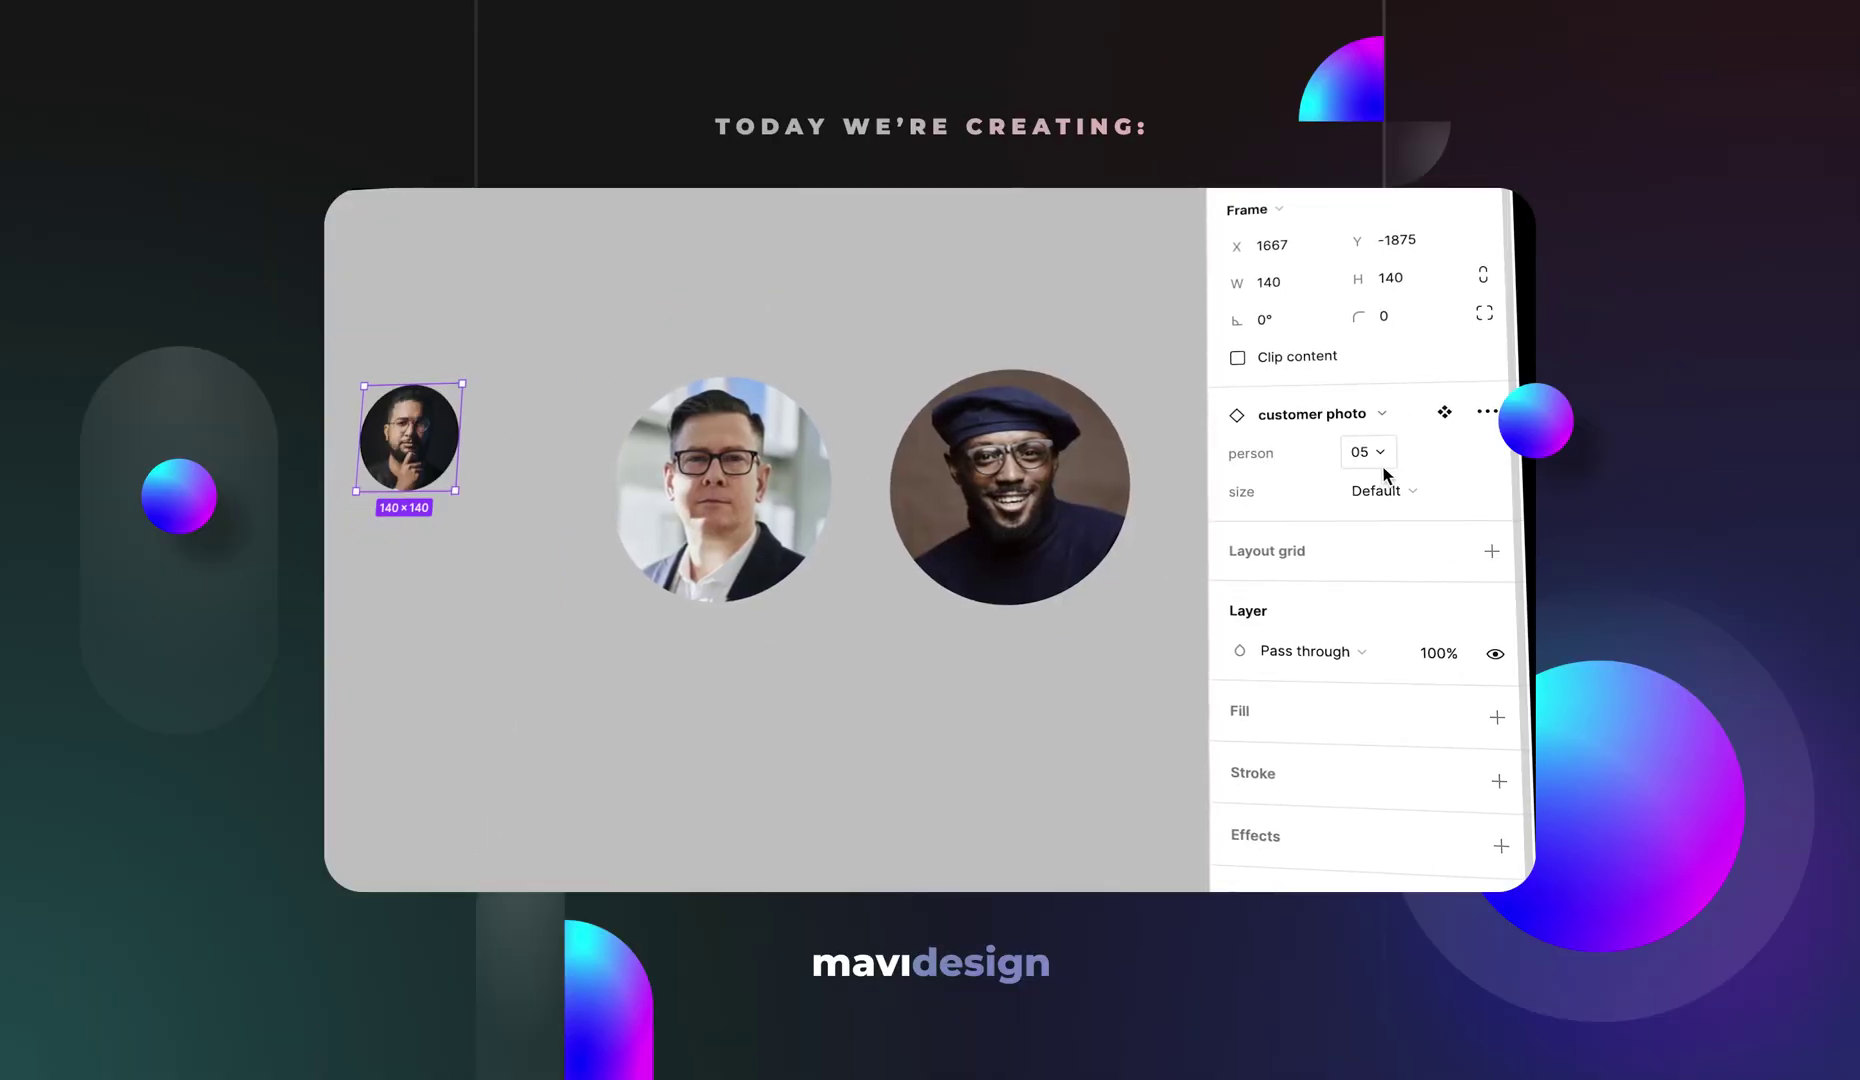
# Set the first customer photo instance to a small size and the middle one to person 05.
pyautogui.click(1368, 490)
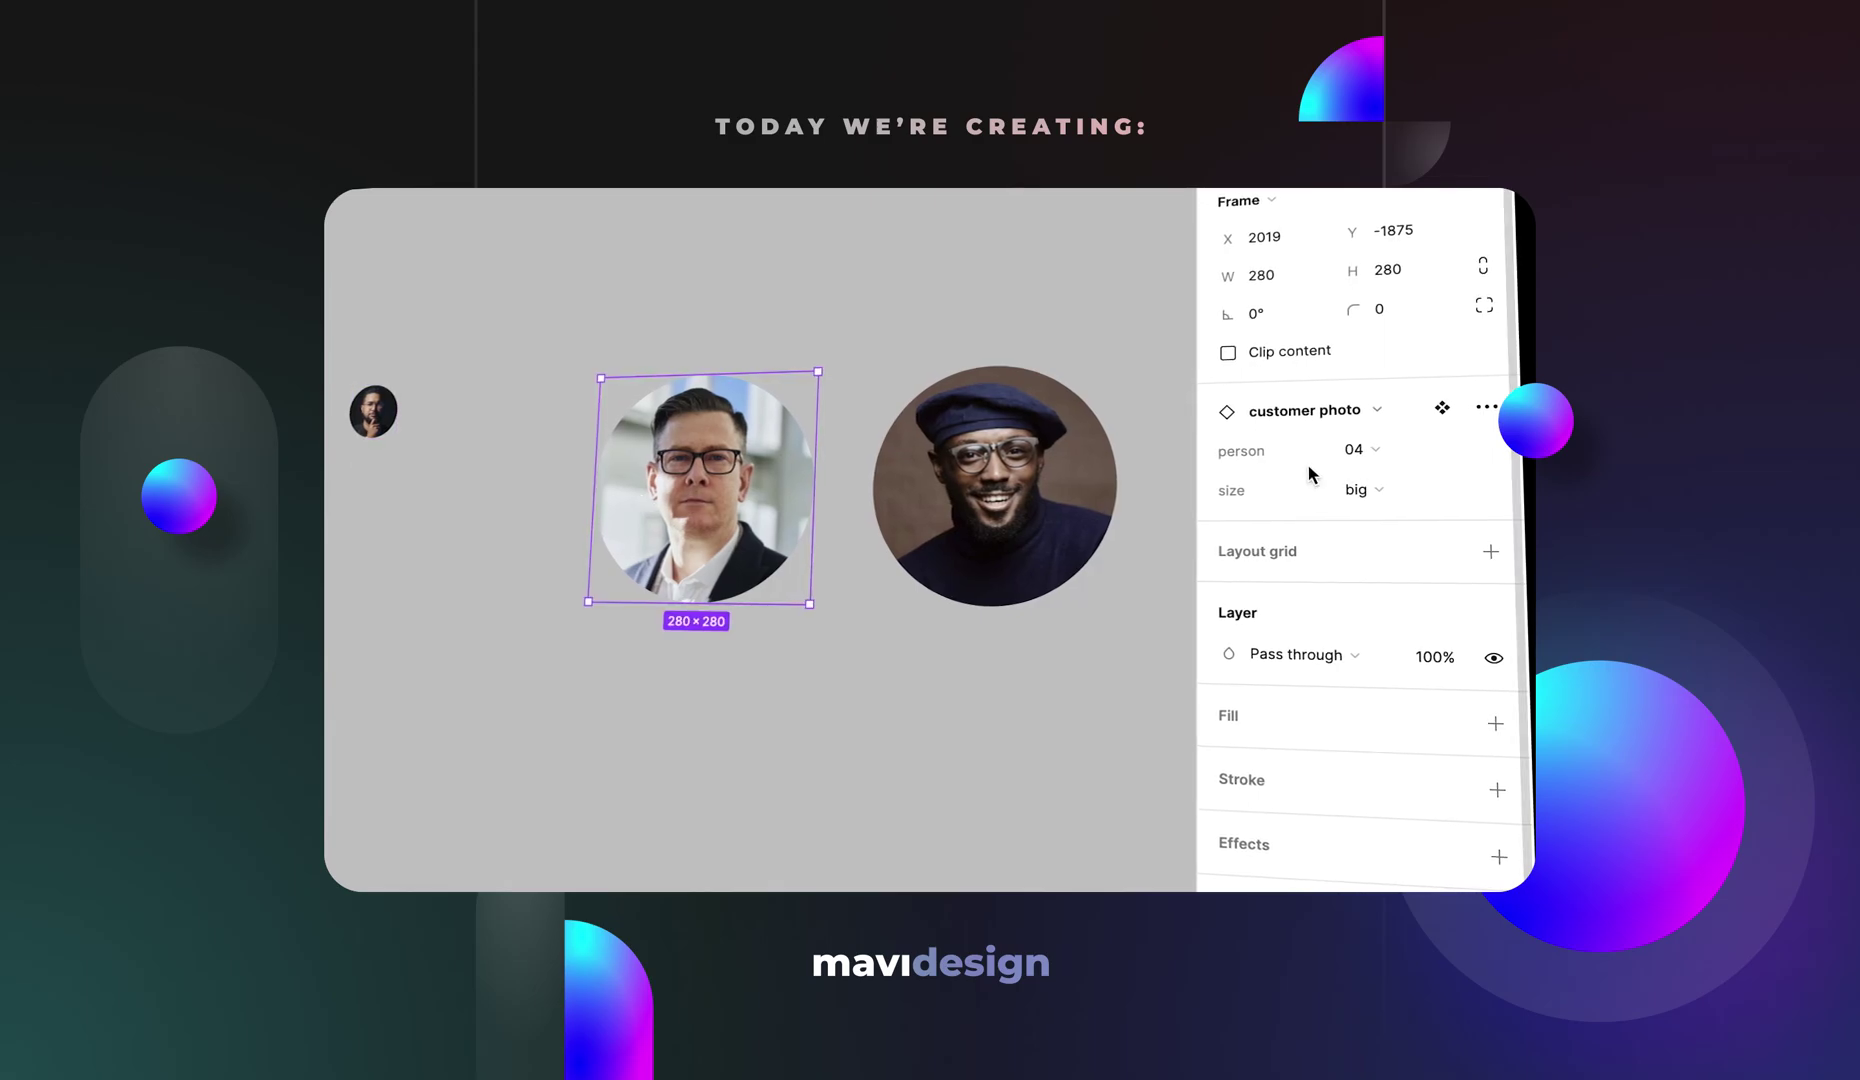
pyautogui.click(1352, 452)
pyautogui.click(1357, 481)
# Switch the last customer photo instance through several person variants, including 04, and finish on person 05.
pyautogui.click(1100, 470)
pyautogui.click(1355, 447)
pyautogui.click(1350, 449)
pyautogui.click(1349, 445)
pyautogui.click(1338, 477)
pyautogui.click(1342, 450)
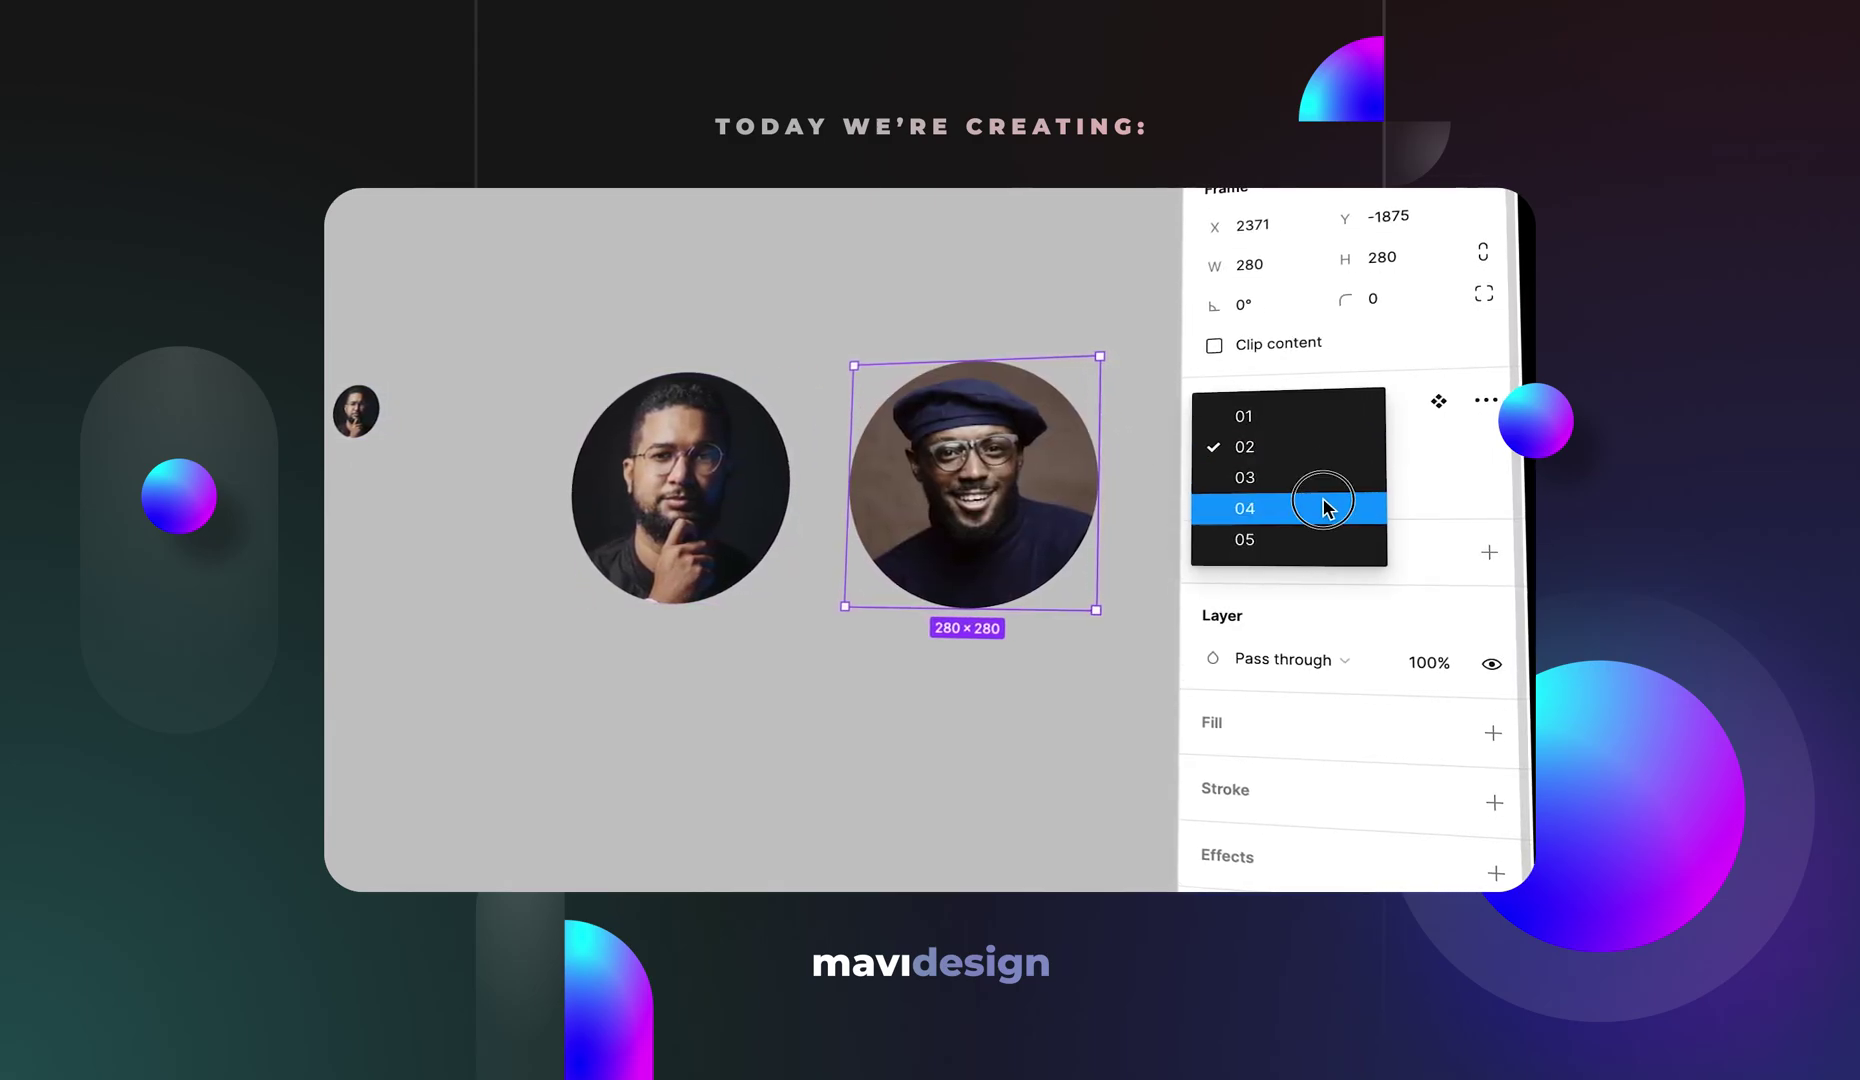
pyautogui.click(1325, 506)
pyautogui.click(1349, 450)
pyautogui.click(1352, 418)
pyautogui.click(1352, 438)
pyautogui.click(1321, 505)
pyautogui.click(1352, 482)
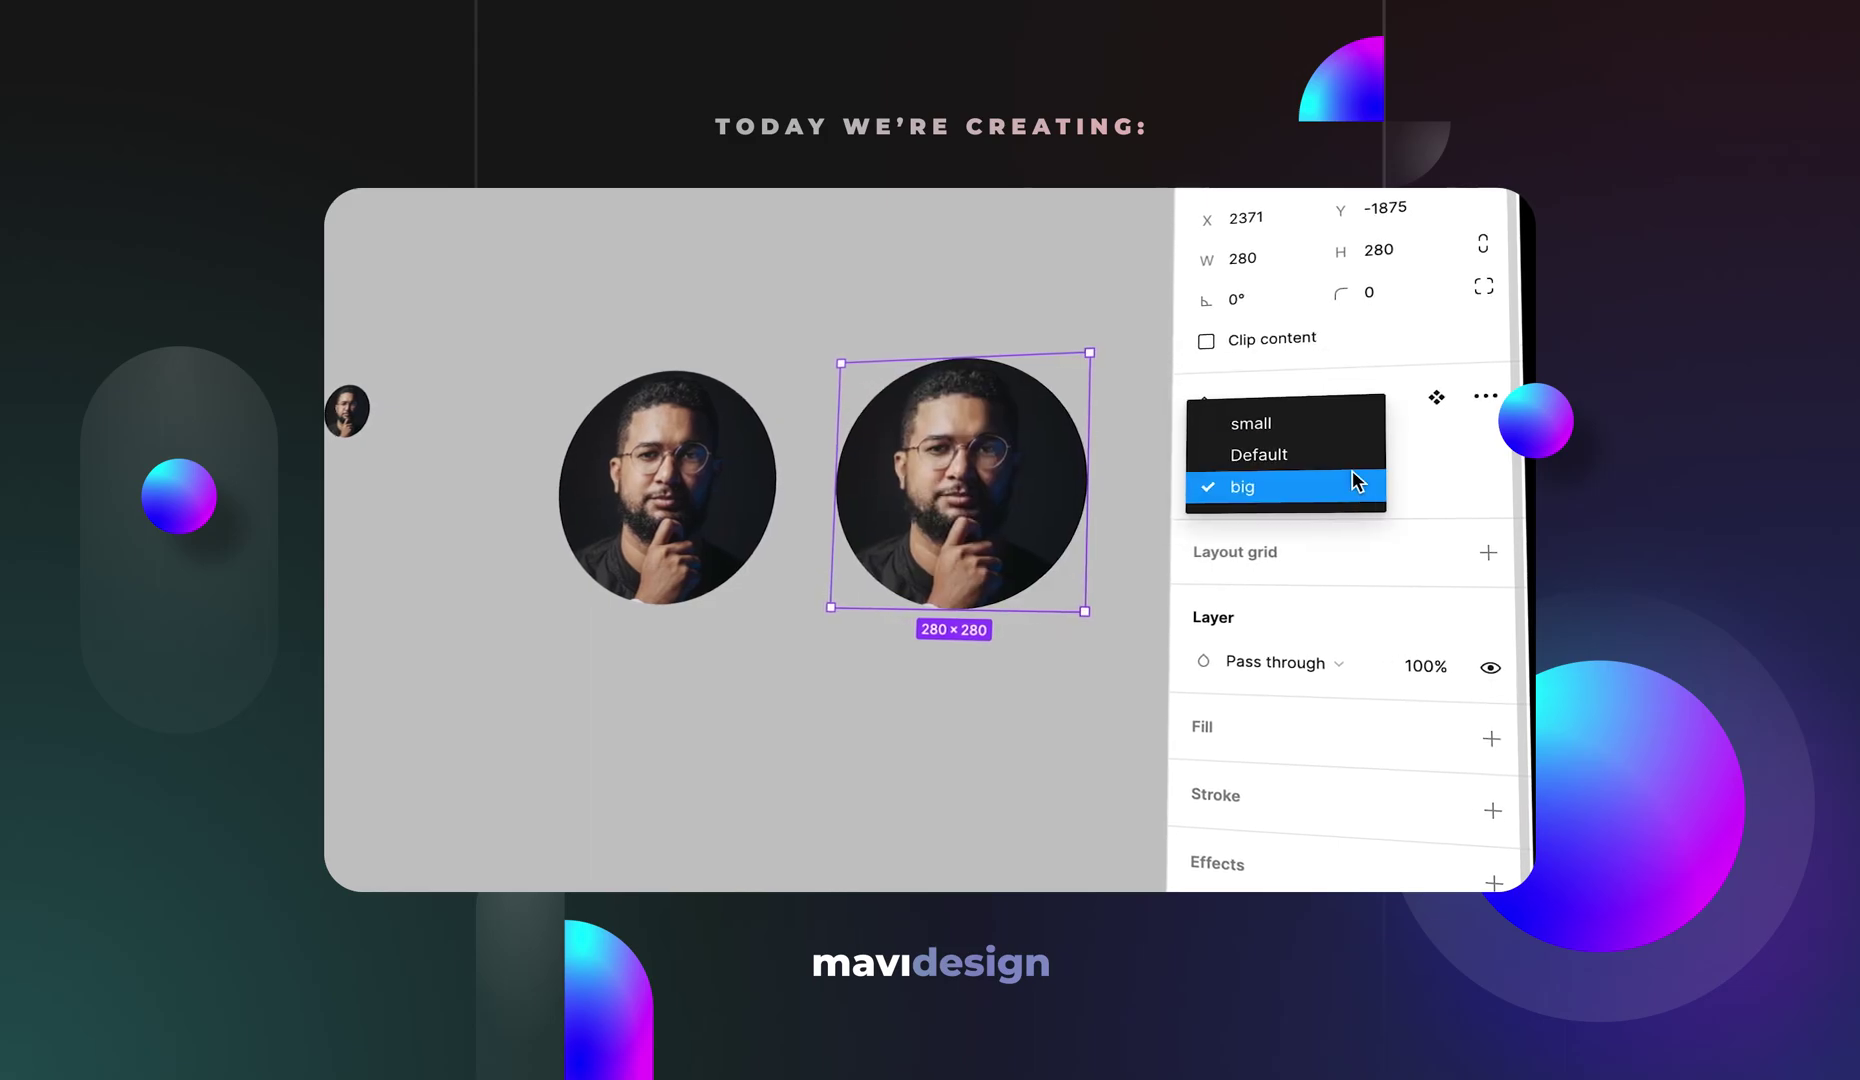
# Try other person and size variants on the customer photo instances.
pyautogui.click(1345, 450)
pyautogui.click(1350, 480)
pyautogui.click(1340, 444)
pyautogui.click(660, 487)
pyautogui.click(1349, 444)
pyautogui.click(1312, 384)
pyautogui.click(1350, 484)
pyautogui.click(1330, 449)
pyautogui.click(1348, 488)
pyautogui.click(1340, 448)
# Set all three customer photo instances together to person 02 and size big.
pyautogui.moveTo(1004, 478); pyautogui.dragTo(332, 338)
pyautogui.click(1356, 528)
pyautogui.click(1350, 598)
pyautogui.click(1340, 482)
pyautogui.click(1300, 572)
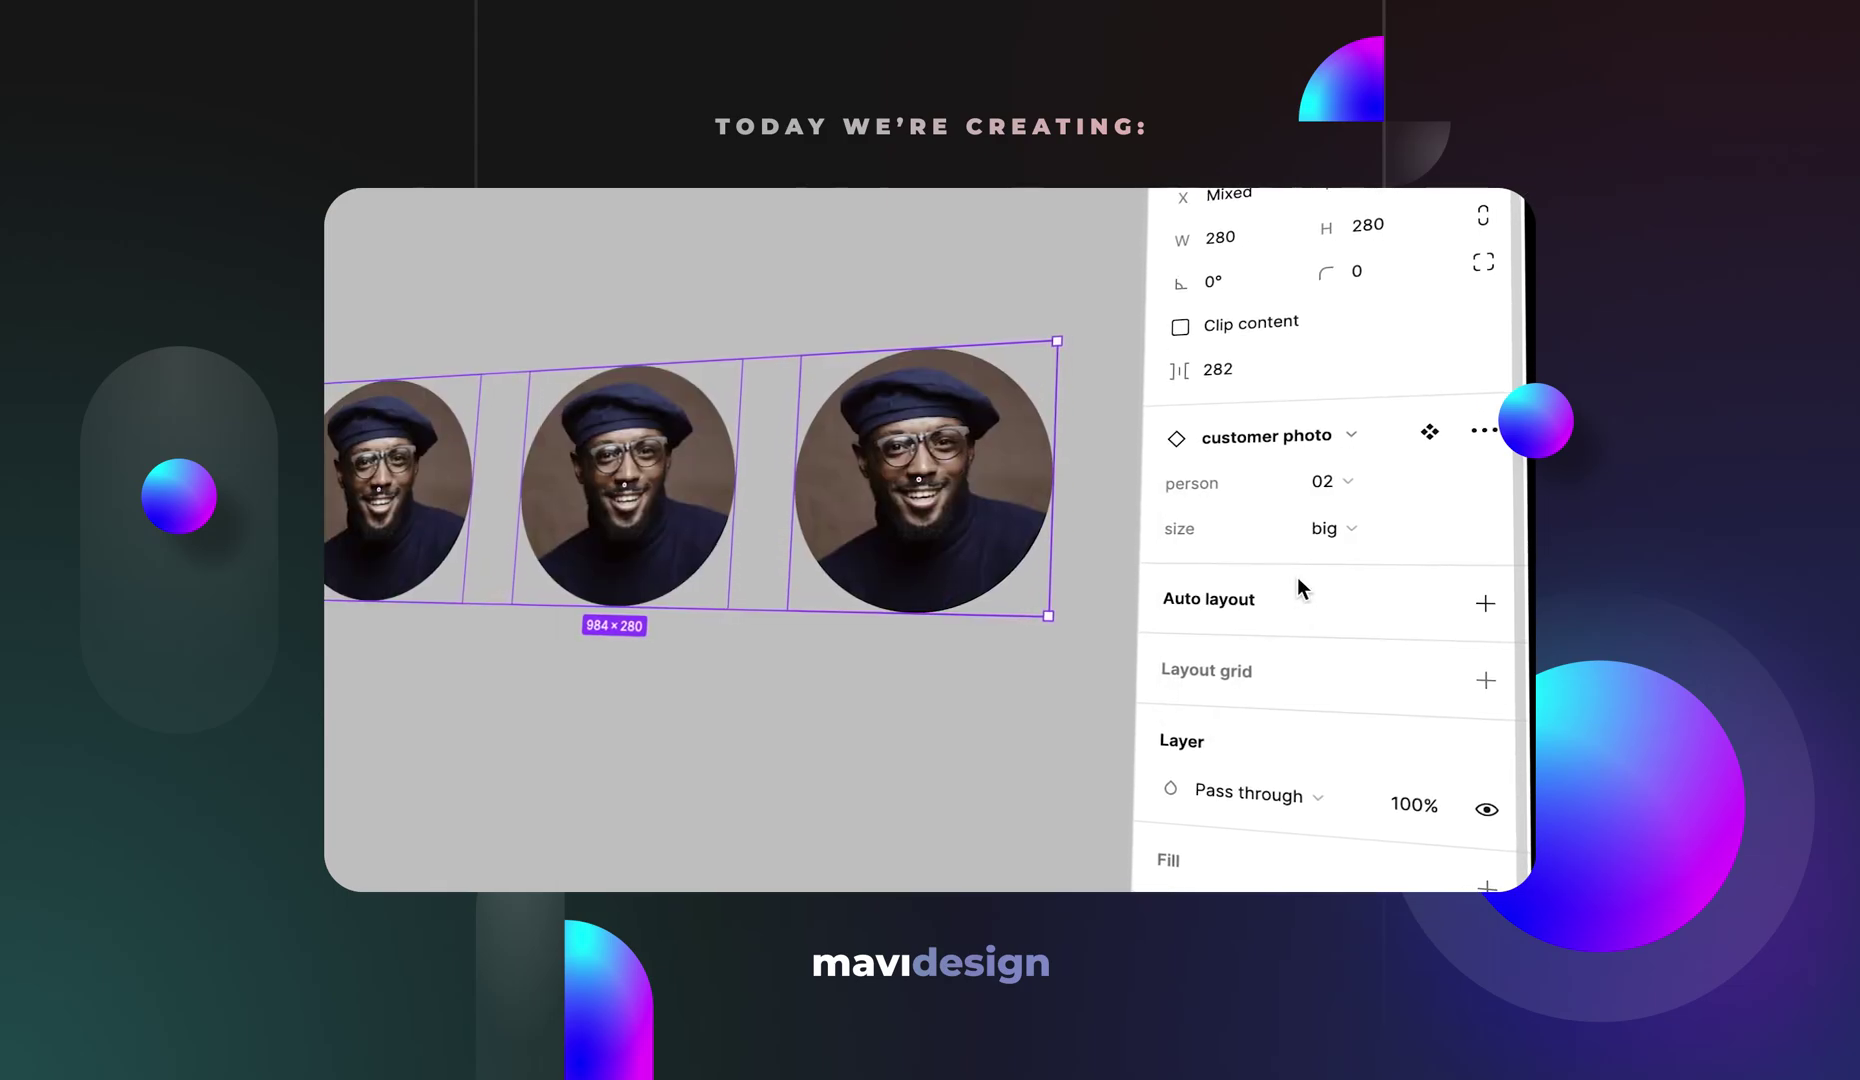
pyautogui.click(972, 682)
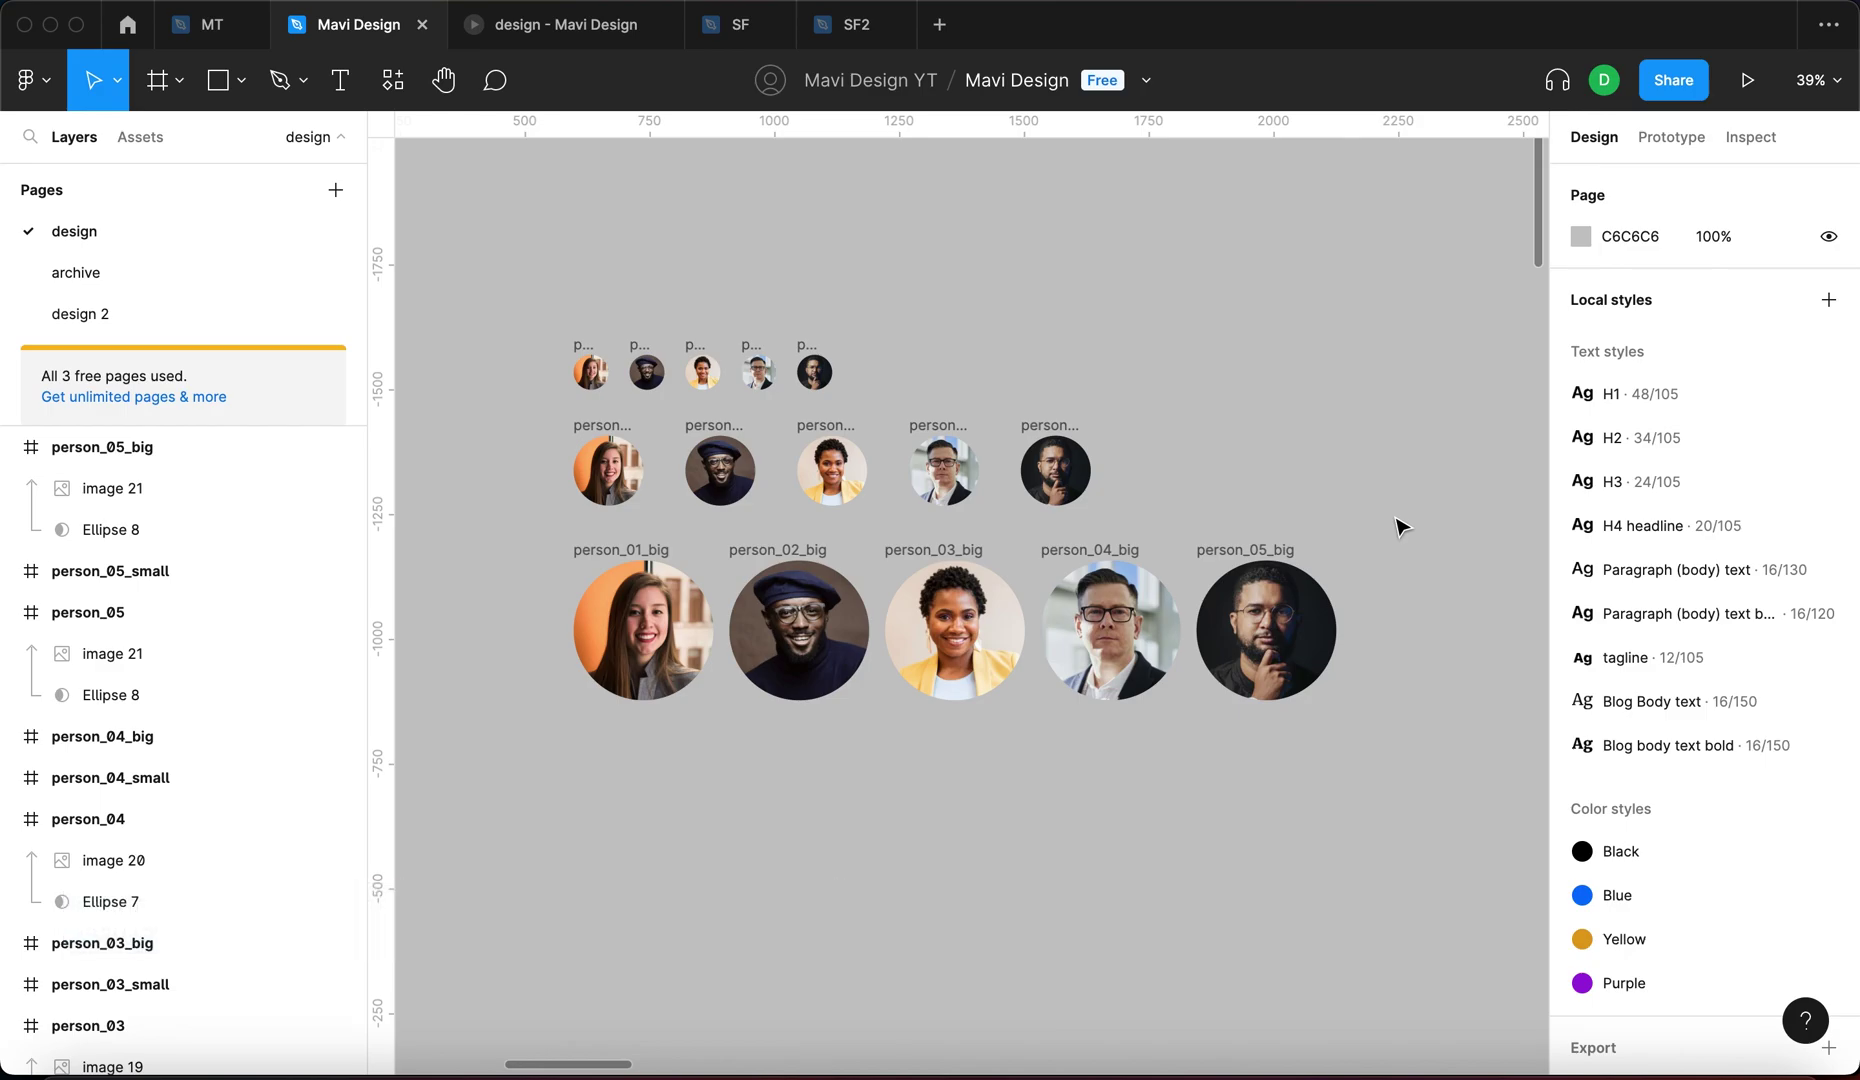
# Examine the three rows of small, default and big person photo frames on the design page.
pyautogui.moveTo(1410, 255); pyautogui.dragTo(616, 859)
pyautogui.click(617, 859)
pyautogui.scroll(-2, 1432, 778)
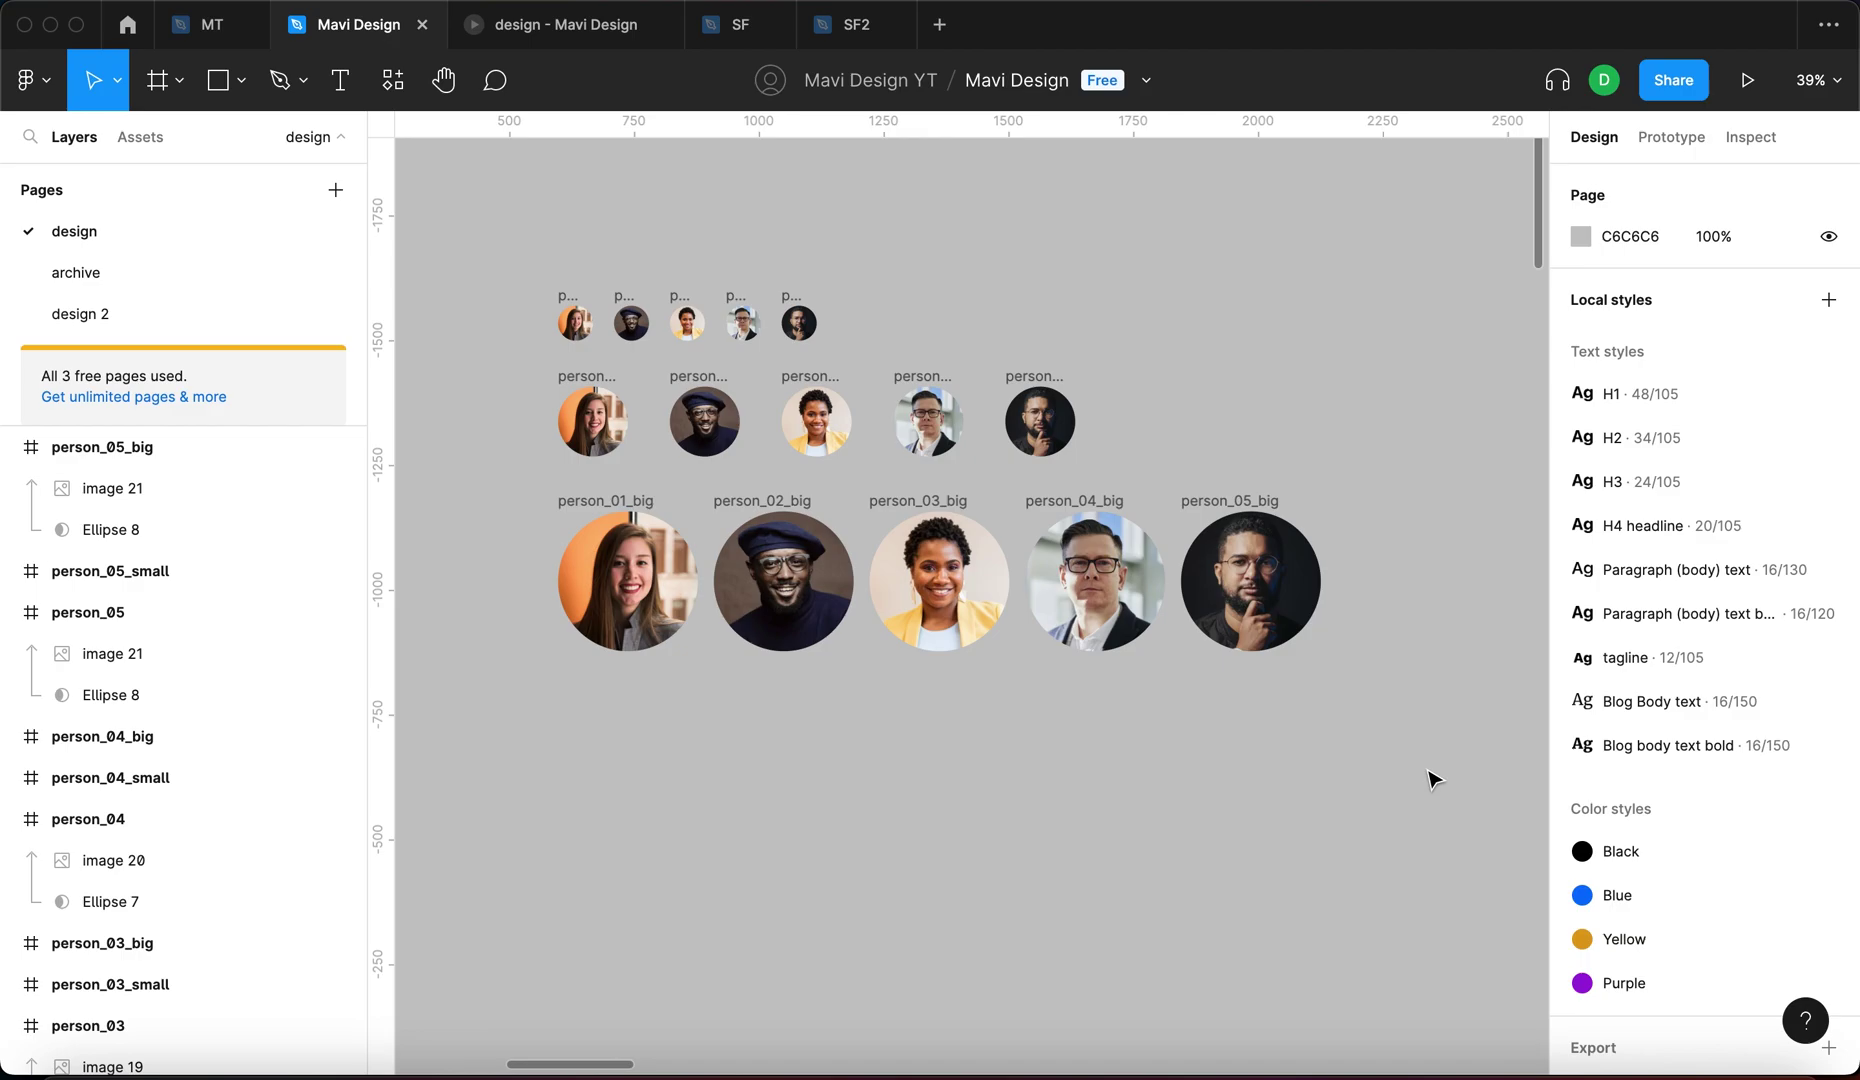
pyautogui.scroll(2, 1432, 778)
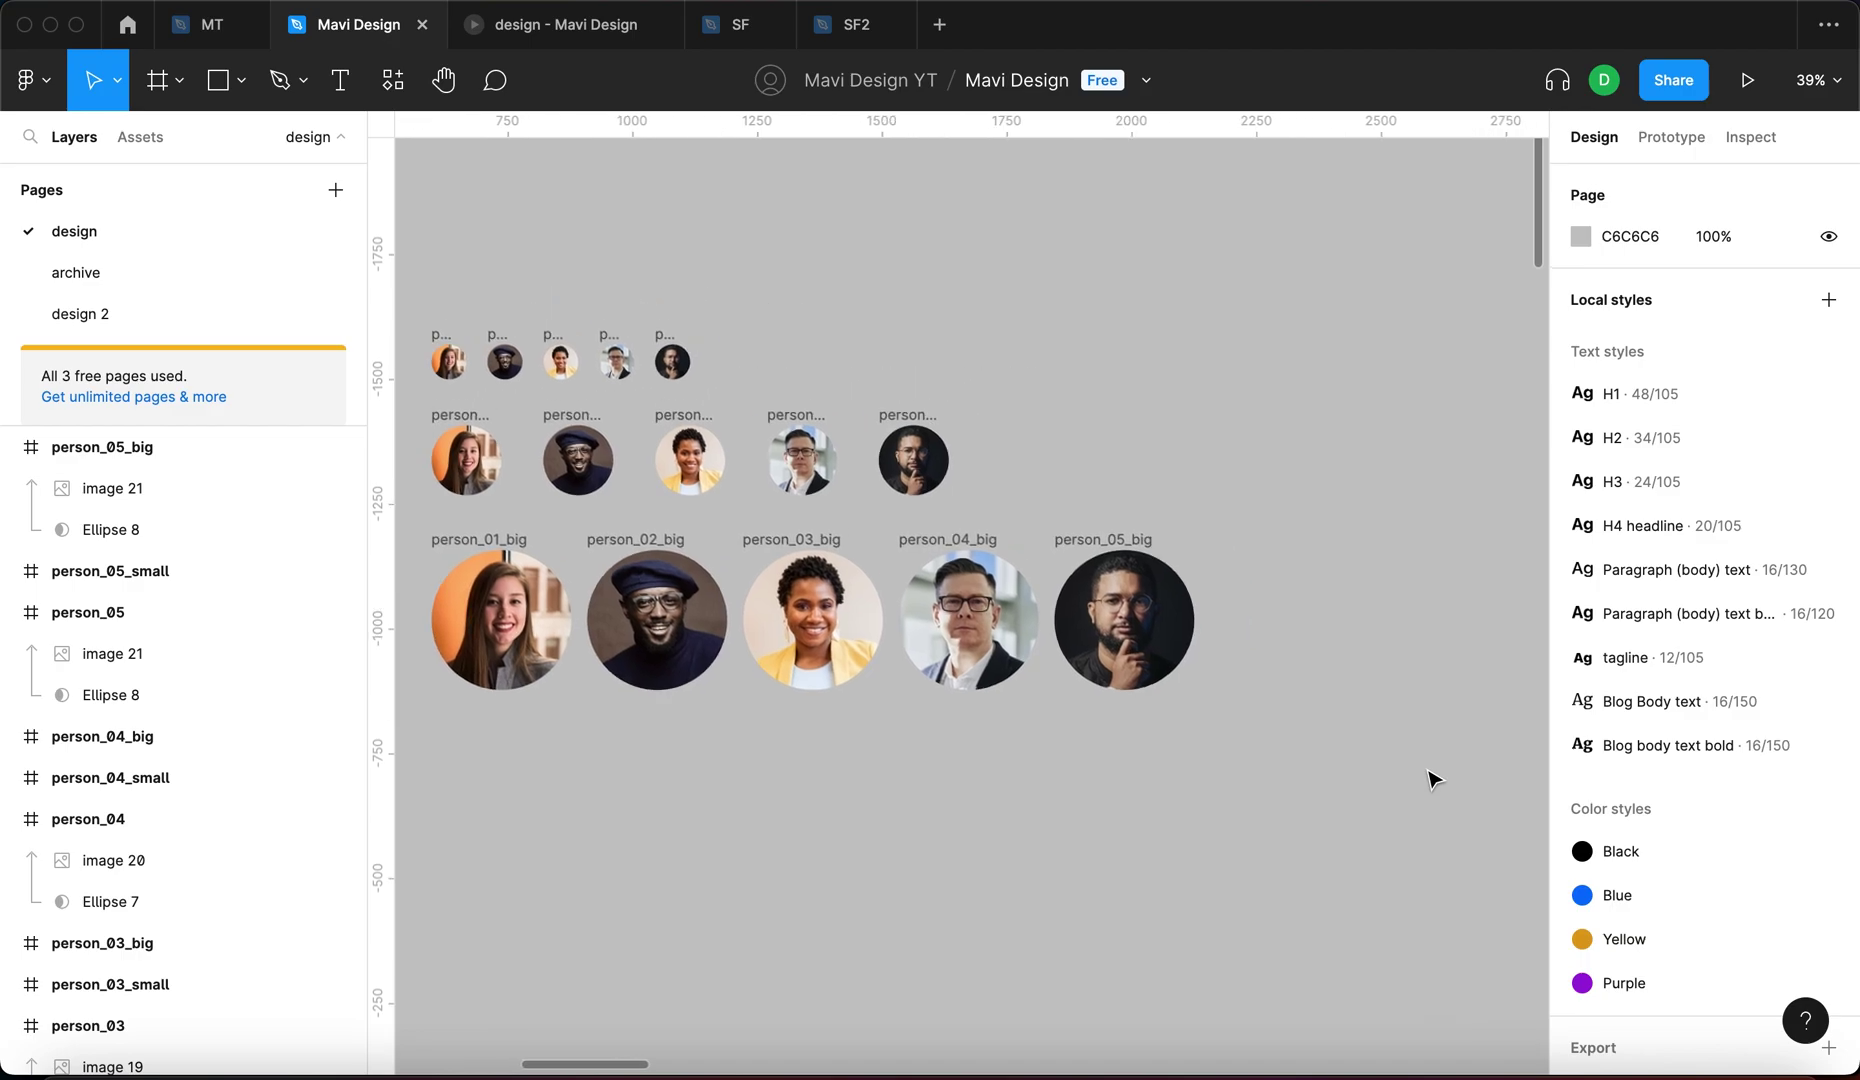
pyautogui.hscroll(-4, 1207, 849)
pyautogui.scroll(-2, 1207, 849)
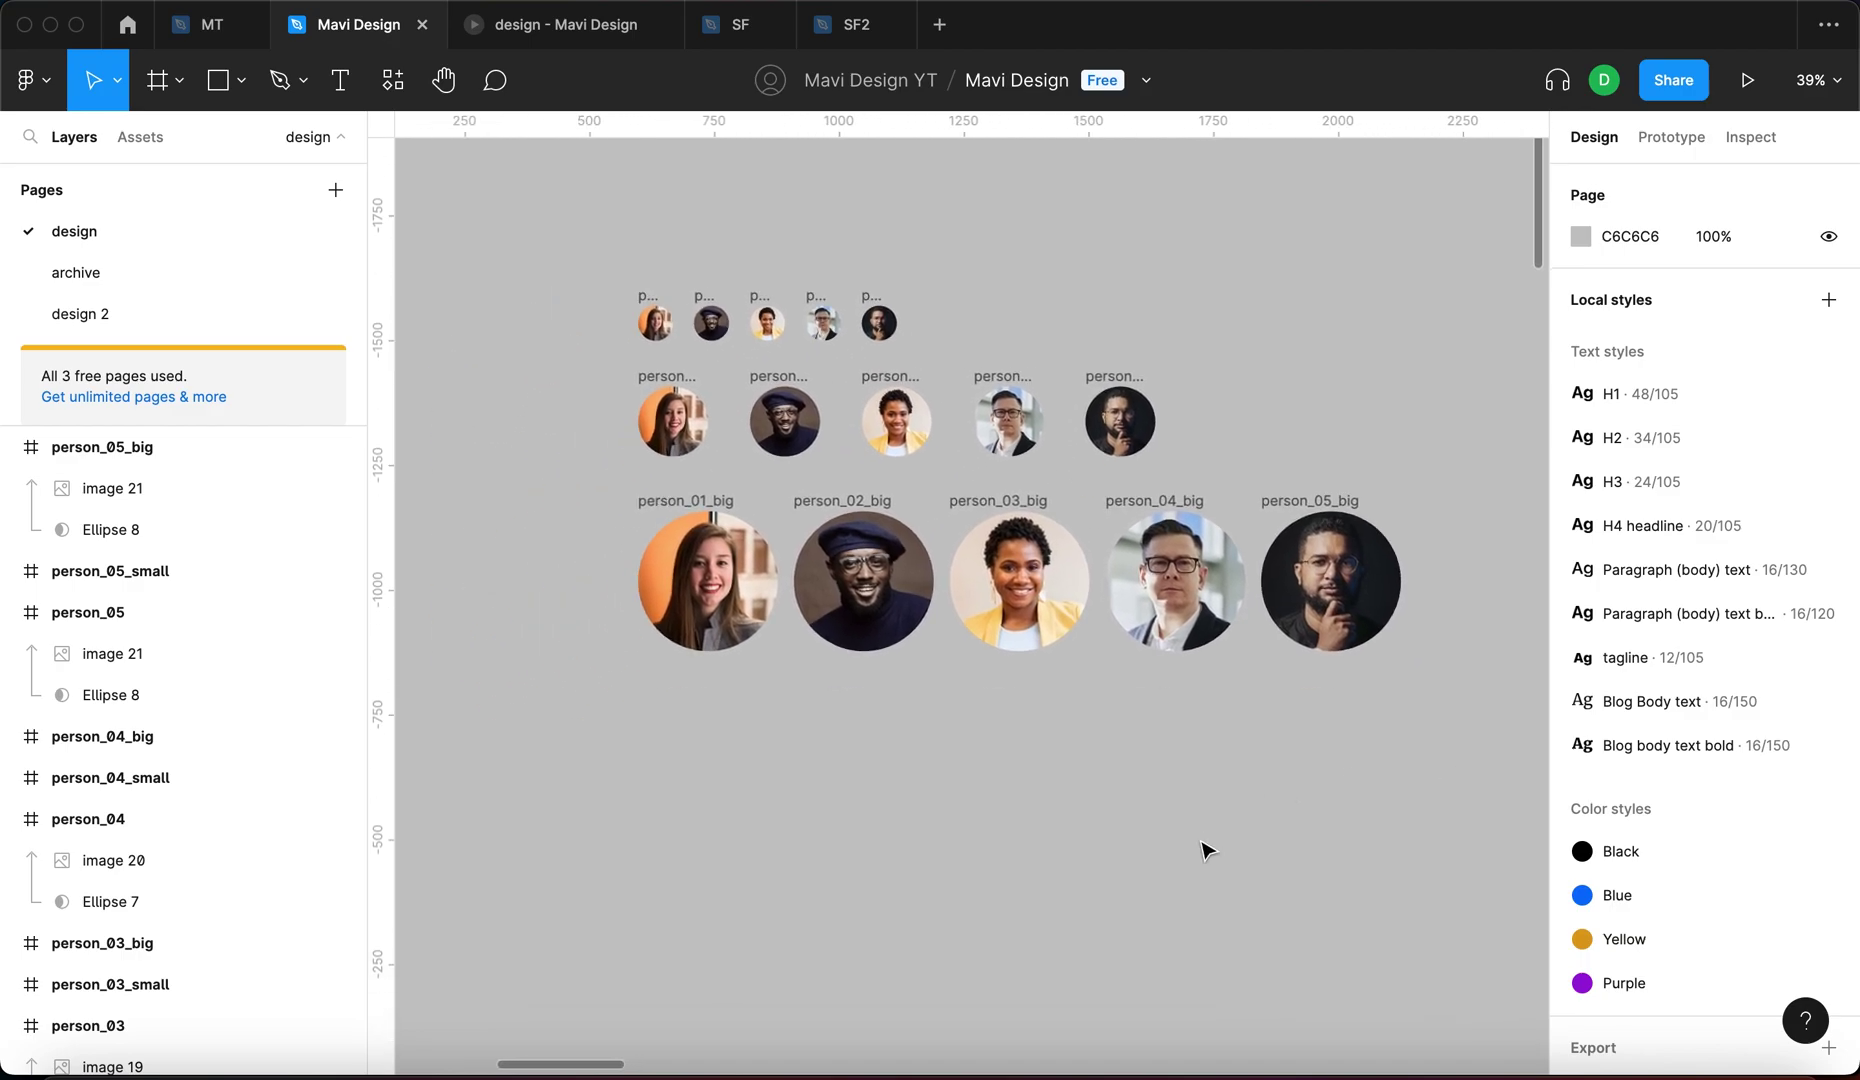
pyautogui.moveTo(1433, 706); pyautogui.dragTo(567, 303)
pyautogui.click(640, 832)
pyautogui.hscroll(3, 1090, 858)
pyautogui.scroll(1, 1090, 858)
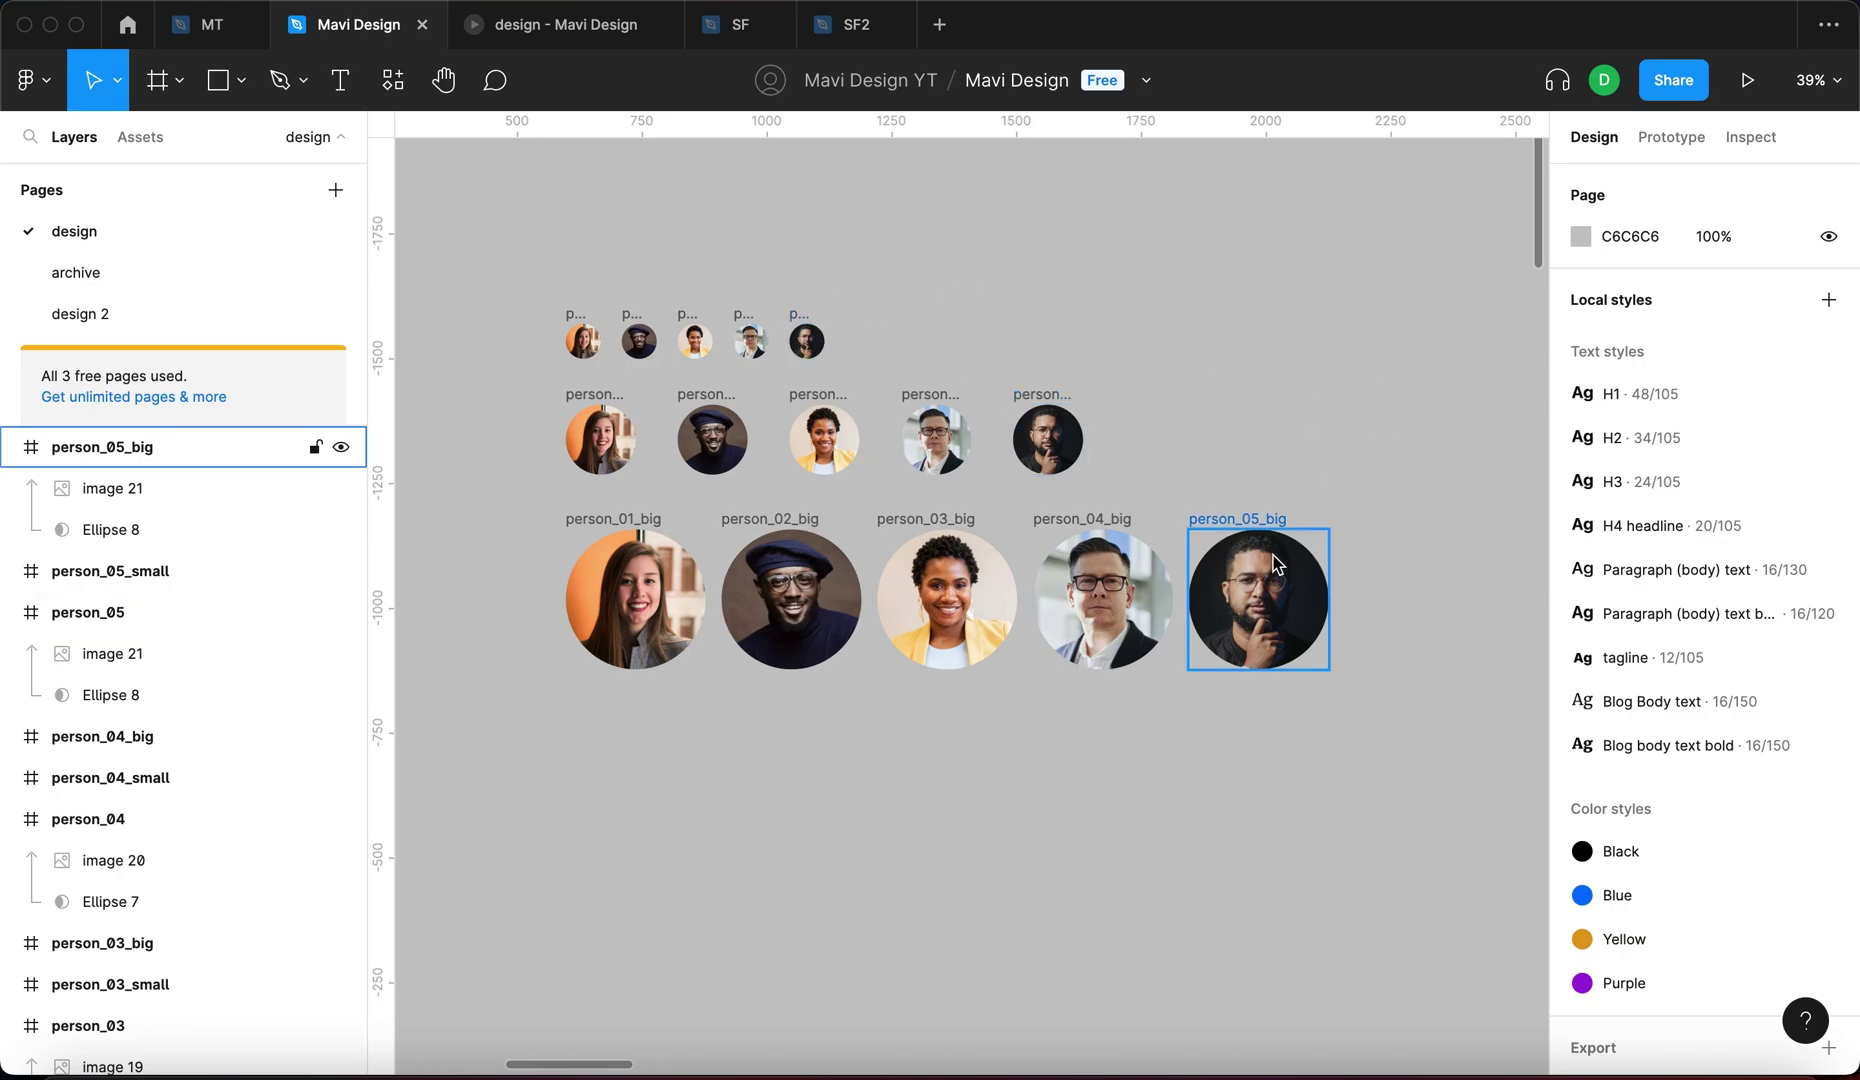
pyautogui.click(1078, 432)
pyautogui.click(913, 288)
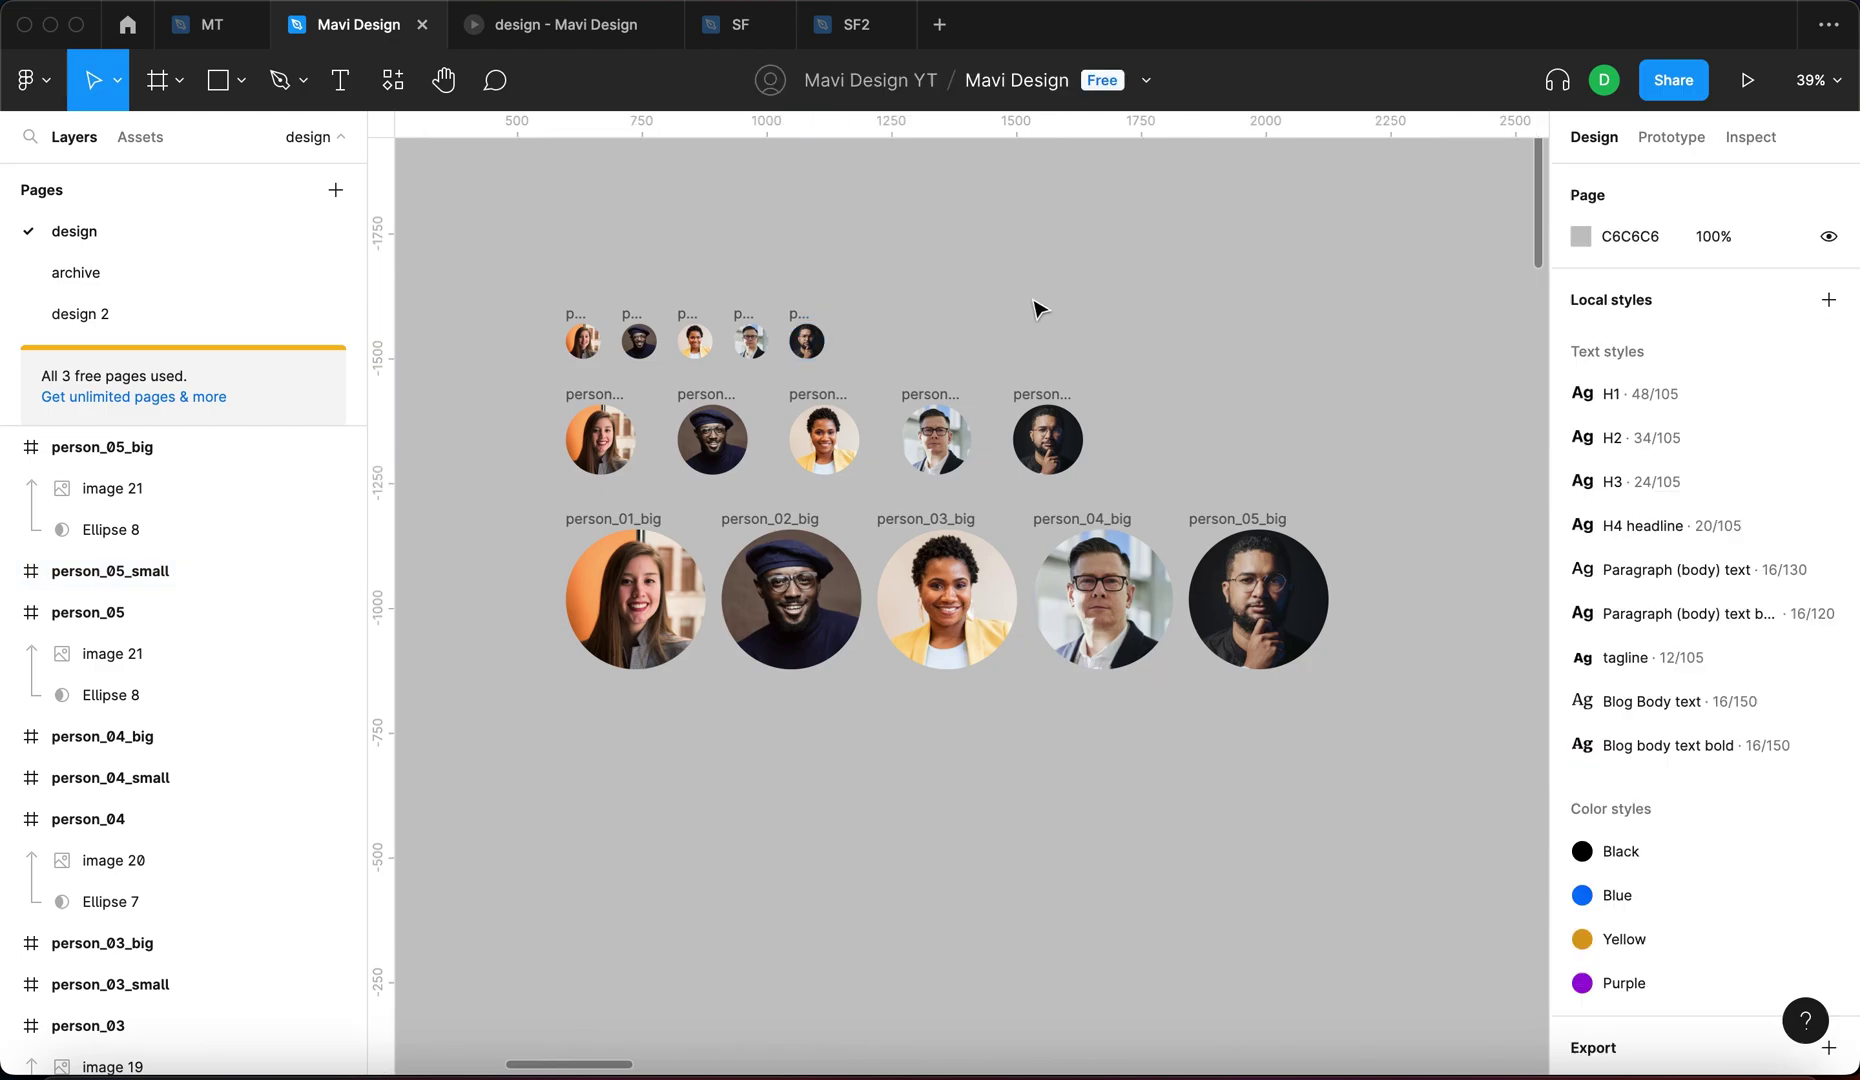
pyautogui.moveTo(506, 274); pyautogui.dragTo(1351, 676)
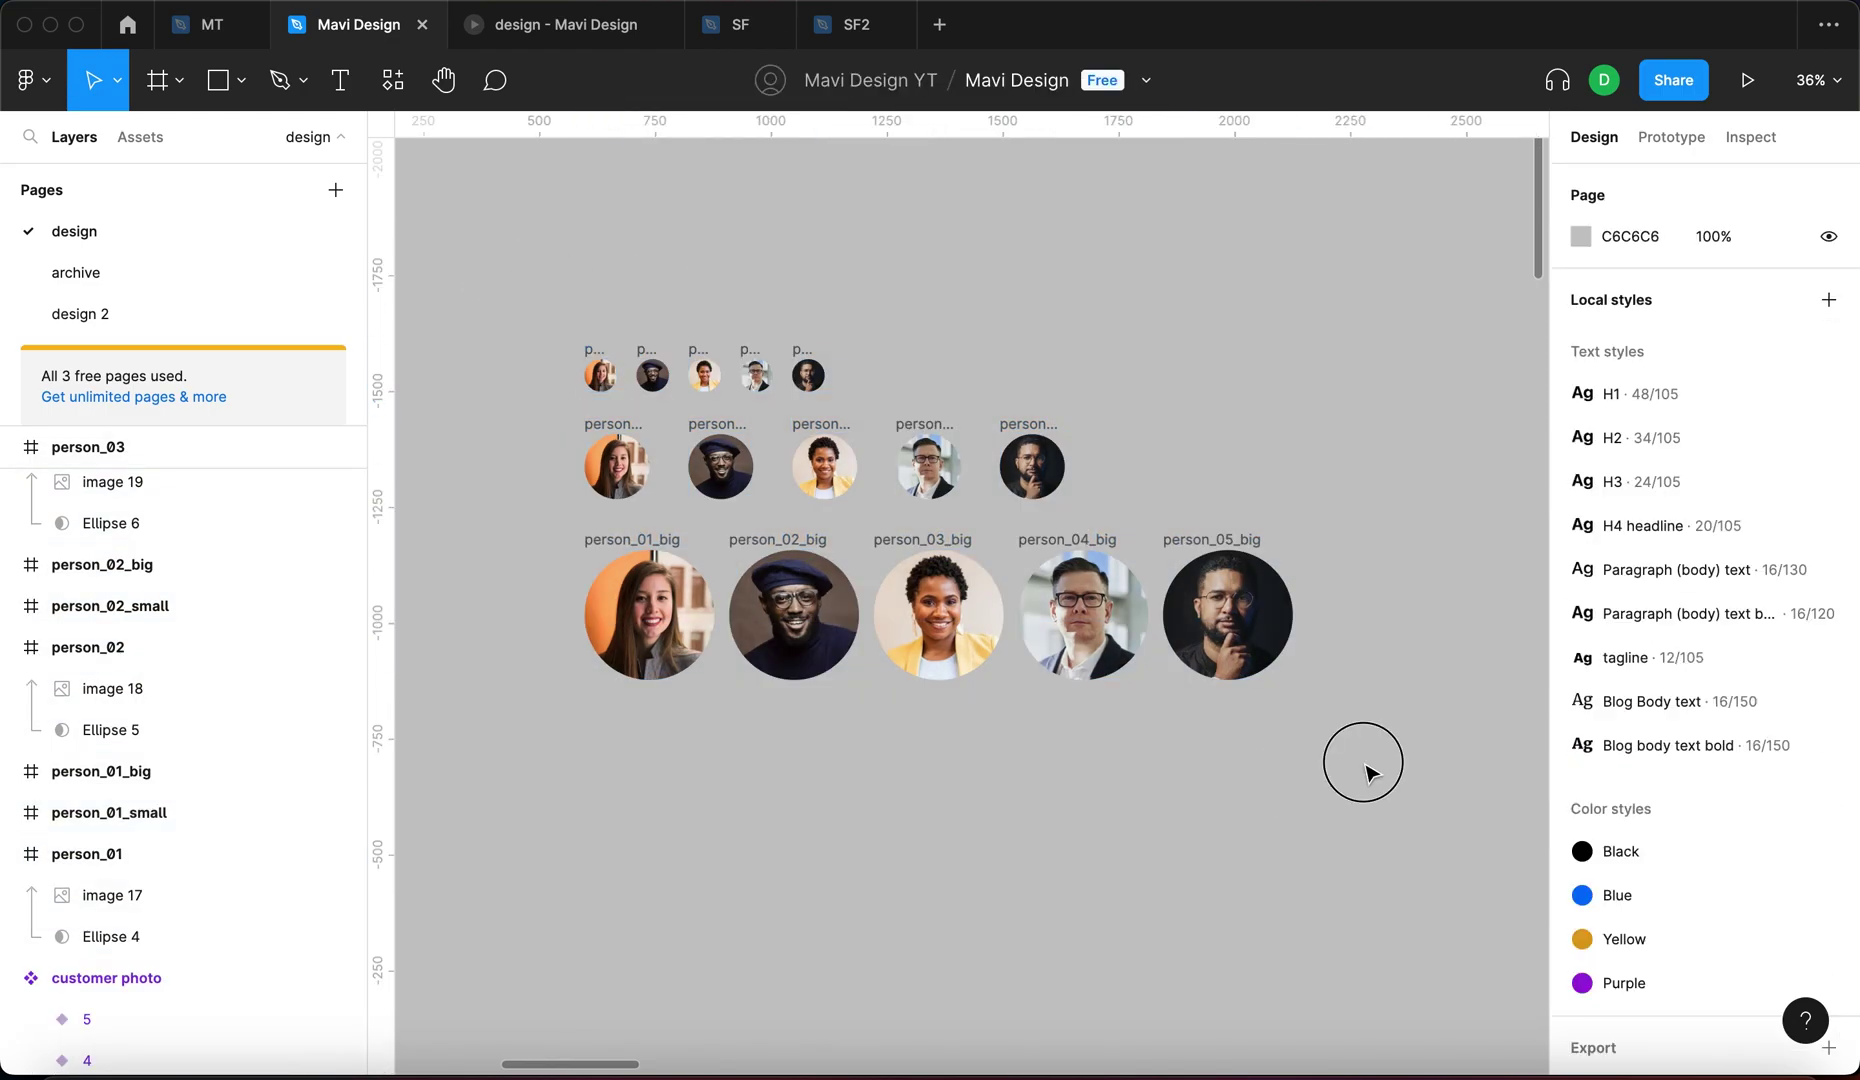
pyautogui.moveTo(1362, 760); pyautogui.dragTo(520, 312)
pyautogui.click(520, 312)
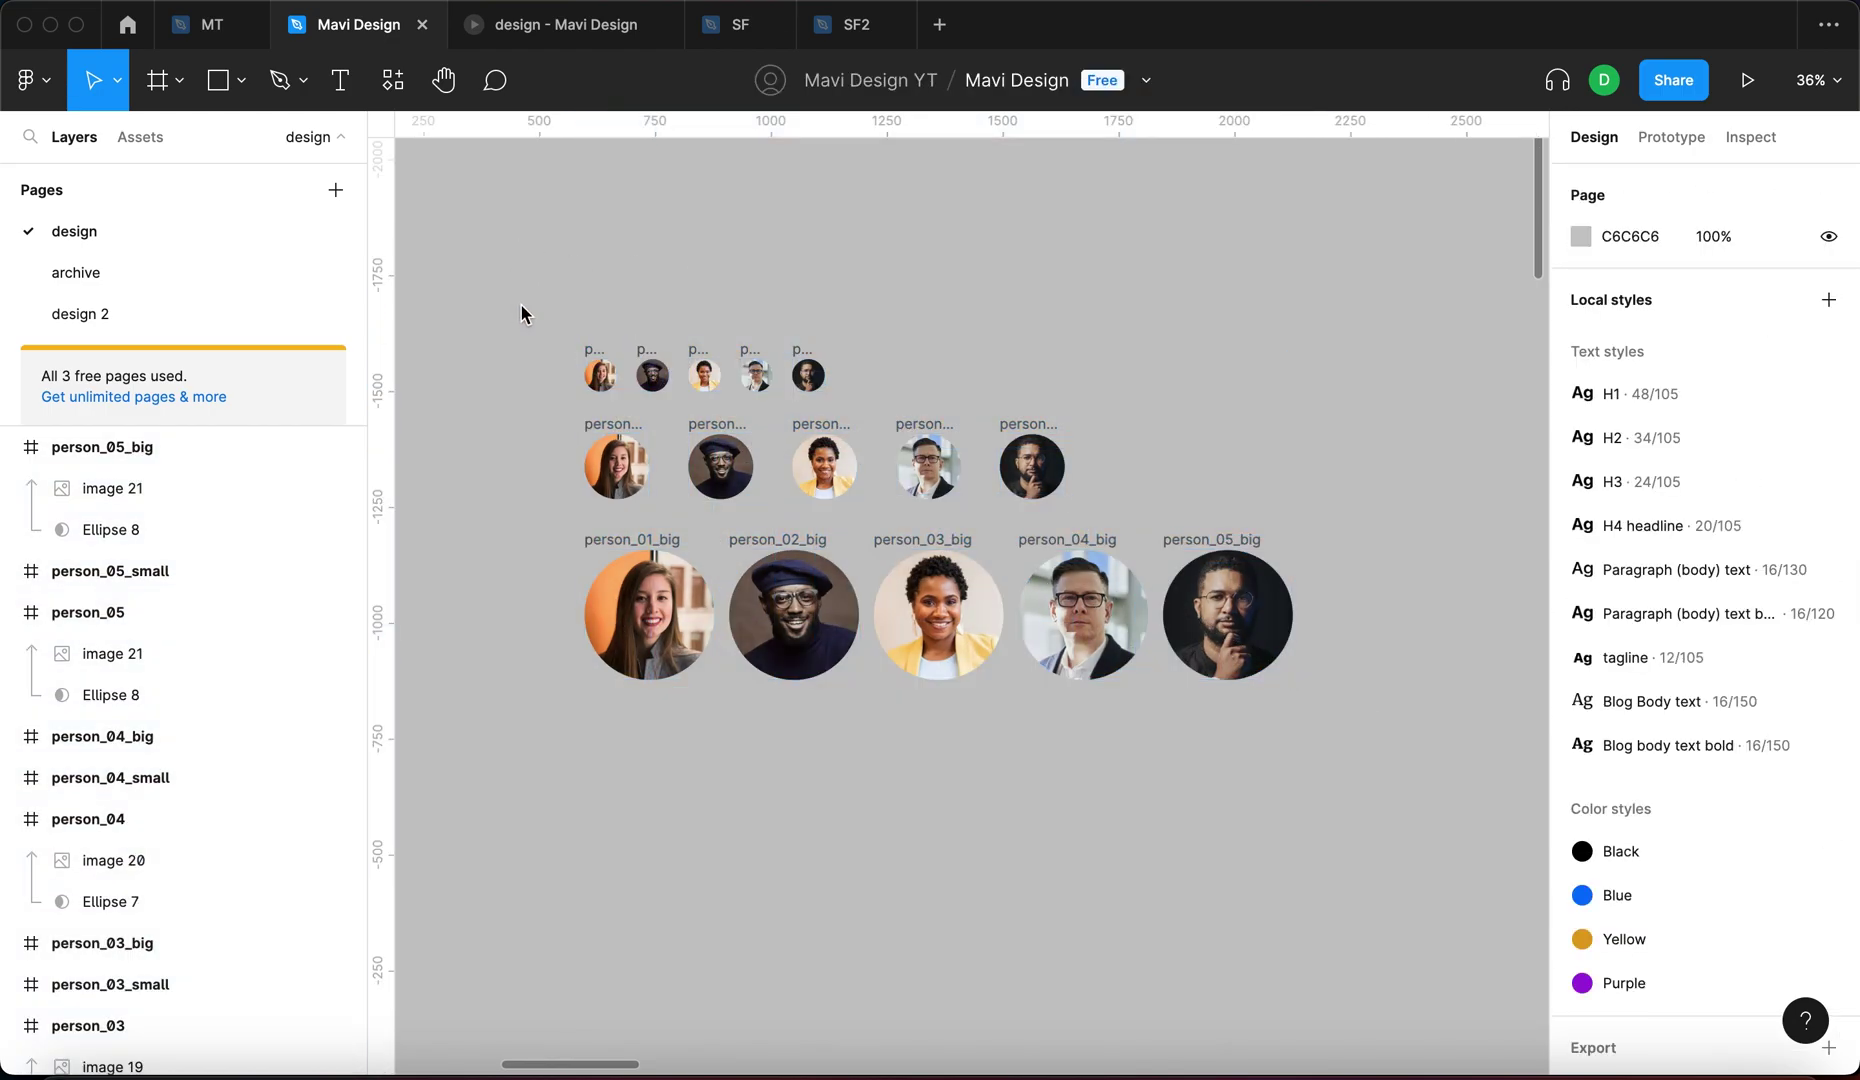
# Place three scattered copies of the person_03_big frame in the empty canvas area beside the photo rows.
pyautogui.scroll(-4, 849, 692)
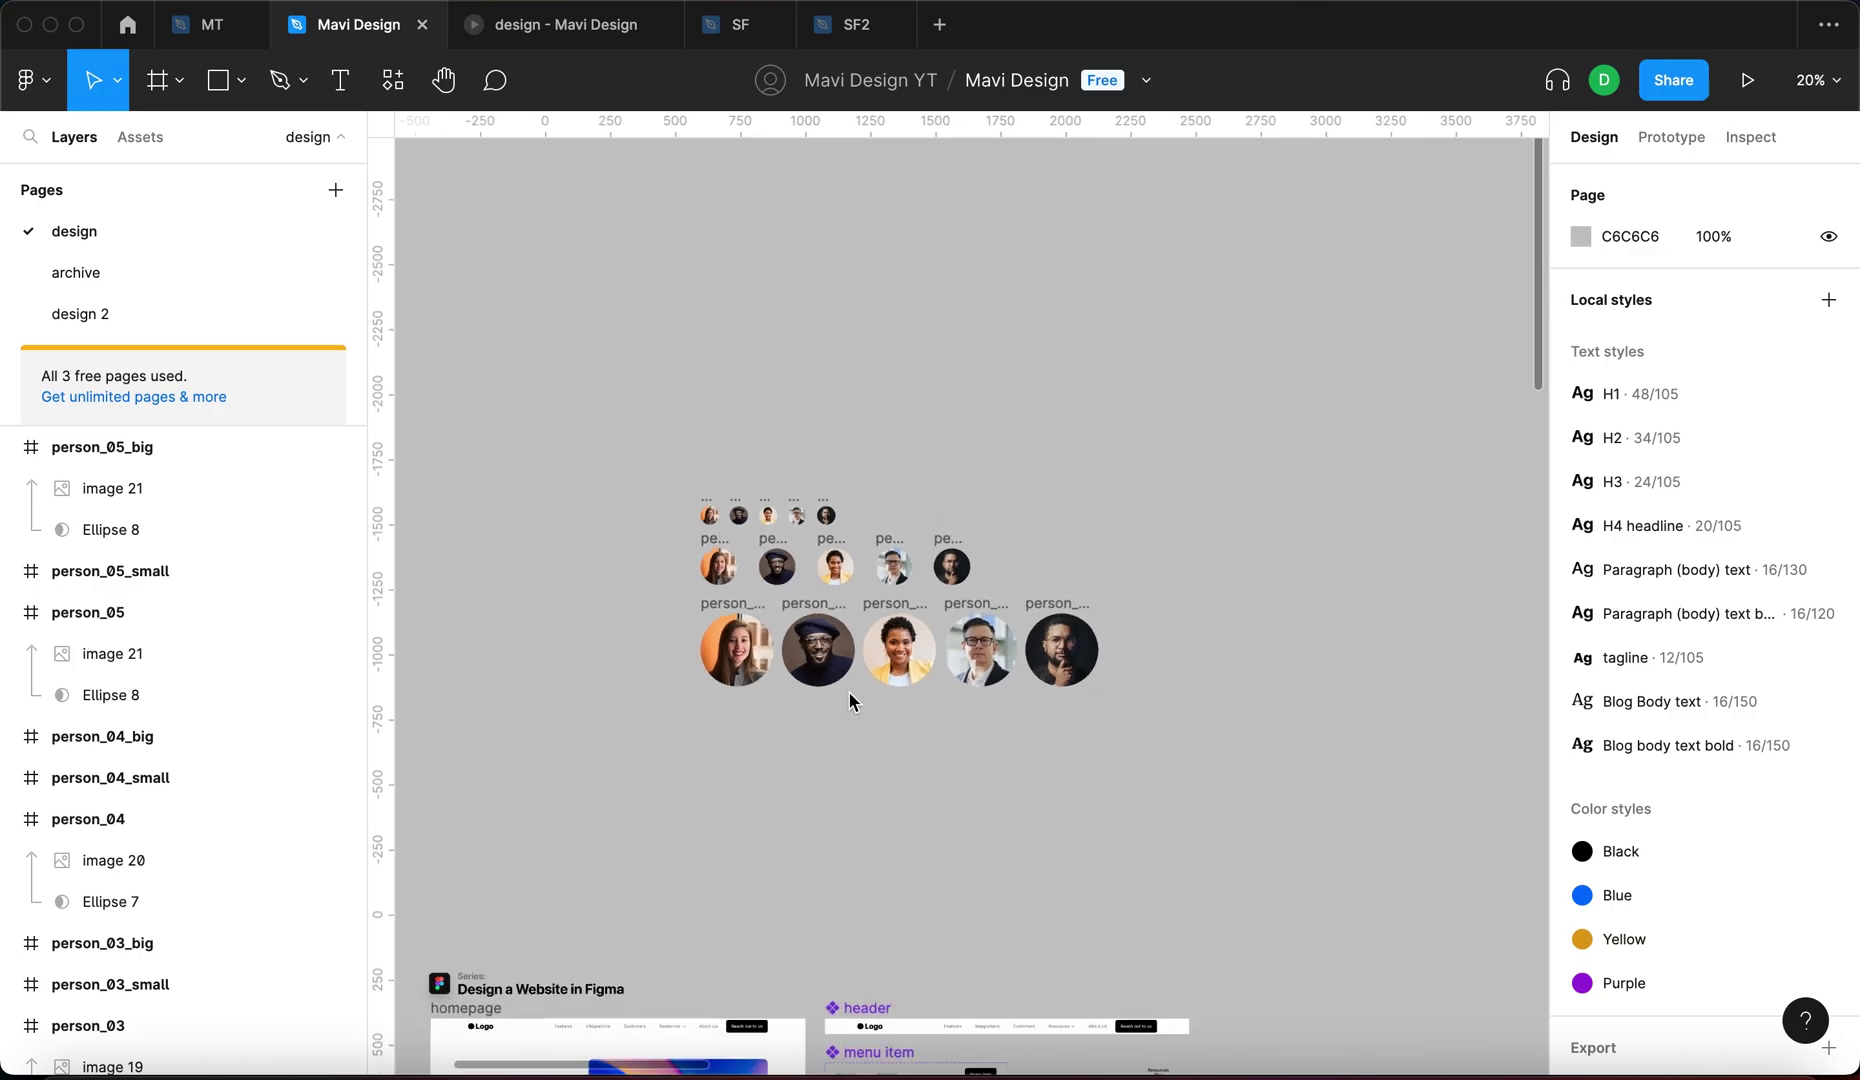
pyautogui.scroll(-4, 849, 692)
pyautogui.click(736, 250)
pyautogui.scroll(4, 678, 238)
pyautogui.scroll(2, 628, 252)
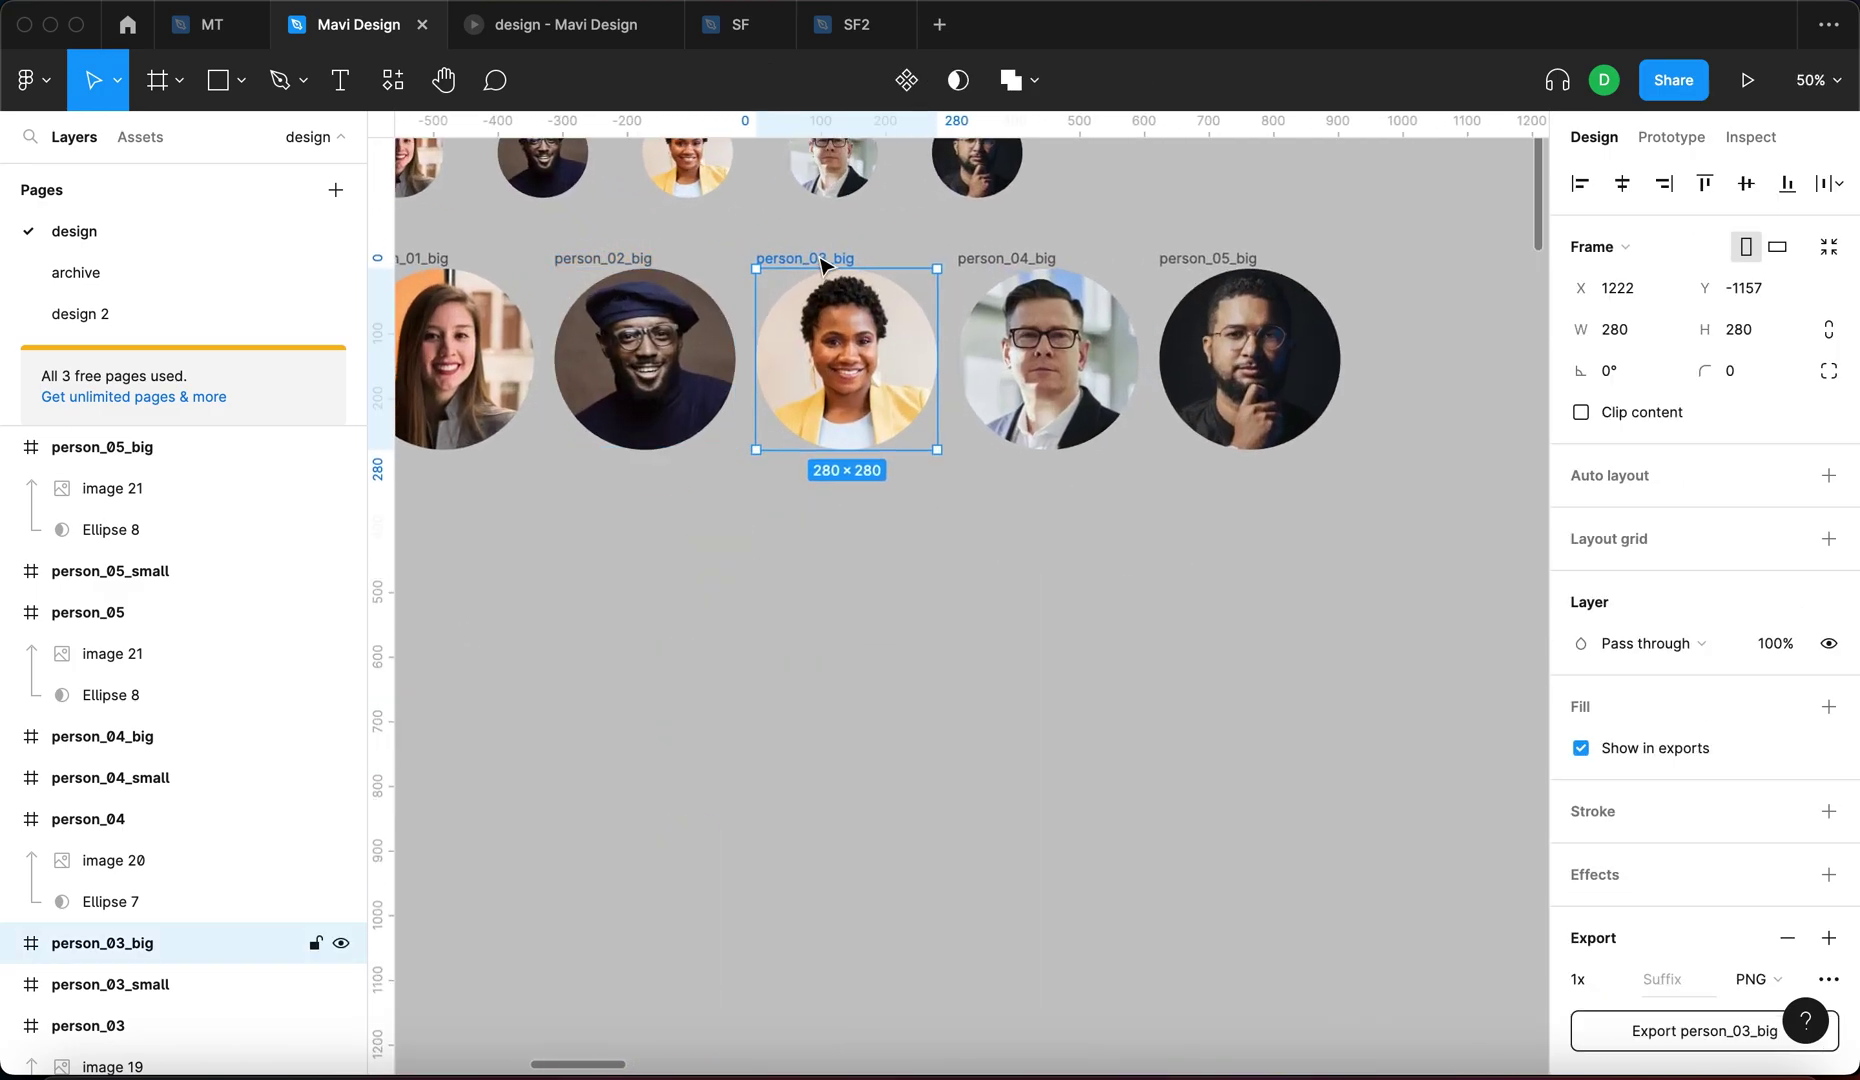
pyautogui.scroll(-4, 822, 264)
pyautogui.moveTo(824, 254); pyautogui.dragTo(1222, 383)
pyautogui.click(1390, 415)
pyautogui.scroll(5, 1390, 415)
pyautogui.moveTo(897, 334); pyautogui.dragTo(878, 759)
pyautogui.click(878, 640)
pyautogui.scroll(-5, 963, 594)
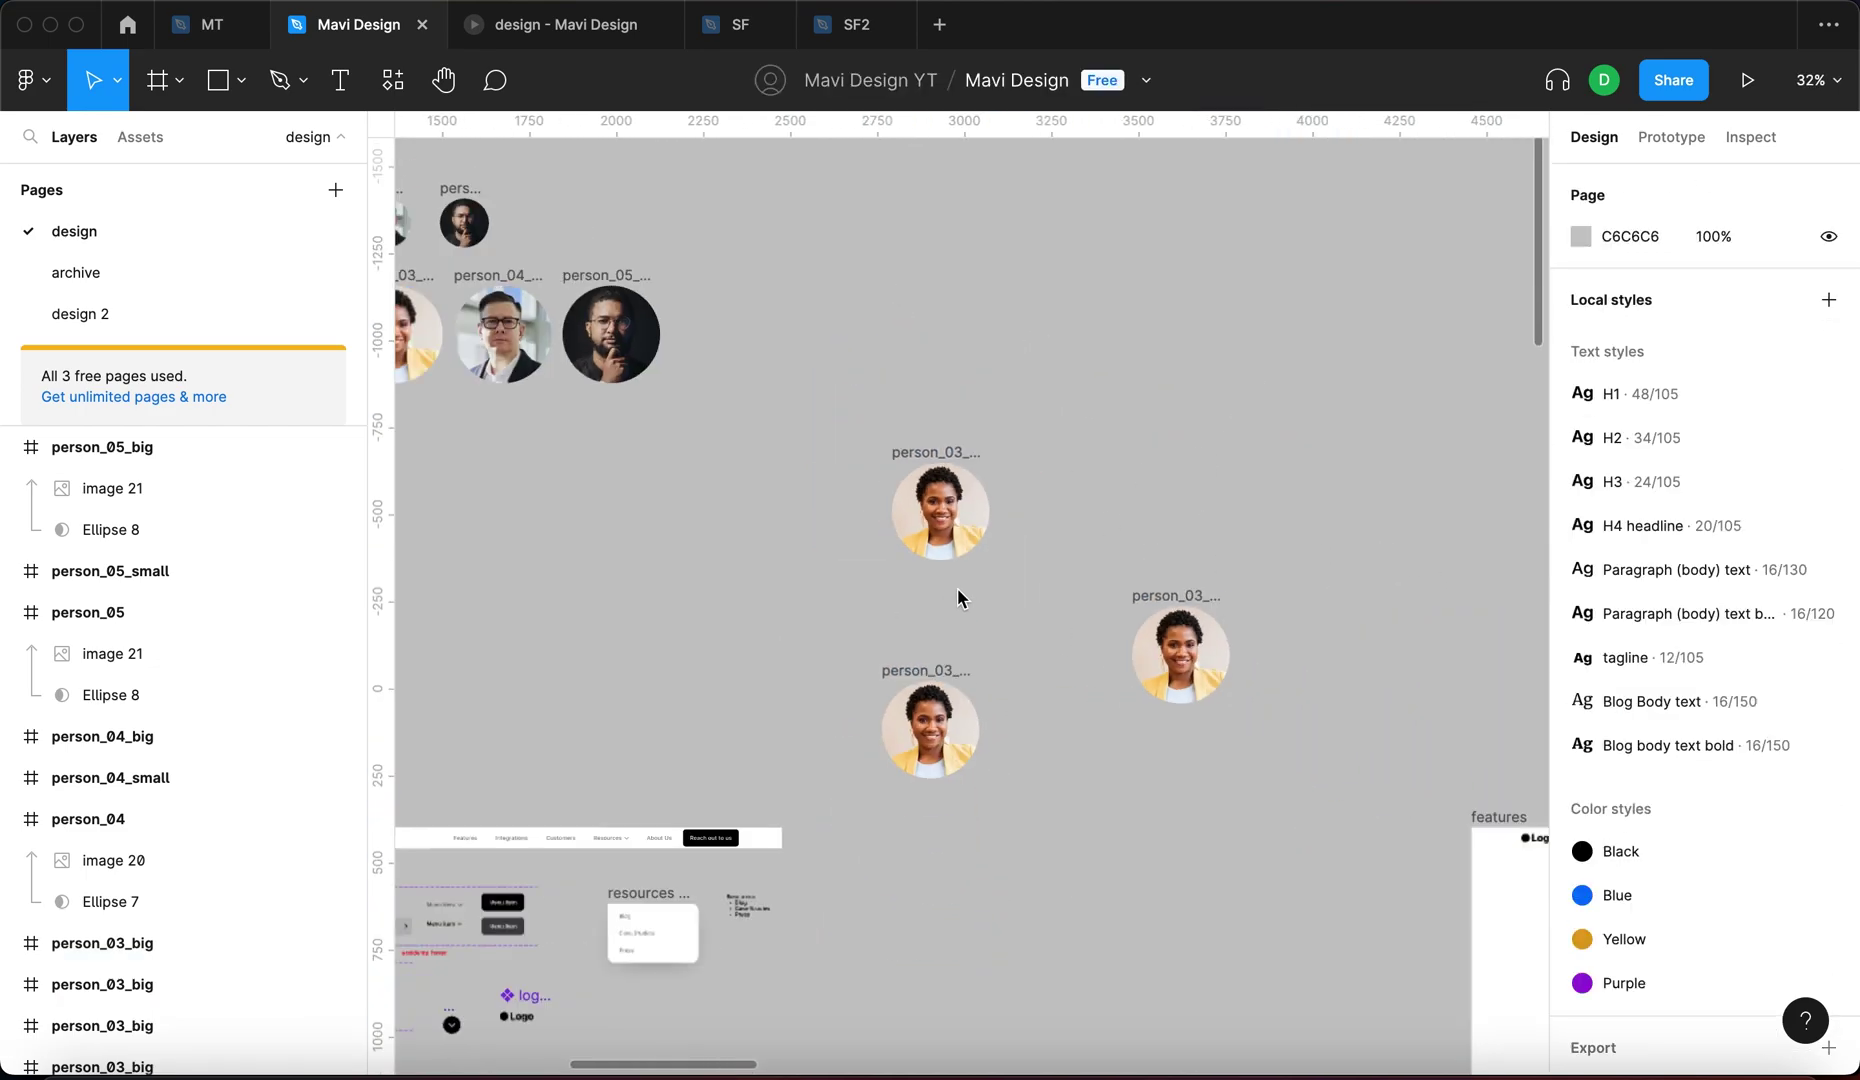
# Try to shift the image inside the circular mask of the lowest person_03_big copy.
pyautogui.scroll(3, 751, 631)
pyautogui.hscroll(2, 1216, 648)
pyautogui.click(921, 670)
pyautogui.scroll(3, 921, 670)
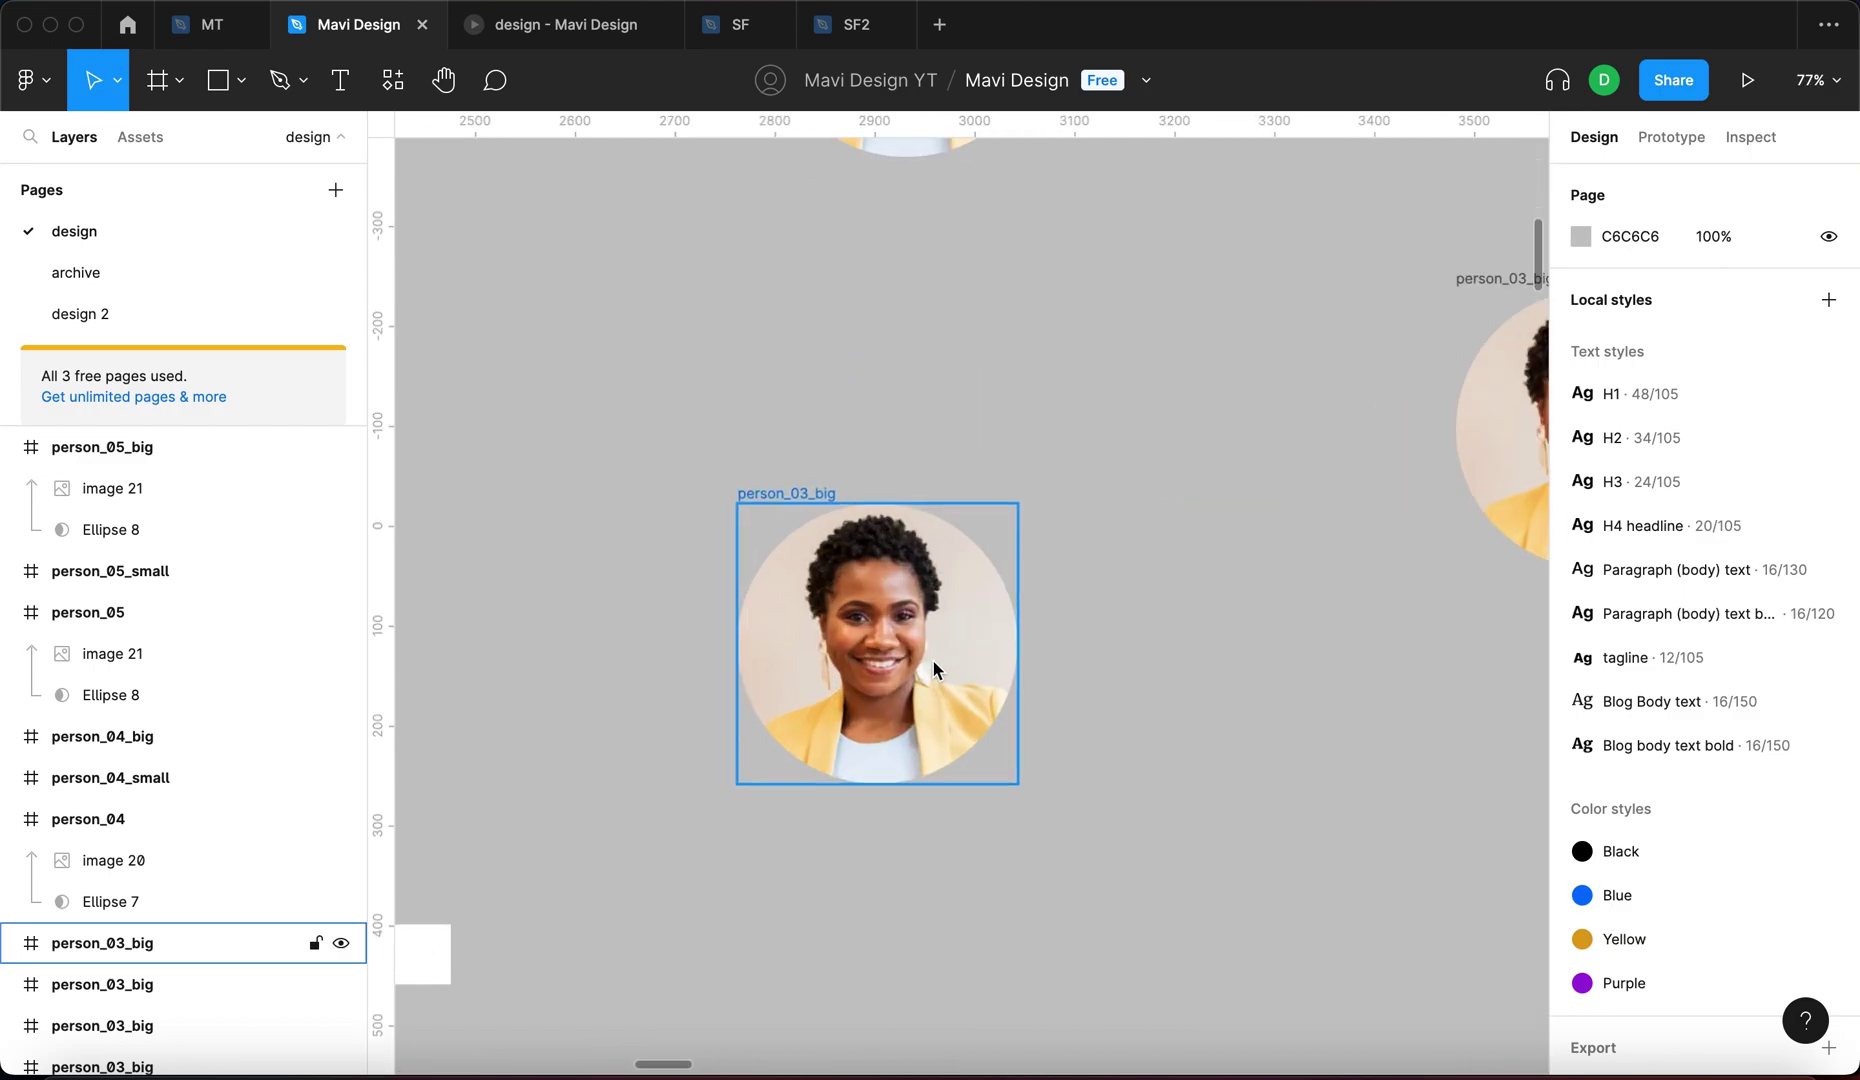
pyautogui.doubleClick(912, 670)
pyautogui.moveTo(912, 680); pyautogui.dragTo(886, 685)
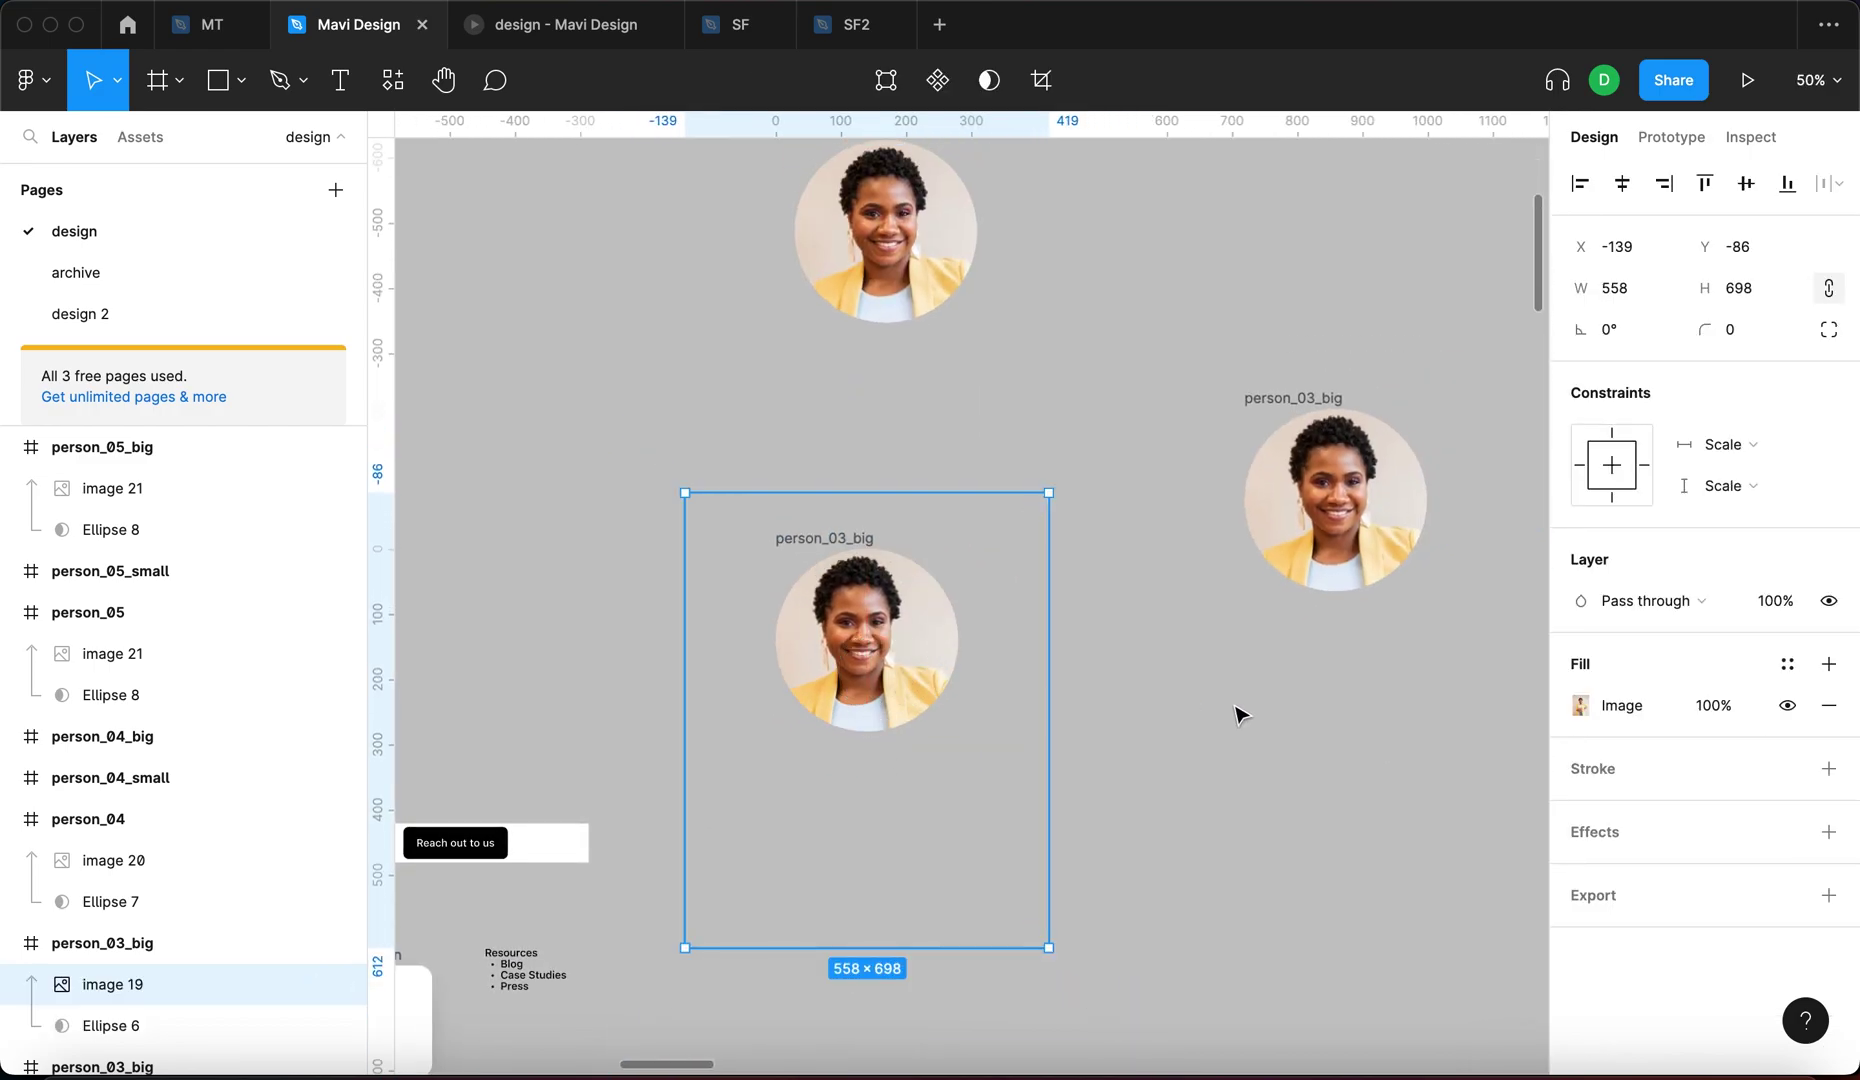
pyautogui.press('super+z')
pyautogui.press('super+z')
pyautogui.press('super+z')
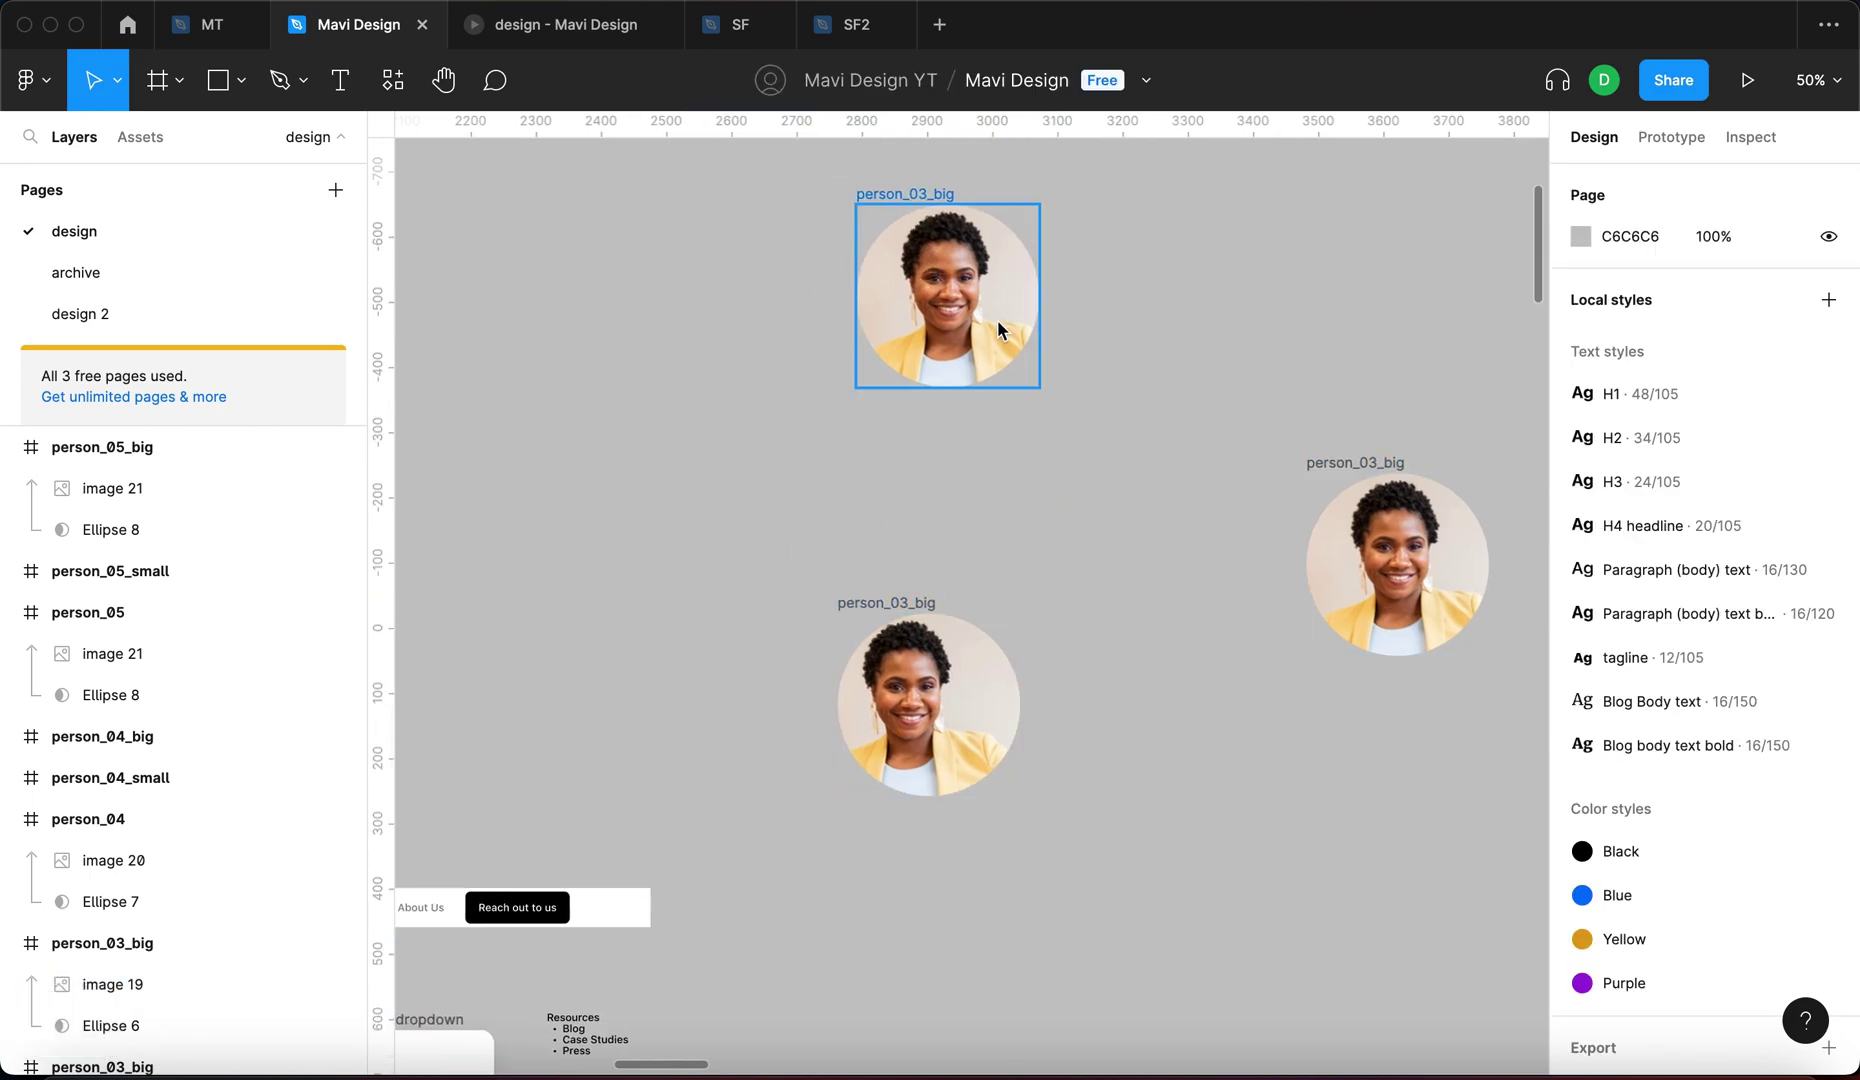
# Place three copies of the 140 px person_03 frame among the scattered person_03_big copies.
pyautogui.click(698, 561)
pyautogui.scroll(-5, 687, 559)
pyautogui.scroll(3, 732, 565)
pyautogui.hscroll(-5, 925, 535)
pyautogui.scroll(2, 925, 535)
pyautogui.click(585, 307)
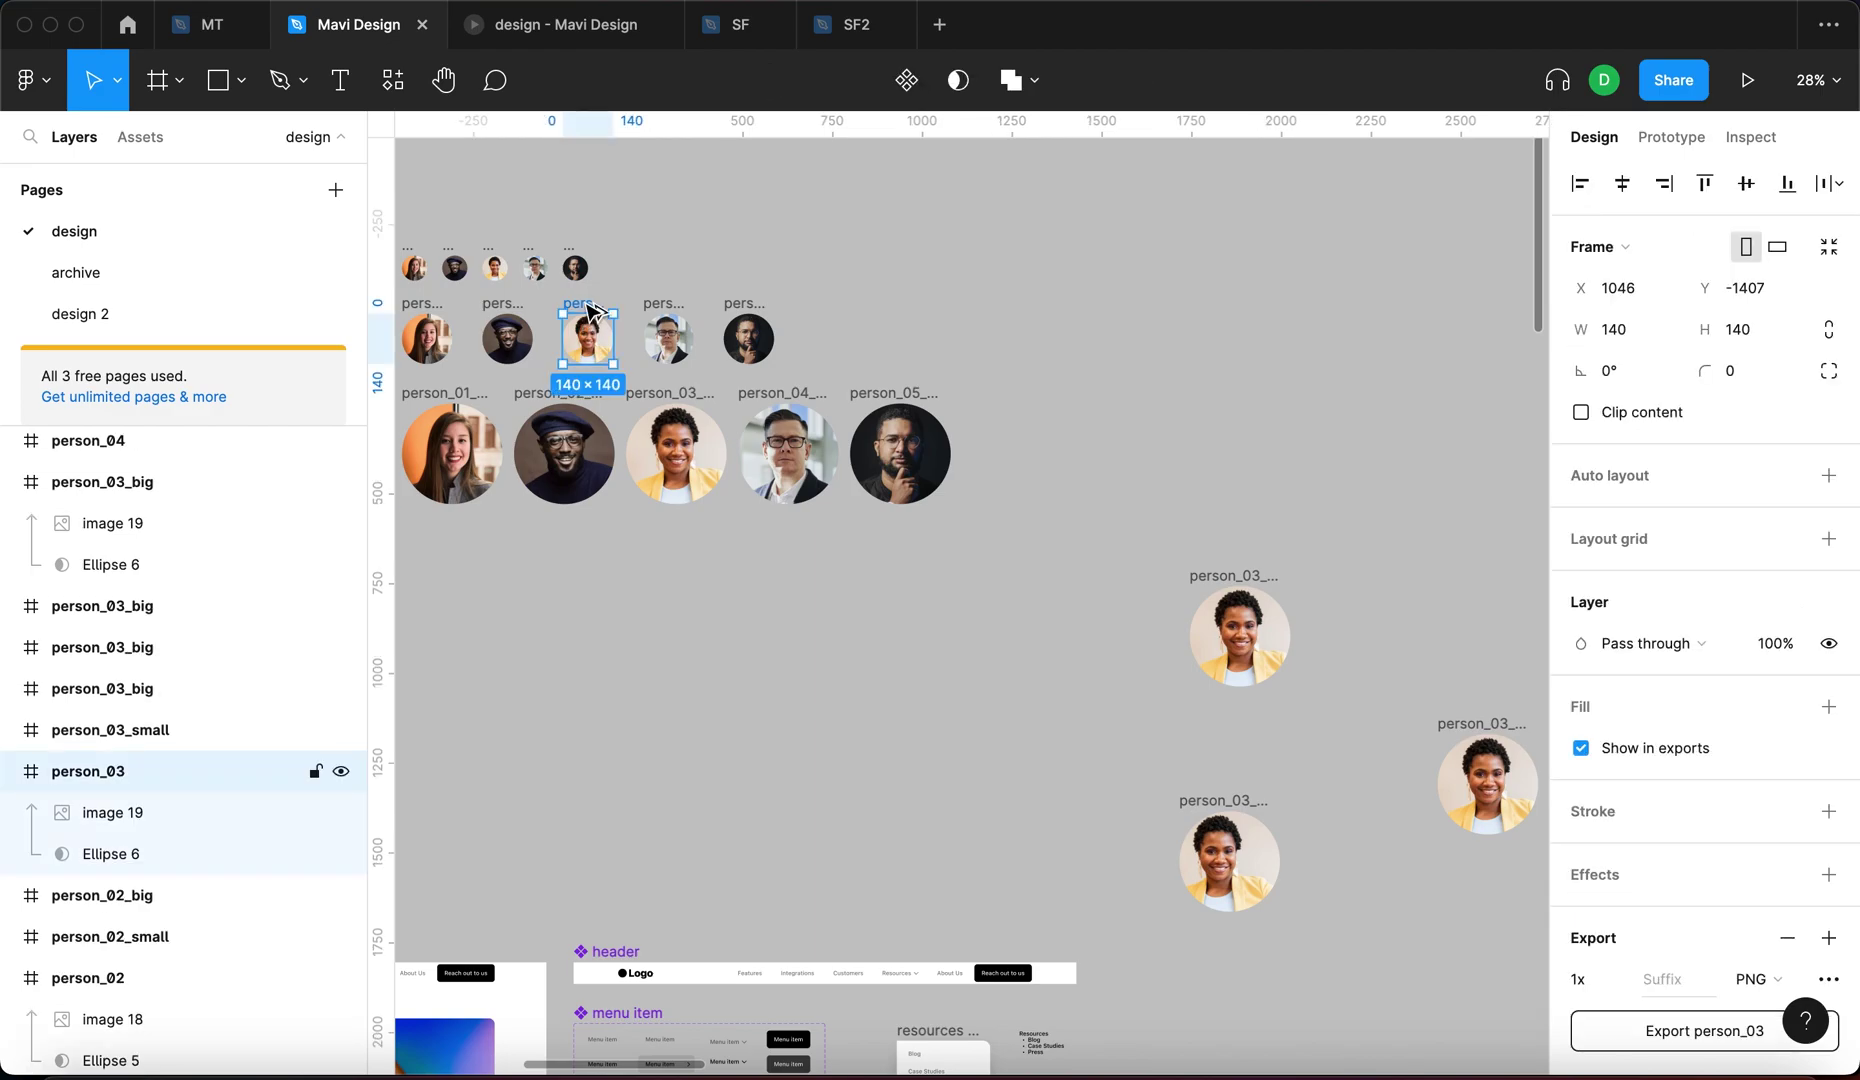
pyautogui.moveTo(590, 310); pyautogui.dragTo(1449, 527)
pyautogui.click(1250, 614)
pyautogui.moveTo(1330, 655); pyautogui.dragTo(1270, 645)
pyautogui.click(1090, 437)
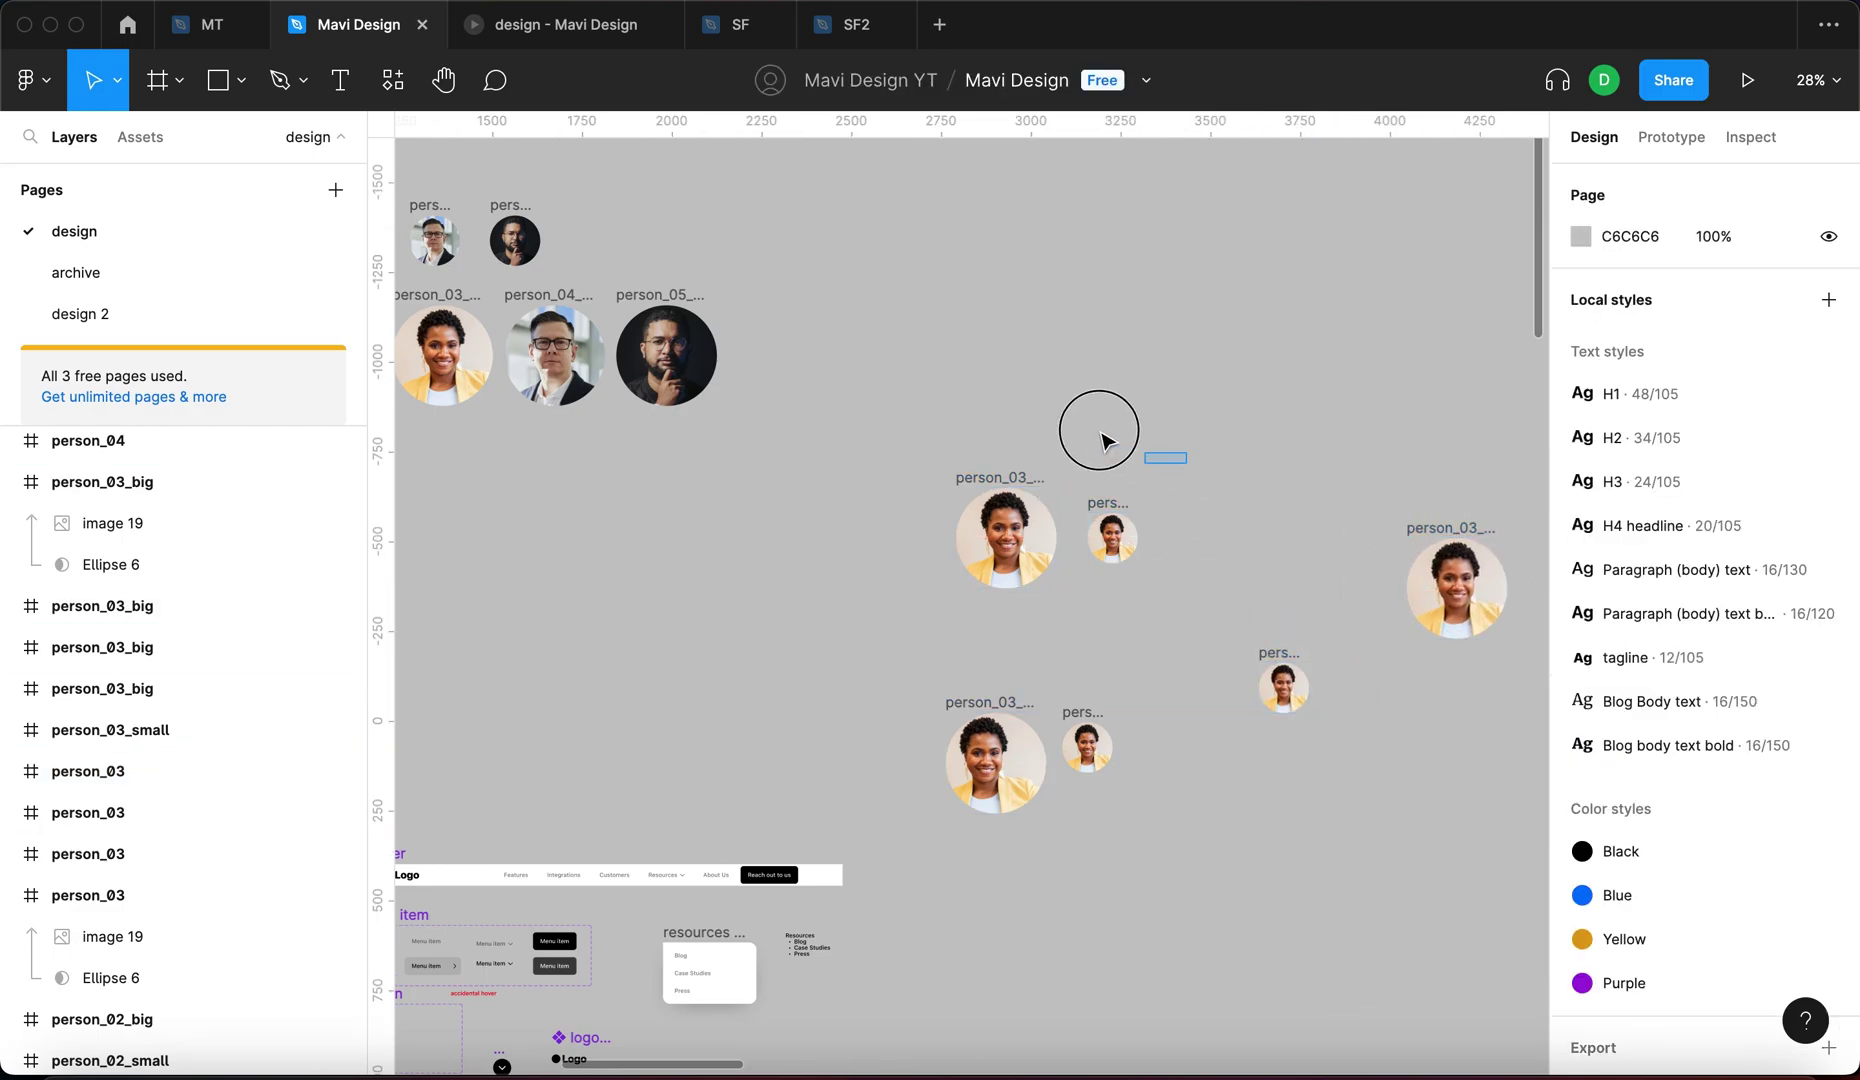
# Delete all the scattered copies of the person_03 and person_03_big frames.
pyautogui.hscroll(5, 1090, 437)
pyautogui.scroll(-1, 1090, 437)
pyautogui.moveTo(634, 385); pyautogui.dragTo(1310, 755)
pyautogui.press('BackSpace')
pyautogui.scroll(-4, 914, 363)
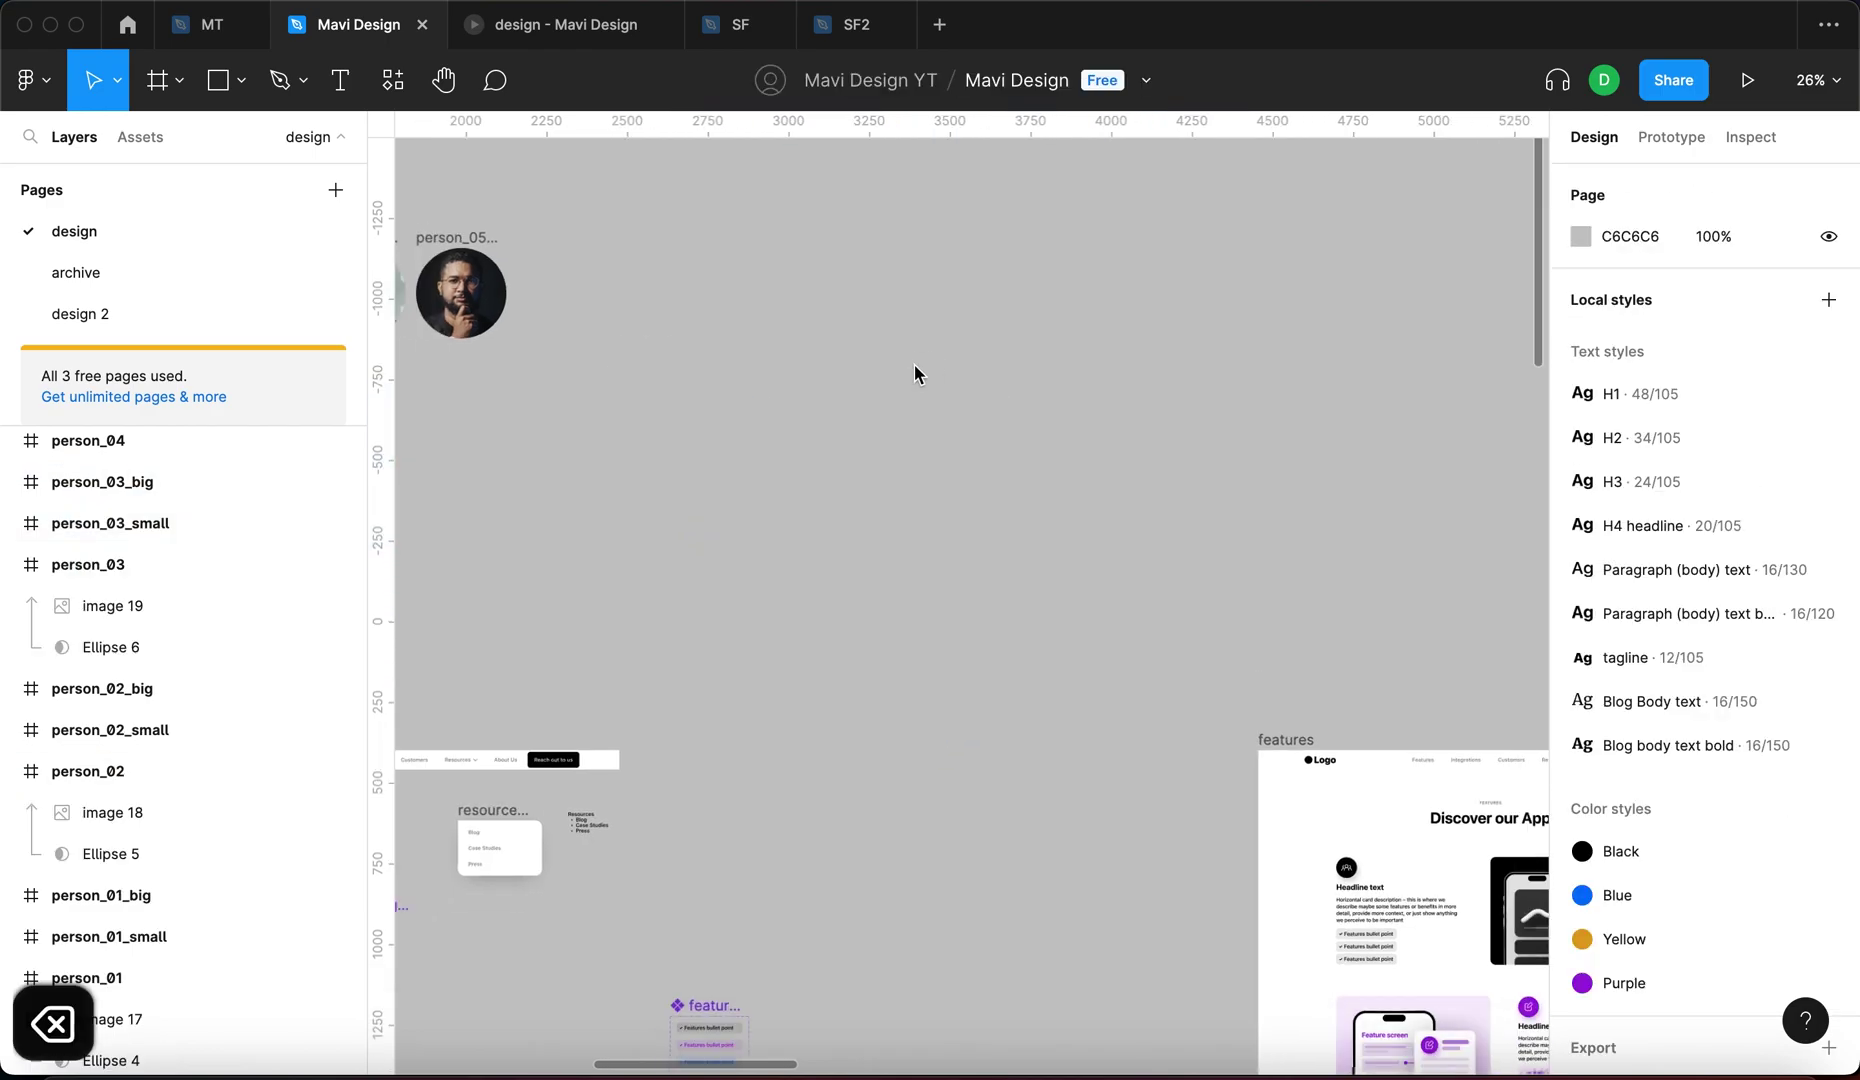
pyautogui.moveTo(965, 402); pyautogui.dragTo(1259, 575)
# Create one component set from all 15 person photo frames in the three rows.
pyautogui.scroll(10, 550, 344)
pyautogui.scroll(-1, 556, 275)
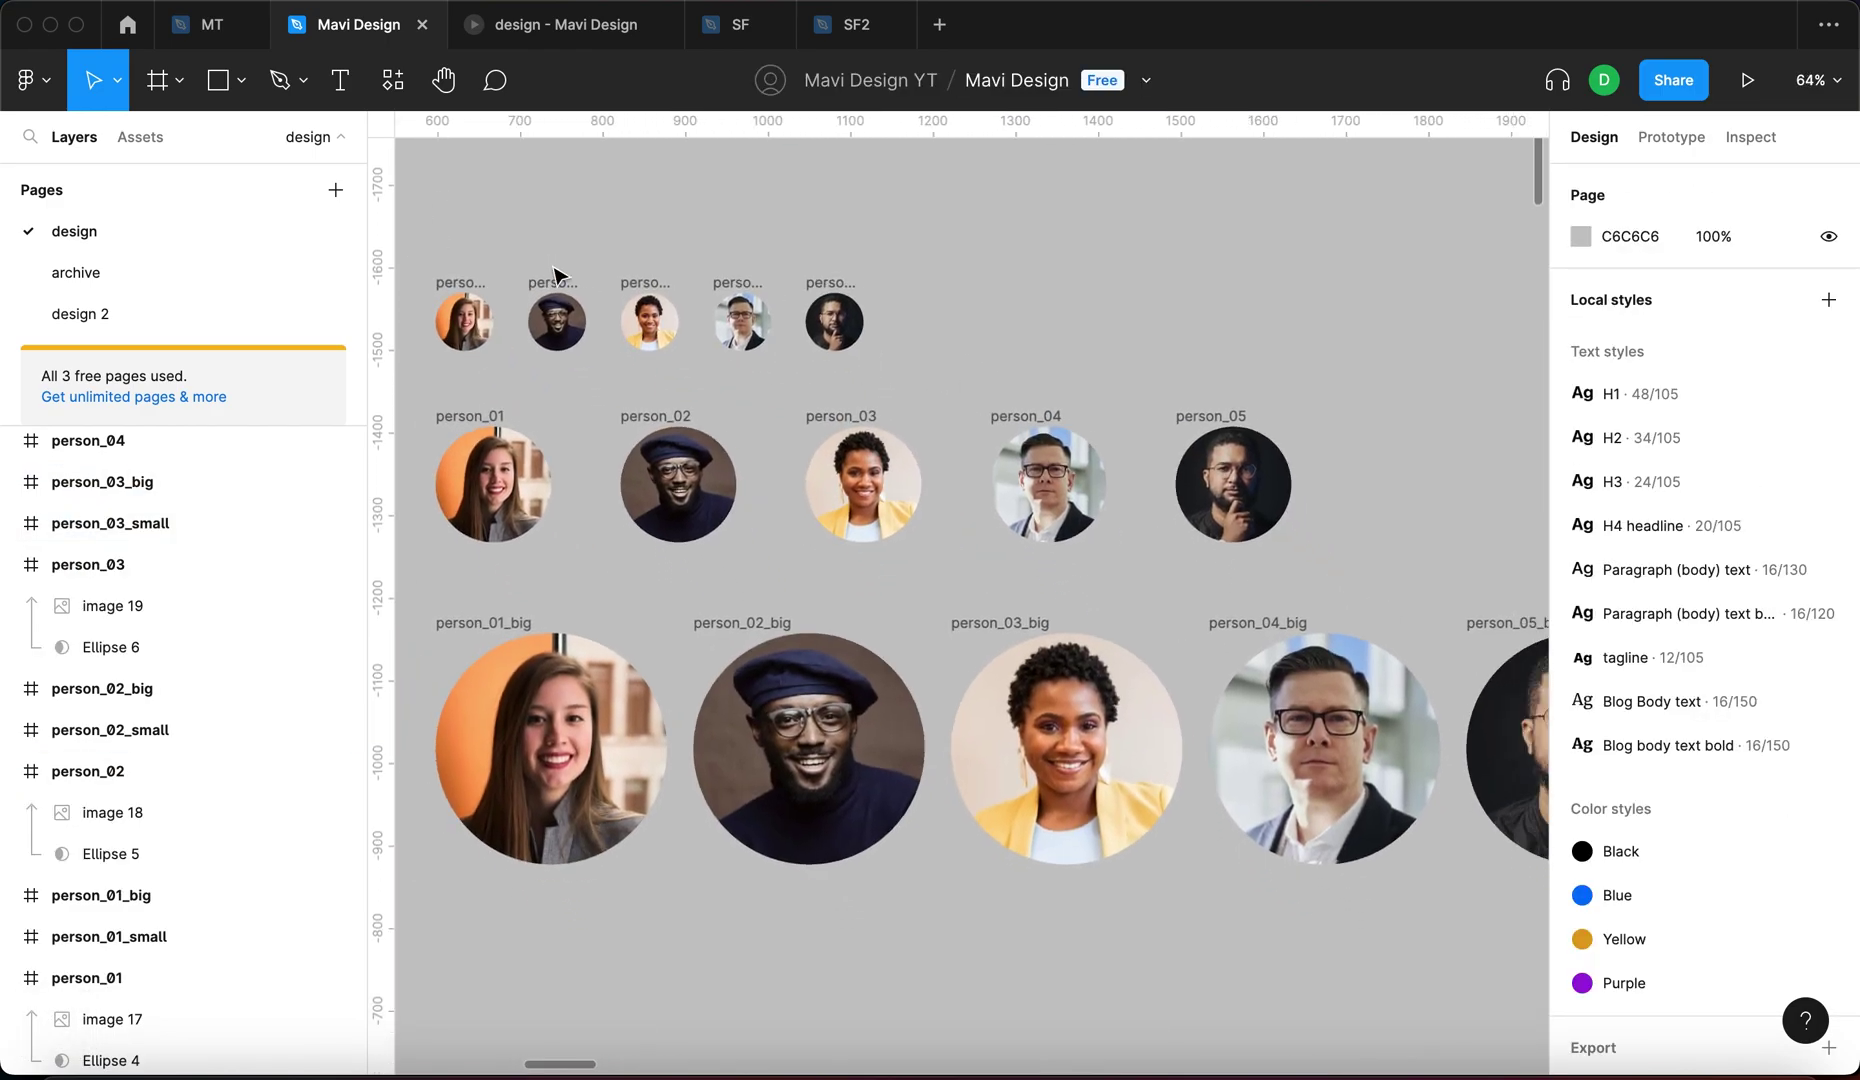
pyautogui.scroll(1, 645, 318)
pyautogui.scroll(-4, 640, 318)
pyautogui.moveTo(1219, 634); pyautogui.dragTo(500, 252)
pyautogui.moveTo(1354, 755); pyautogui.dragTo(480, 240)
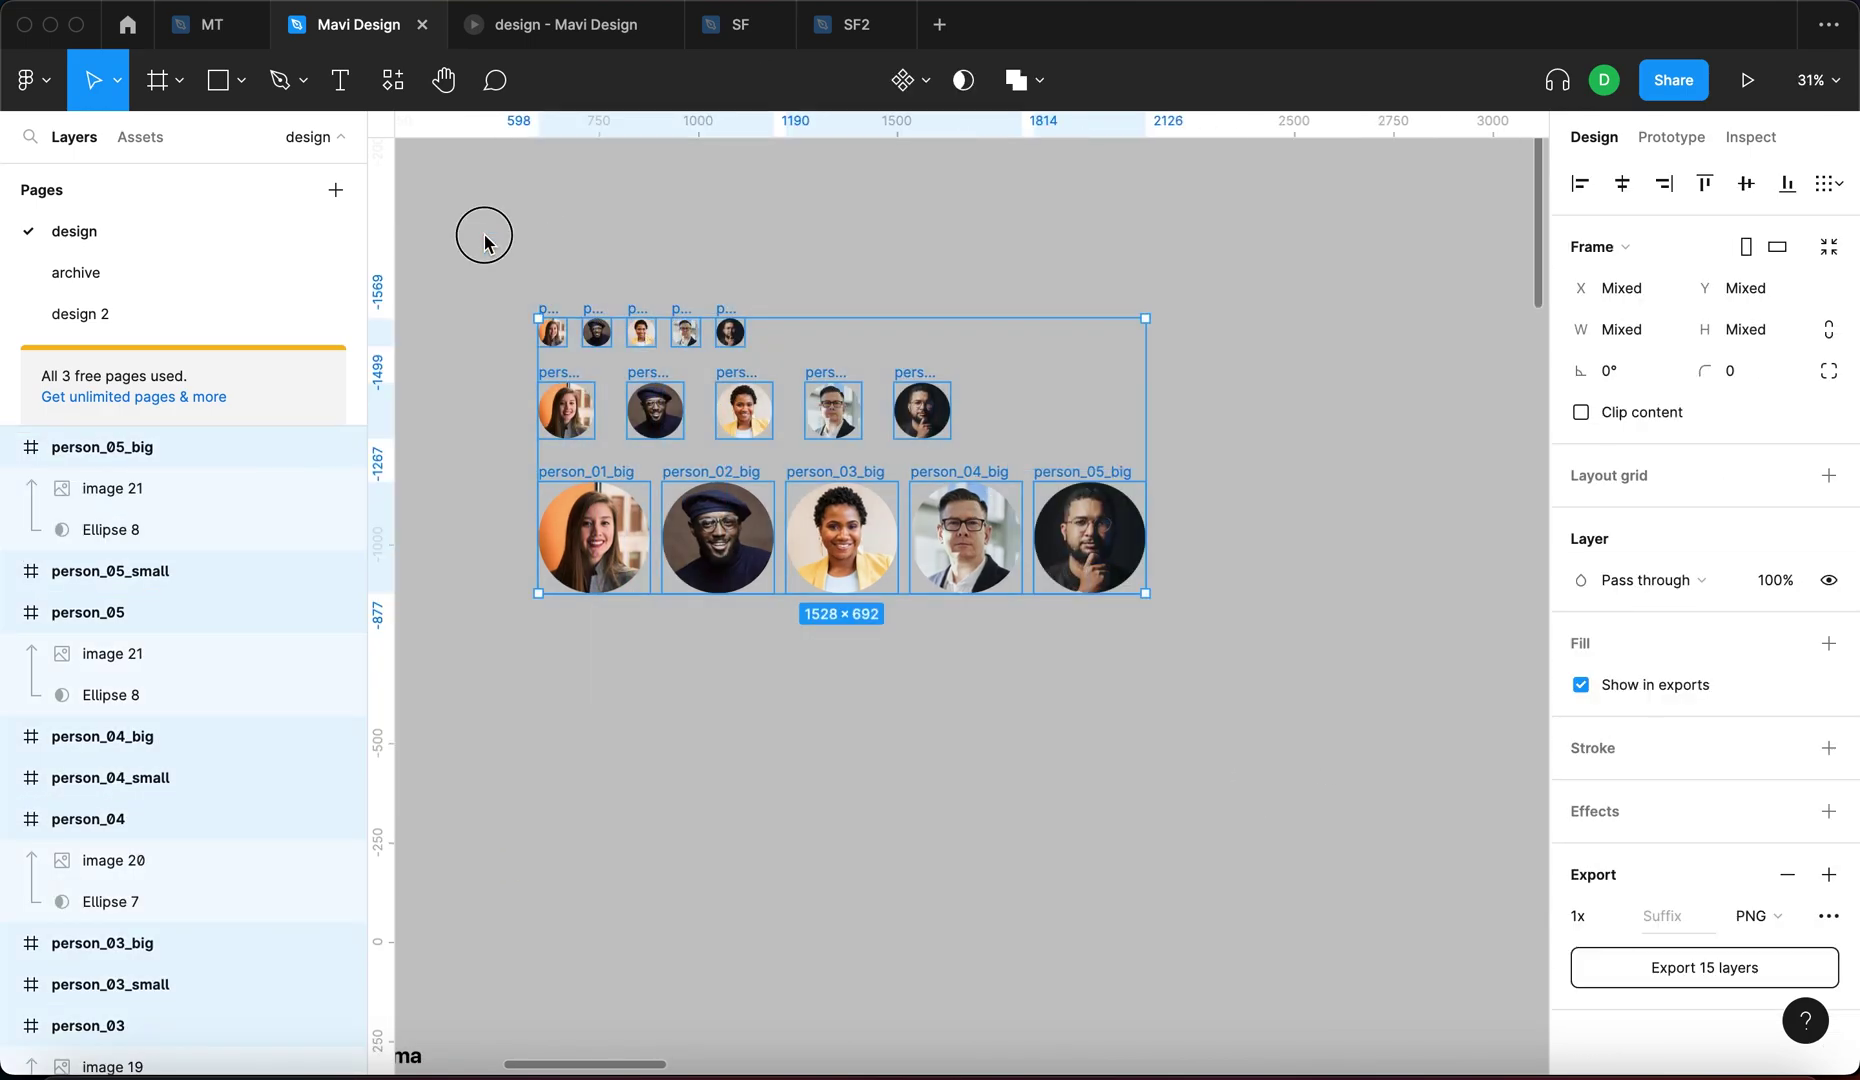
pyautogui.click(484, 243)
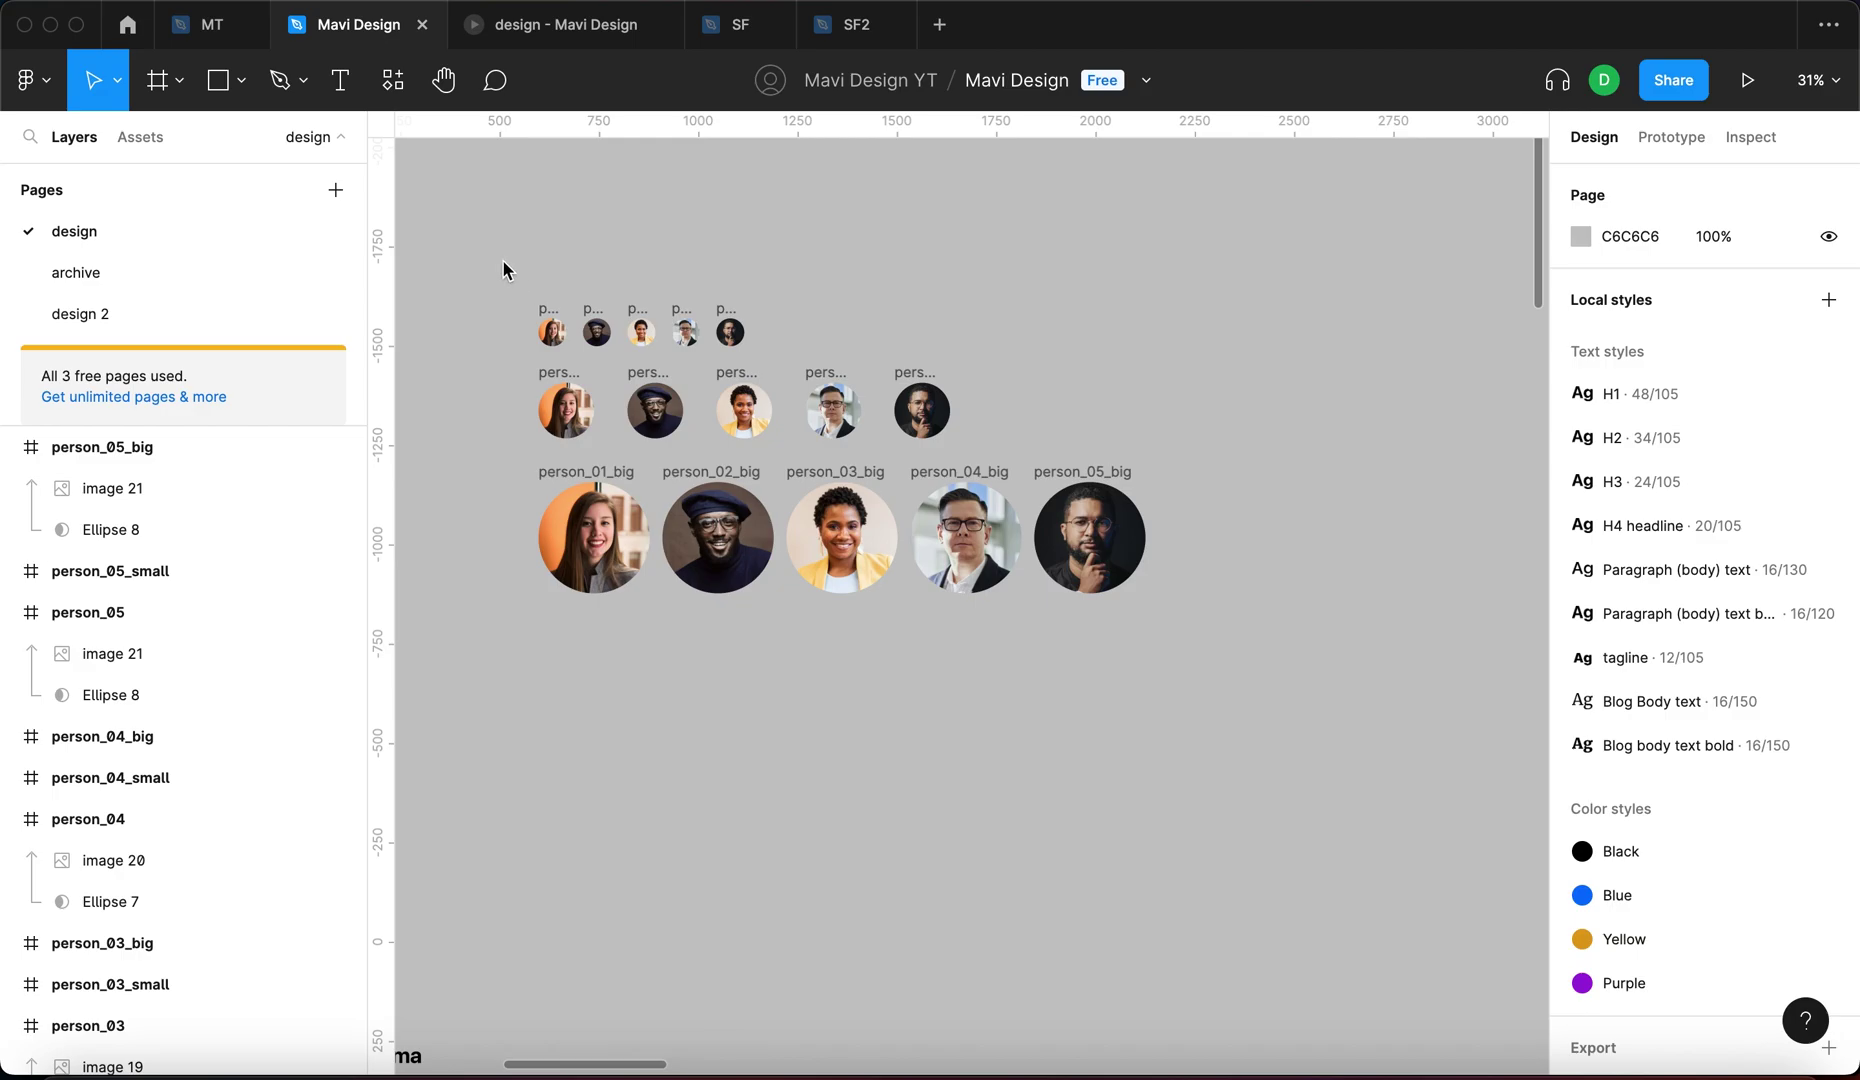
pyautogui.moveTo(474, 237); pyautogui.dragTo(1350, 730)
pyautogui.click(927, 86)
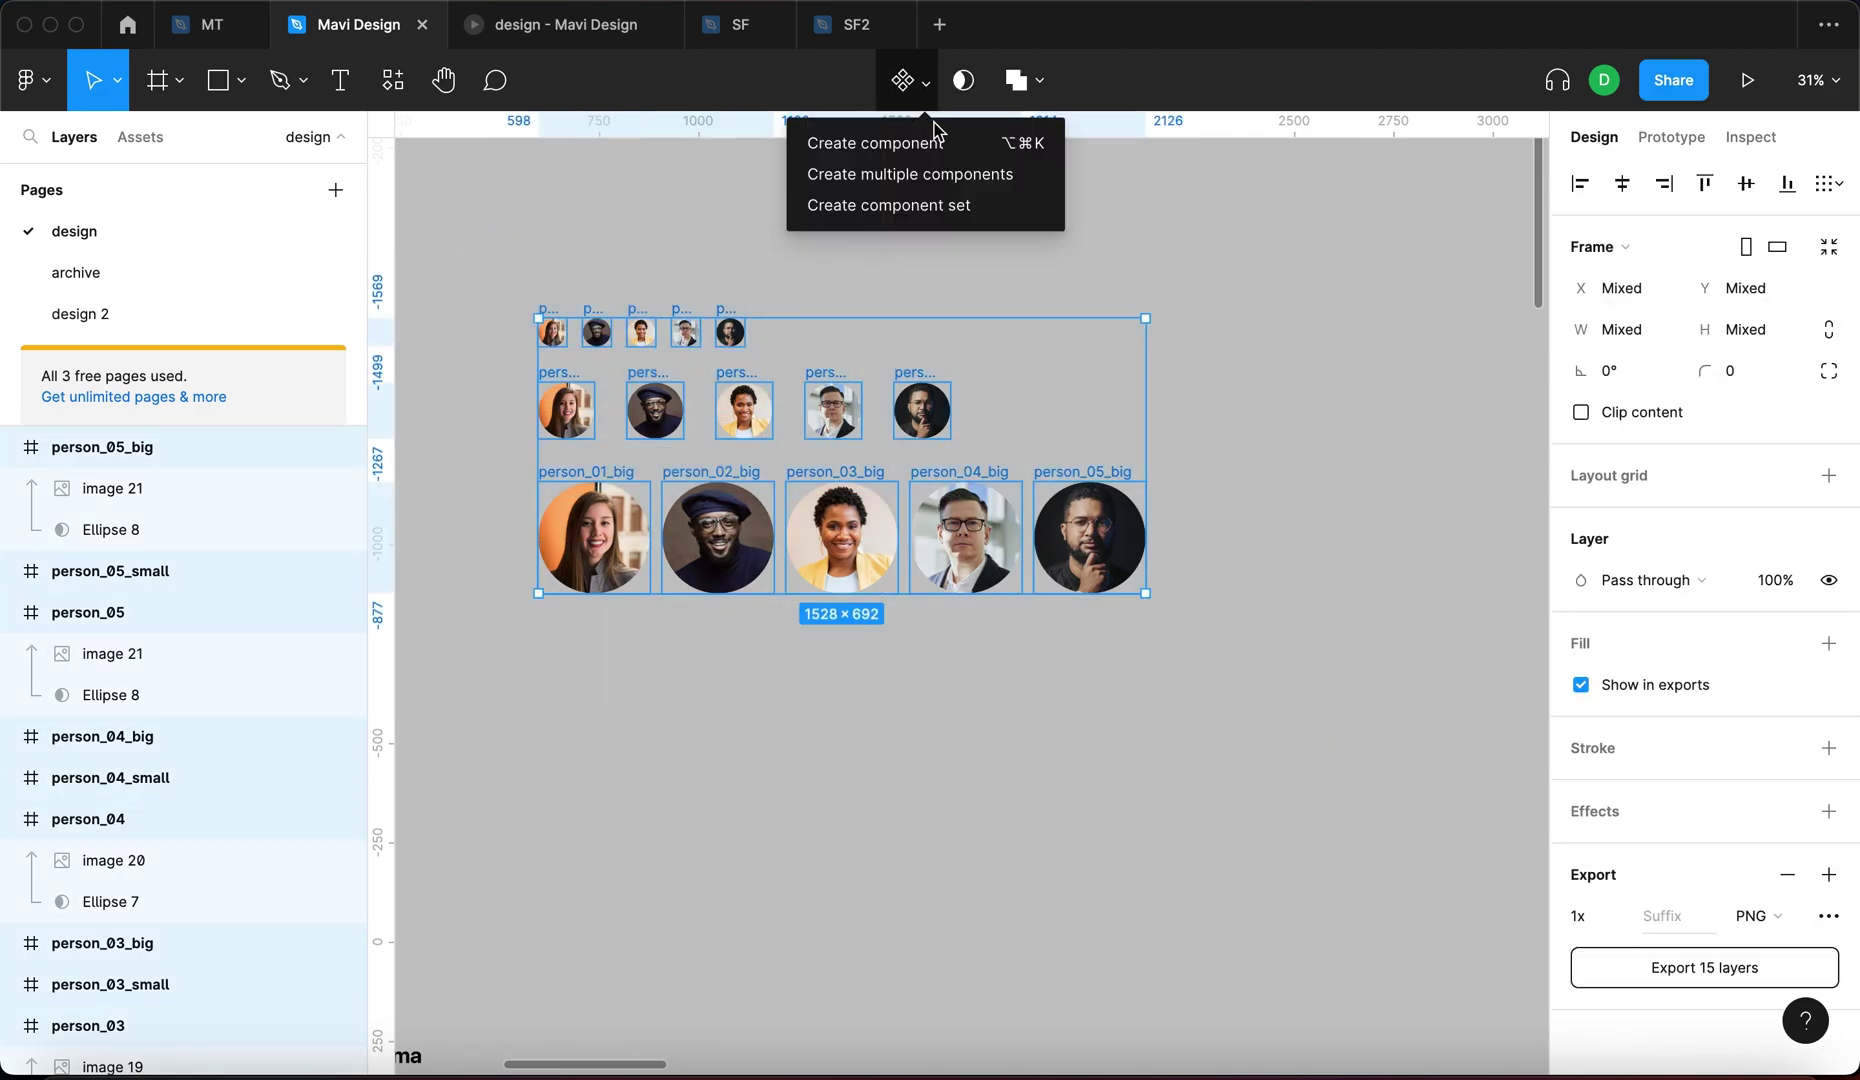
pyautogui.click(979, 211)
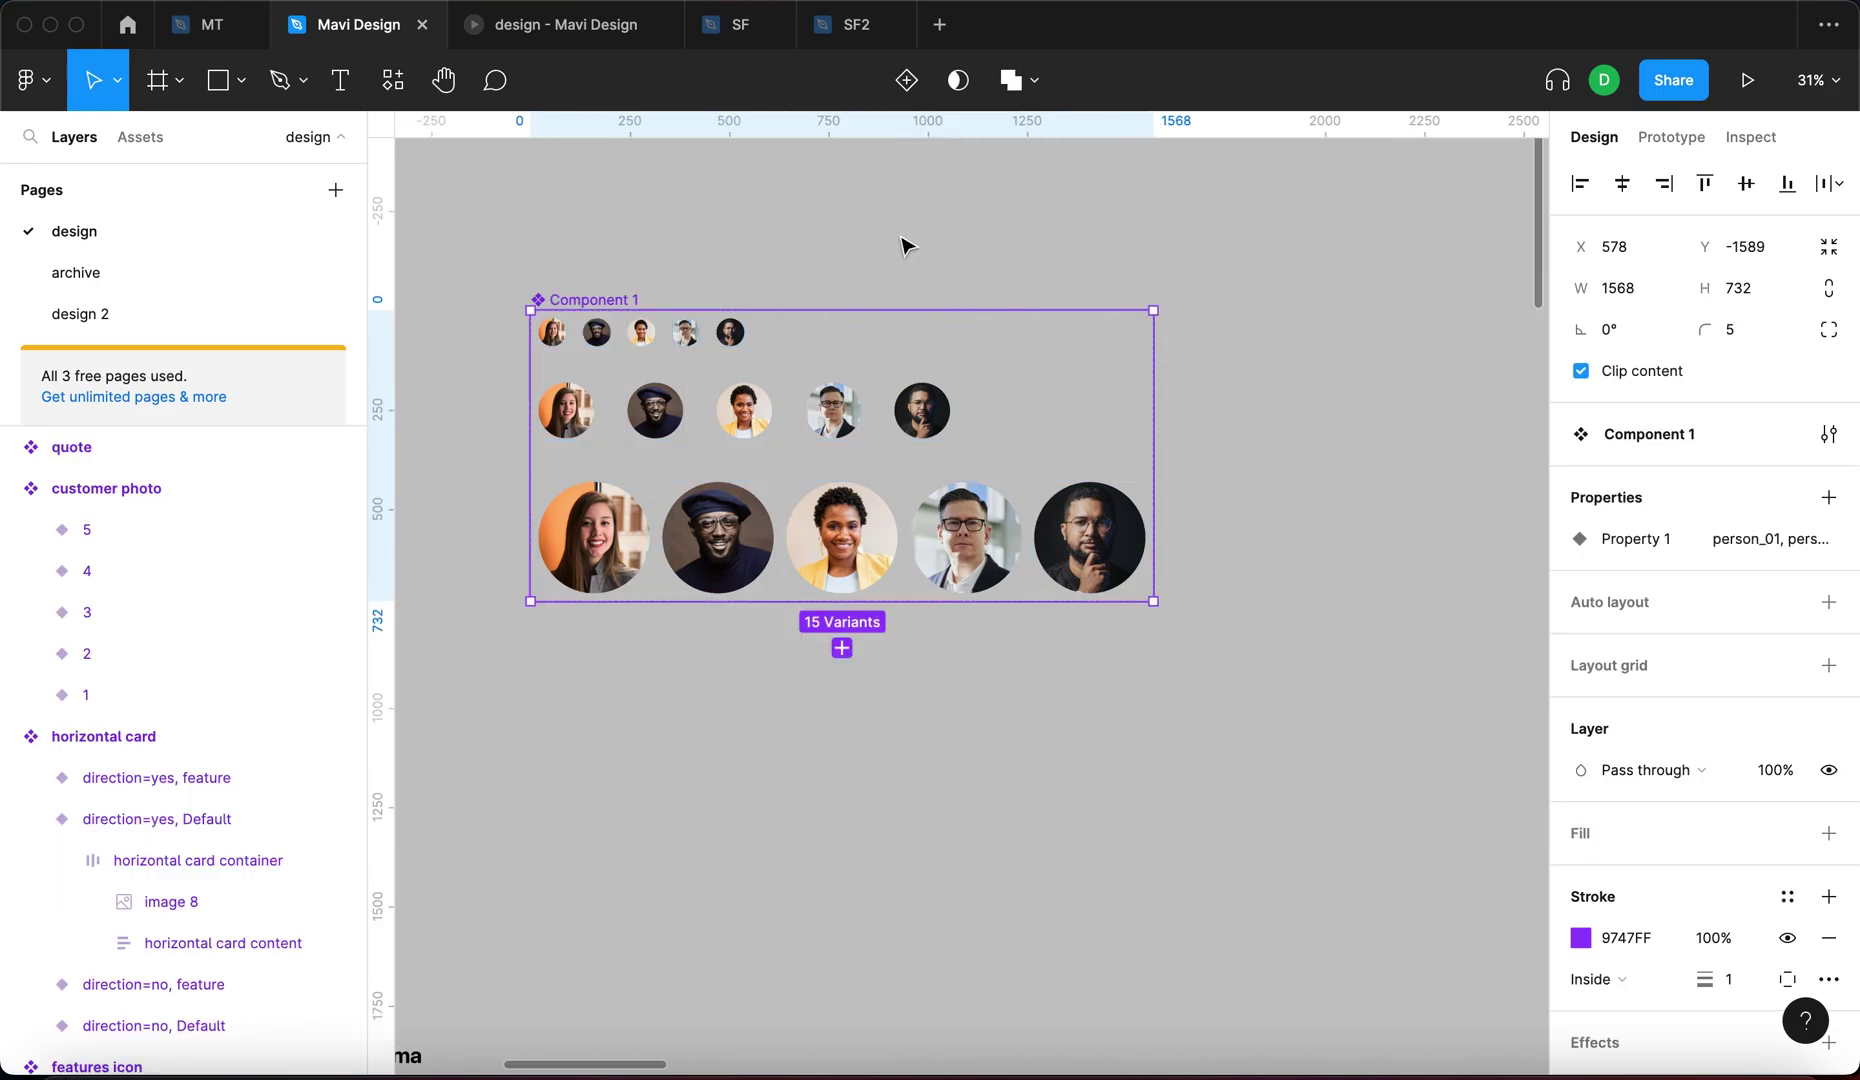
# Rename the new component set as customer photo.
pyautogui.scroll(3, 635, 274)
pyautogui.doubleClick(560, 316)
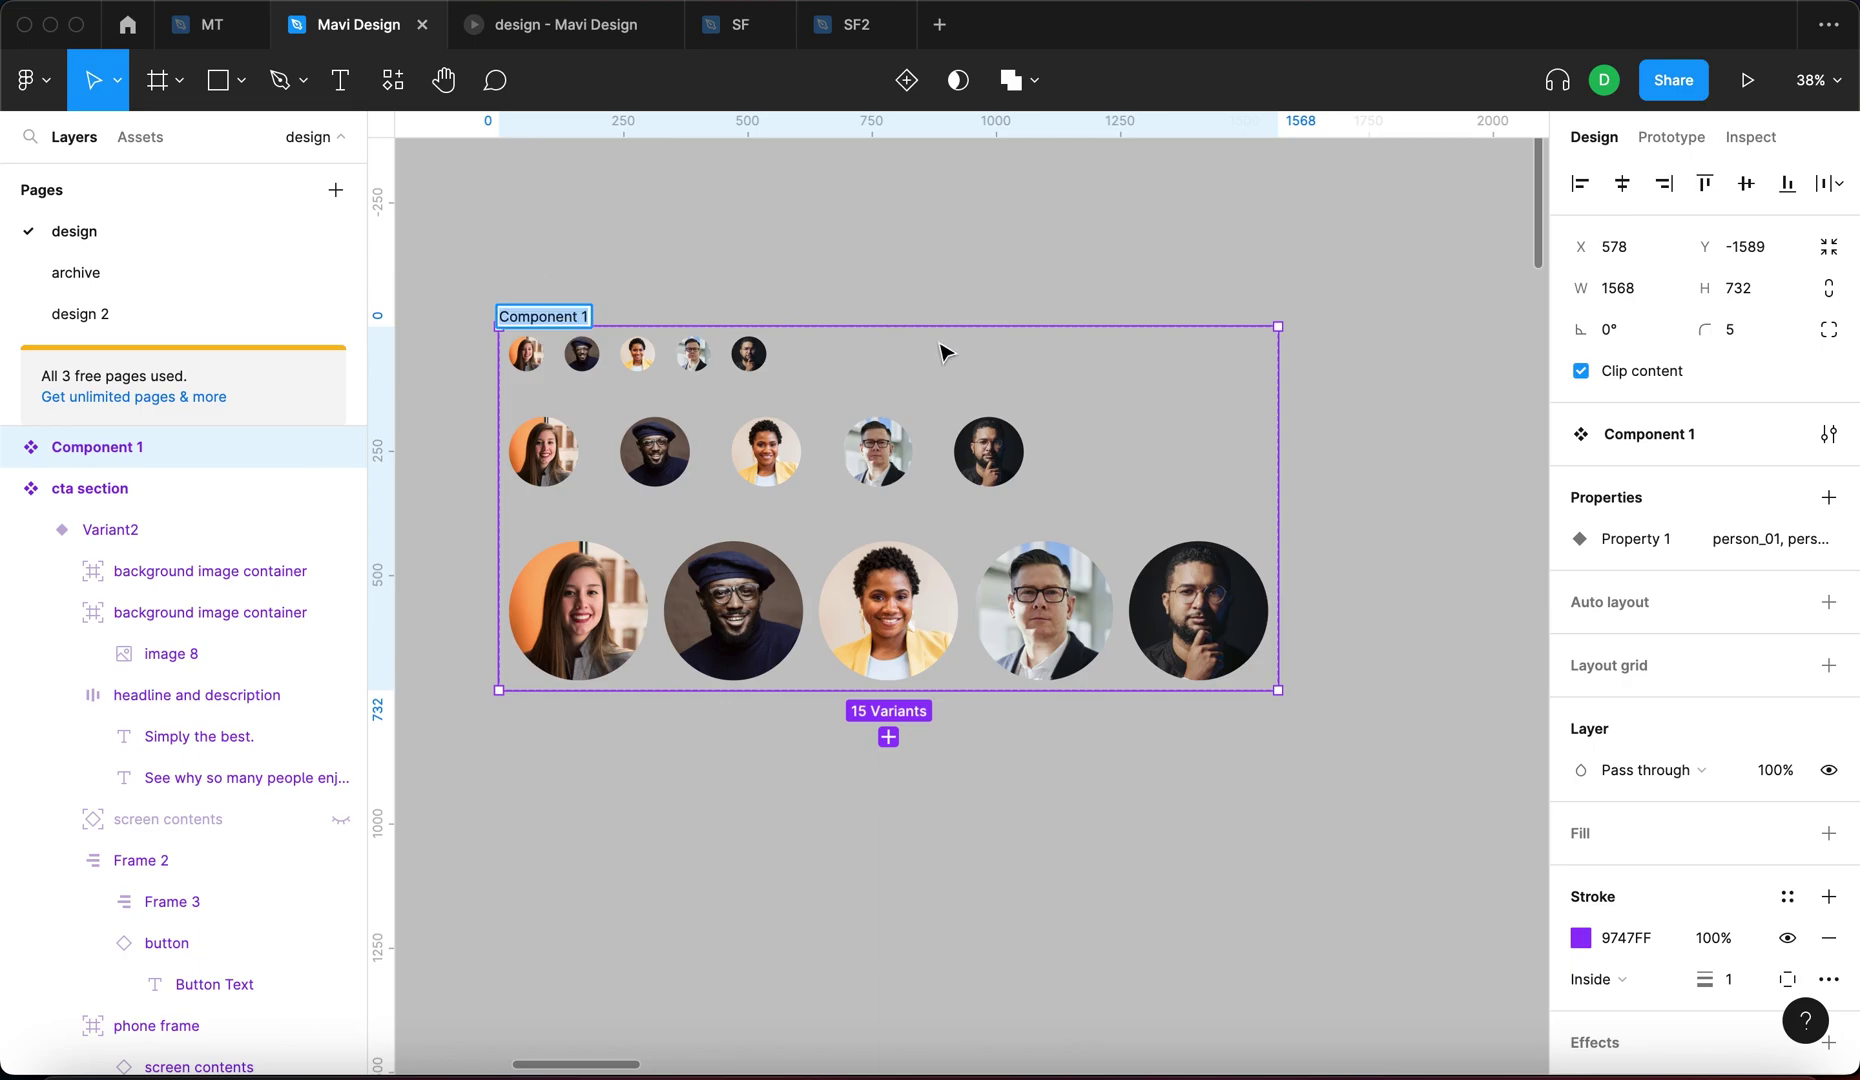
pyautogui.click(873, 280)
pyautogui.click(592, 314)
pyautogui.press('super+r')
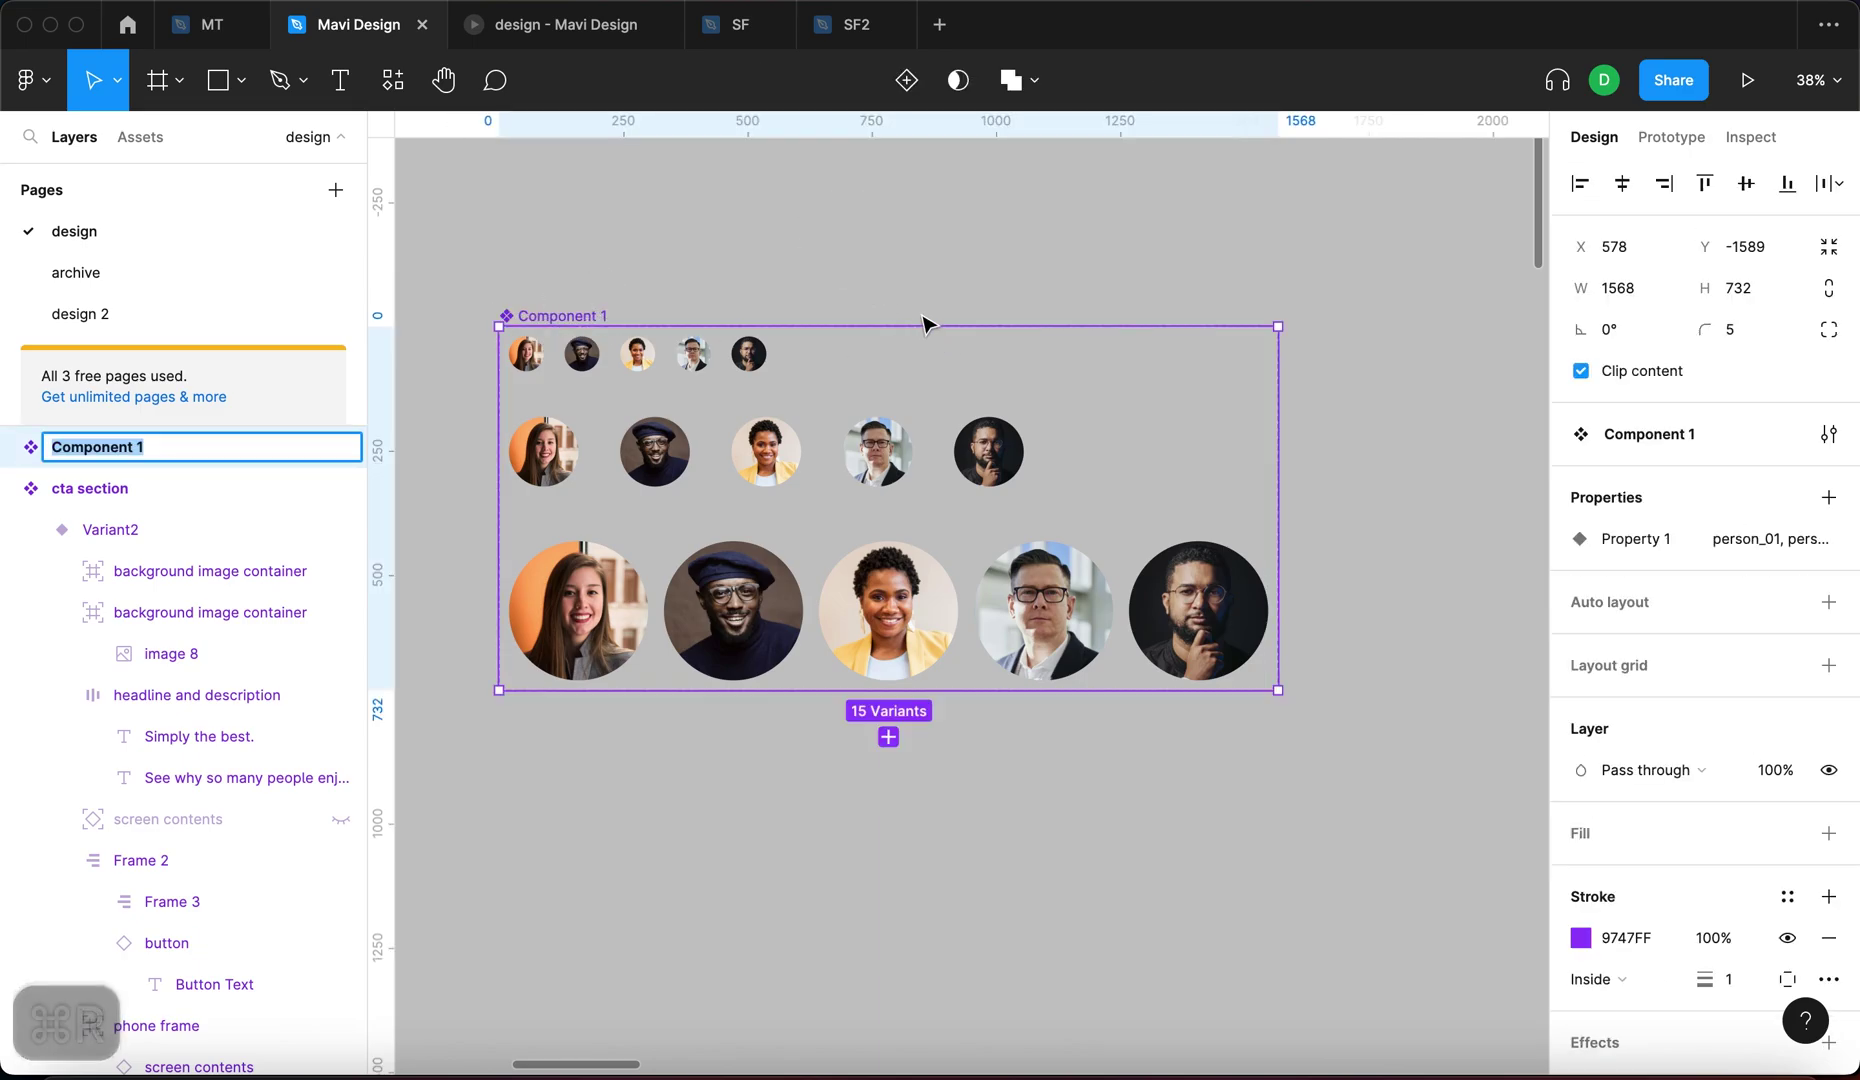
pyautogui.write('customer photo')
pyautogui.press('Return')
pyautogui.press('Escape')
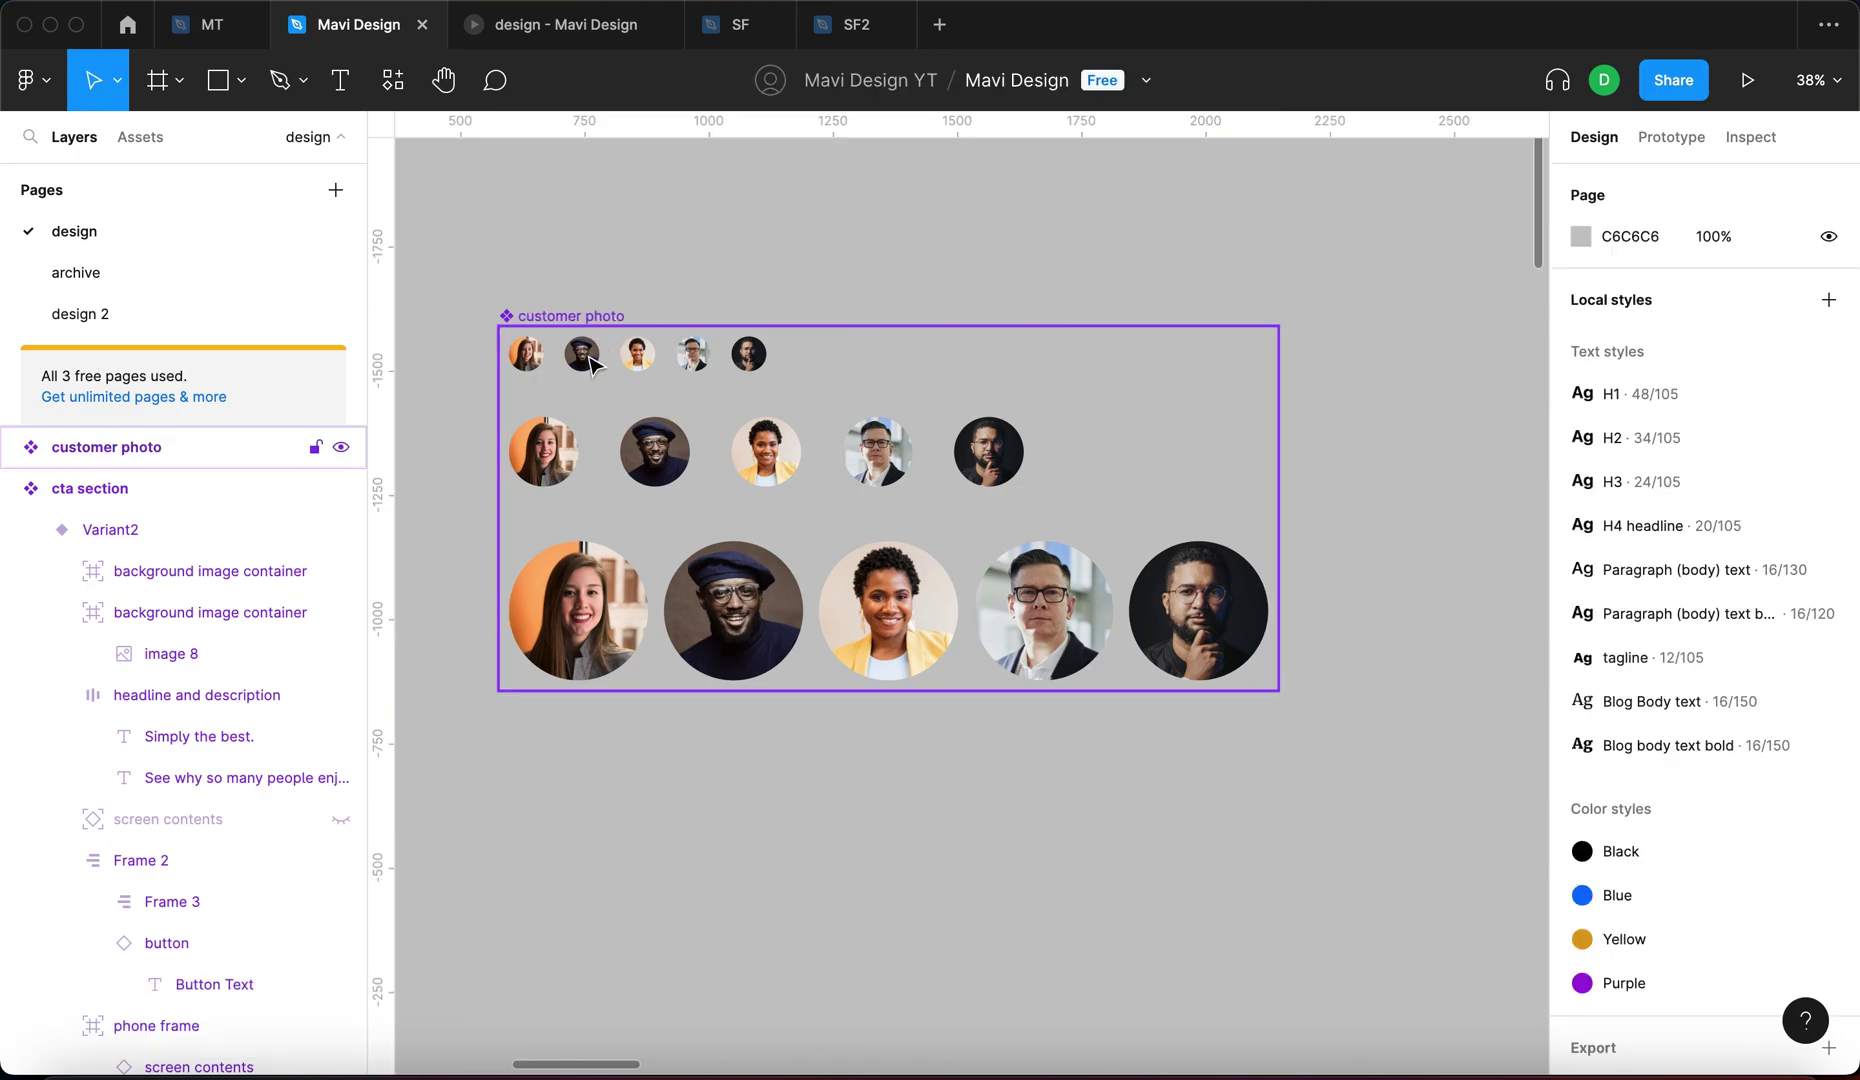
# Review the person_02_small variant and the list of values under the customer photo set's Property 1.
pyautogui.click(581, 353)
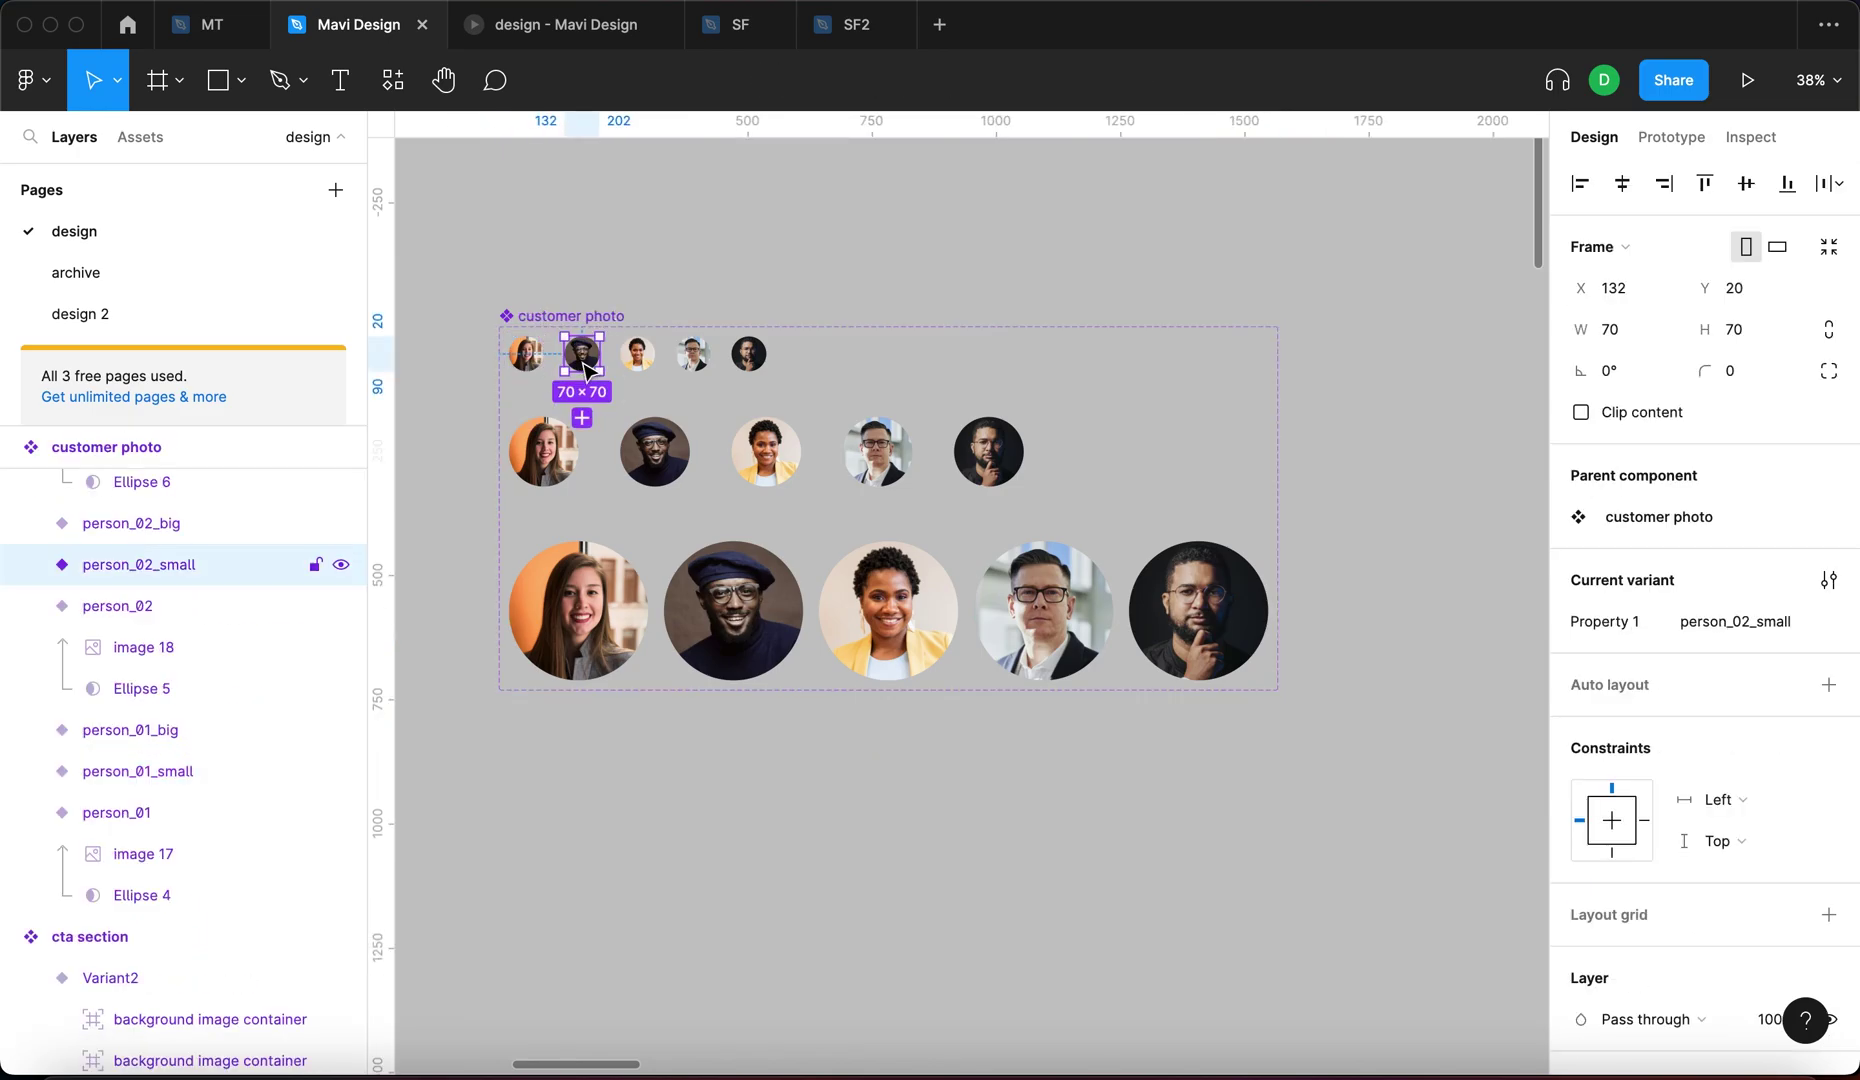
pyautogui.click(650, 373)
pyautogui.click(714, 303)
pyautogui.click(585, 312)
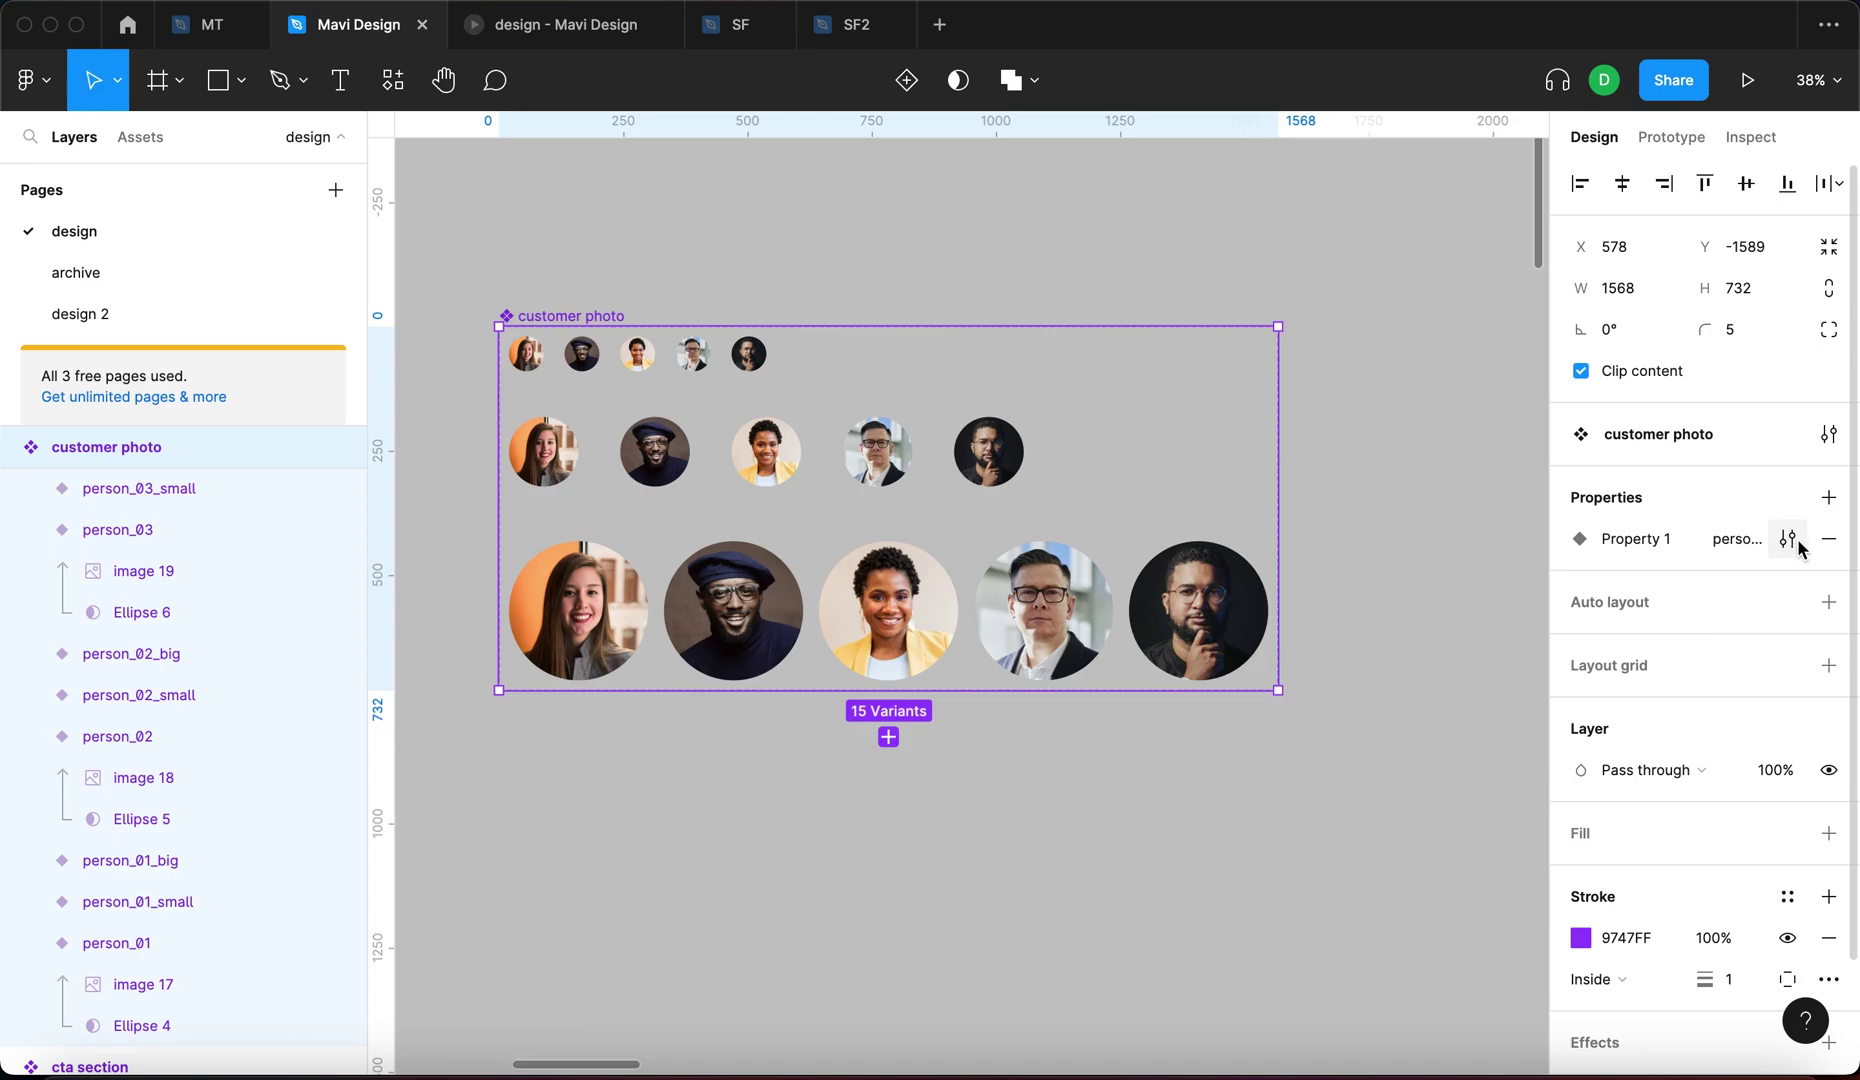
pyautogui.click(1788, 539)
pyautogui.scroll(-5, 1322, 698)
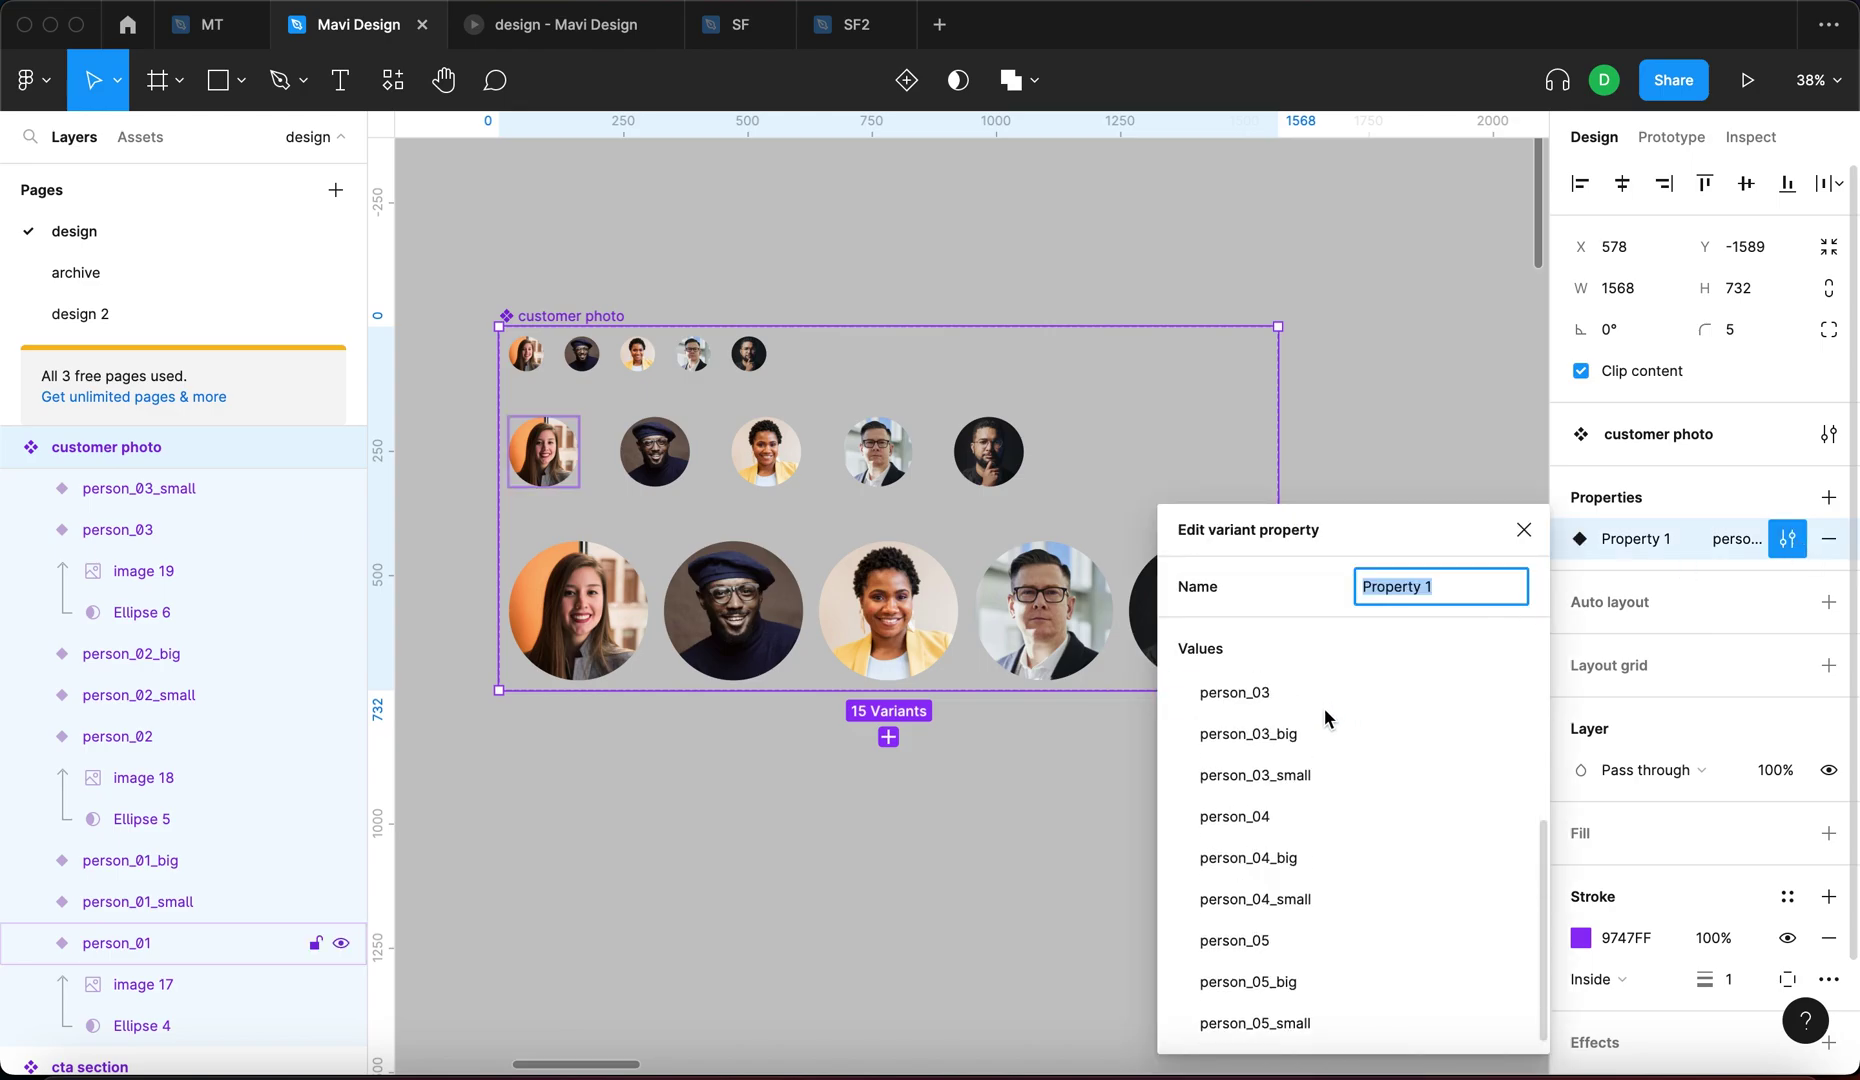
pyautogui.scroll(5, 1320, 860)
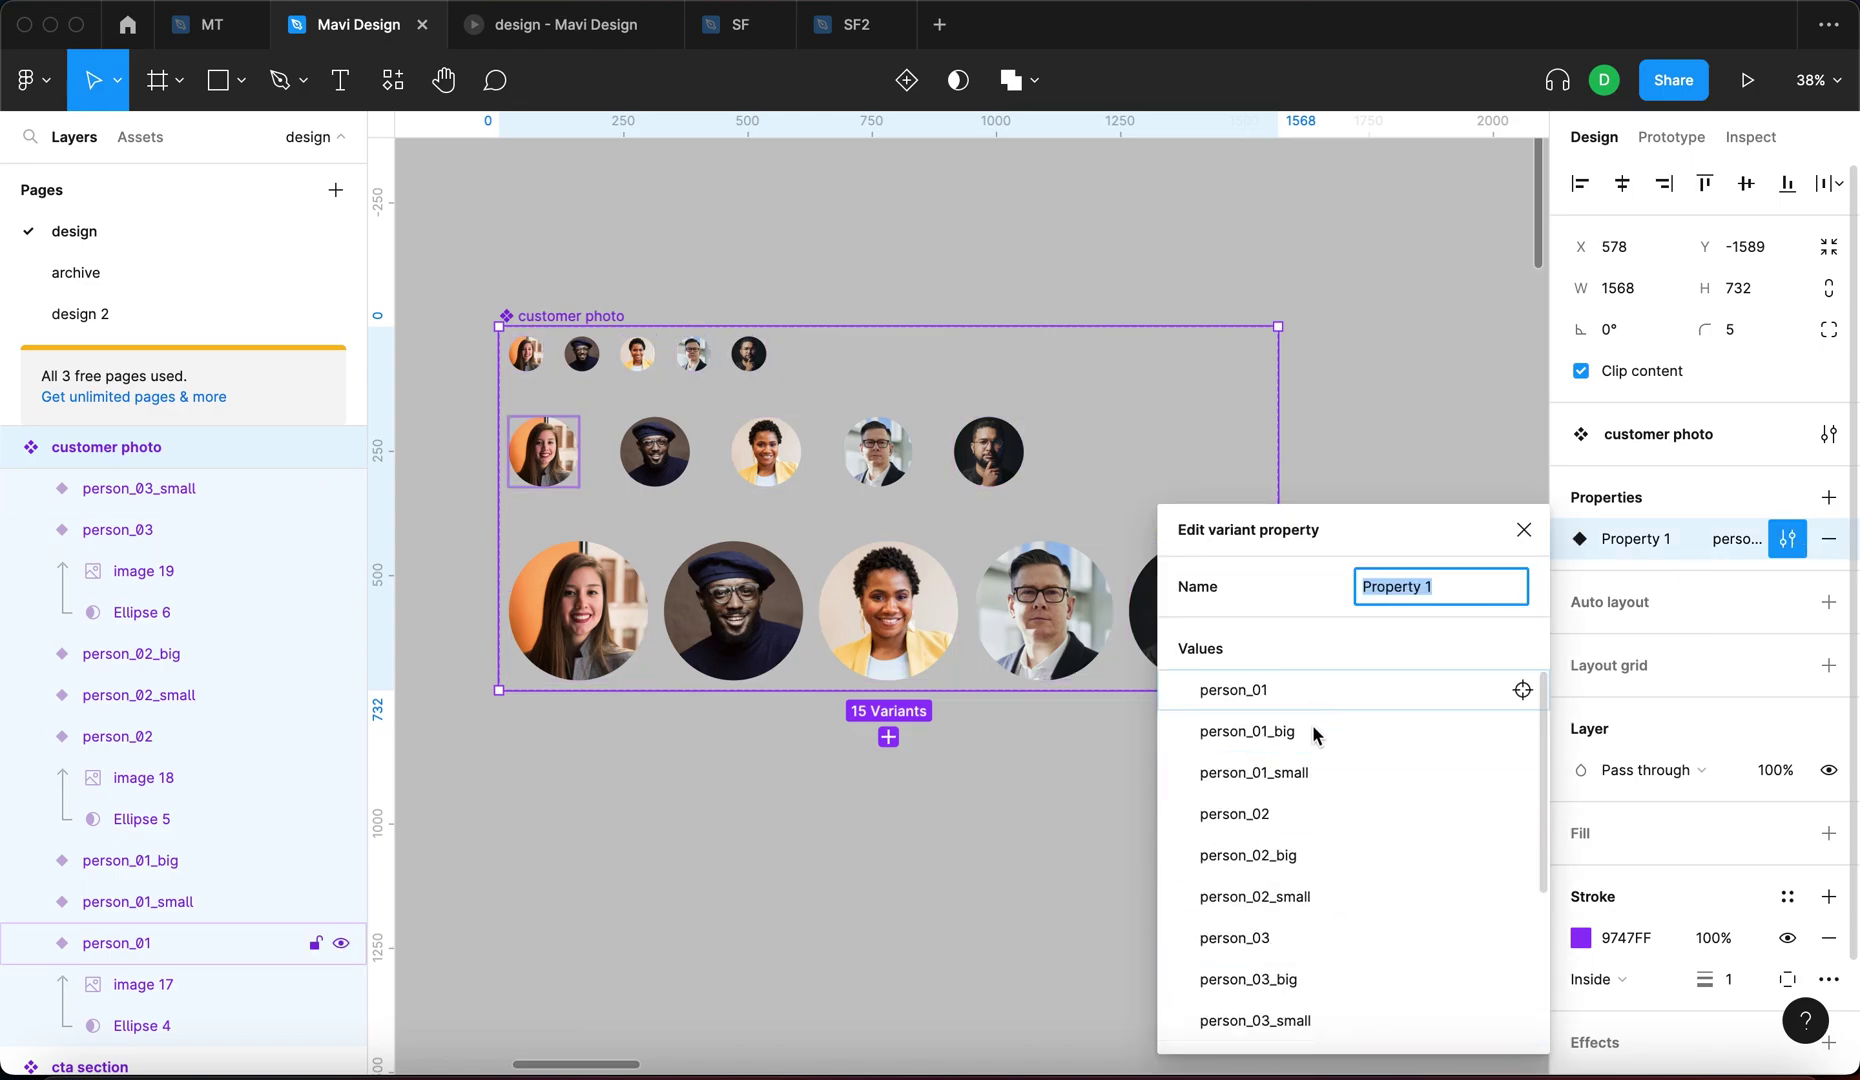
pyautogui.click(1523, 530)
pyautogui.click(1428, 452)
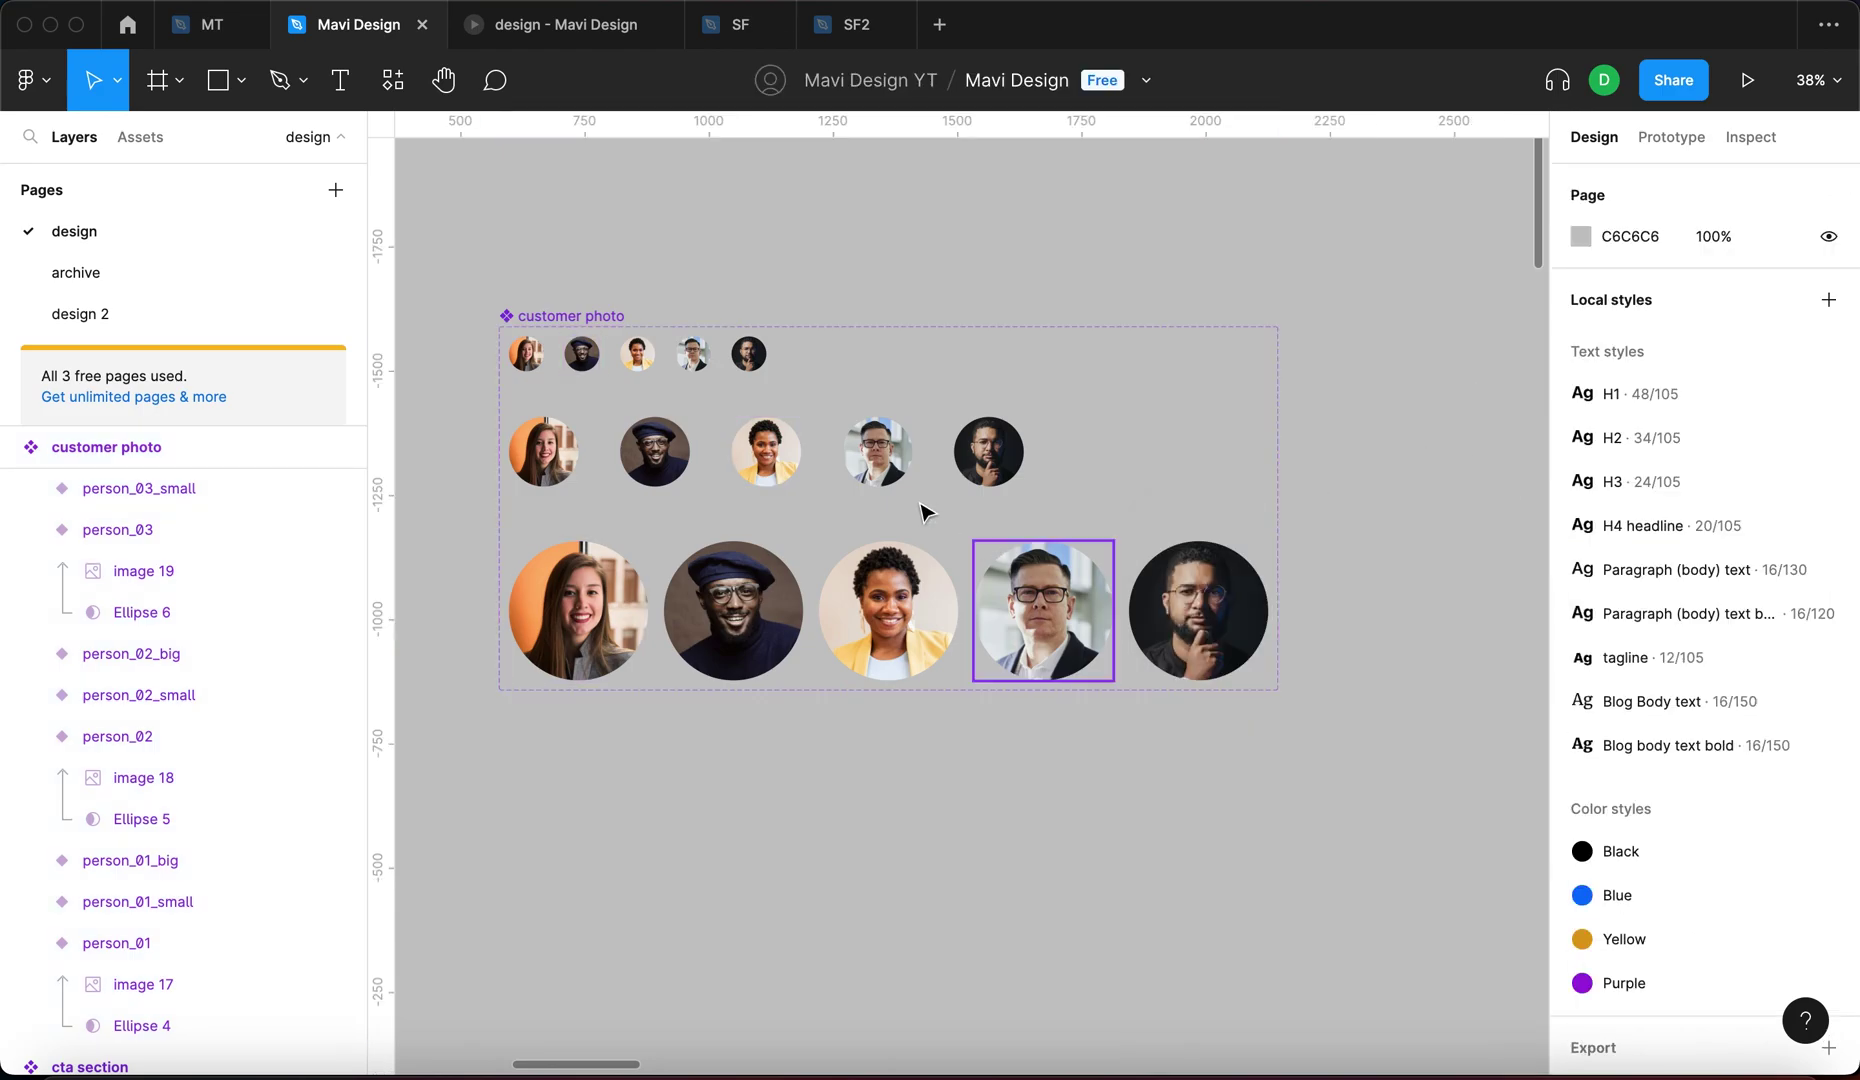
pyautogui.click(766, 452)
pyautogui.hscroll(3, 615, 422)
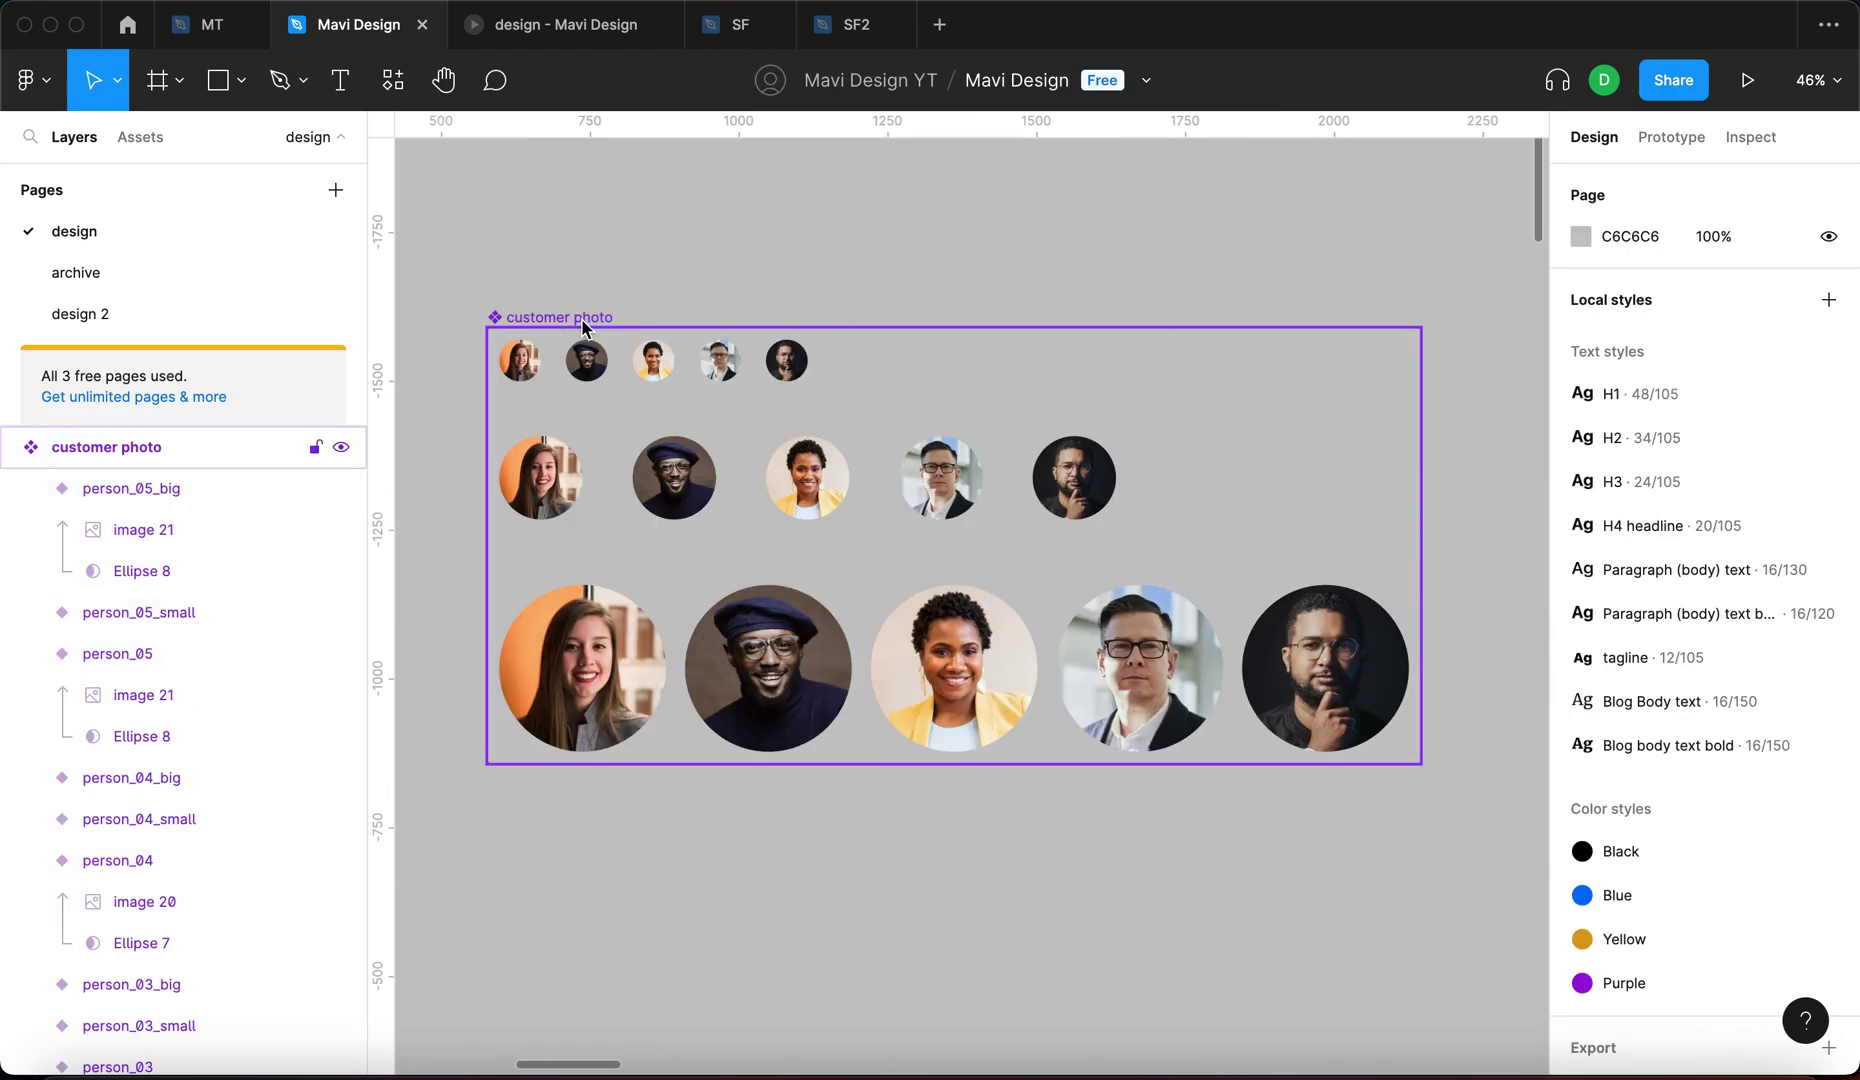
# Examine the customer photo set and compare the property values of the small, medium and big person_05 variants.
pyautogui.click(600, 319)
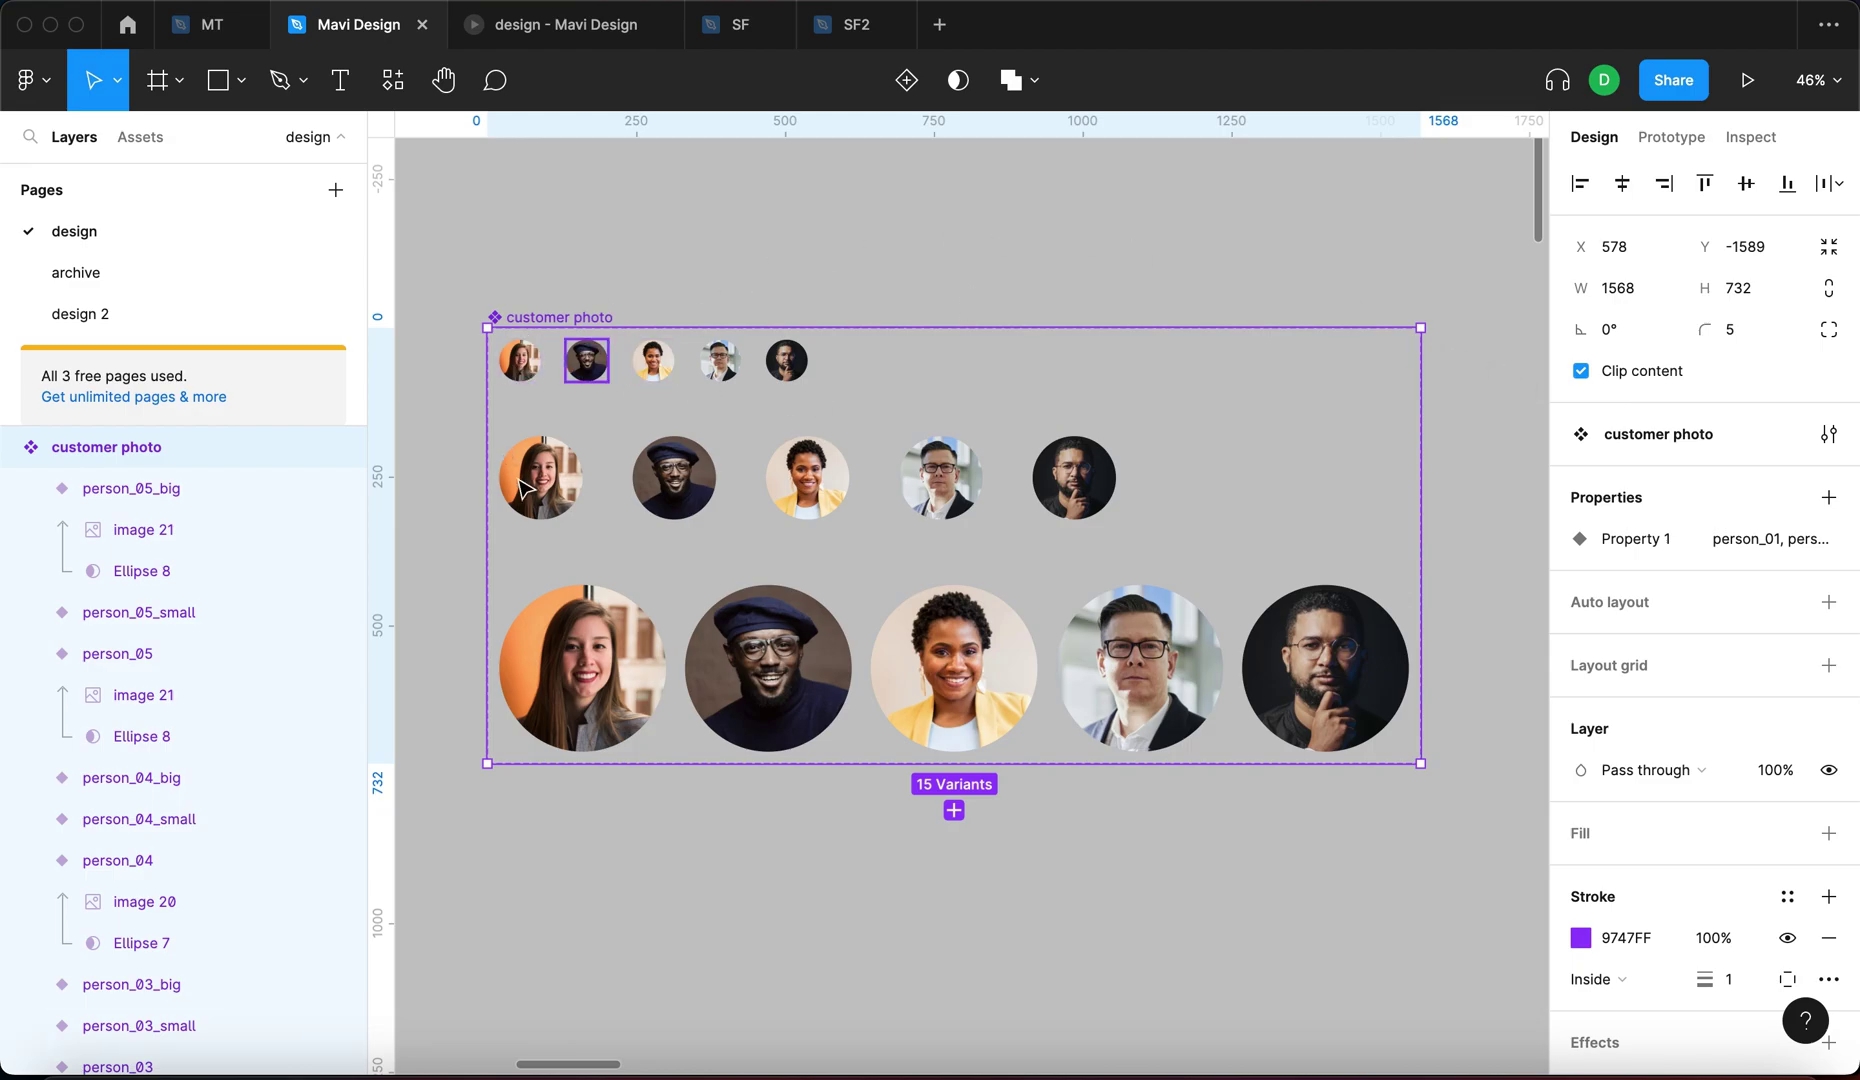
pyautogui.click(1268, 826)
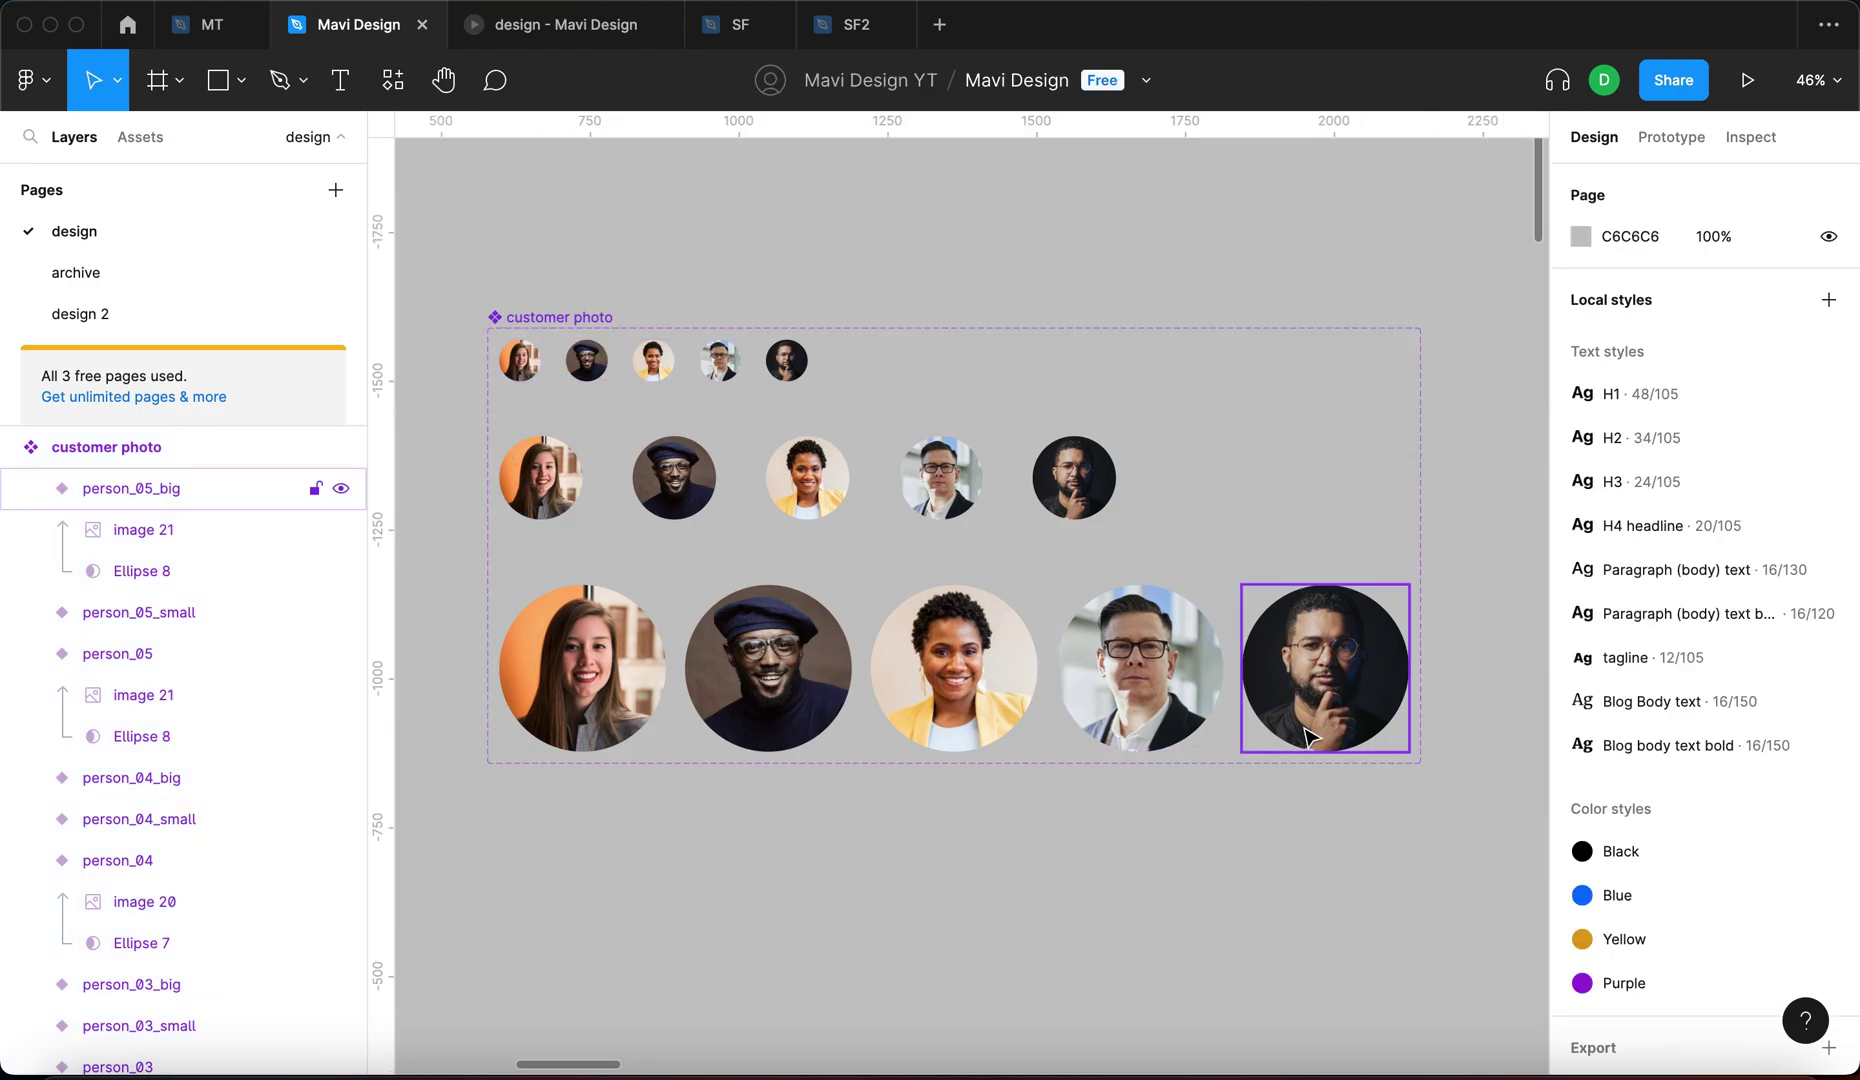
pyautogui.click(1300, 738)
pyautogui.click(1222, 700)
pyautogui.click(1000, 700)
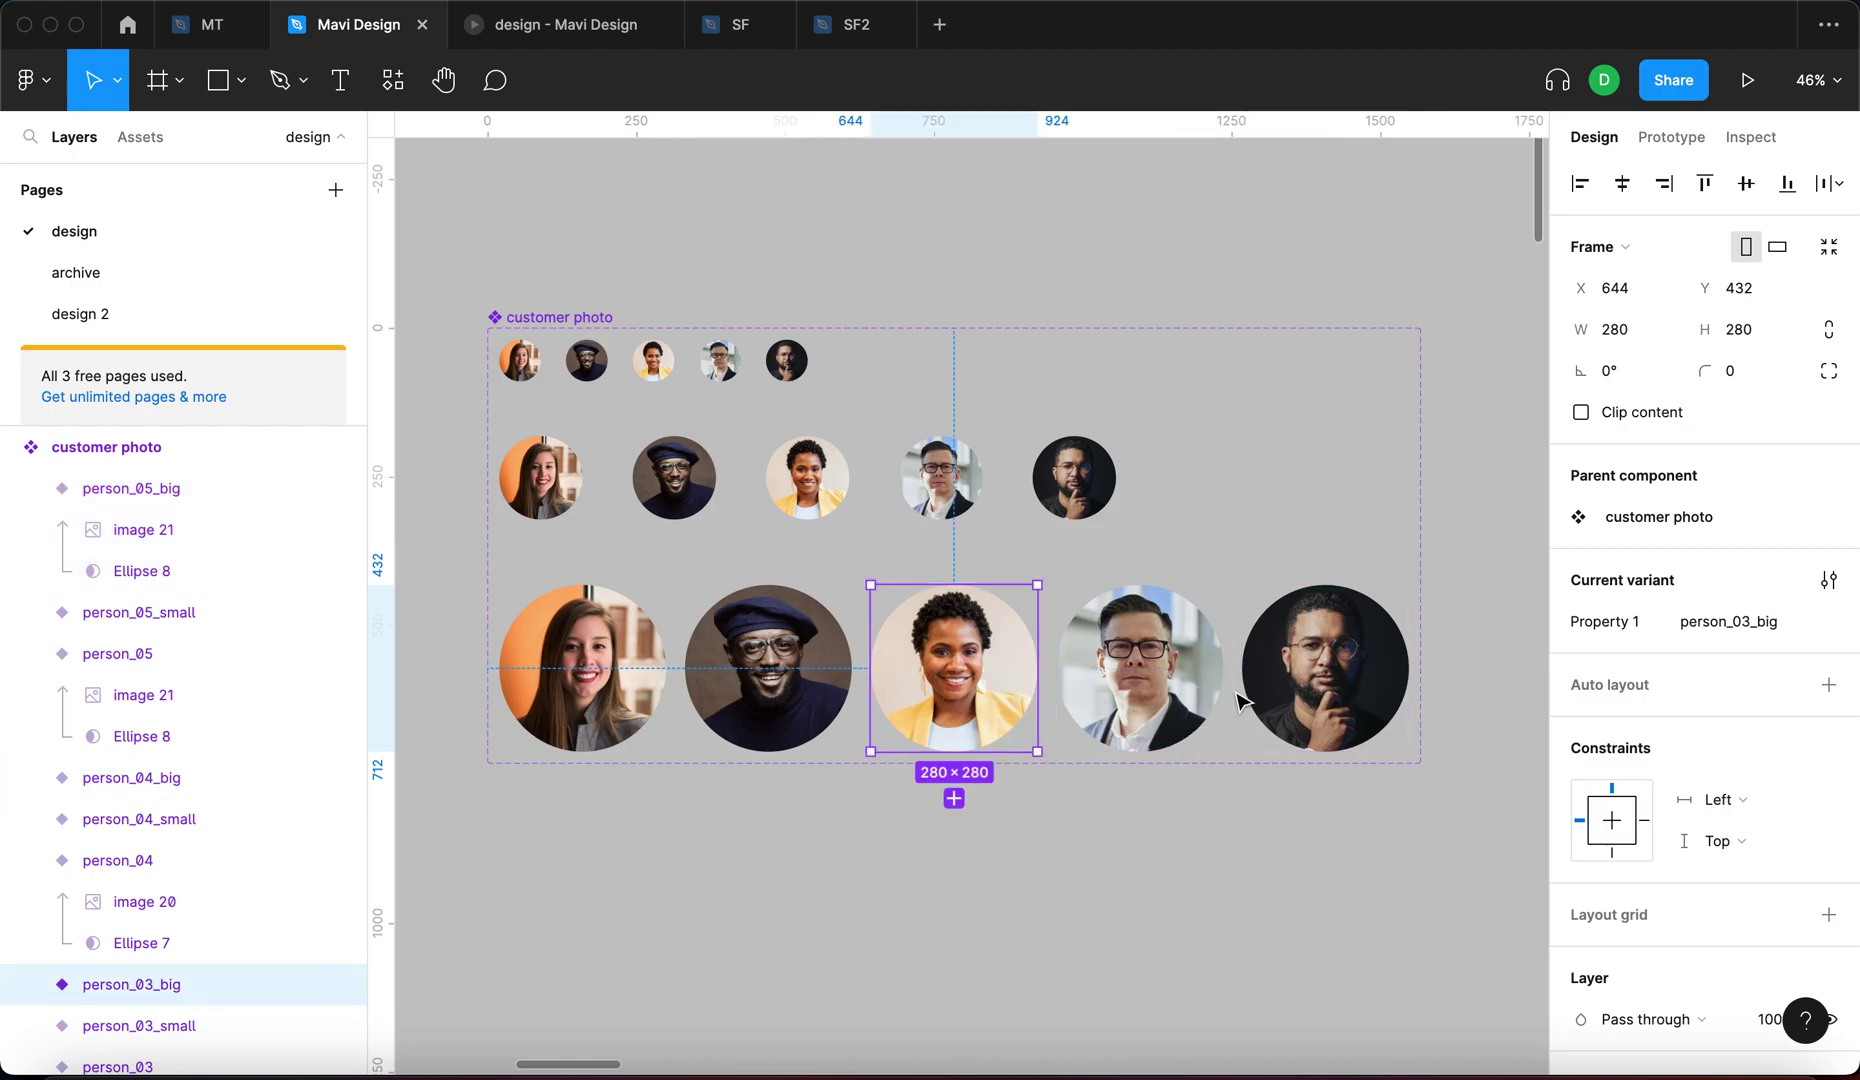
pyautogui.click(1355, 697)
pyautogui.click(1073, 477)
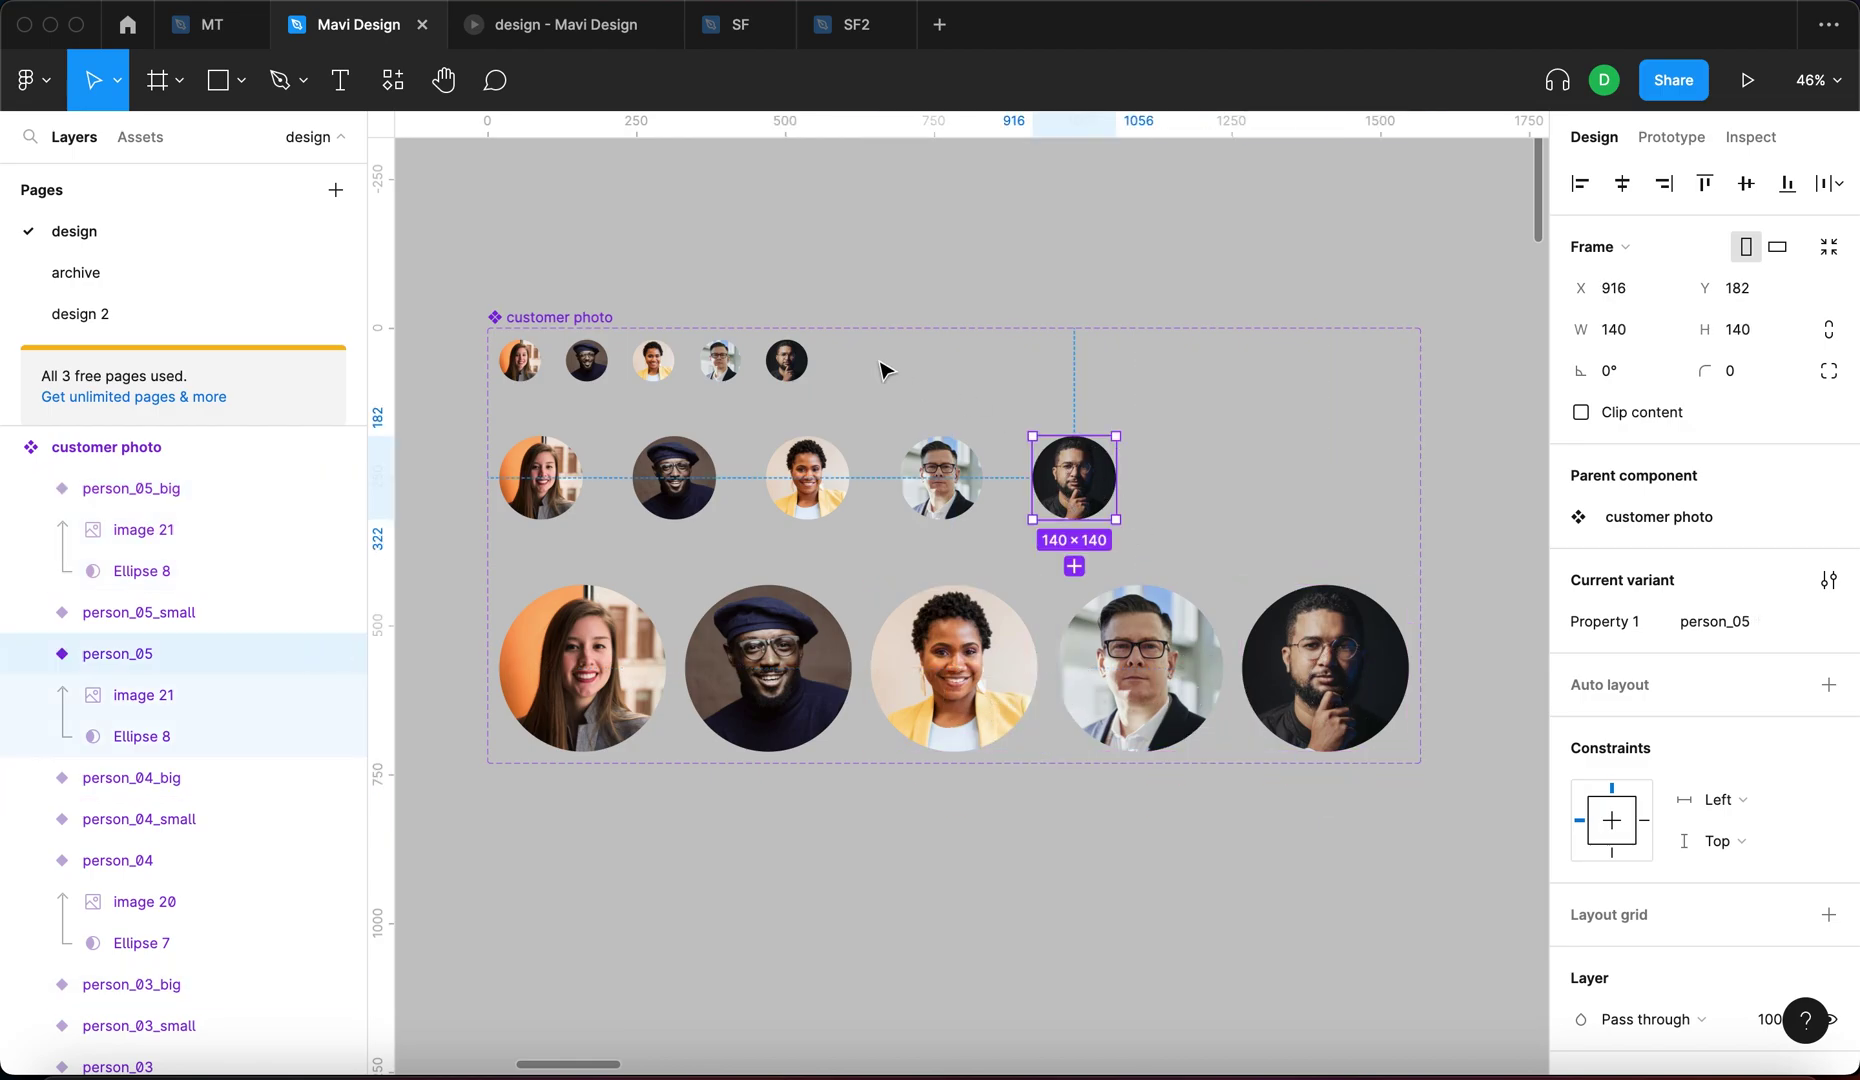
pyautogui.click(786, 360)
pyautogui.click(1050, 450)
pyautogui.click(1290, 600)
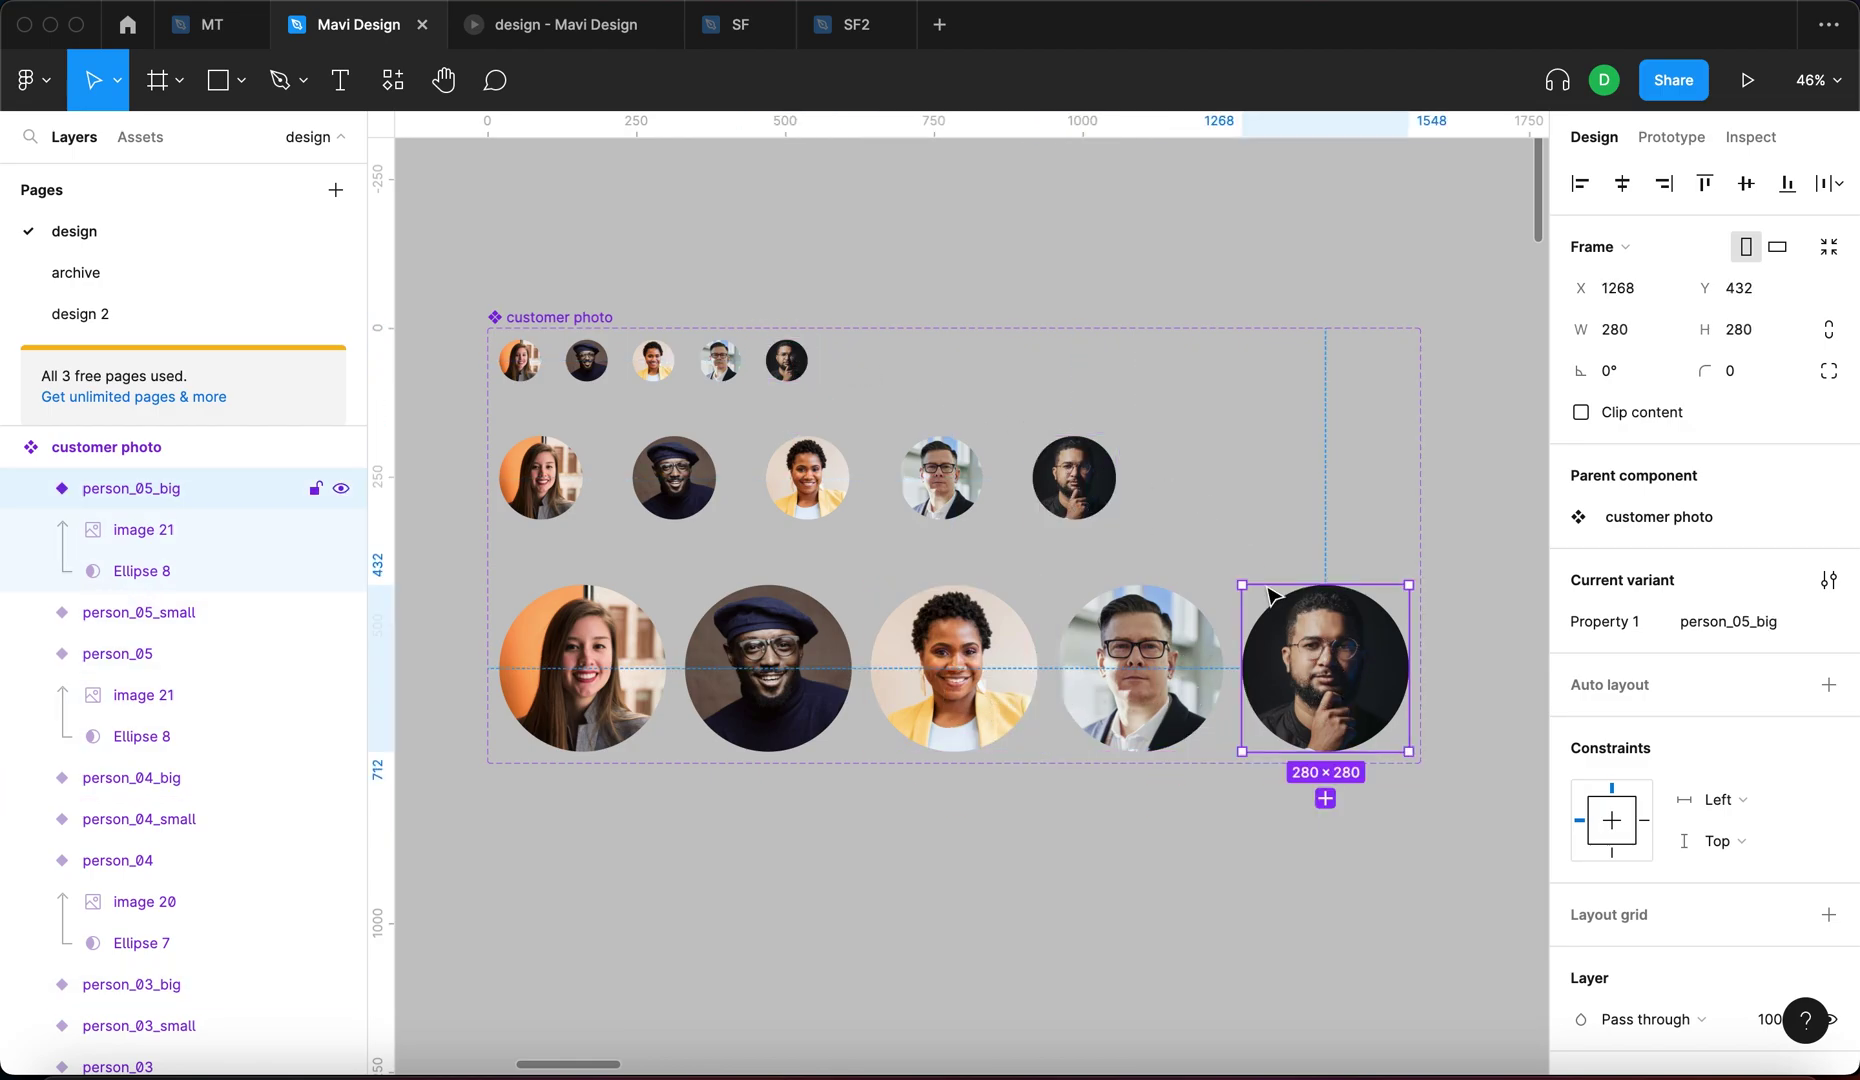
pyautogui.click(1075, 478)
pyautogui.click(780, 365)
pyautogui.click(1266, 826)
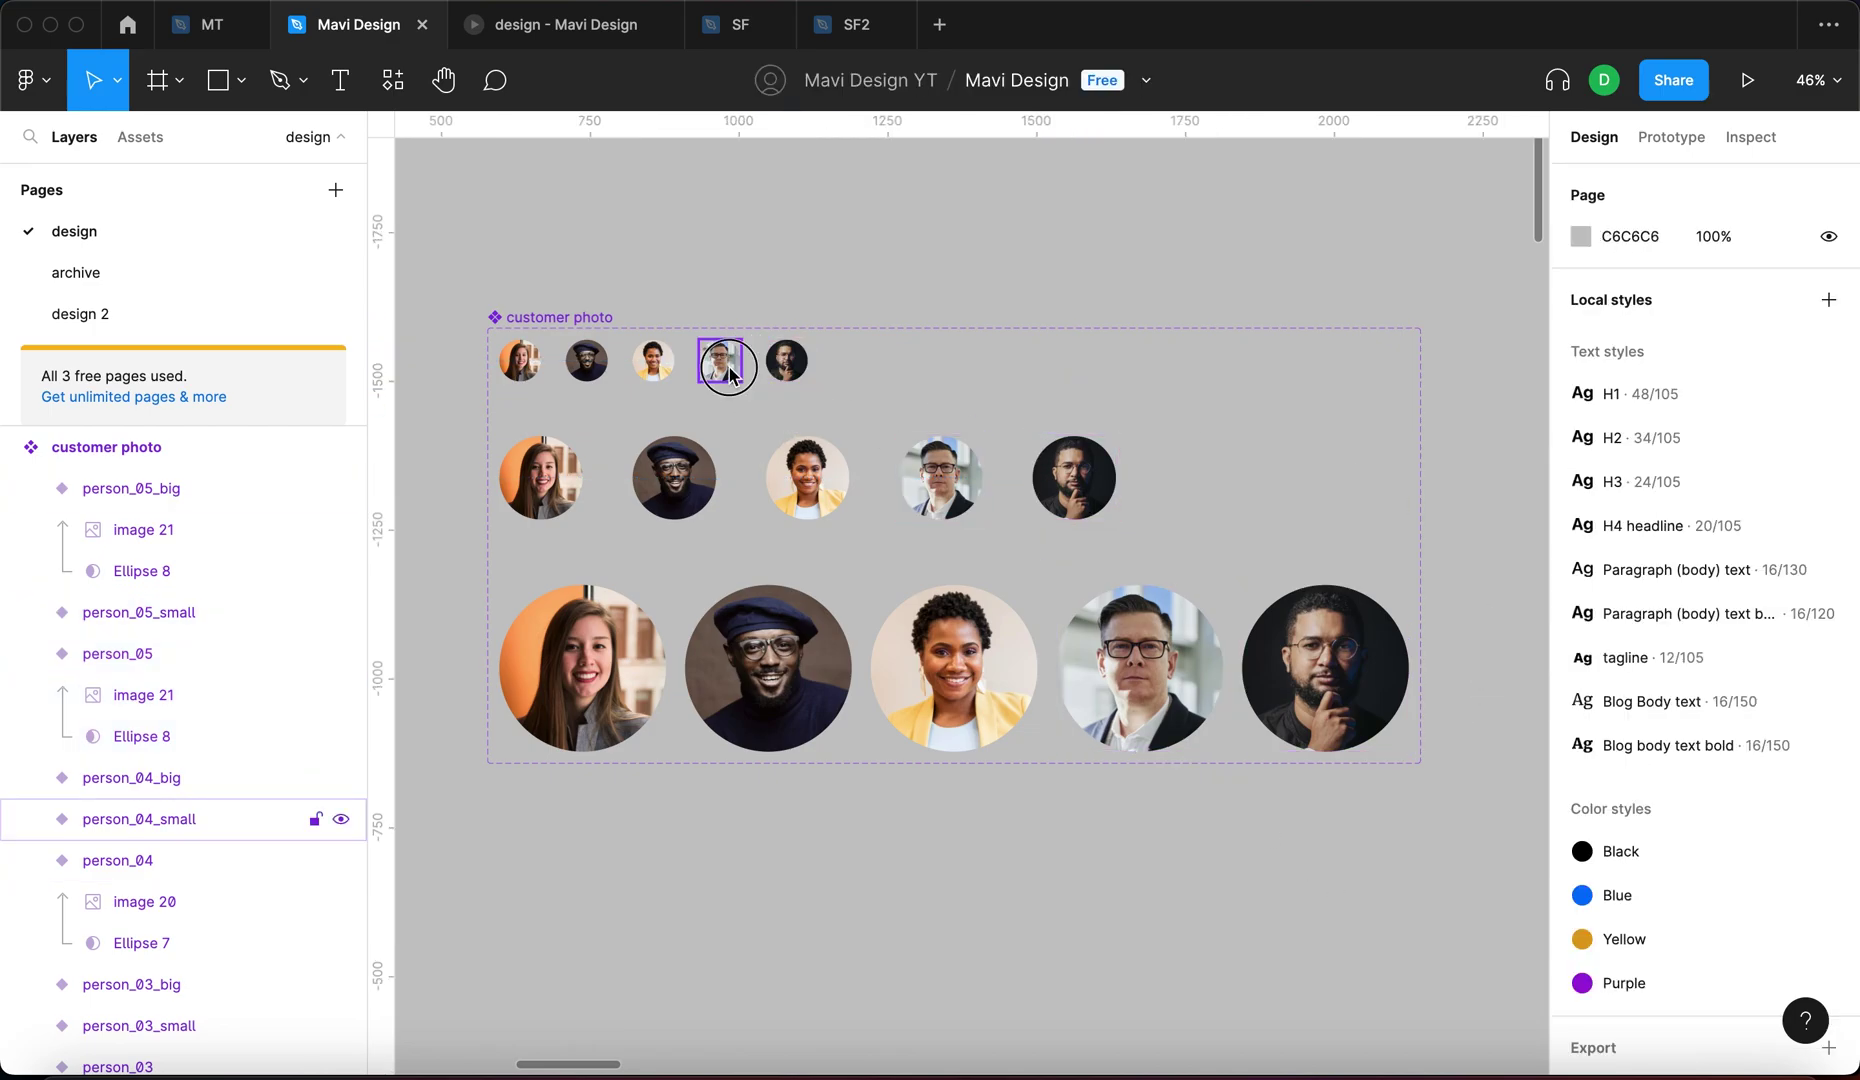
# Examine the person_04 photos in all three sizes and the big and small person_03 variants.
pyautogui.click(722, 365)
pyautogui.click(927, 483)
pyautogui.click(1140, 670)
pyautogui.click(954, 668)
pyautogui.click(652, 360)
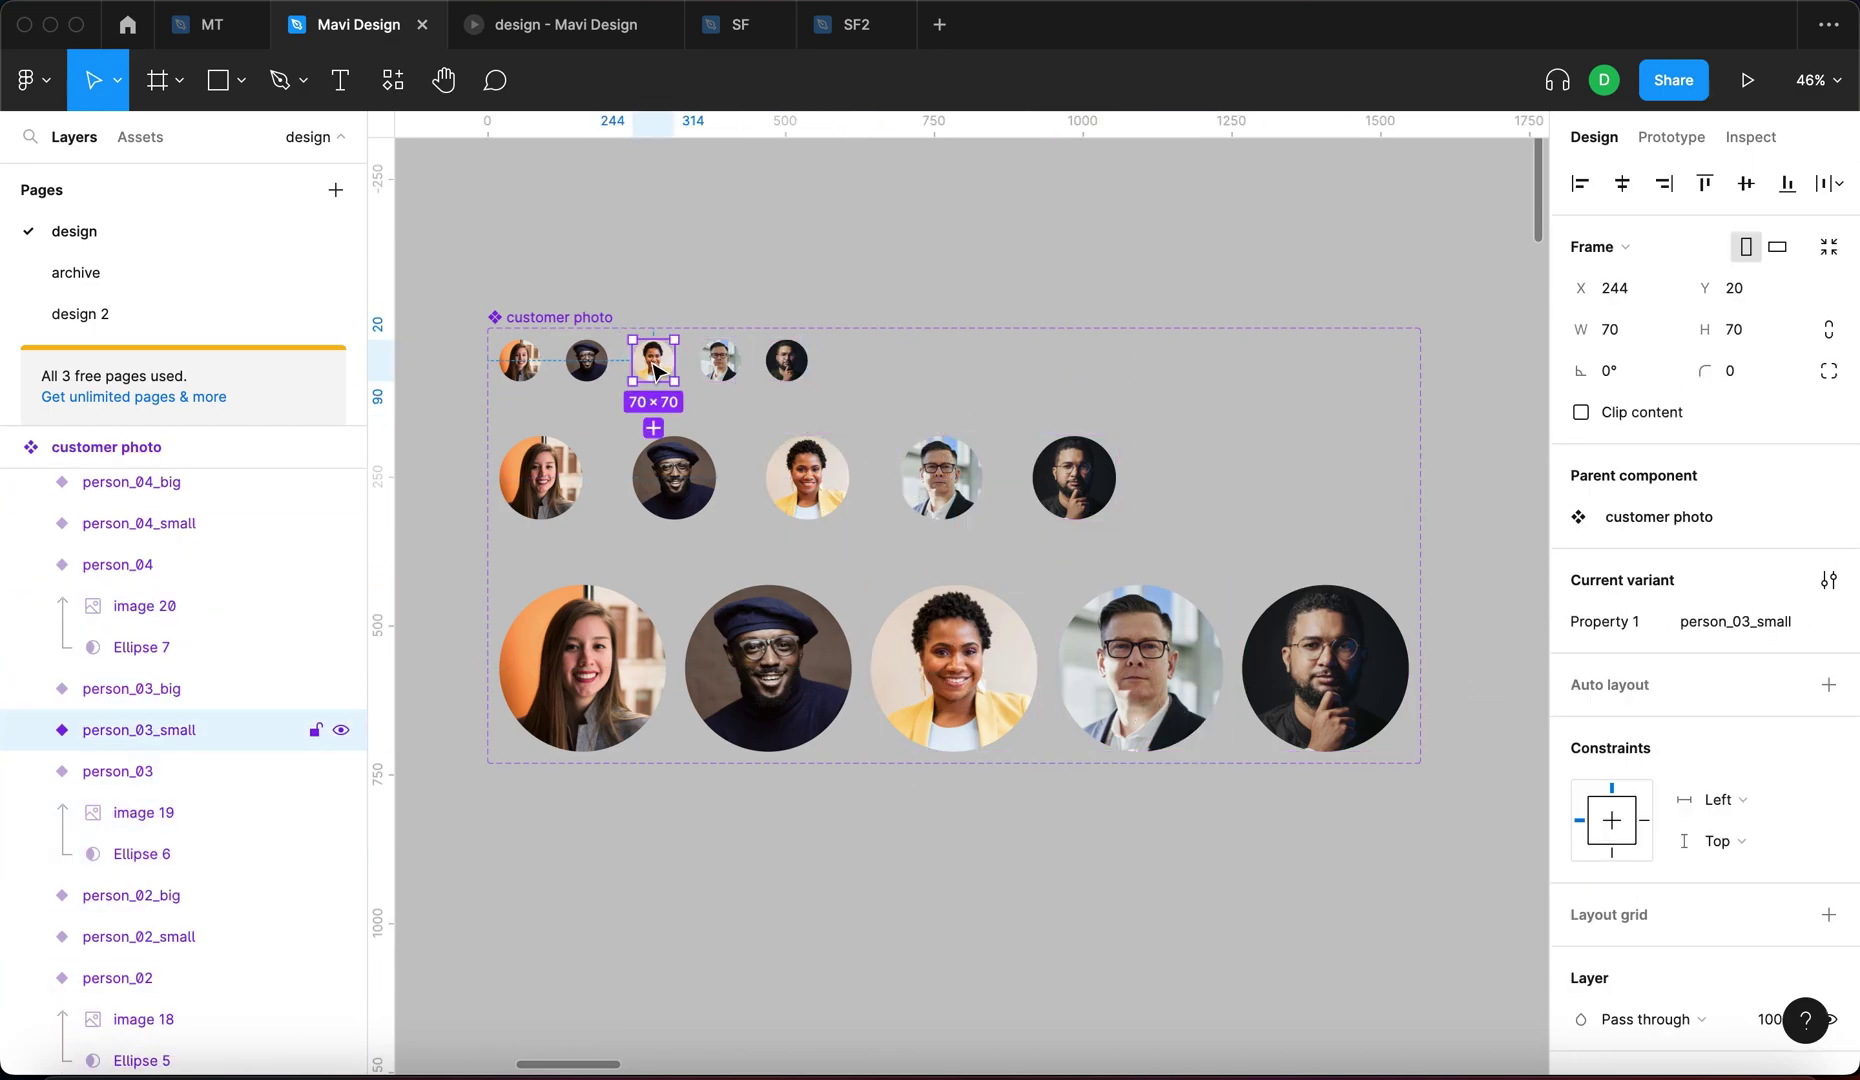
pyautogui.click(949, 850)
pyautogui.scroll(-1, 949, 850)
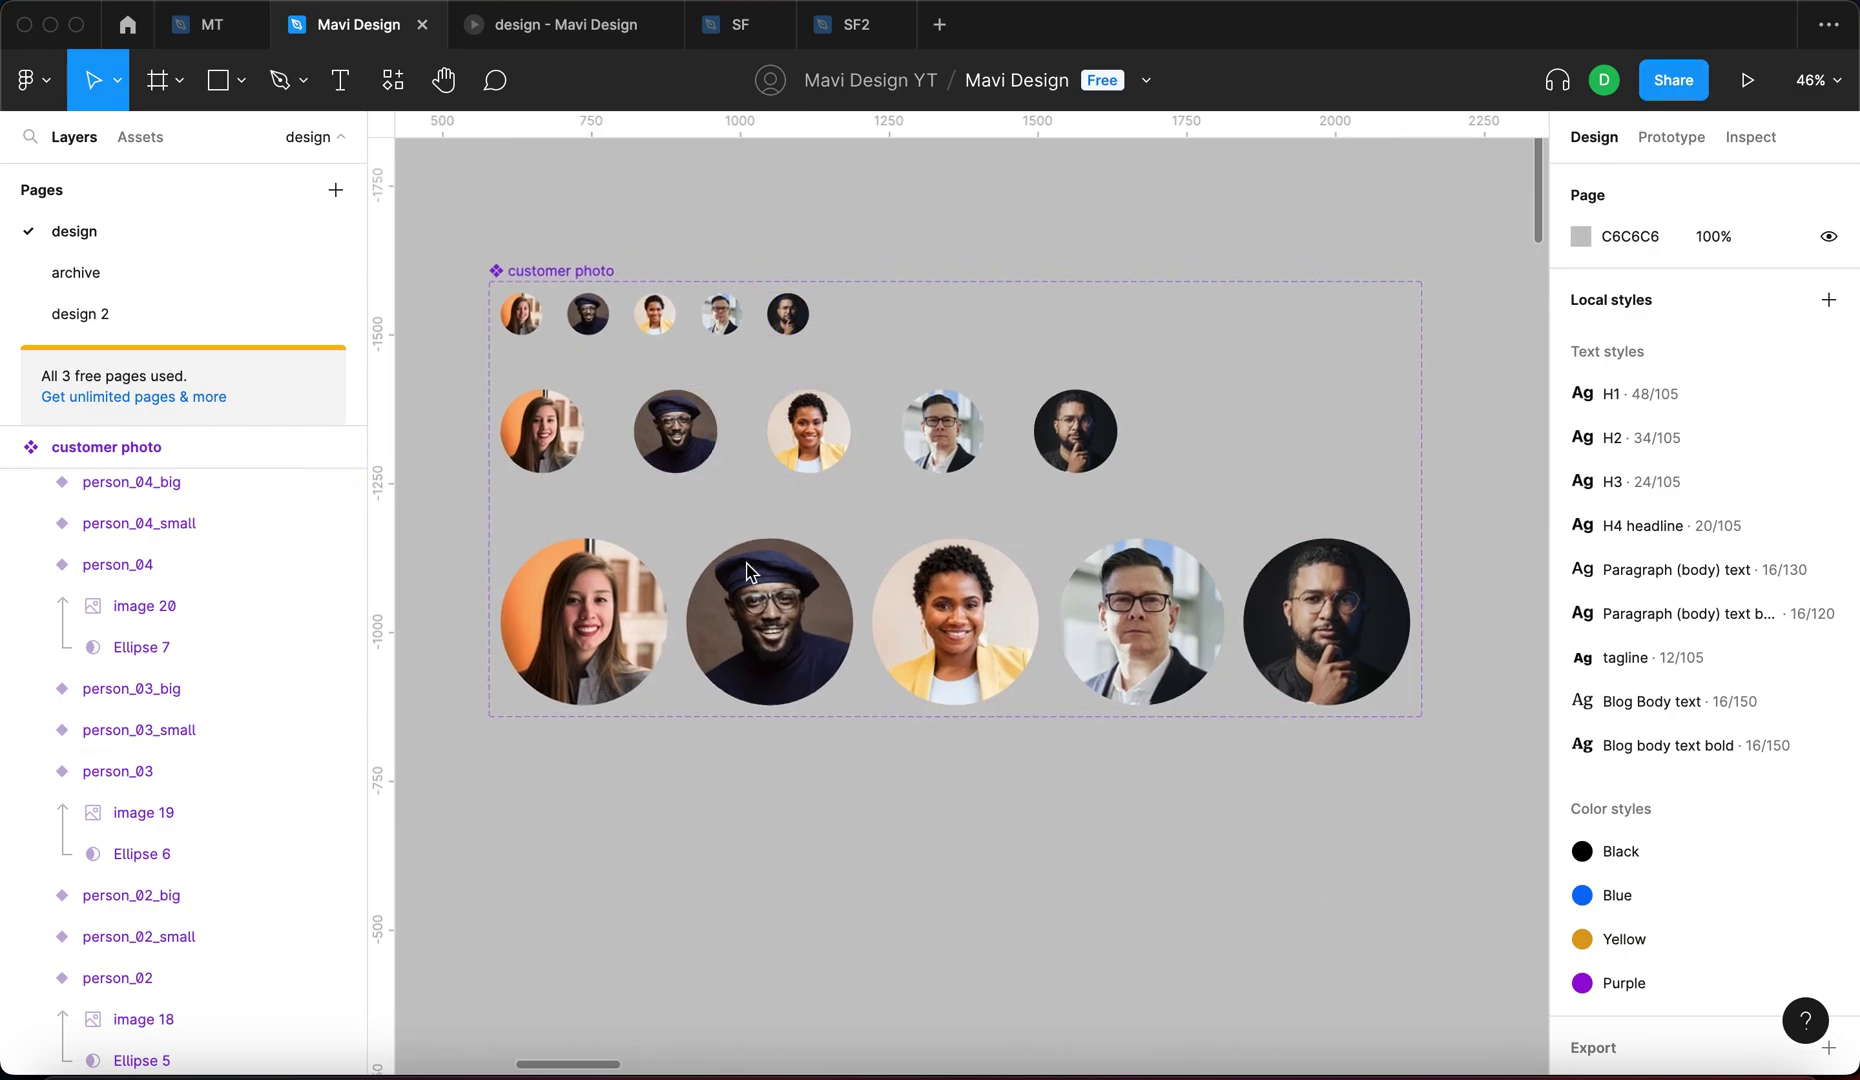
# Rename the customer photo set's variant property Property 1 to person.
pyautogui.click(560, 270)
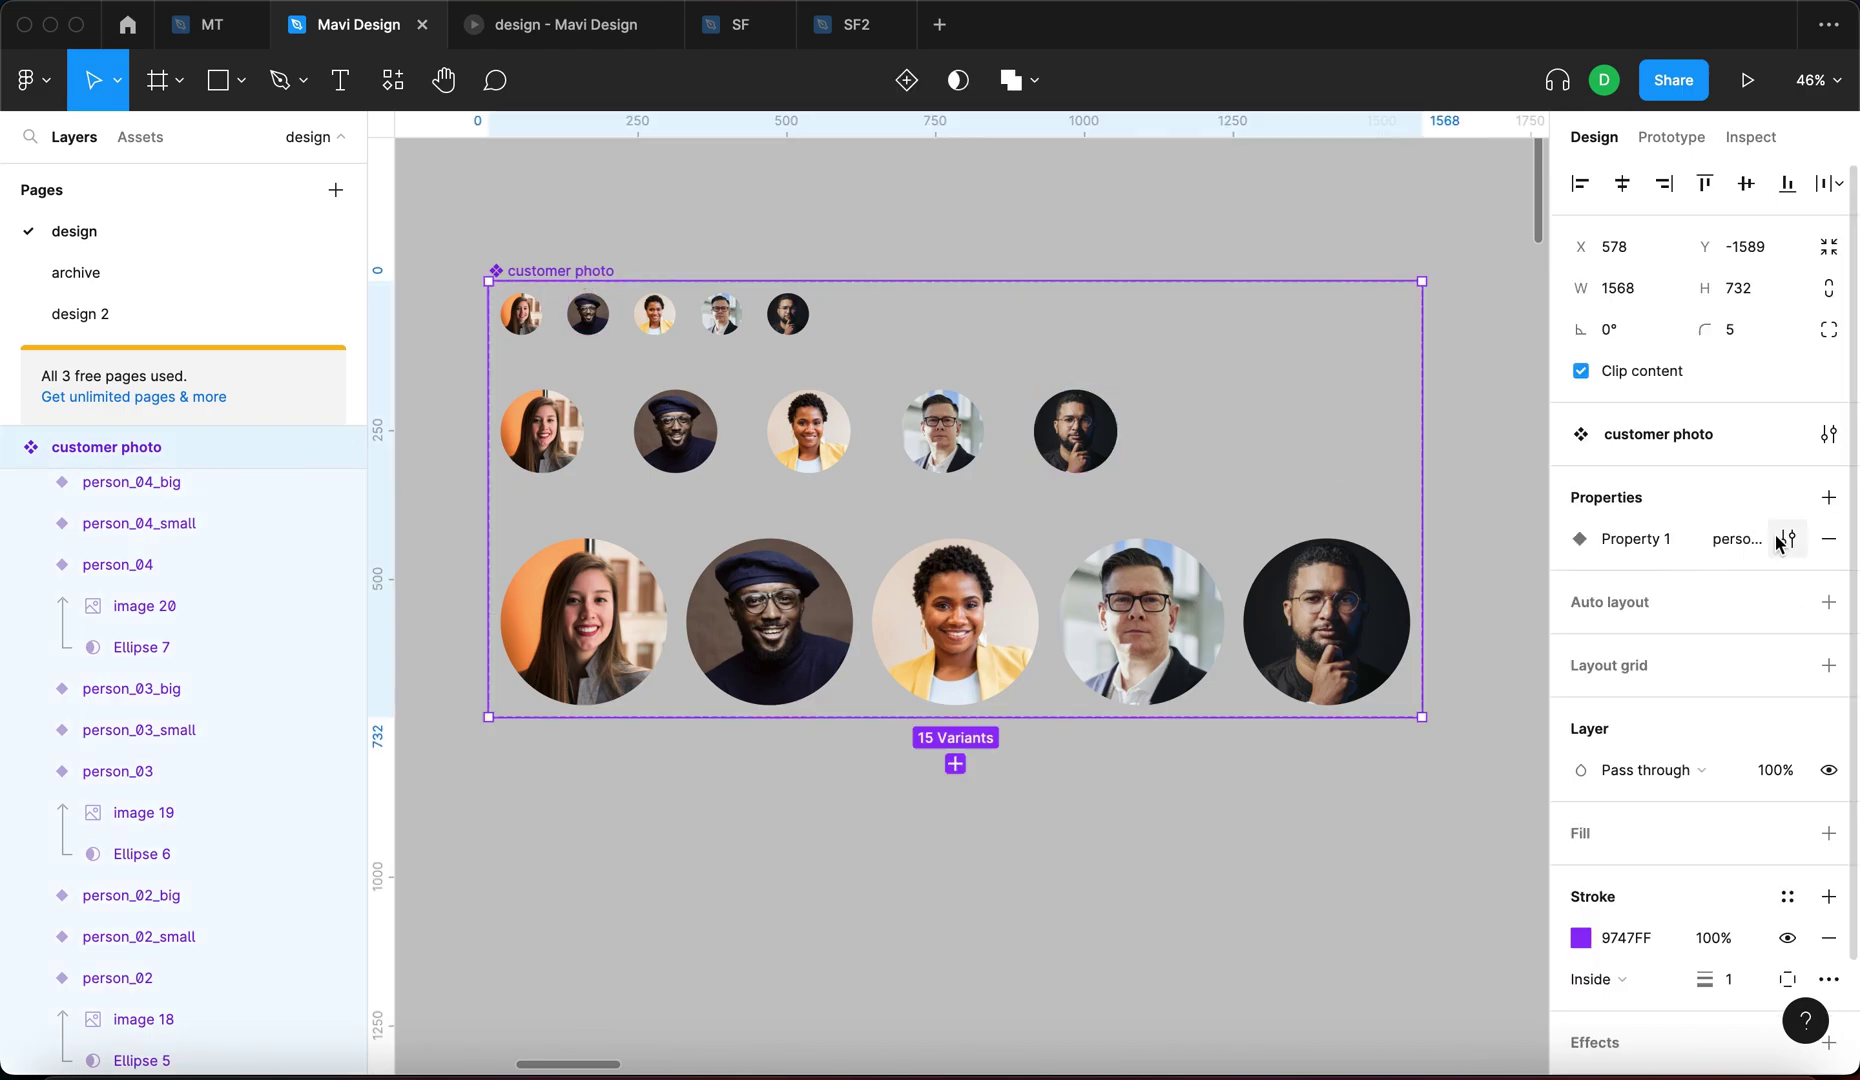
pyautogui.click(1785, 539)
pyautogui.press('super+a')
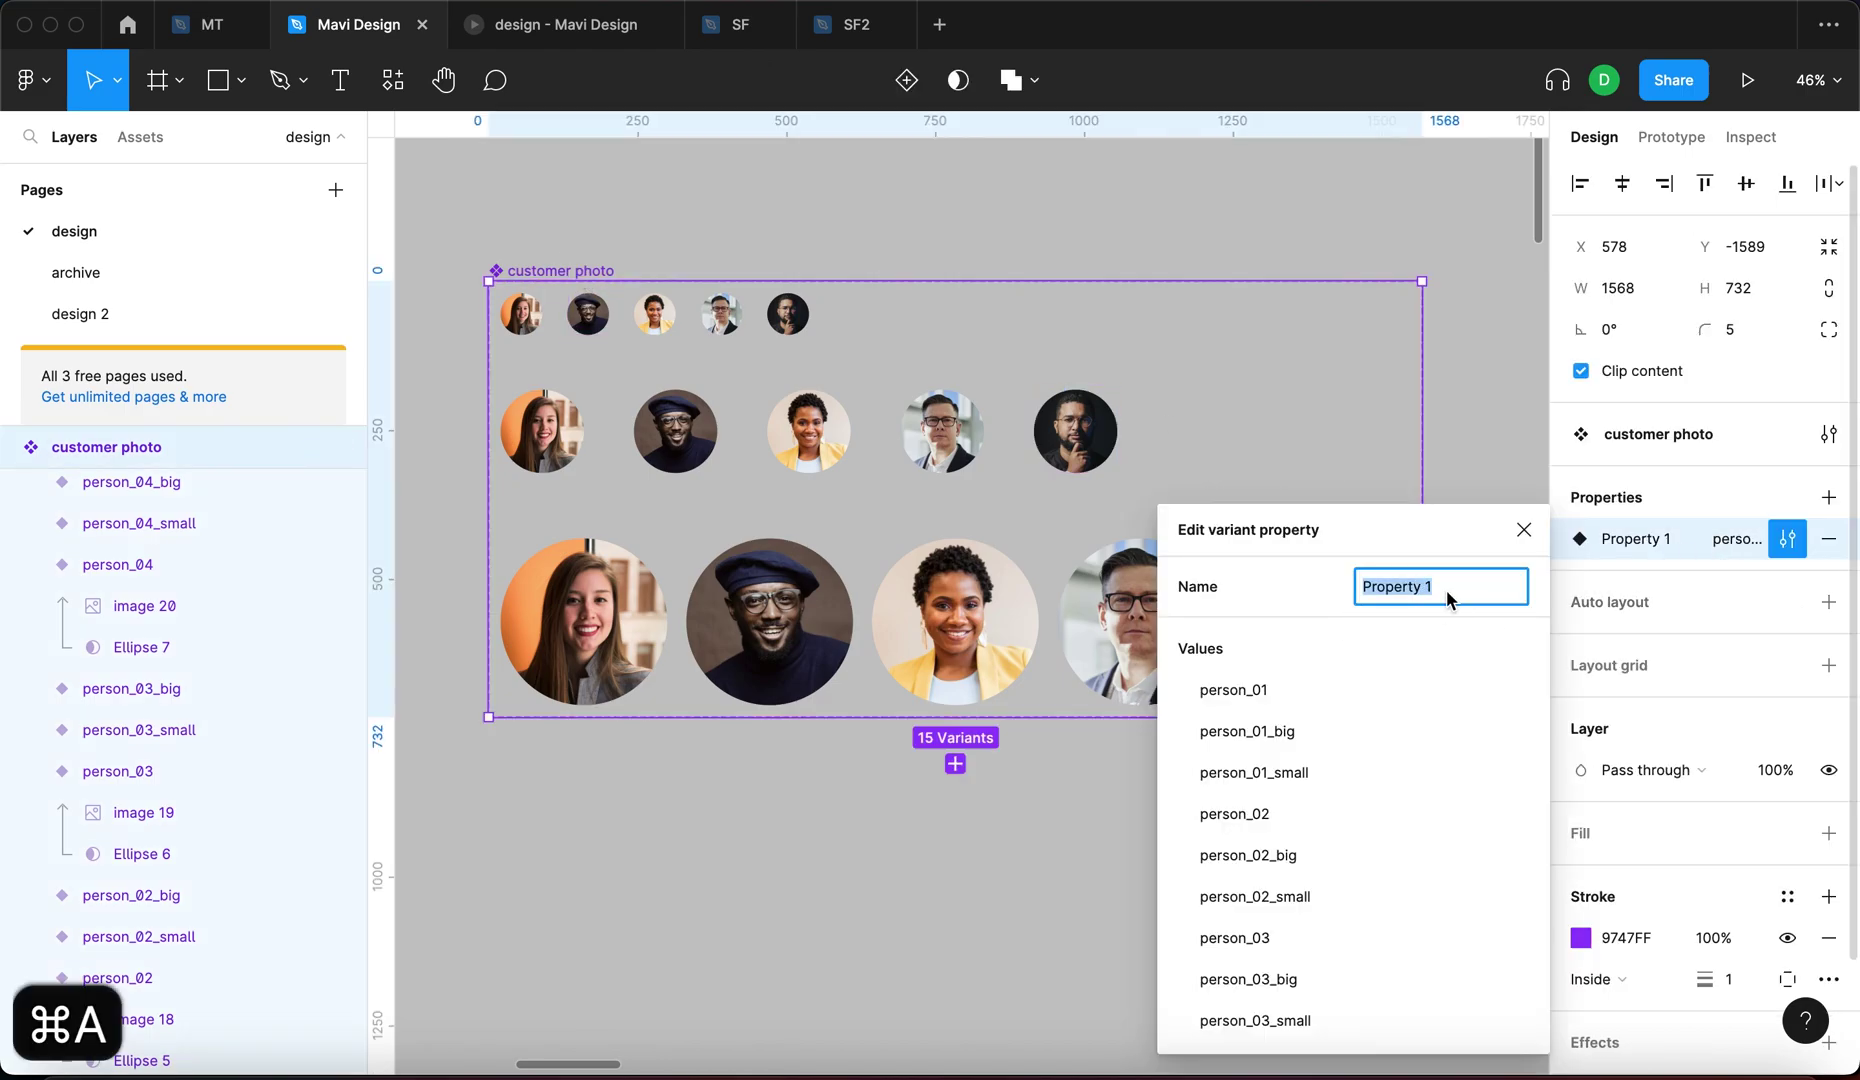
pyautogui.write('person')
pyautogui.press('Return')
pyautogui.click(1001, 860)
pyautogui.moveTo(1209, 876); pyautogui.dragTo(1261, 821)
pyautogui.click(660, 220)
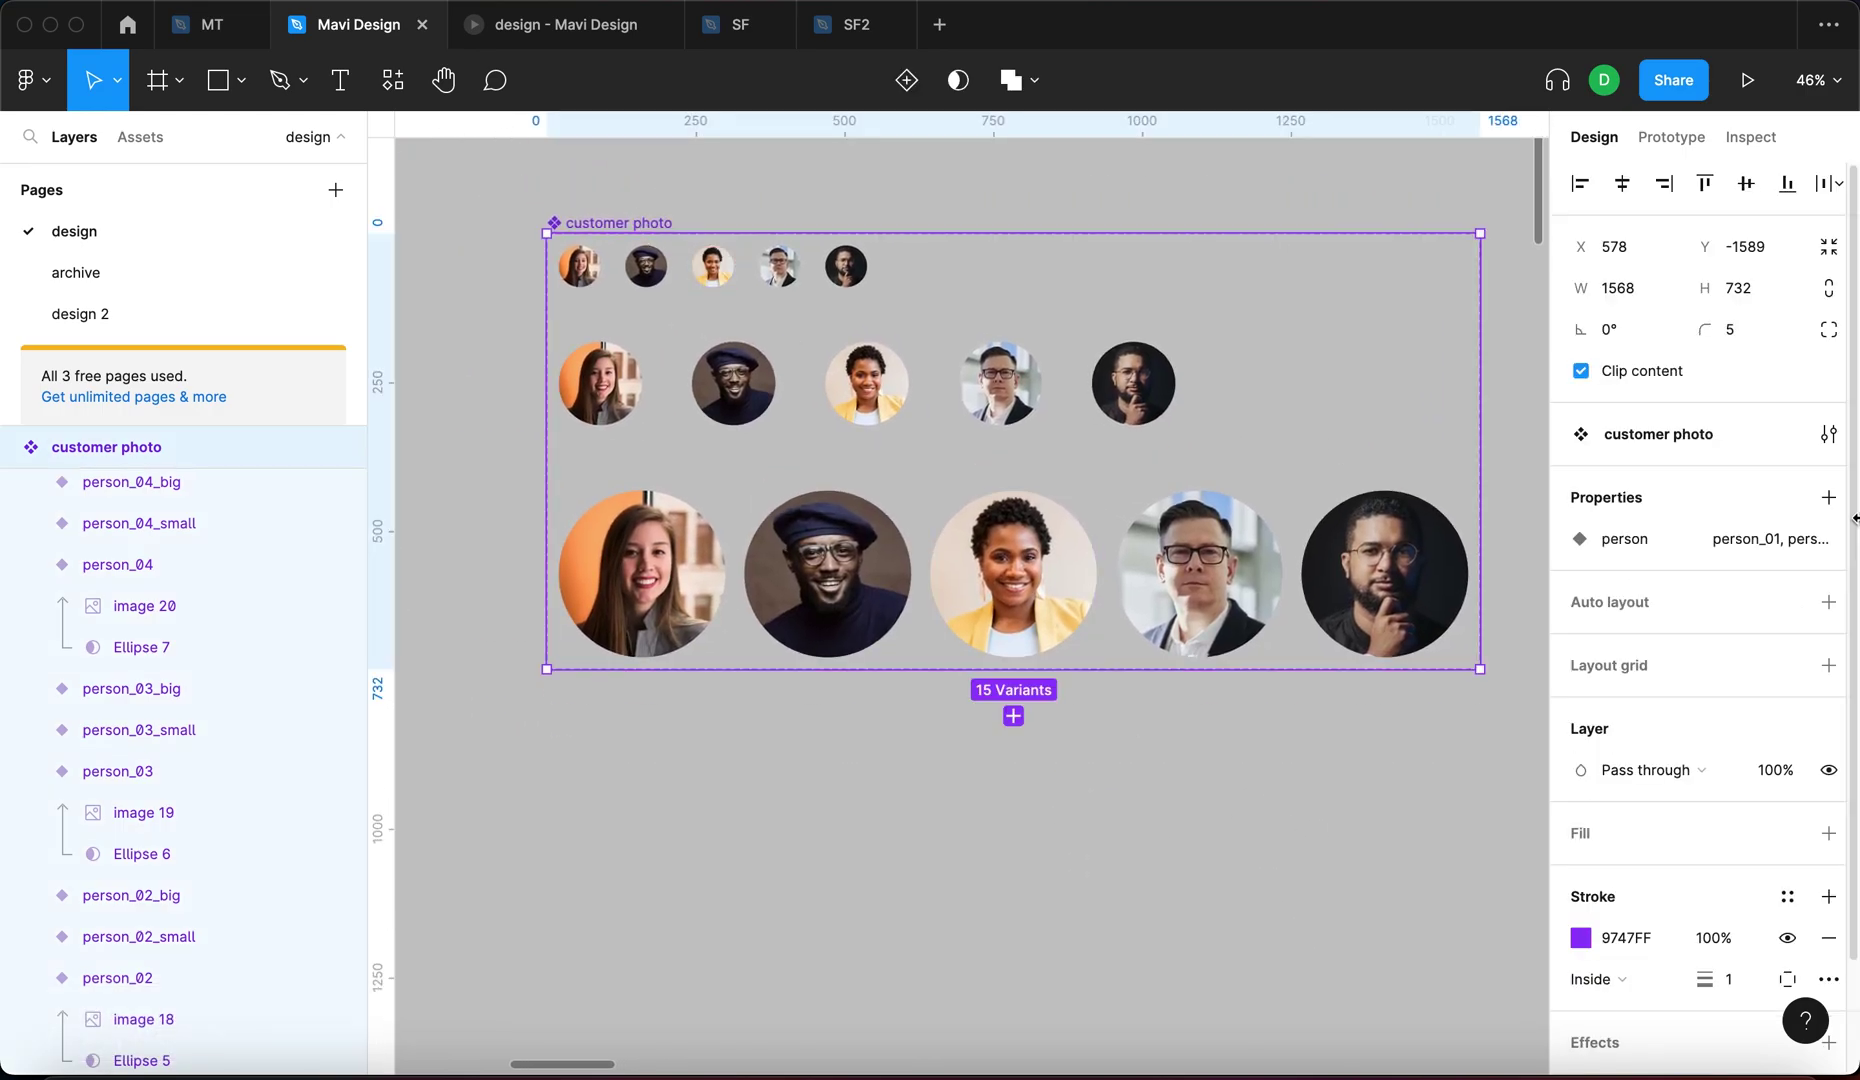
pyautogui.click(1785, 538)
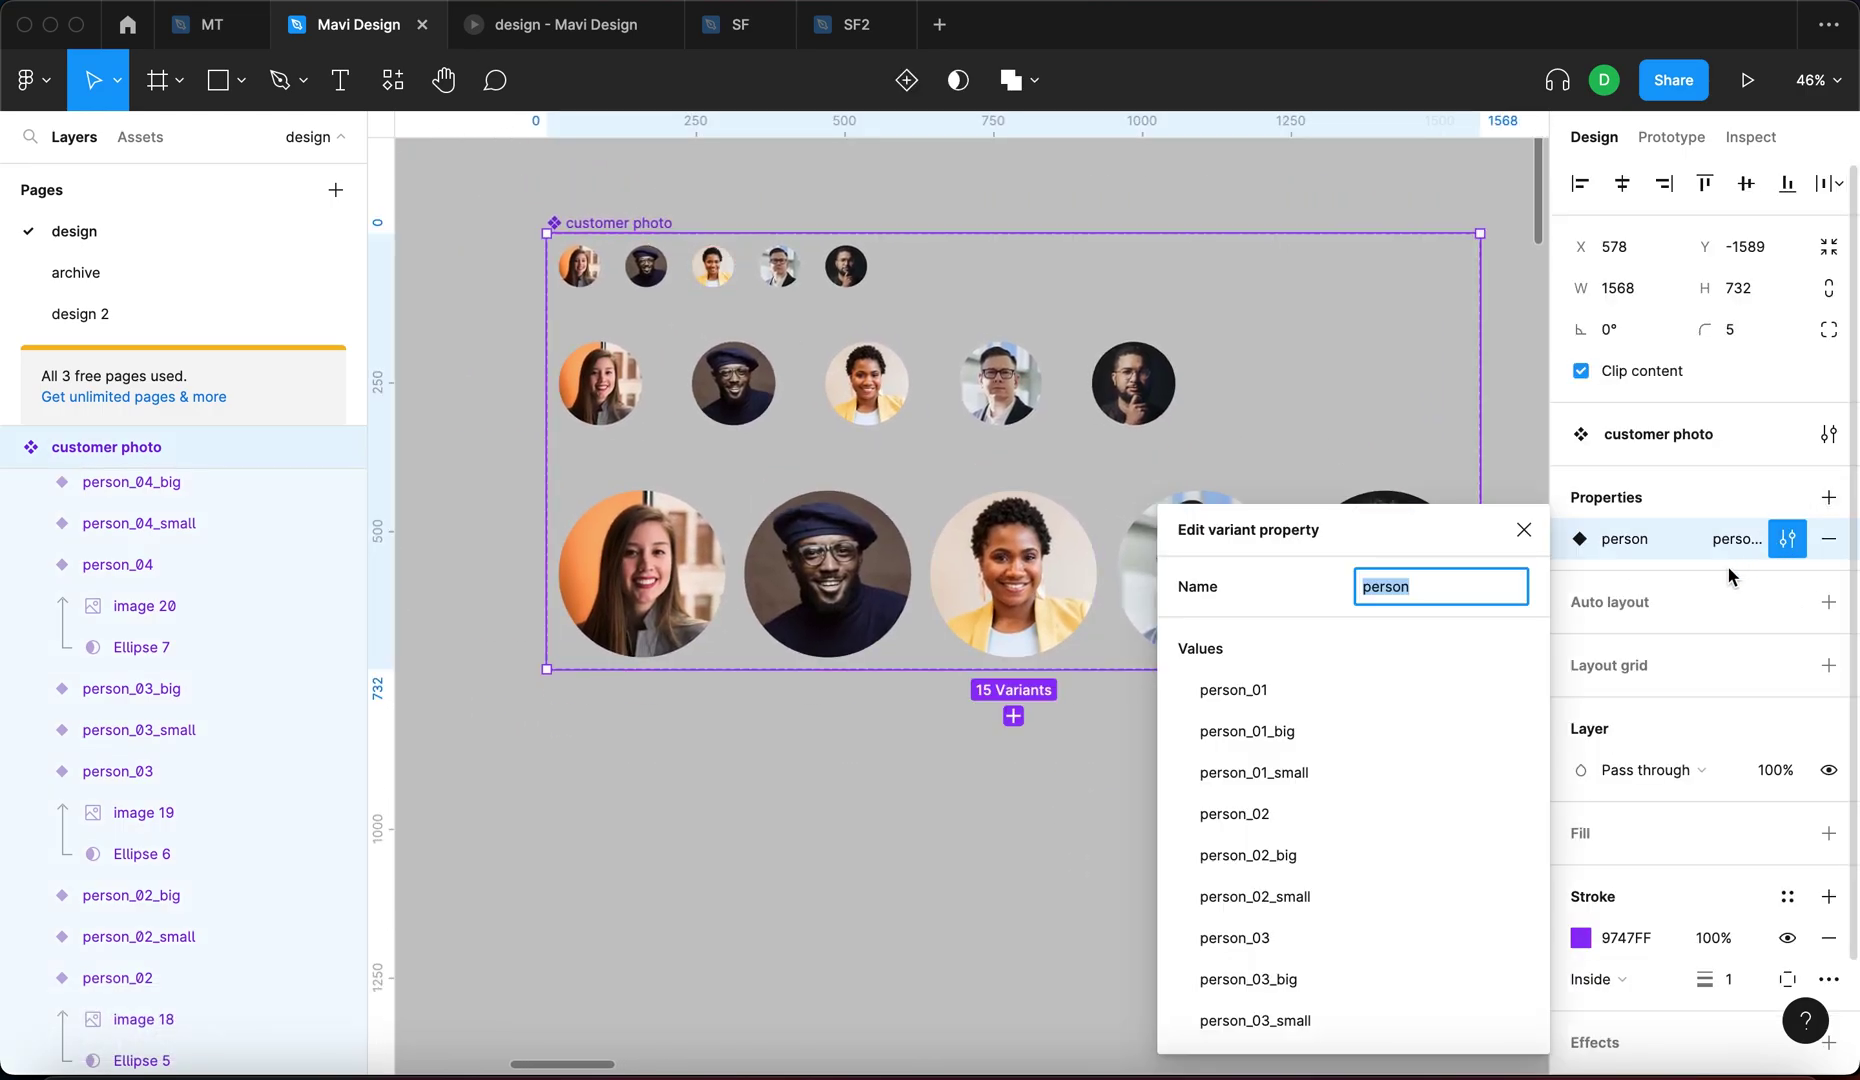
pyautogui.click(1265, 350)
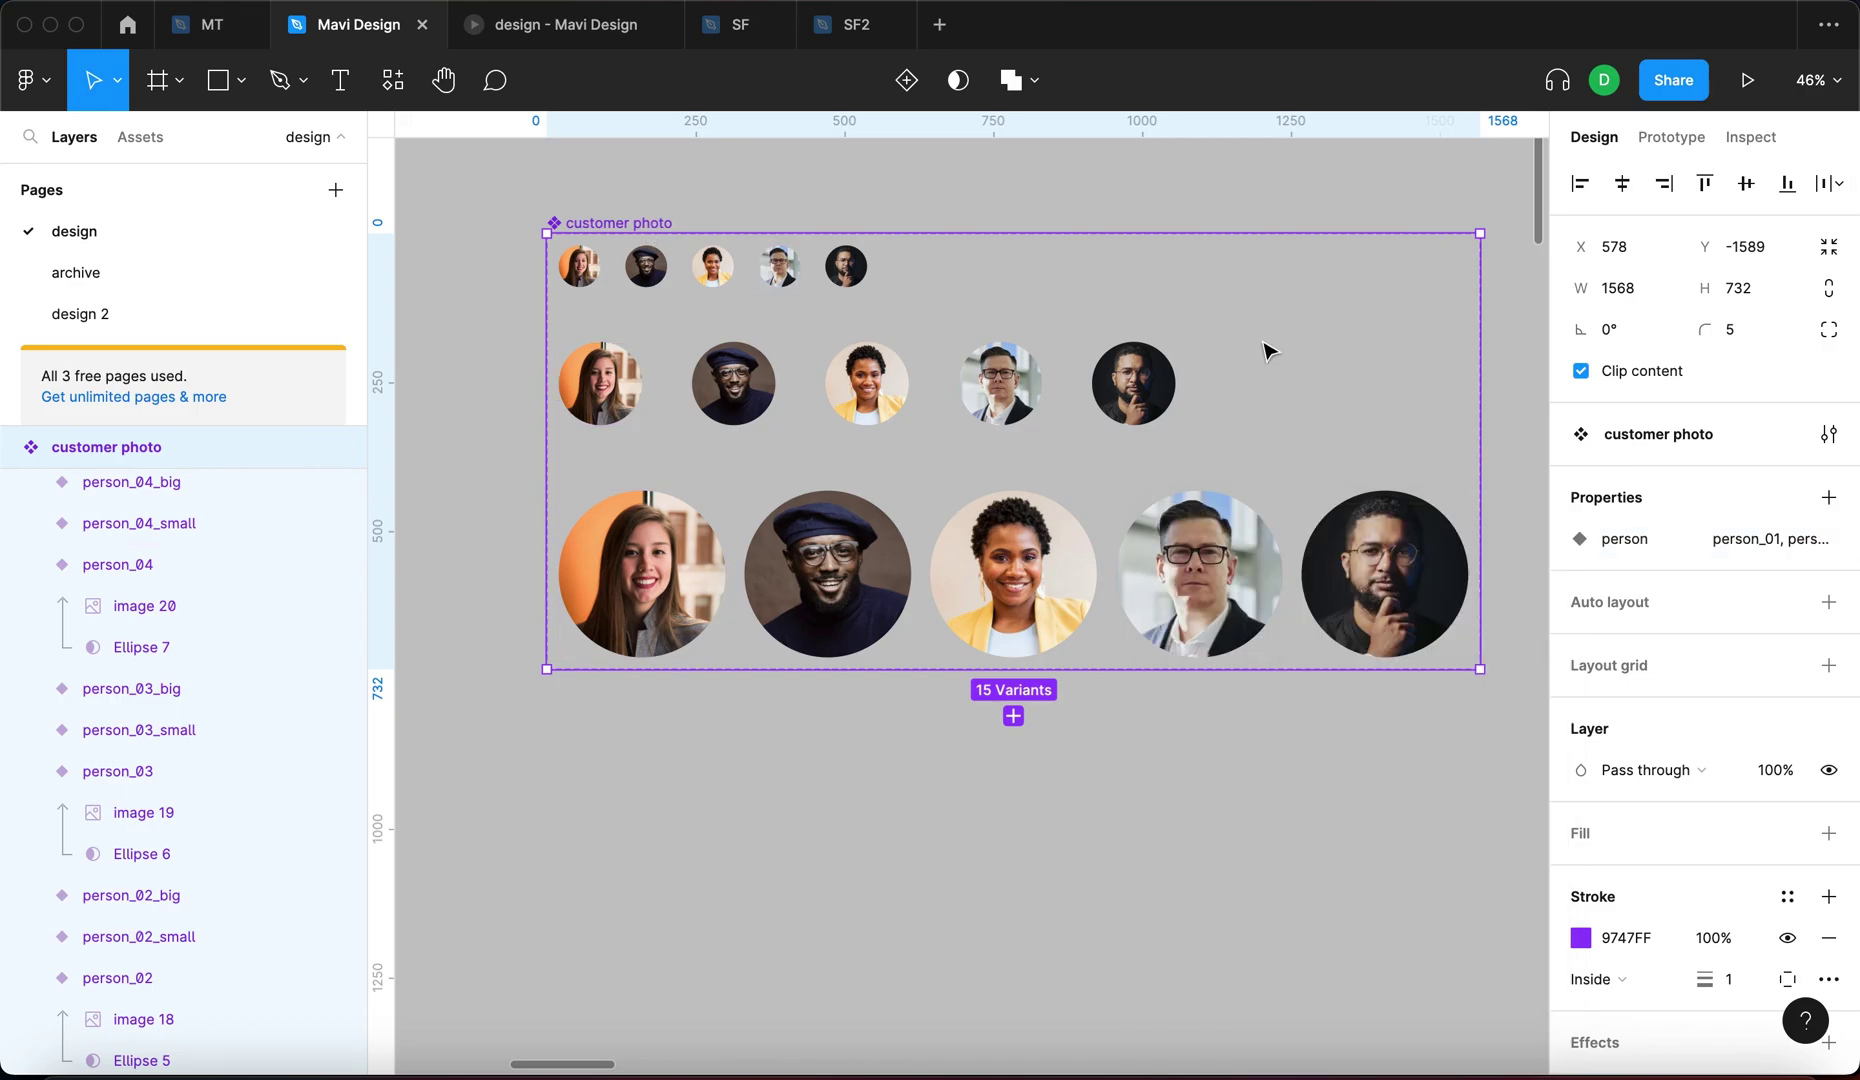
# Create a new variant property named person with the value Default on the customer photo set.
pyautogui.click(1828, 497)
pyautogui.click(1697, 591)
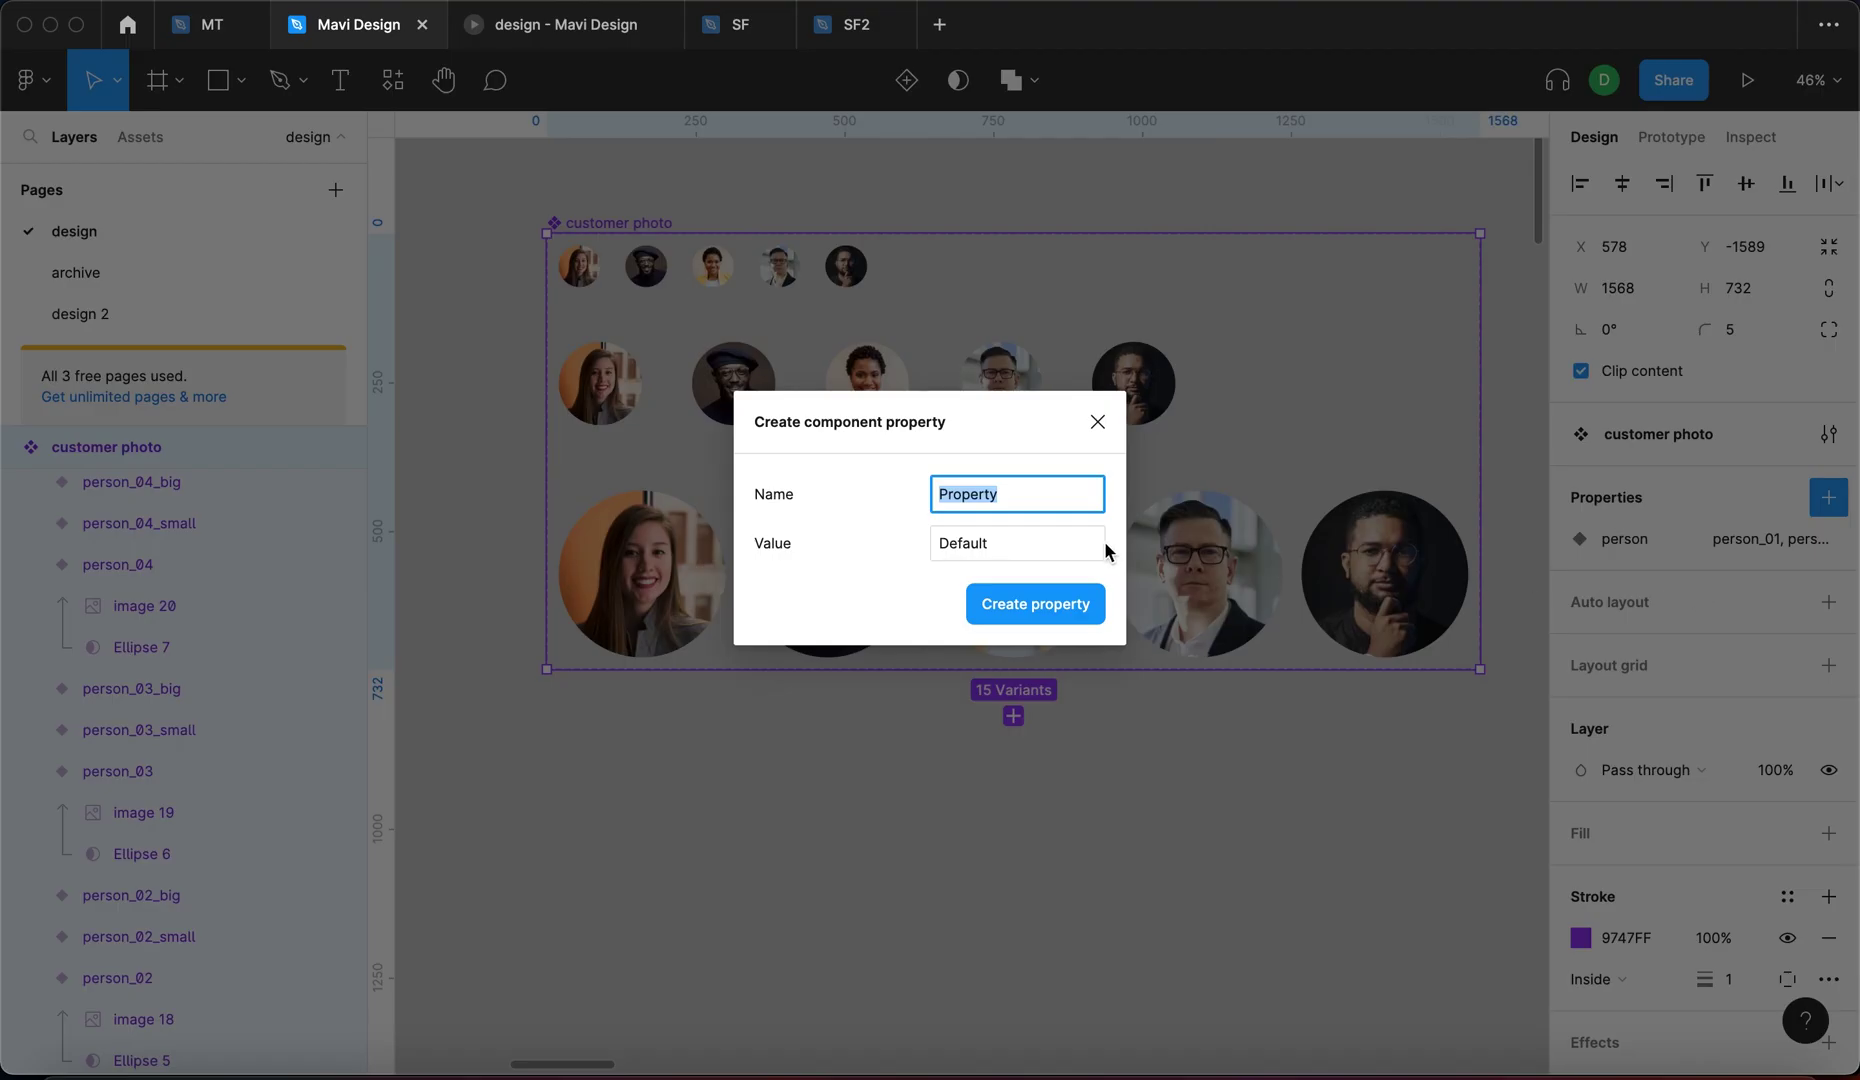
pyautogui.write('person')
pyautogui.press('Tab')
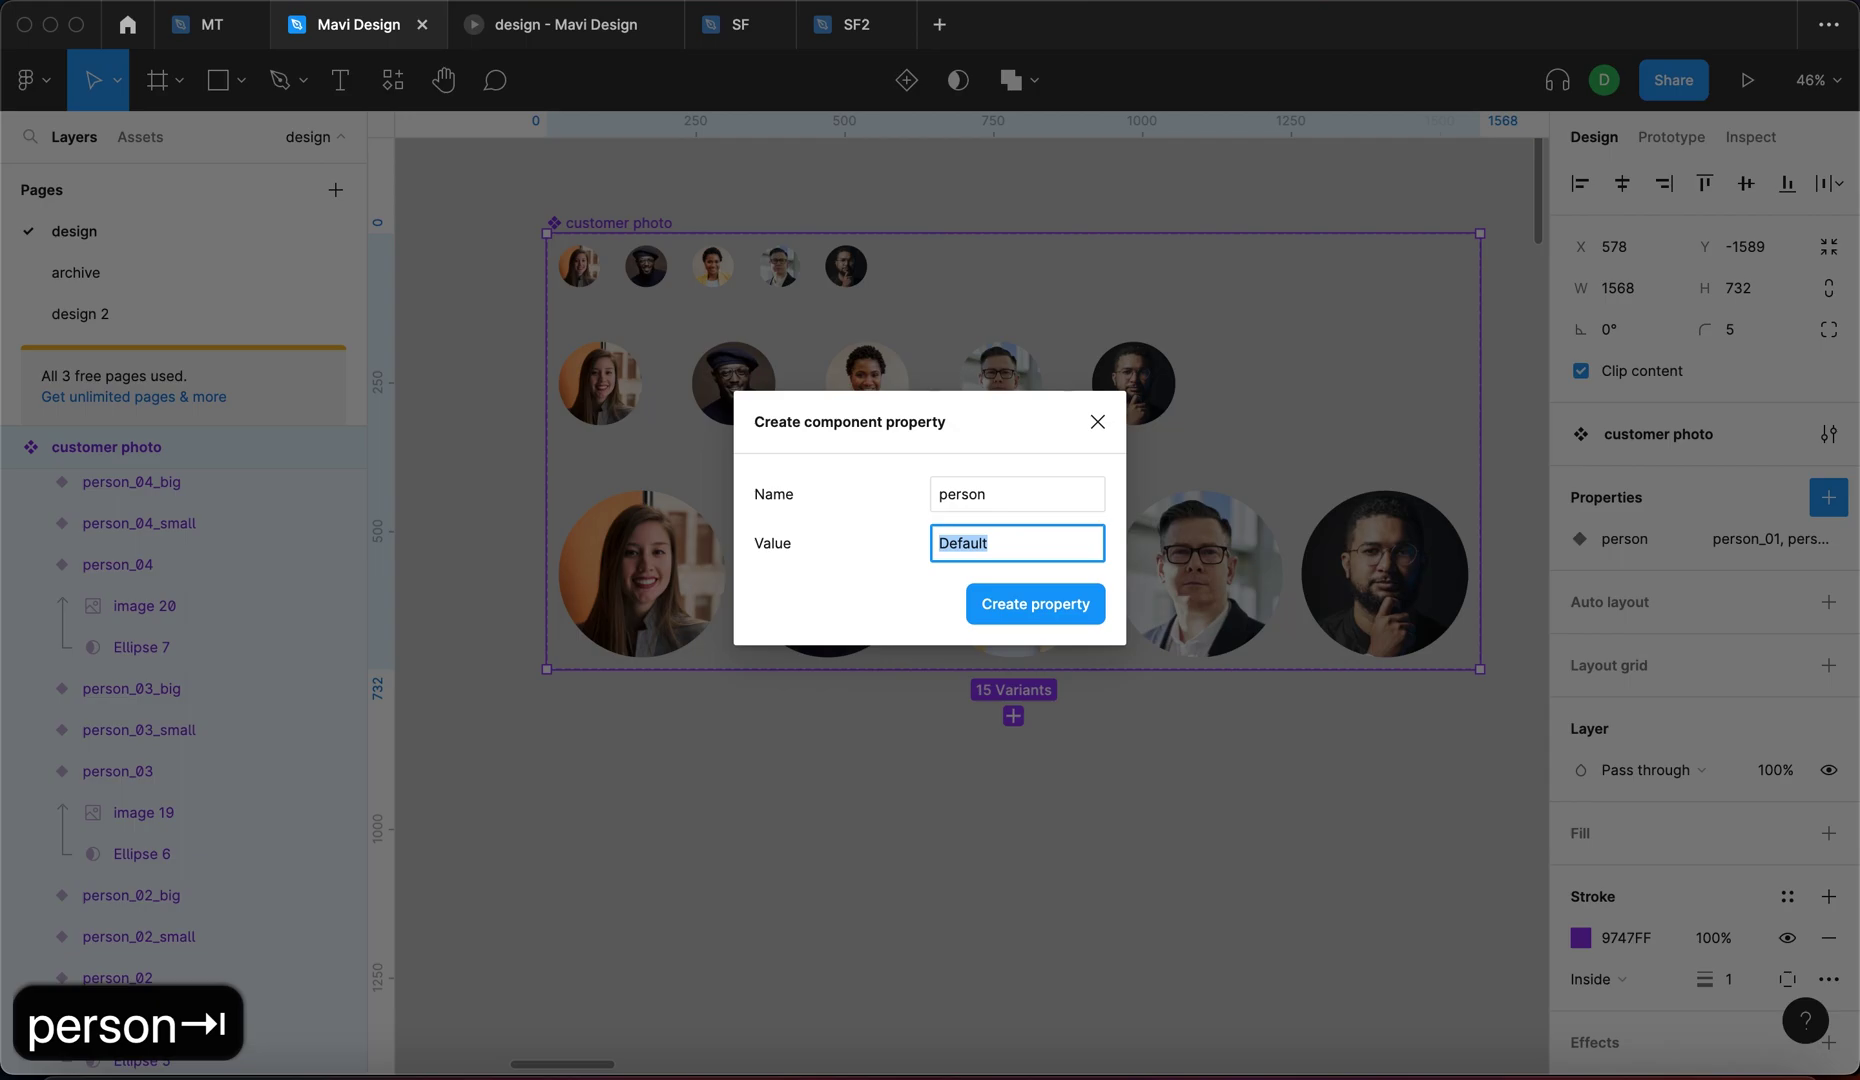
pyautogui.press('Return')
# Set the person property to 05 for the small, medium and big photos in the fifth position of each row.
pyautogui.click(846, 266)
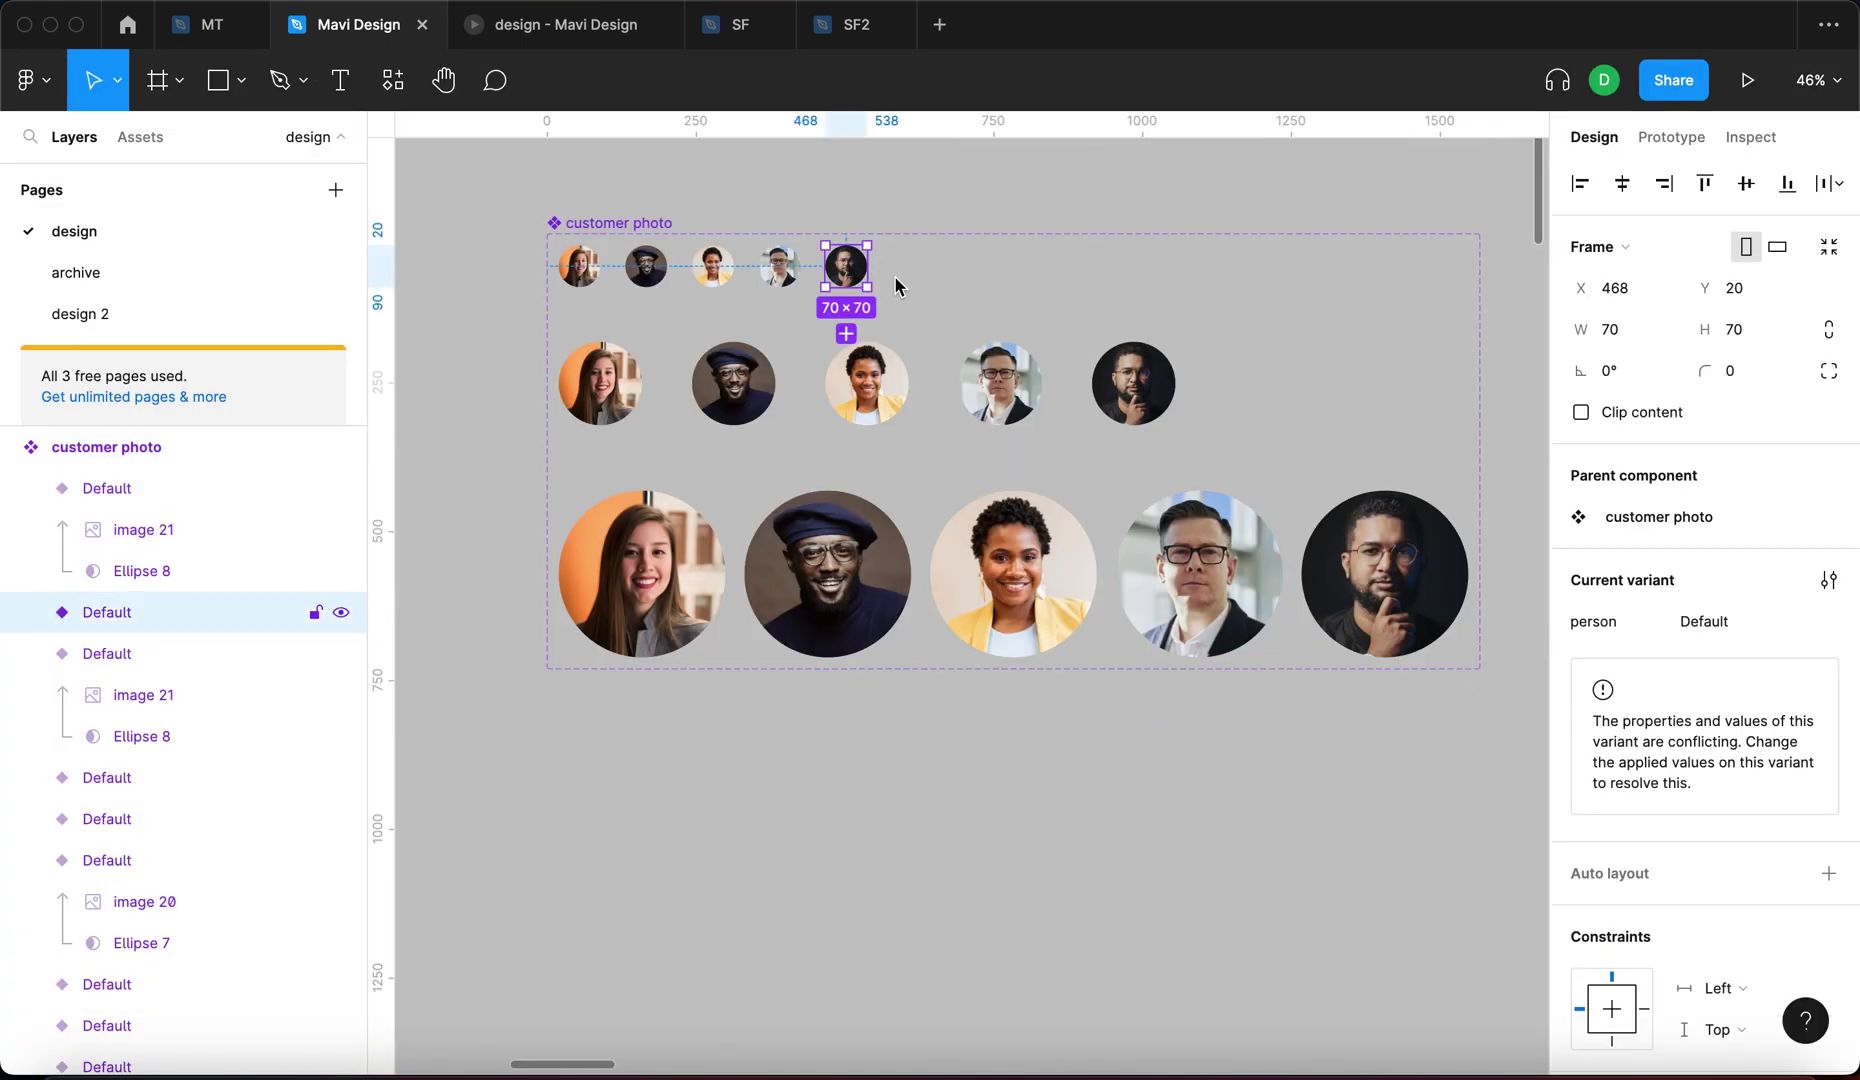
pyautogui.keyDown('shift'); pyautogui.click(1127, 380); pyautogui.keyUp('shift')
pyautogui.keyDown('shift'); pyautogui.click(1395, 600); pyautogui.keyUp('shift')
pyautogui.click(1690, 625)
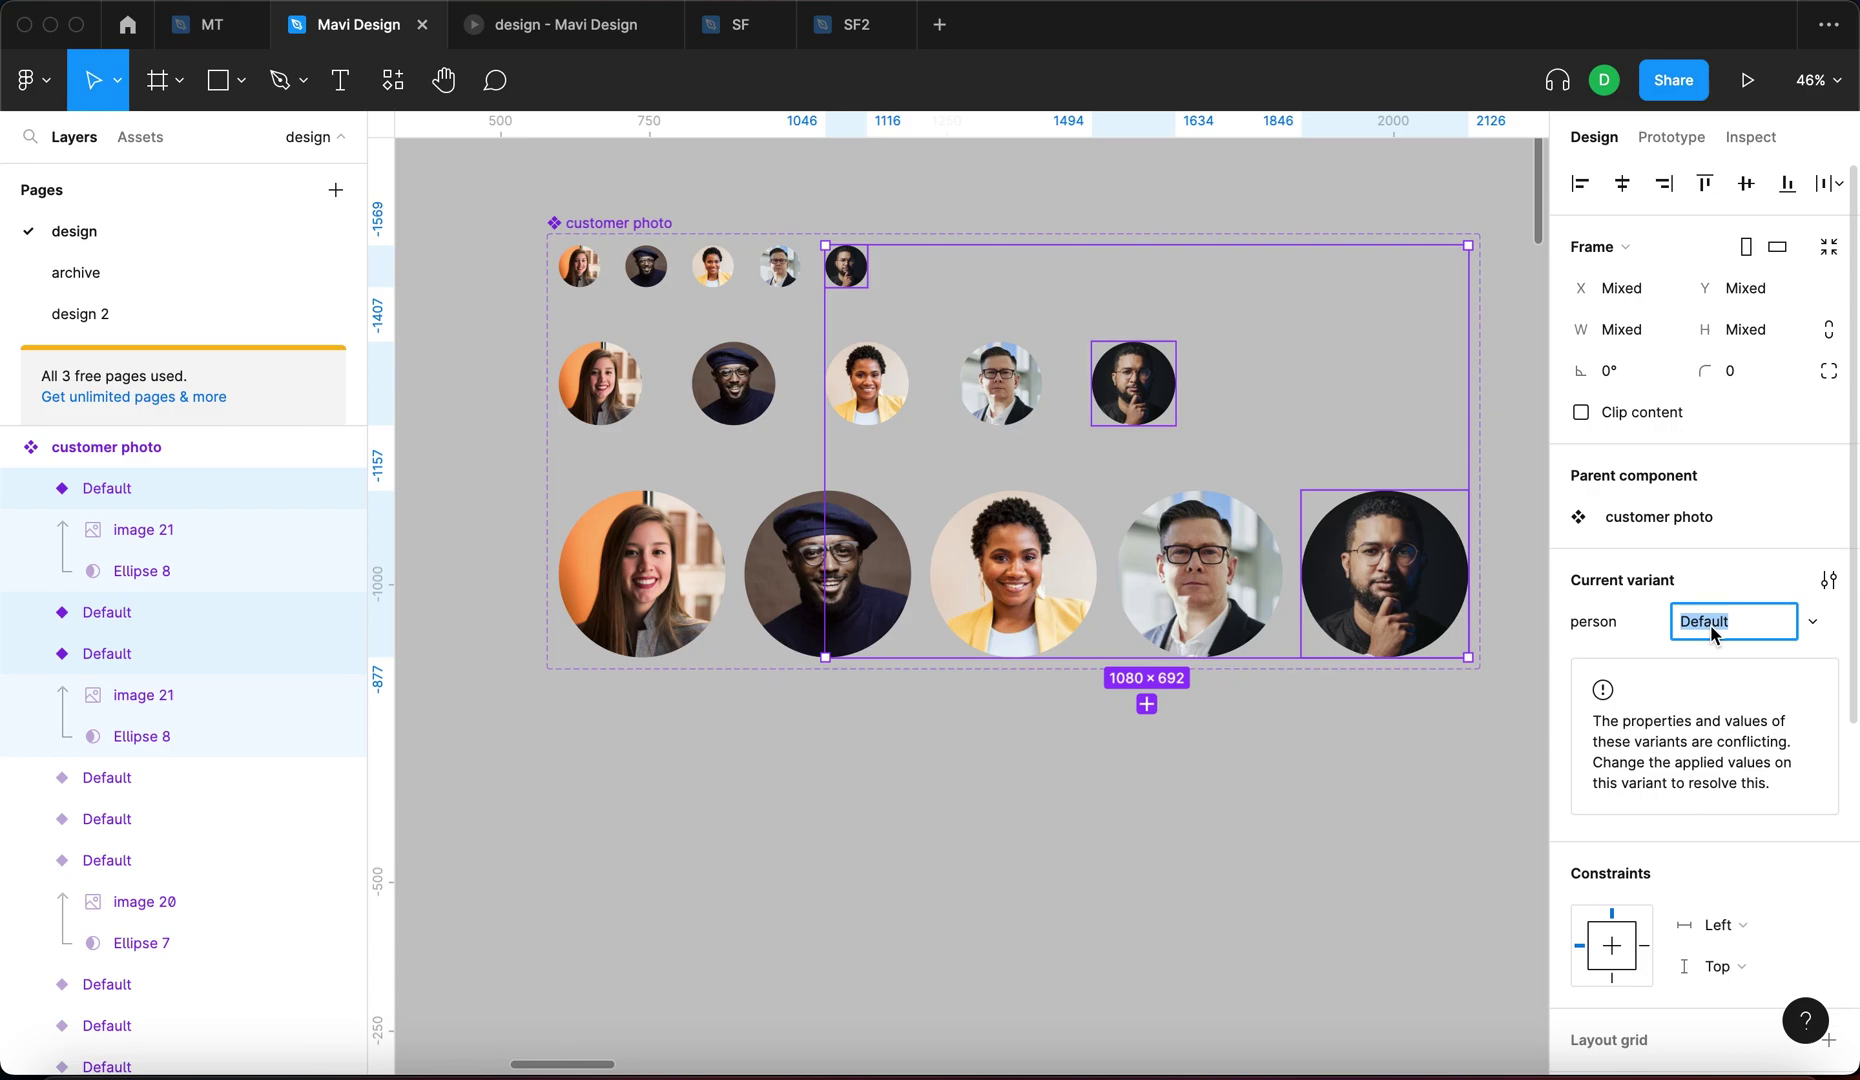
pyautogui.write('05')
pyautogui.press('Return')
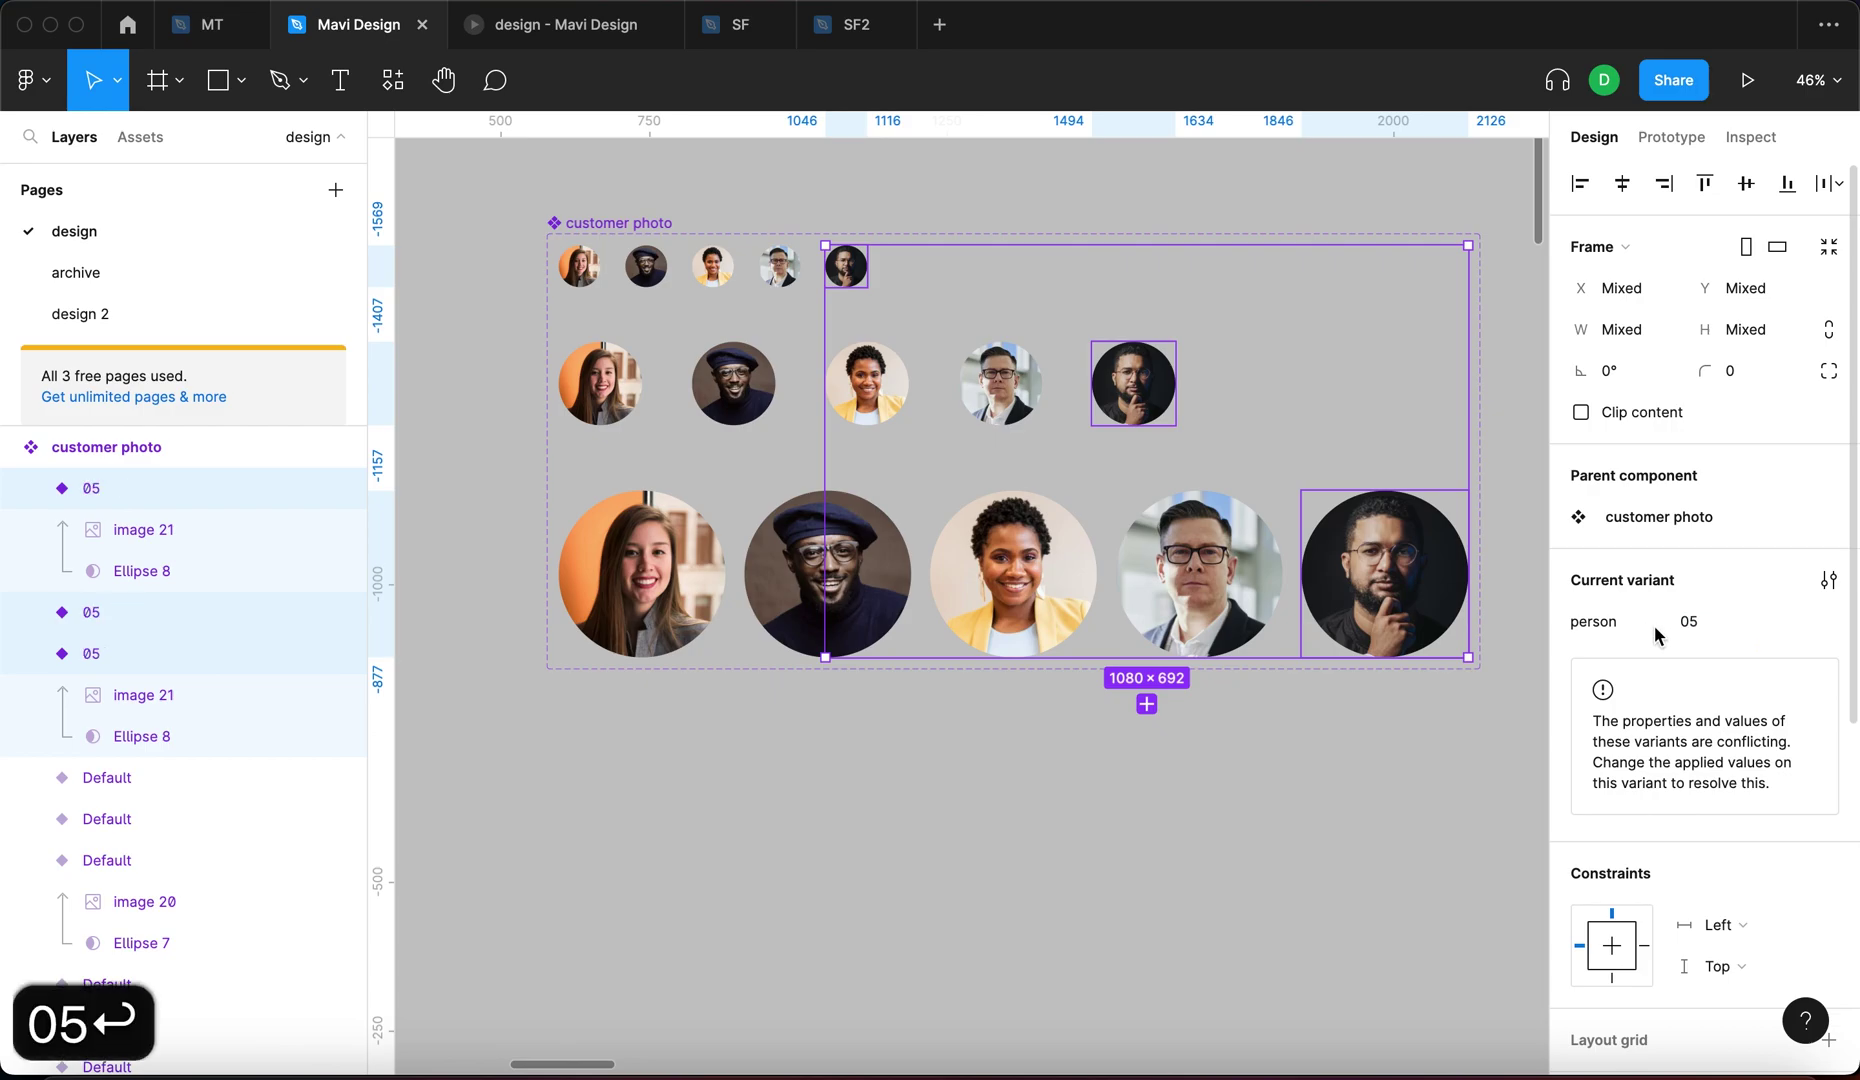
pyautogui.click(1229, 781)
# Set the person property to 04 for the small, medium and big photos in the fourth position of each row.
pyautogui.click(1249, 600)
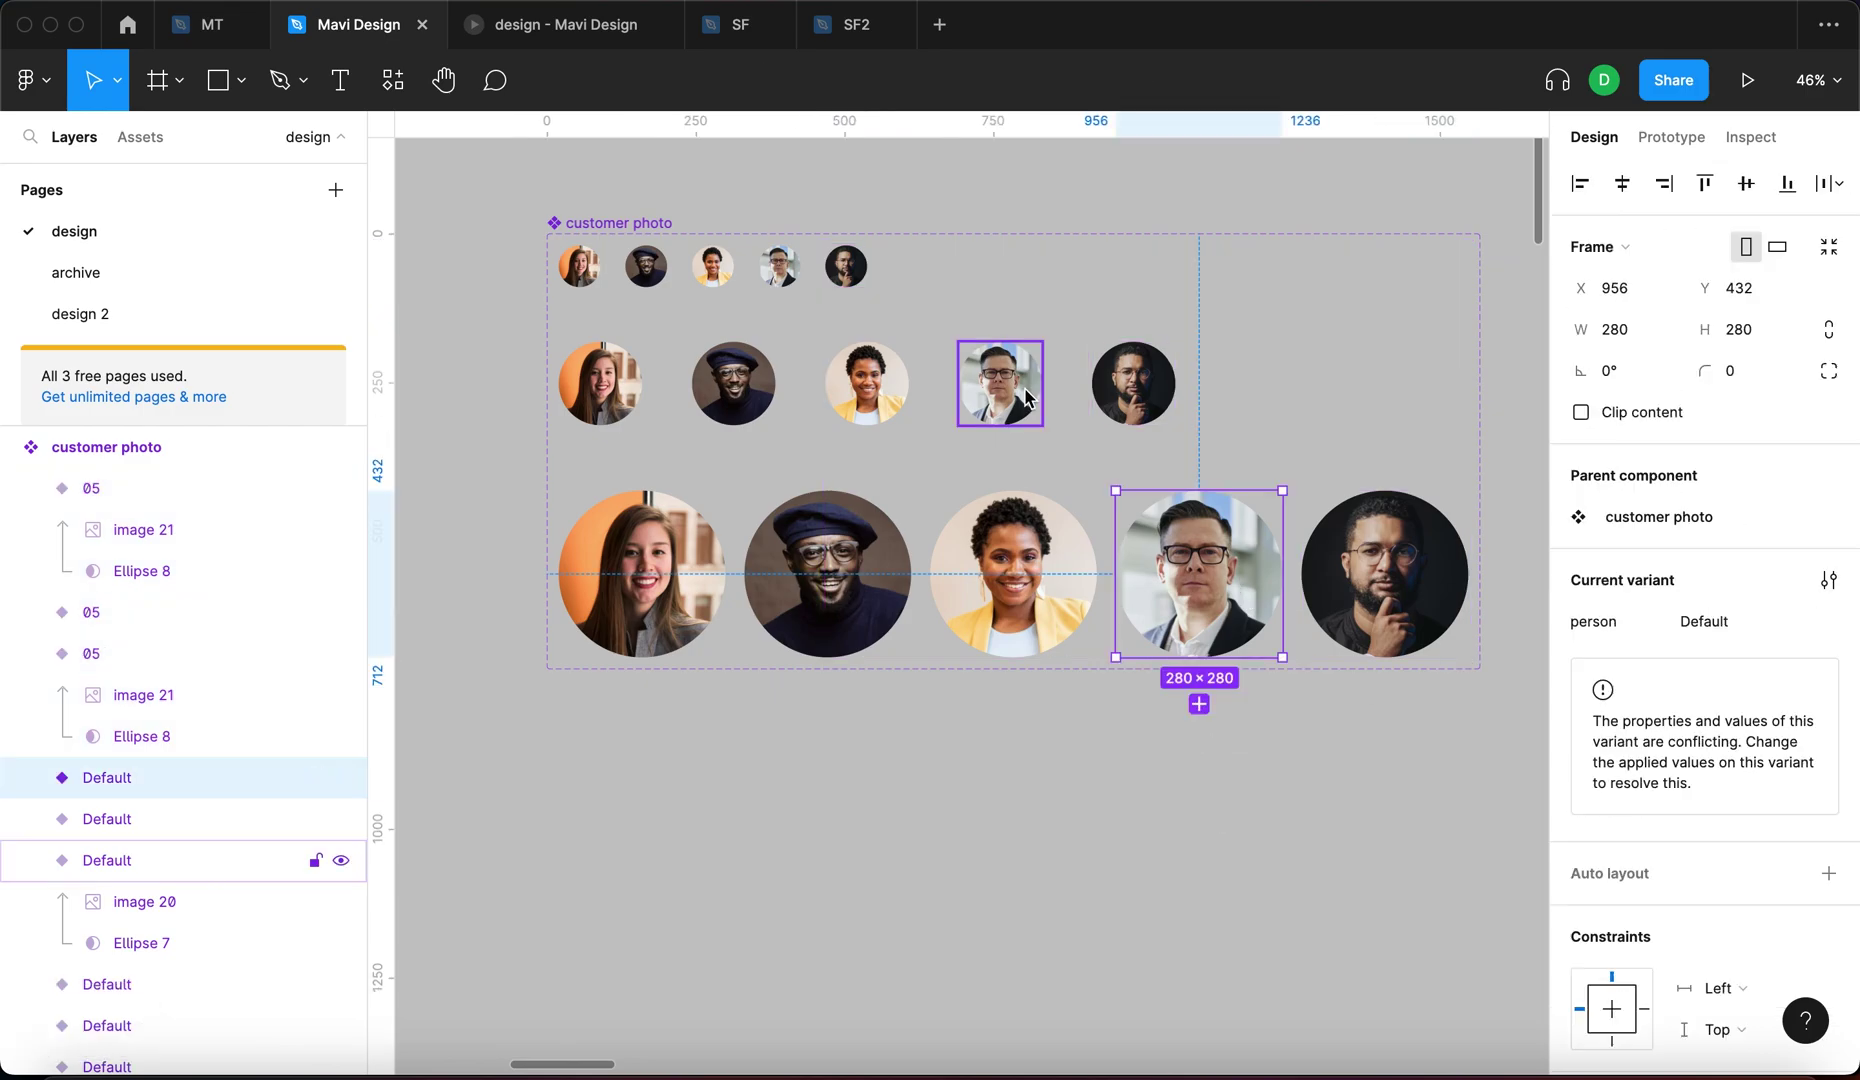
pyautogui.keyDown('shift'); pyautogui.click(1025, 395); pyautogui.keyUp('shift')
pyautogui.keyDown('shift'); pyautogui.click(788, 276); pyautogui.keyUp('shift')
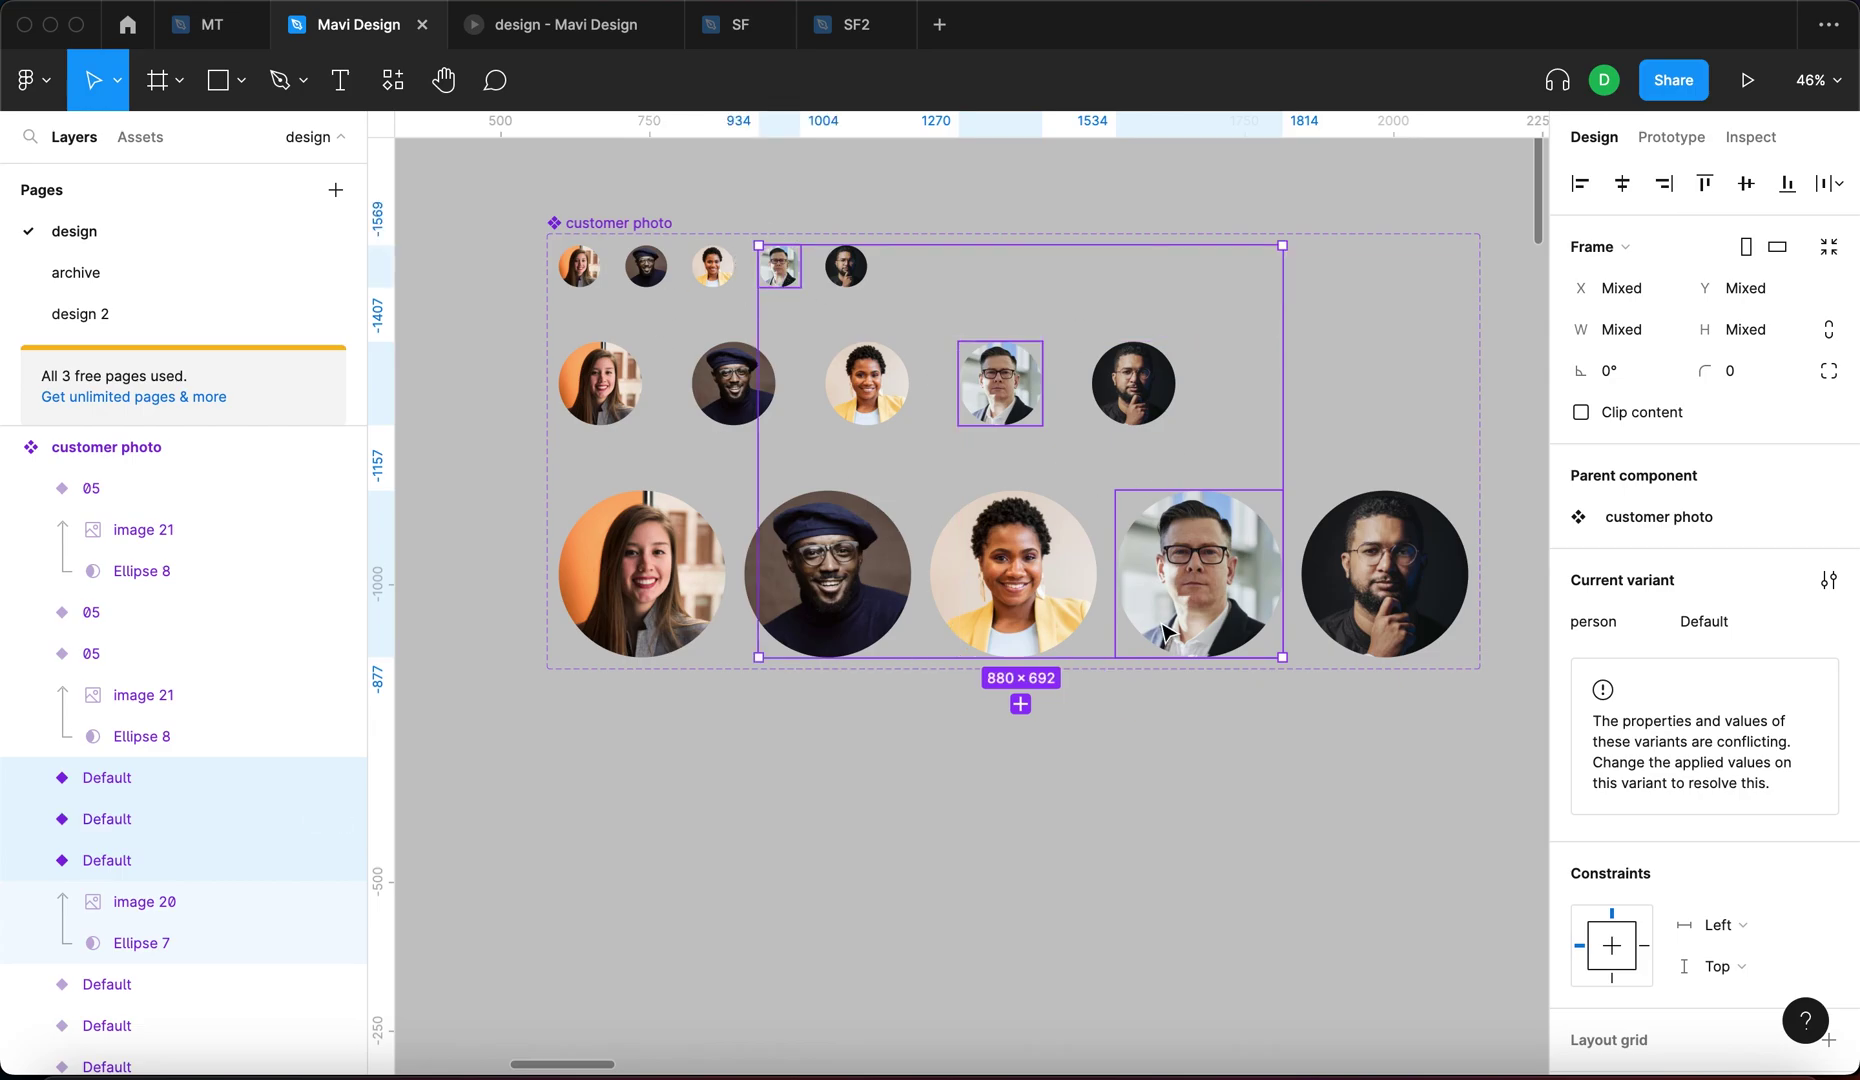
pyautogui.click(1752, 629)
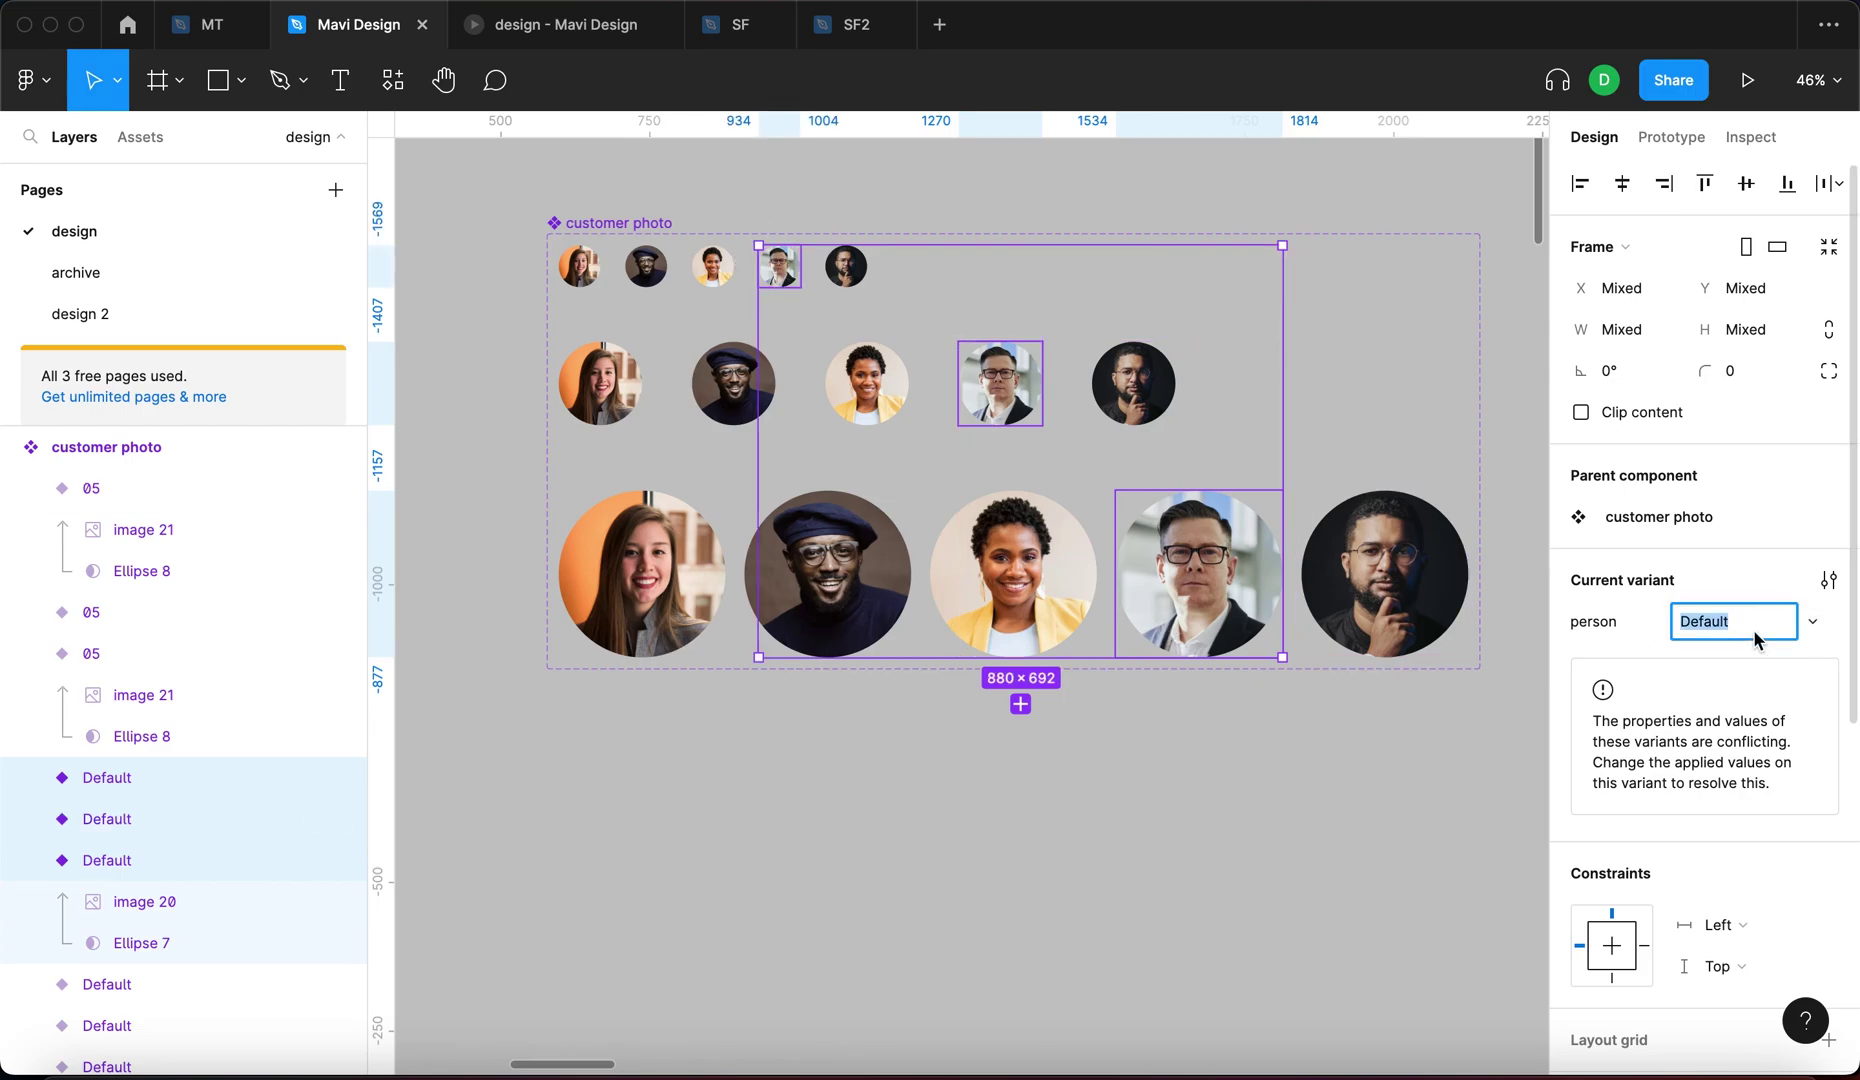
pyautogui.write('04')
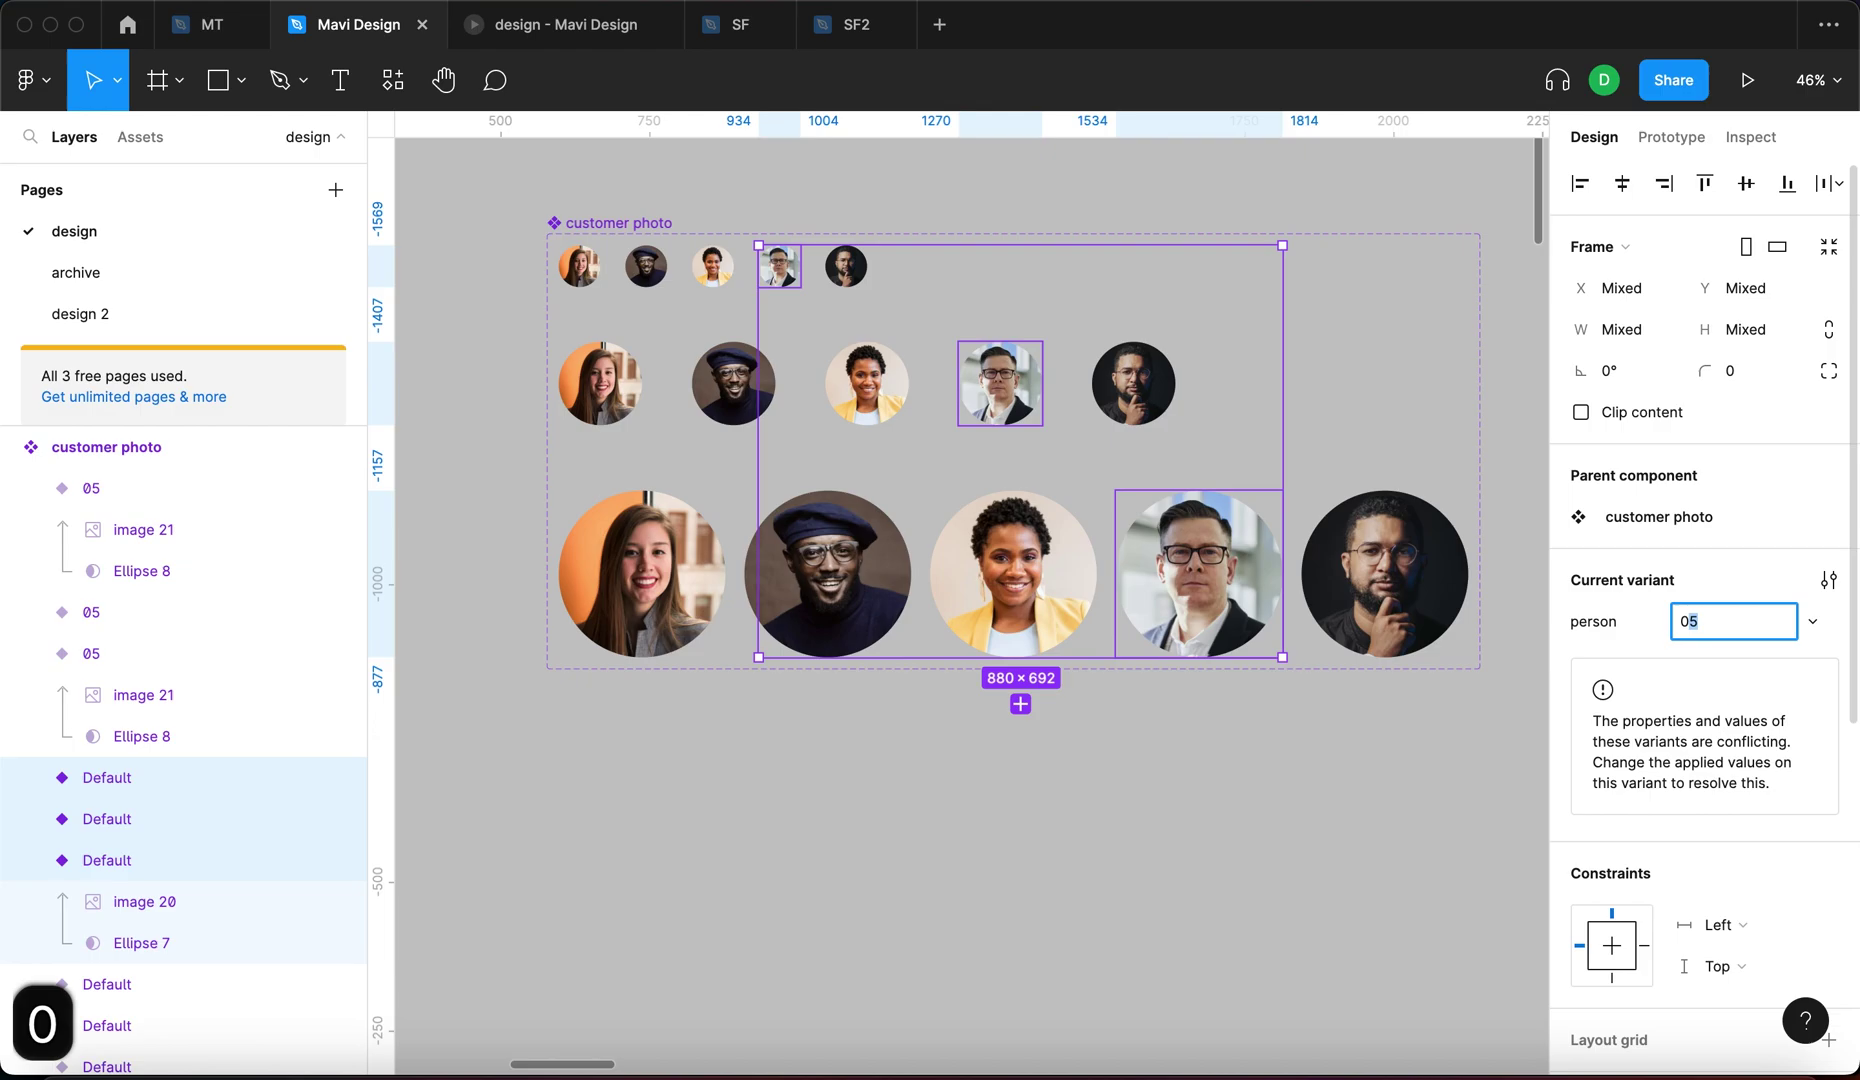
pyautogui.press('Return')
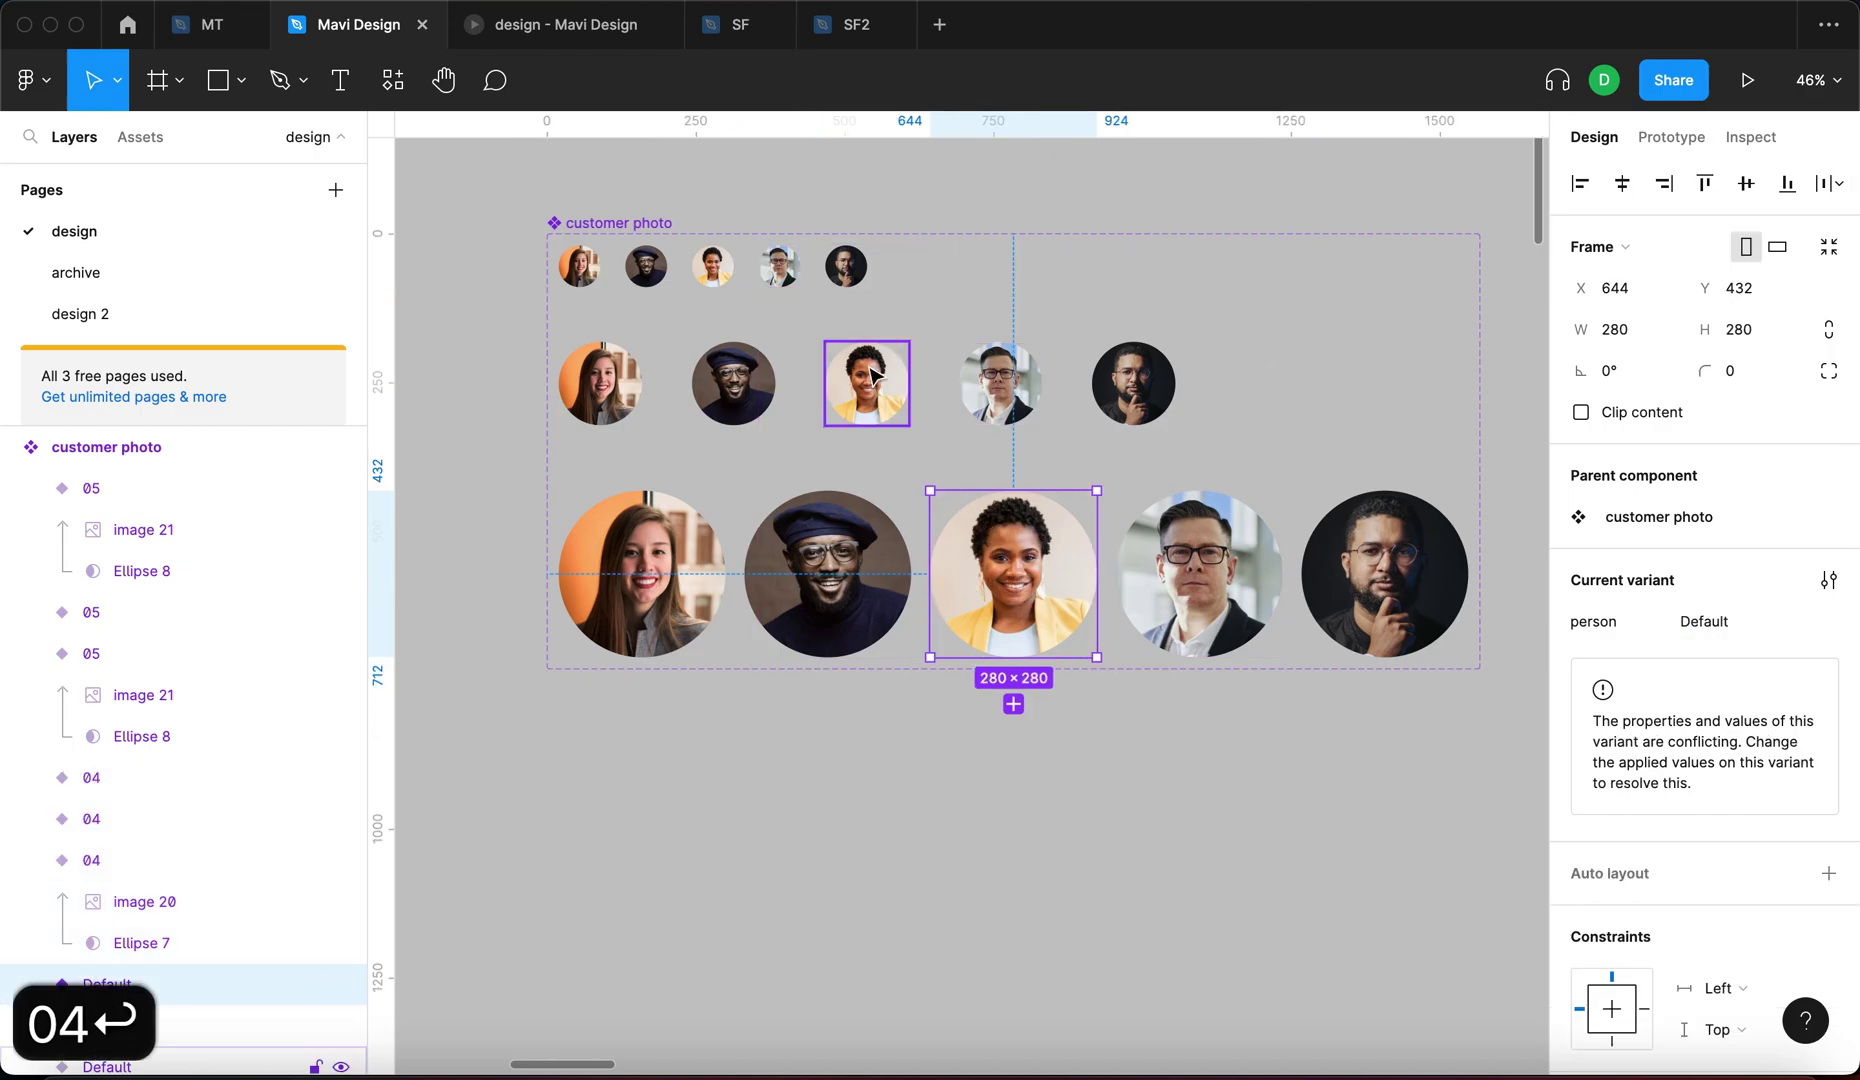
# Set the person property to 03 for the small, medium and big photos in the third position of each row.
pyautogui.keyDown('shift'); pyautogui.click(870, 375); pyautogui.keyUp('shift')
pyautogui.keyDown('shift'); pyautogui.click(713, 266); pyautogui.keyUp('shift')
pyautogui.click(1751, 632)
pyautogui.write('03')
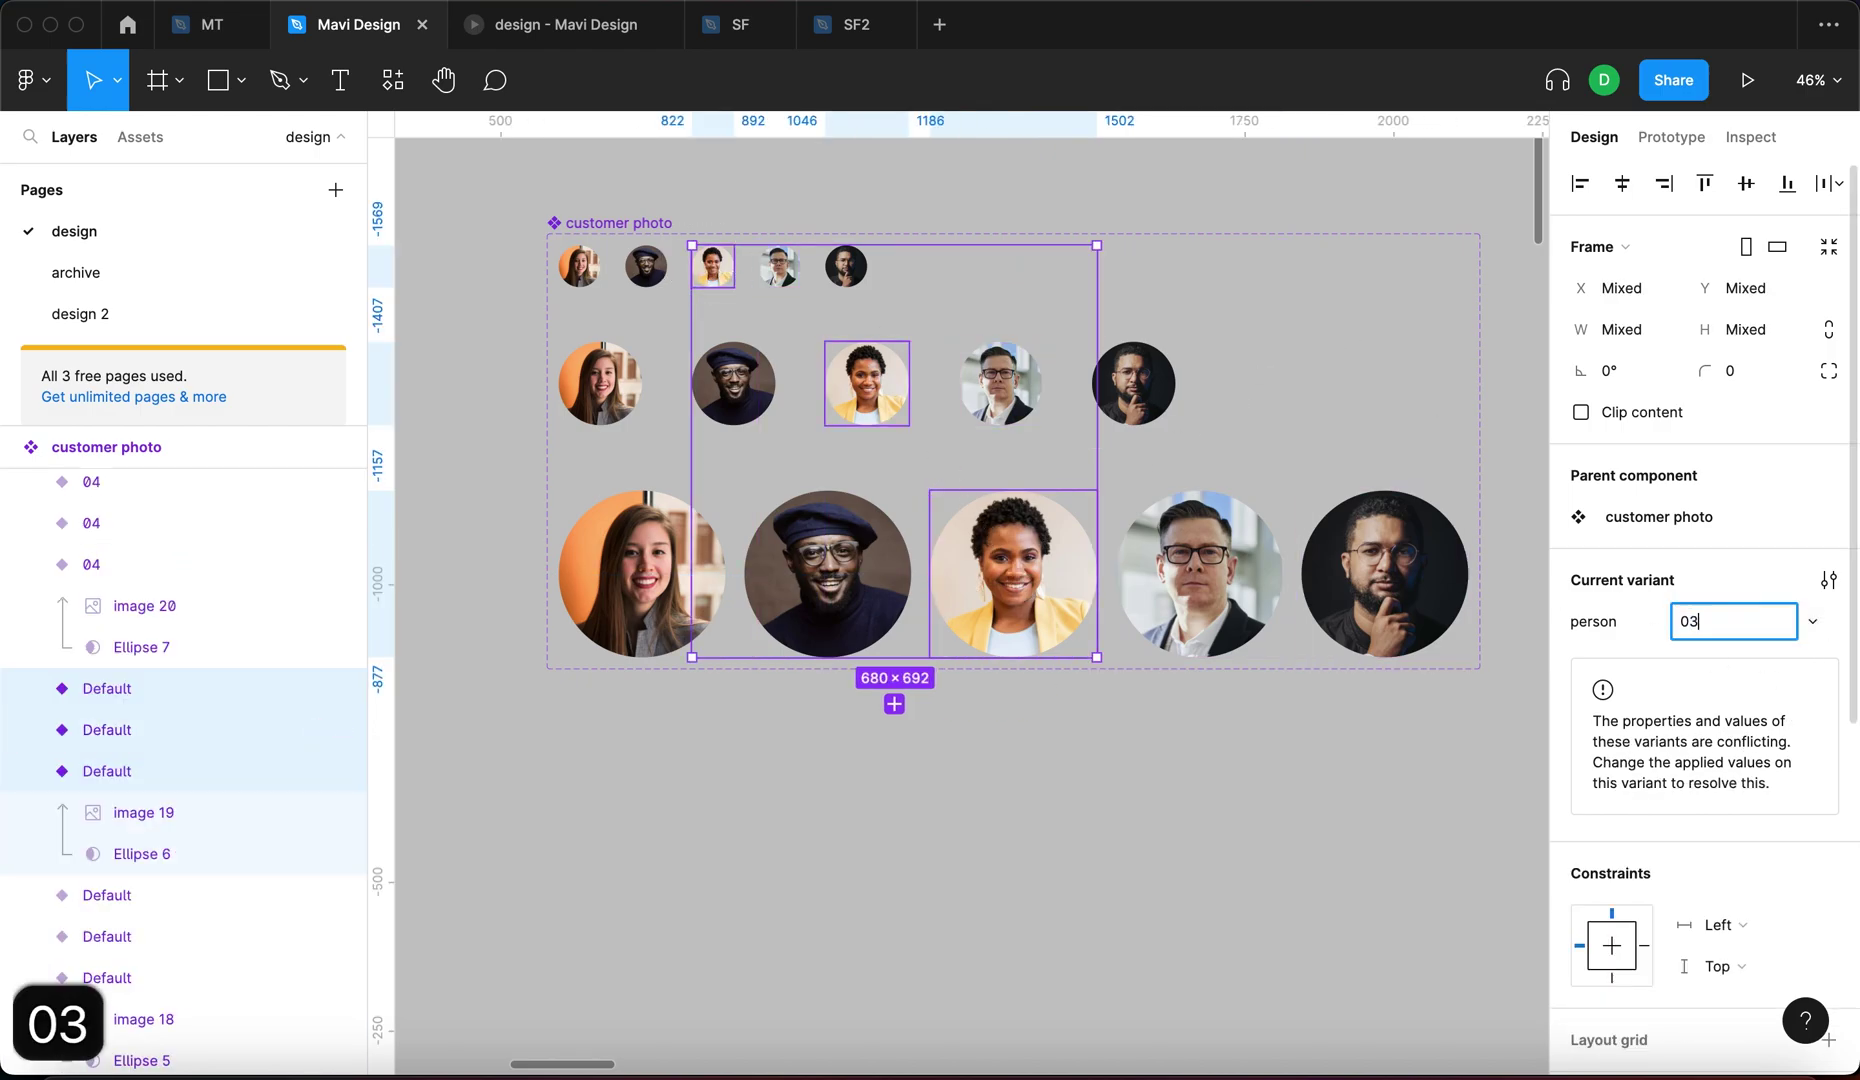
pyautogui.press('Return')
# Set the person property to 02 for the small, medium and big photos in the second position of each row.
pyautogui.click(646, 266)
pyautogui.keyDown('shift'); pyautogui.click(734, 383); pyautogui.keyUp('shift')
pyautogui.keyDown('shift'); pyautogui.click(827, 574); pyautogui.keyUp('shift')
pyautogui.click(1760, 622)
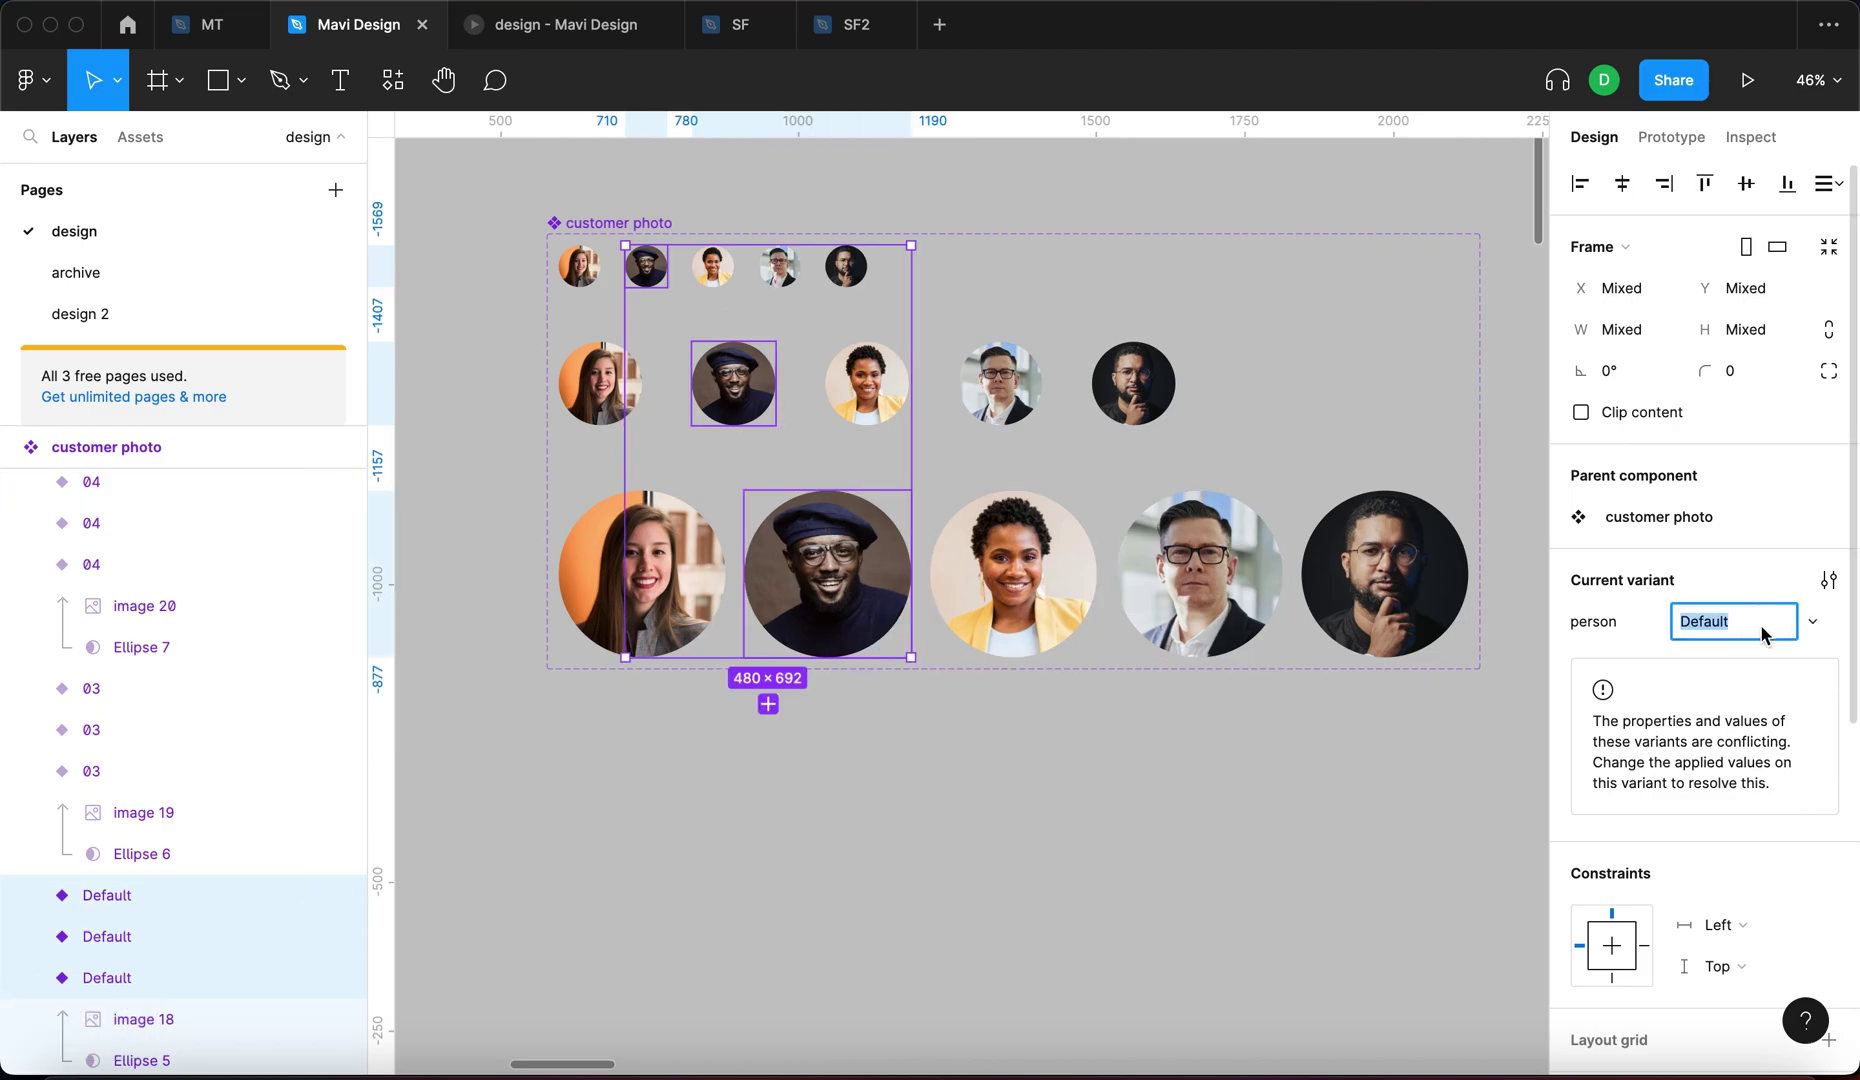
pyautogui.write('02')
pyautogui.press('Return')
# Set the person property to 01 for the small, medium and big photos in the first position of each row.
pyautogui.click(597, 266)
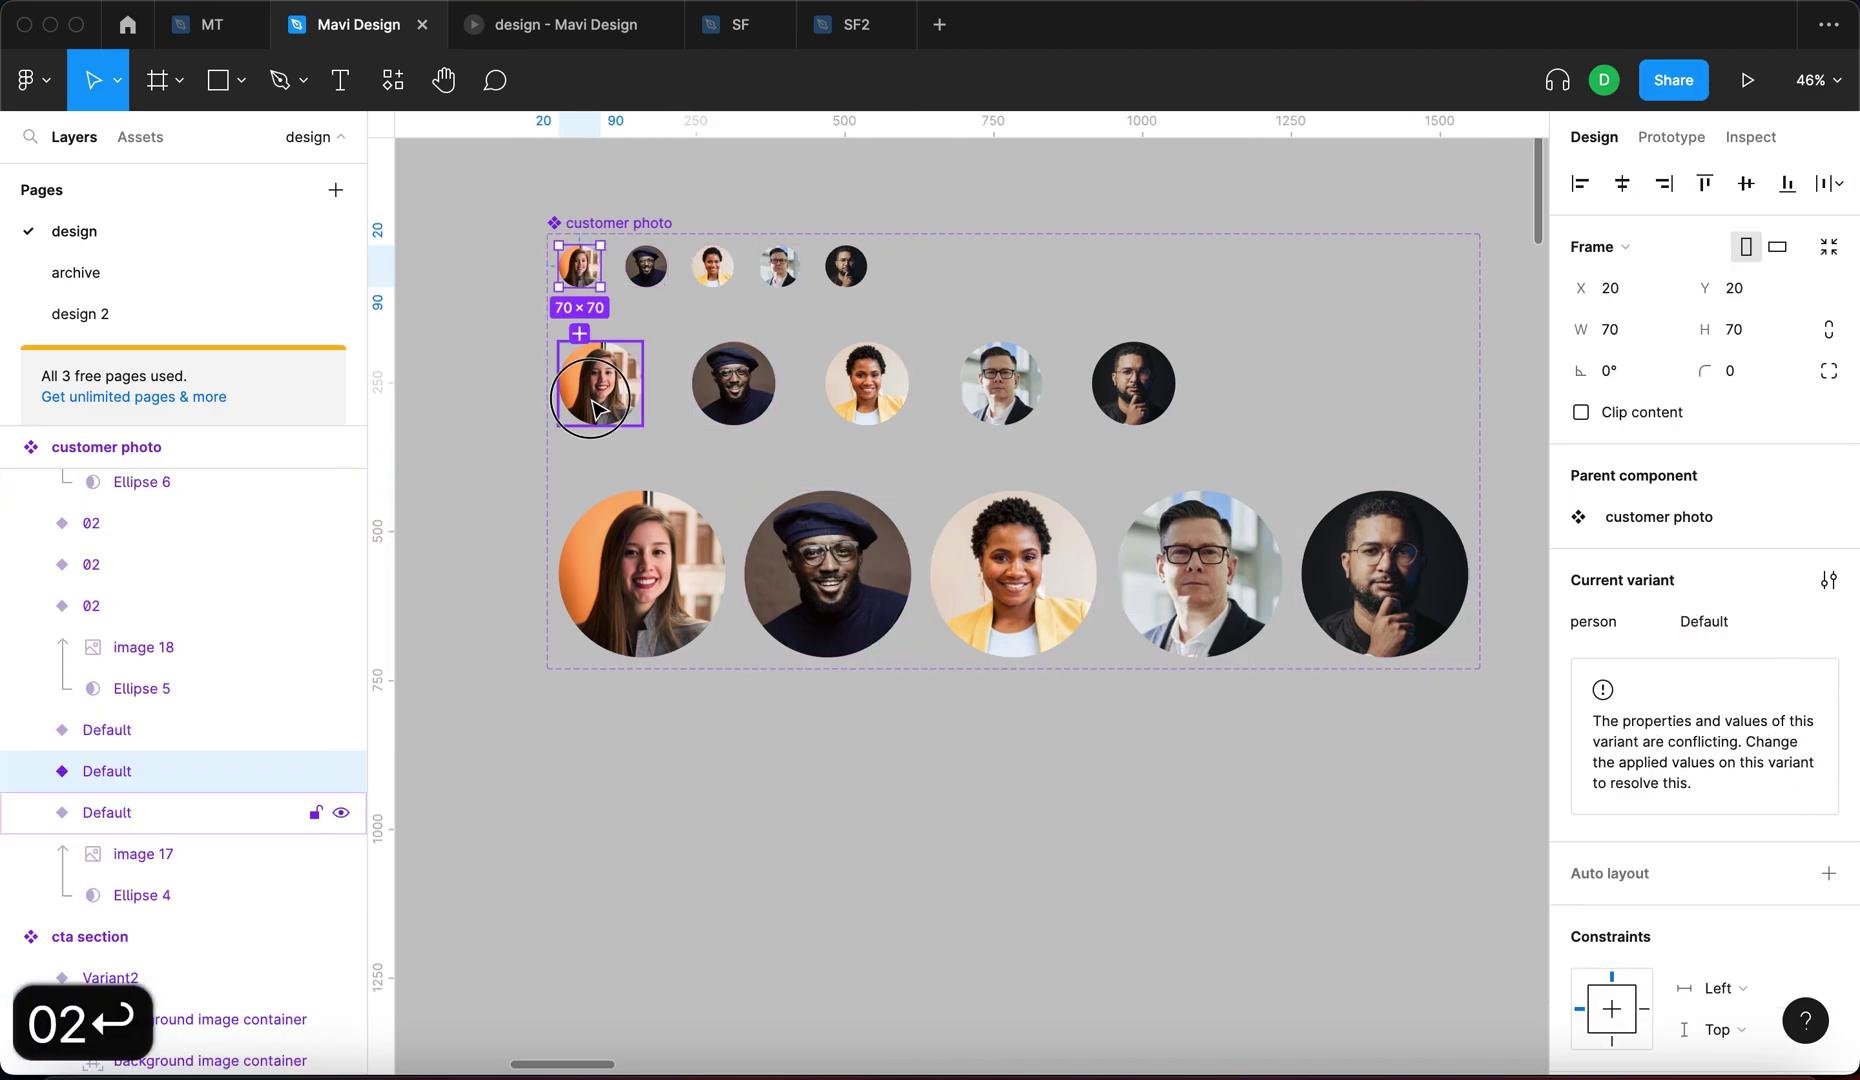
pyautogui.keyDown('shift'); pyautogui.click(598, 400); pyautogui.keyUp('shift')
pyautogui.keyDown('shift'); pyautogui.click(642, 574); pyautogui.keyUp('shift')
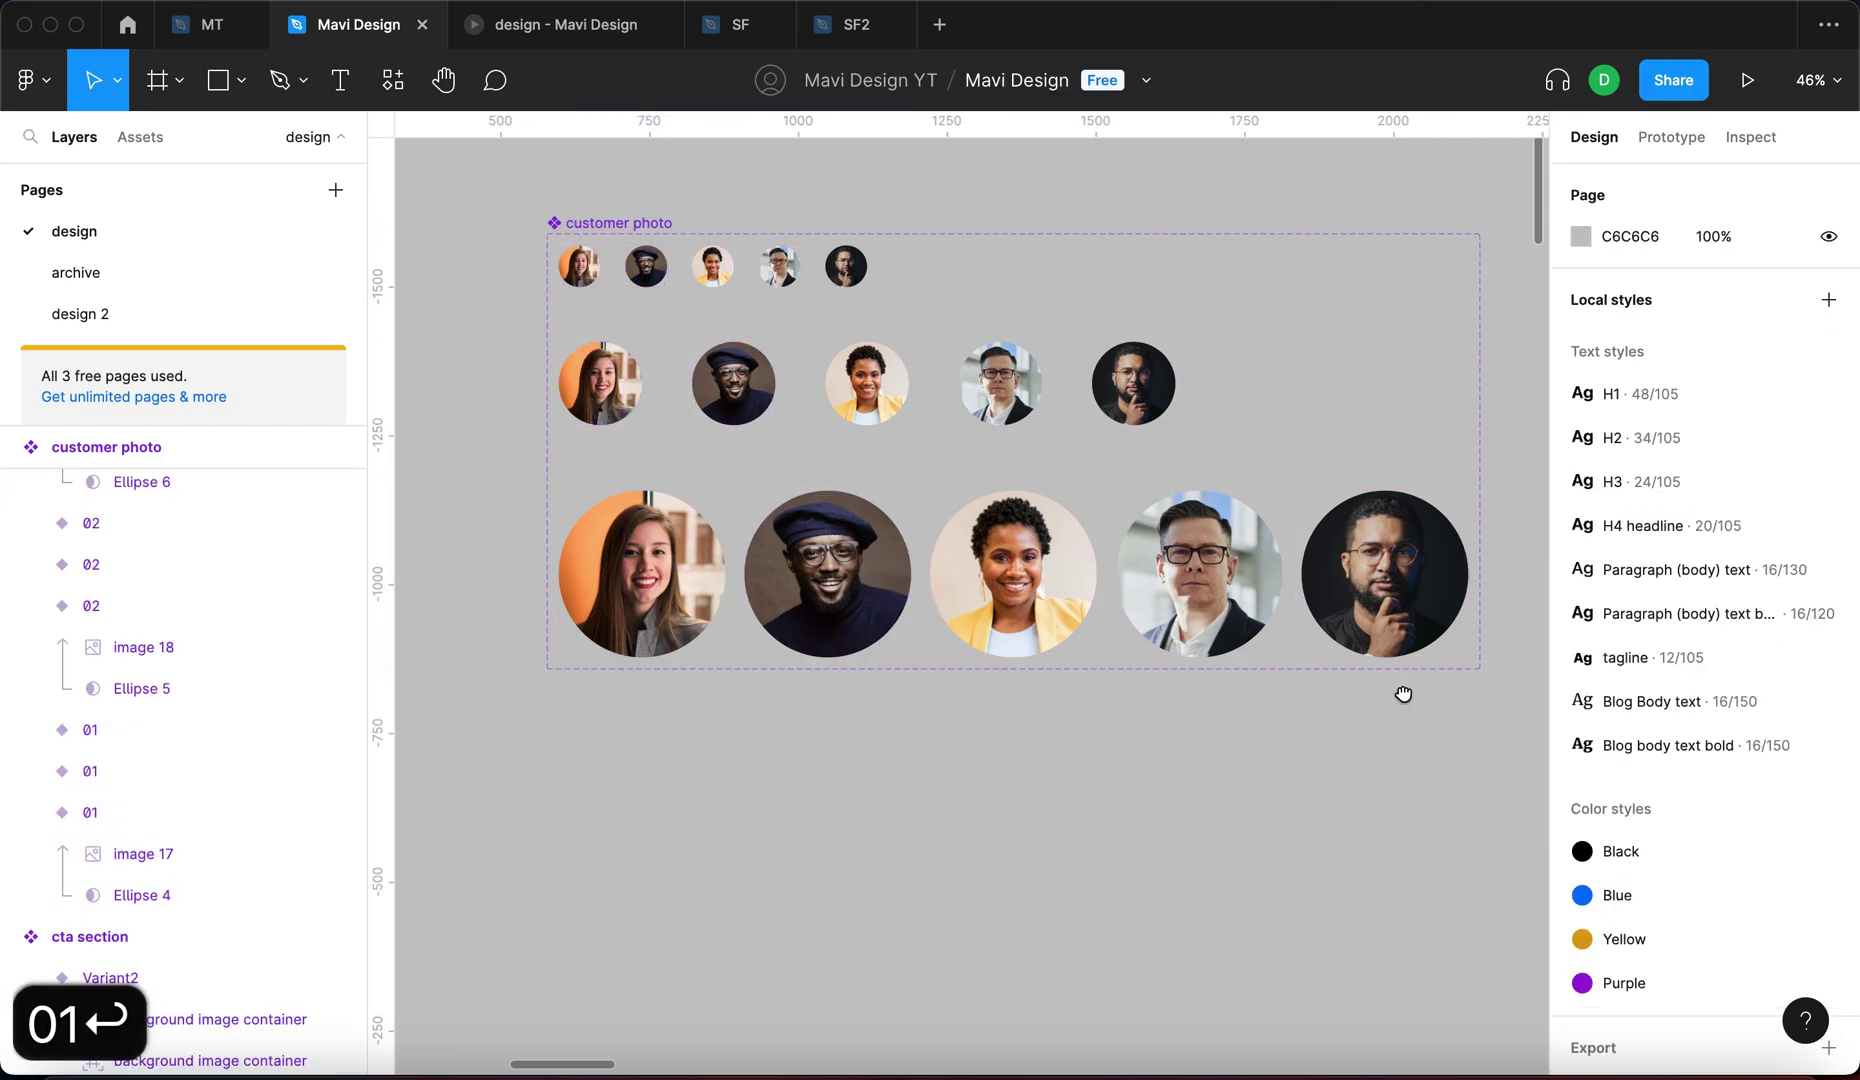
# Examine the current variant values and the conflict notice of the three person 05 photos in each size.
pyautogui.hscroll(4, 1403, 693)
pyautogui.click(1004, 546)
pyautogui.keyDown('ctrl'); pyautogui.scroll(-5, 1004, 546); pyautogui.keyUp('ctrl')
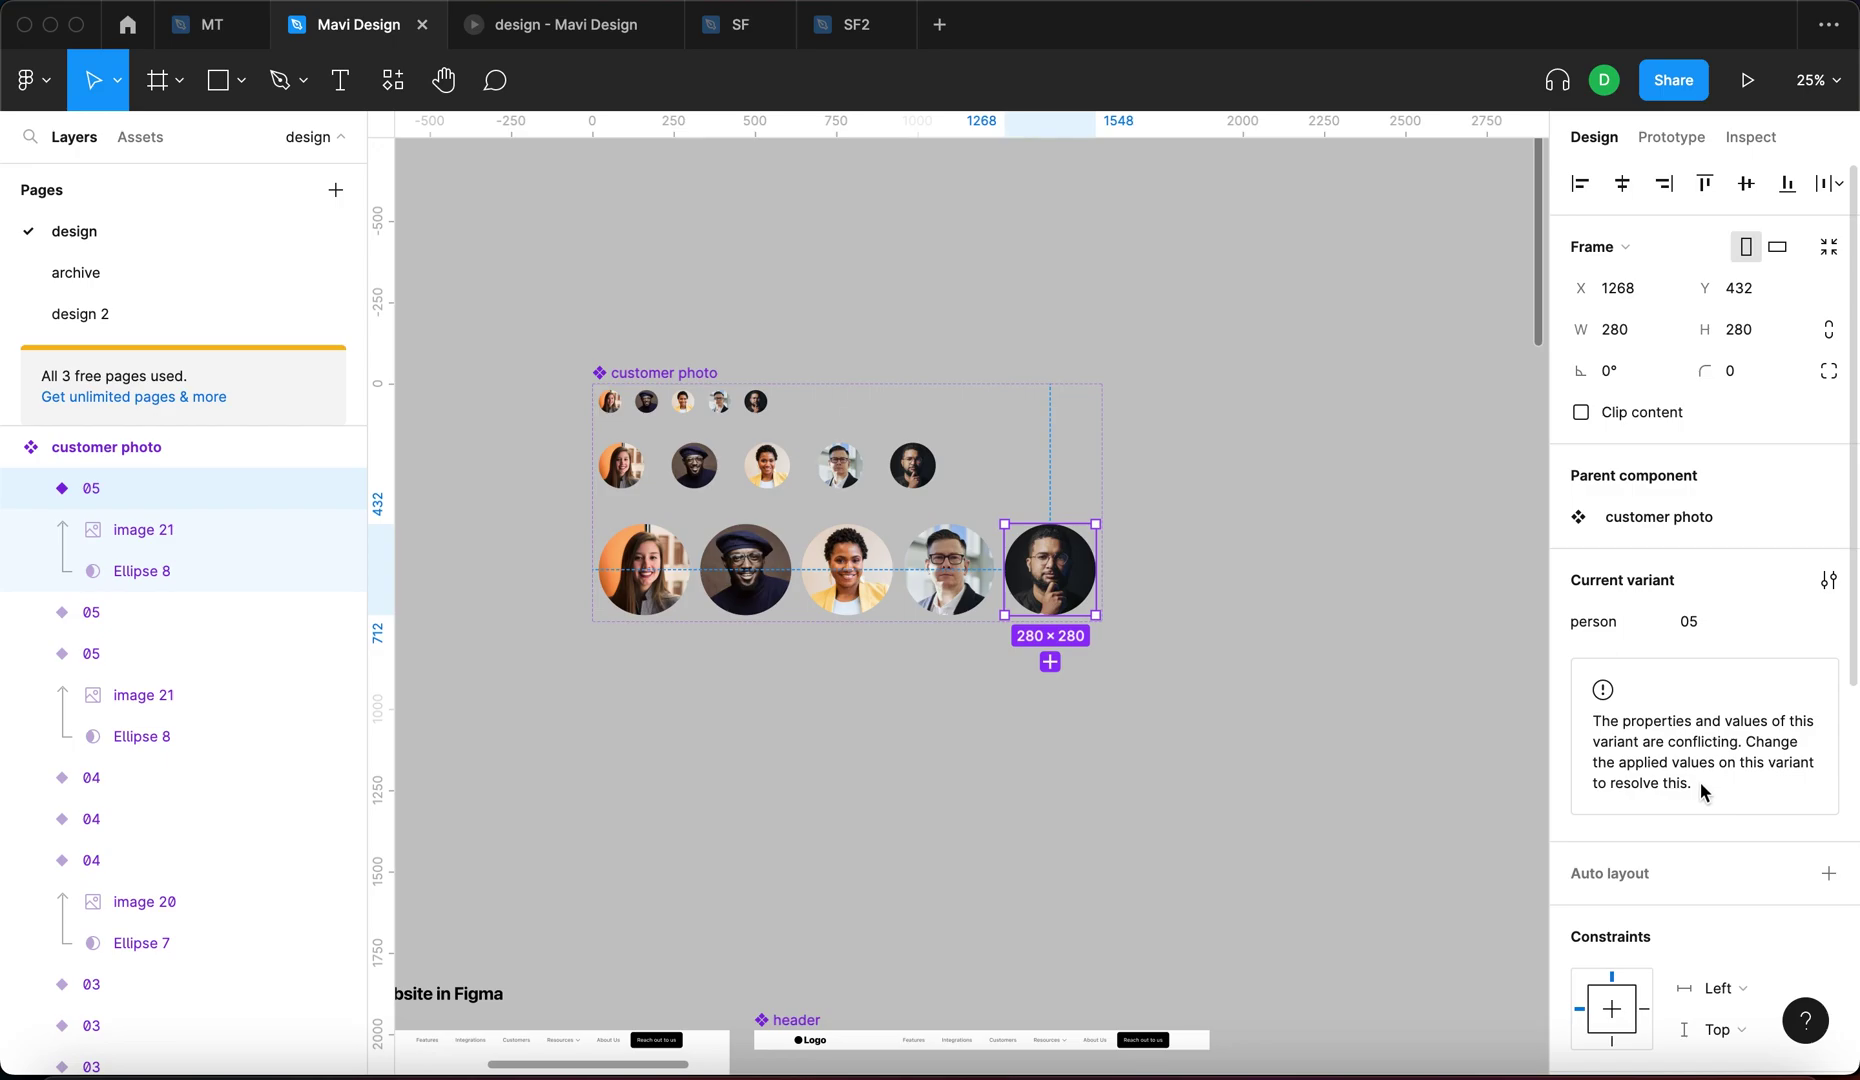
pyautogui.click(1476, 783)
pyautogui.click(760, 404)
pyautogui.scroll(5, 770, 404)
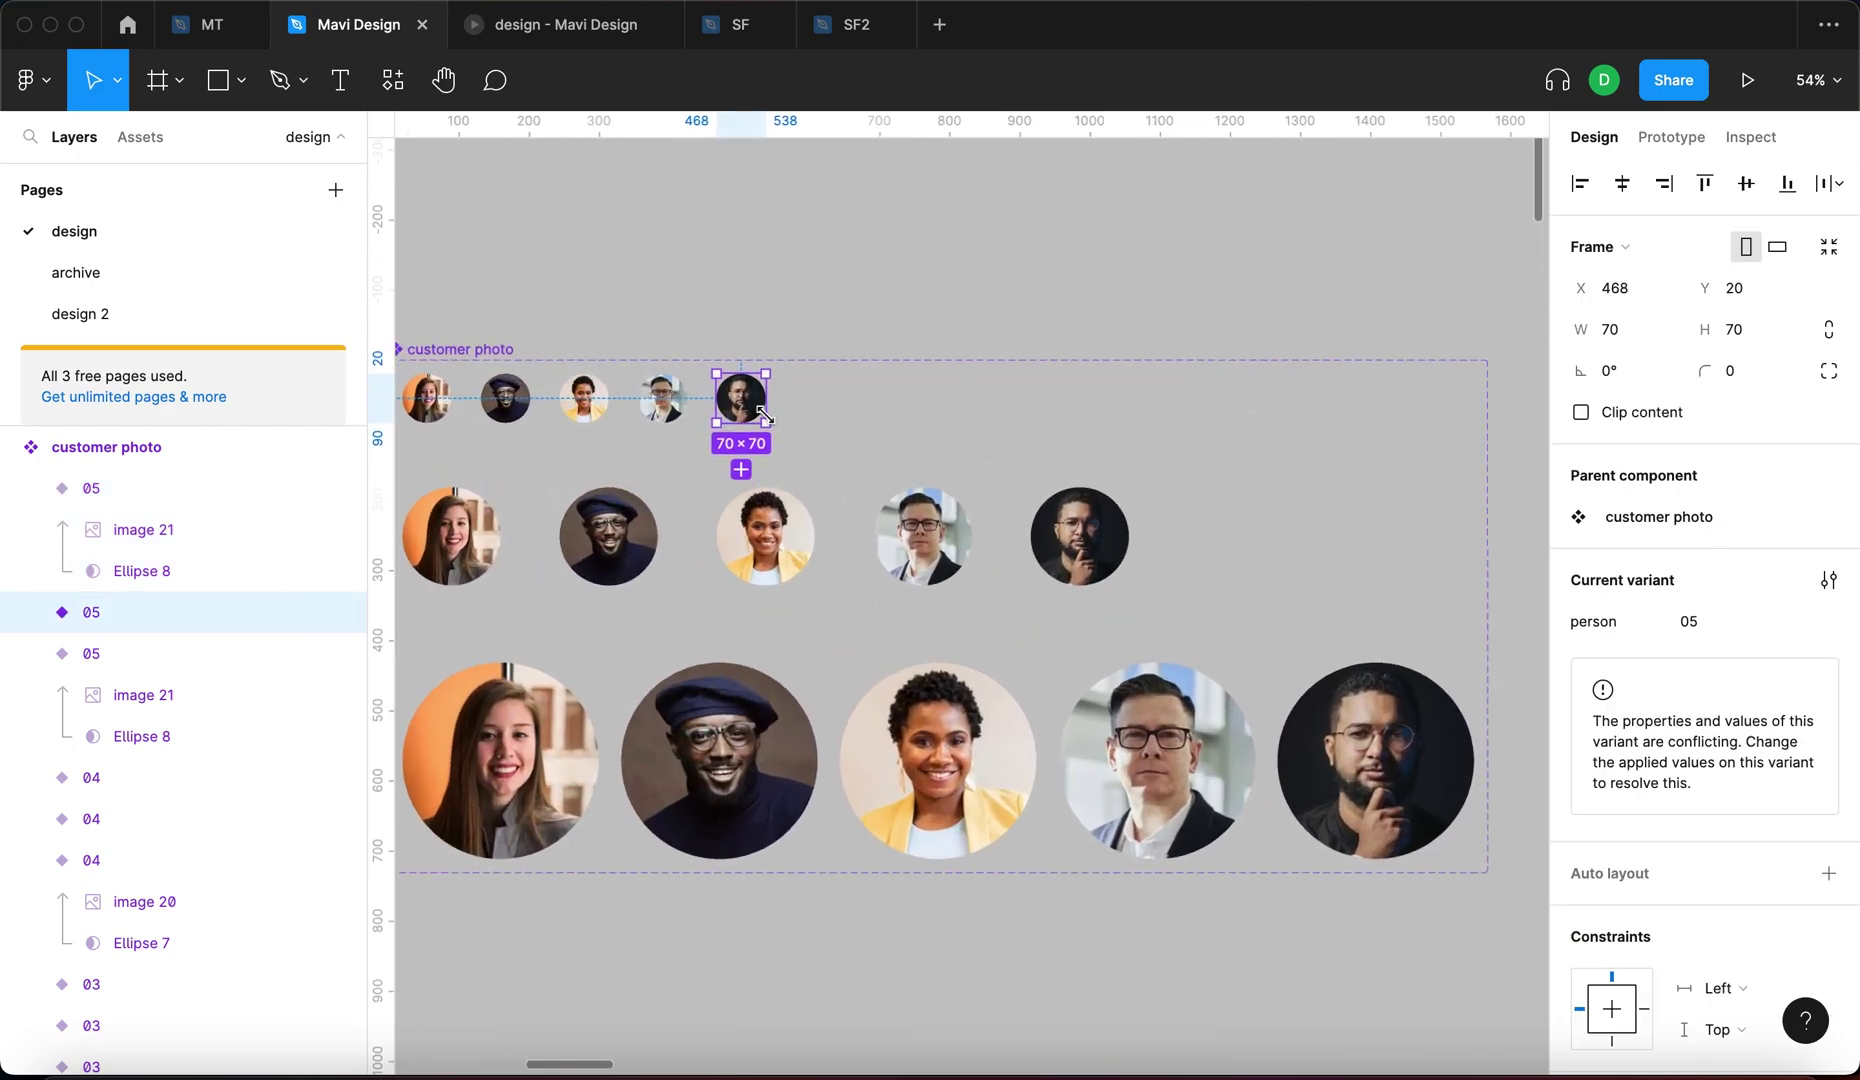
pyautogui.click(1046, 523)
pyautogui.click(1262, 690)
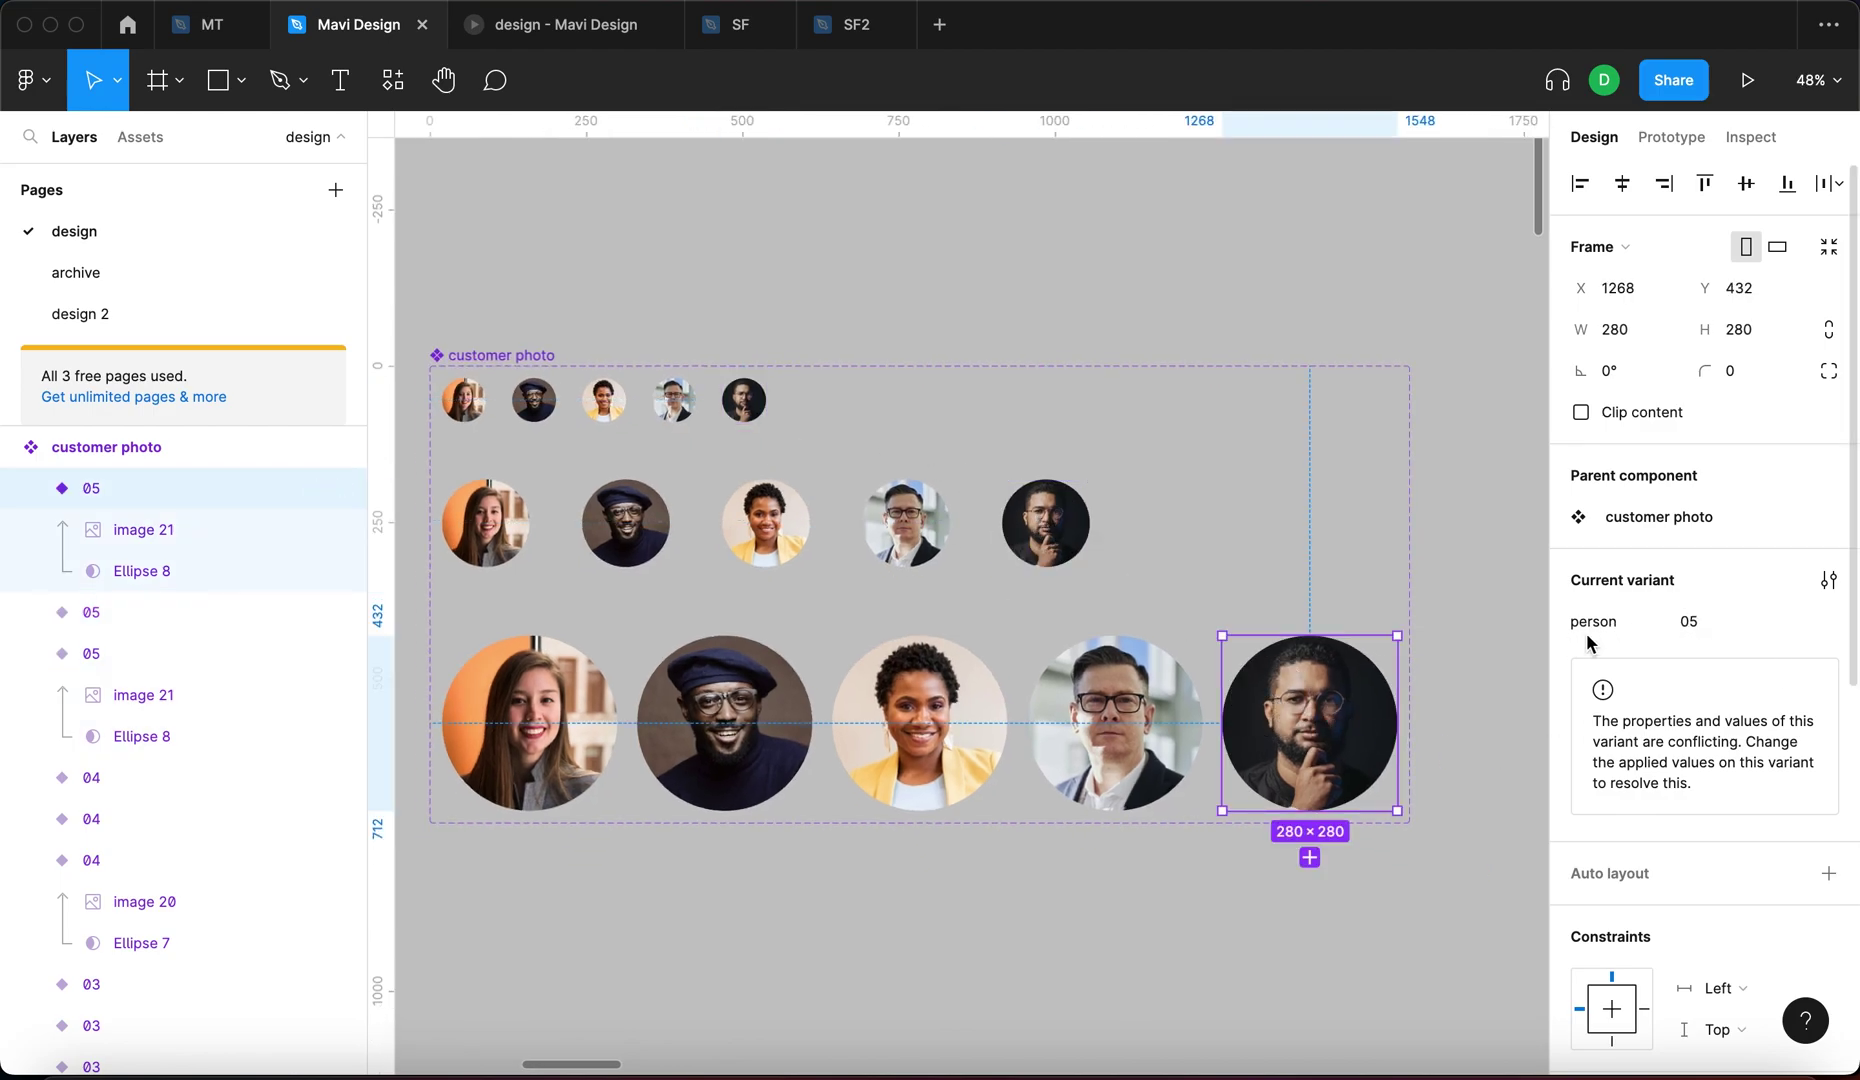
pyautogui.scroll(-2, 992, 305)
pyautogui.hscroll(-1, 992, 305)
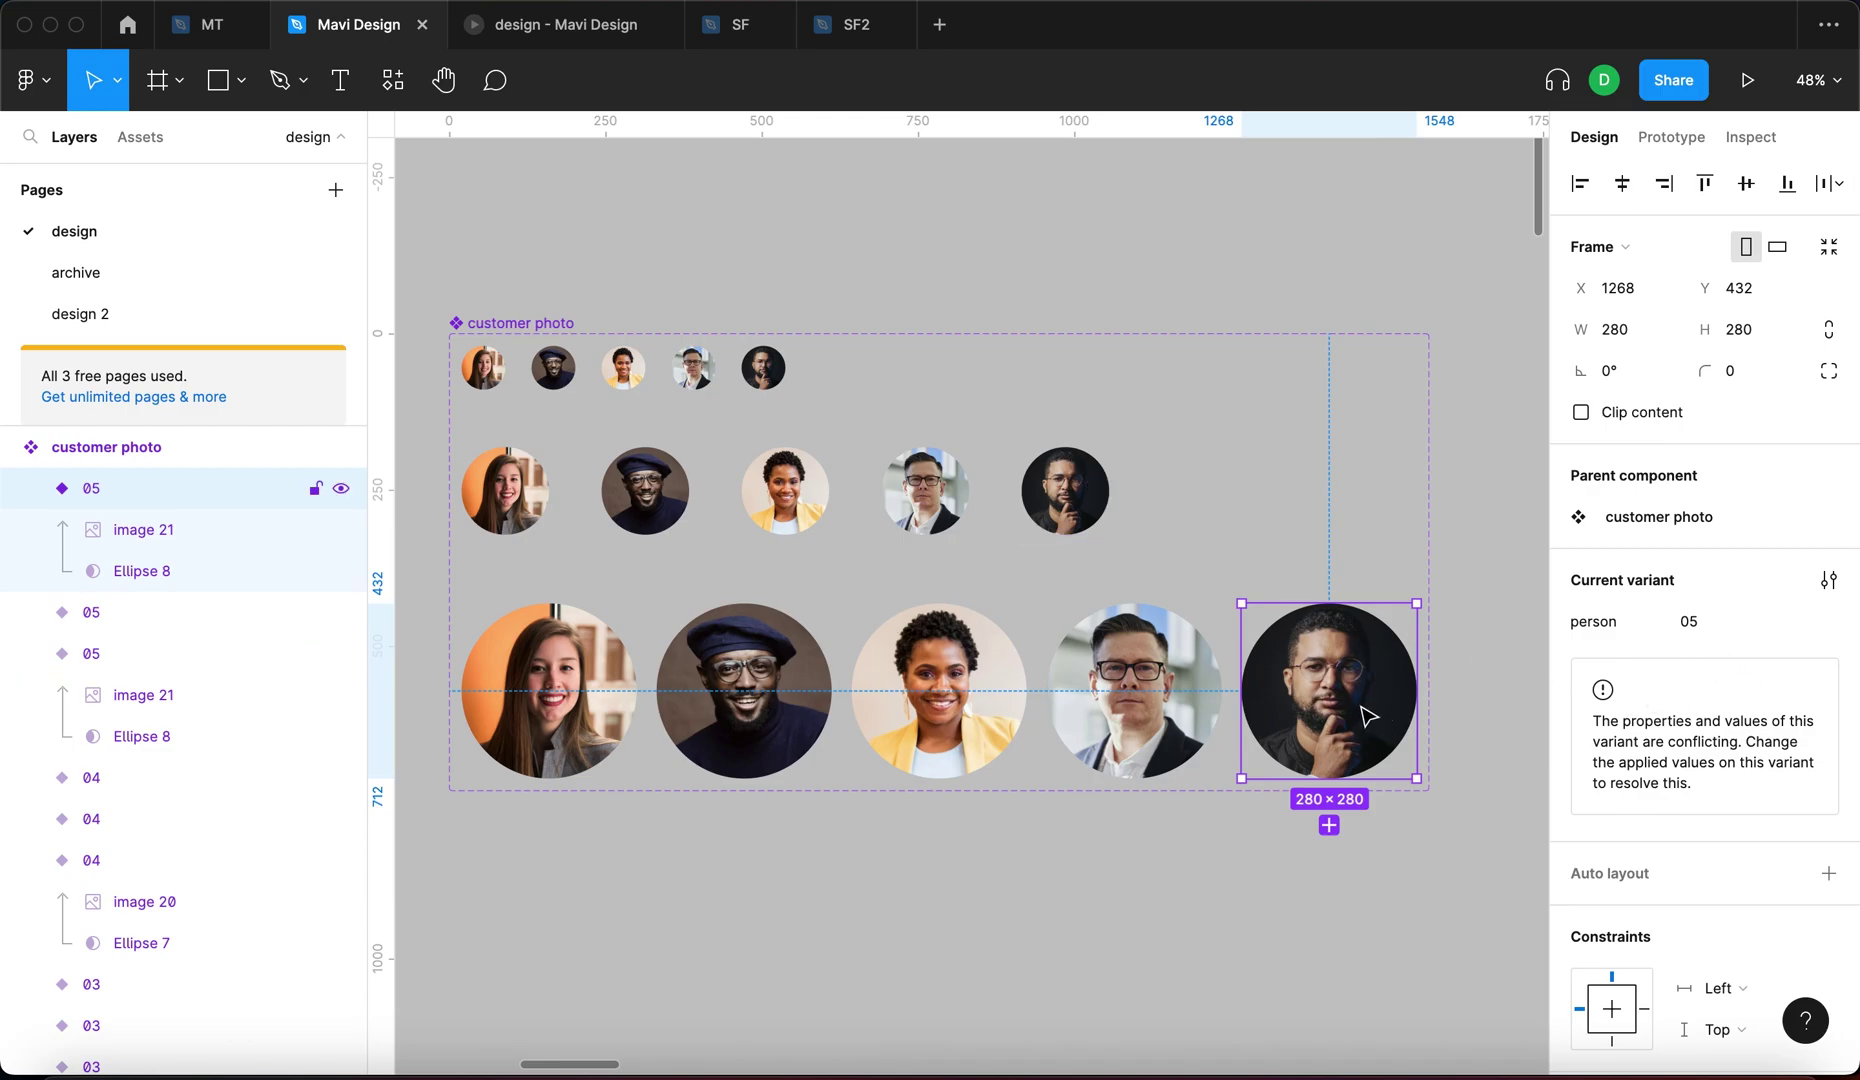
pyautogui.click(1100, 502)
pyautogui.click(765, 368)
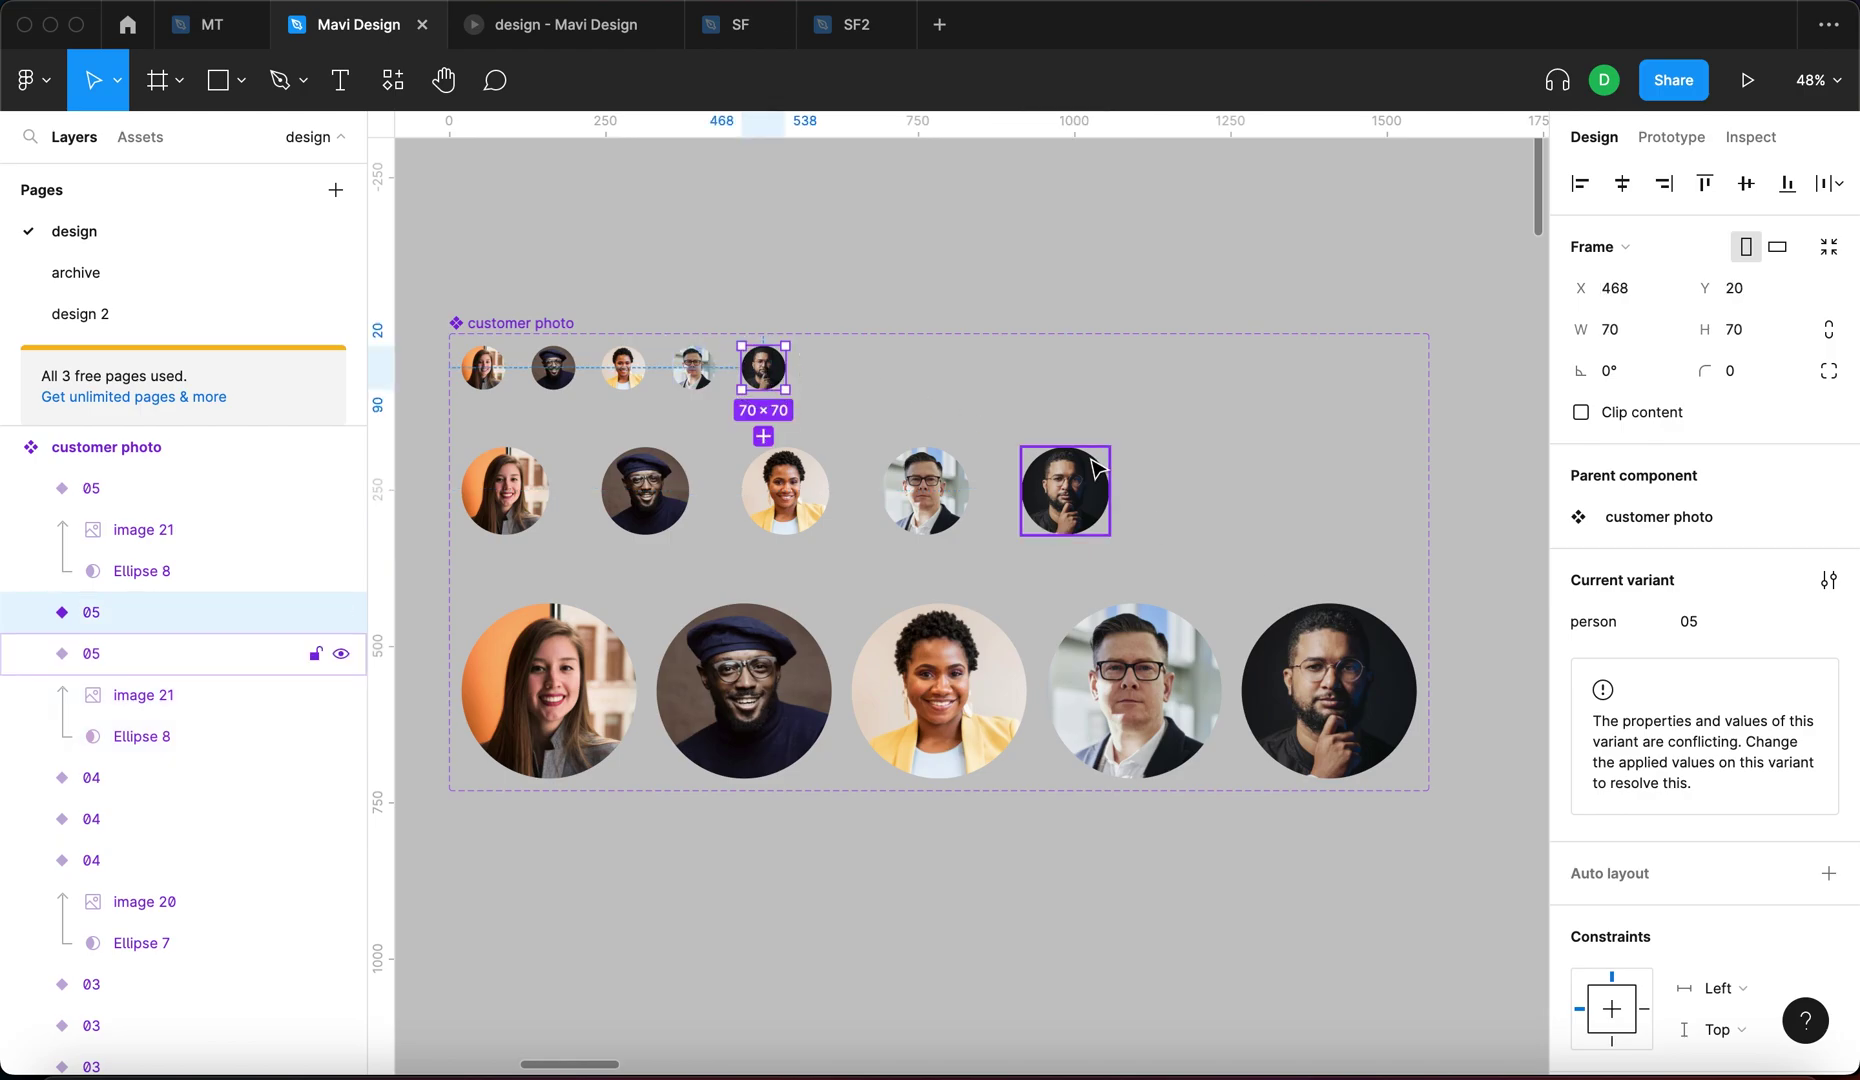
pyautogui.scroll(-3, 1098, 468)
pyautogui.click(1216, 801)
pyautogui.scroll(3, 655, 410)
pyautogui.scroll(-2, 656, 411)
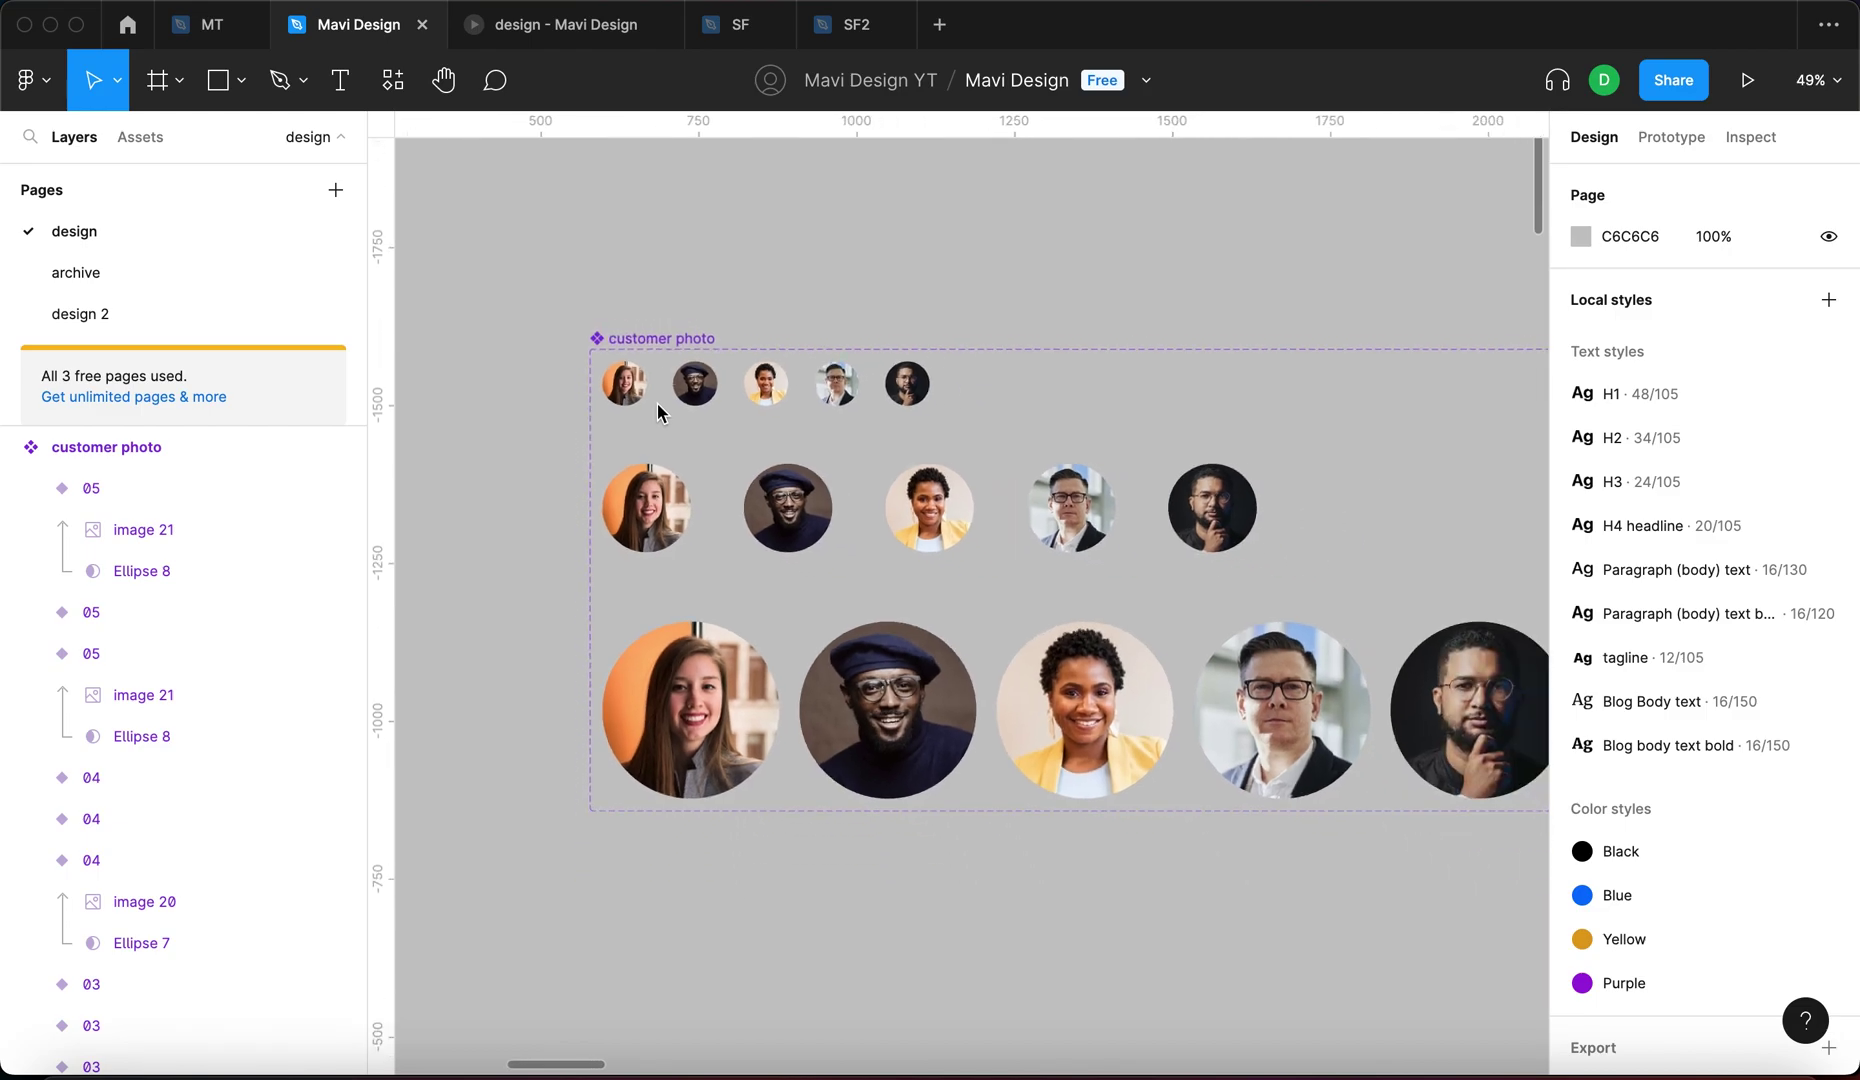
# Add a variant property named "size" to the customer photo component set.
pyautogui.click(666, 338)
pyautogui.scroll(-1, 820, 310)
pyautogui.hscroll(1, 820, 310)
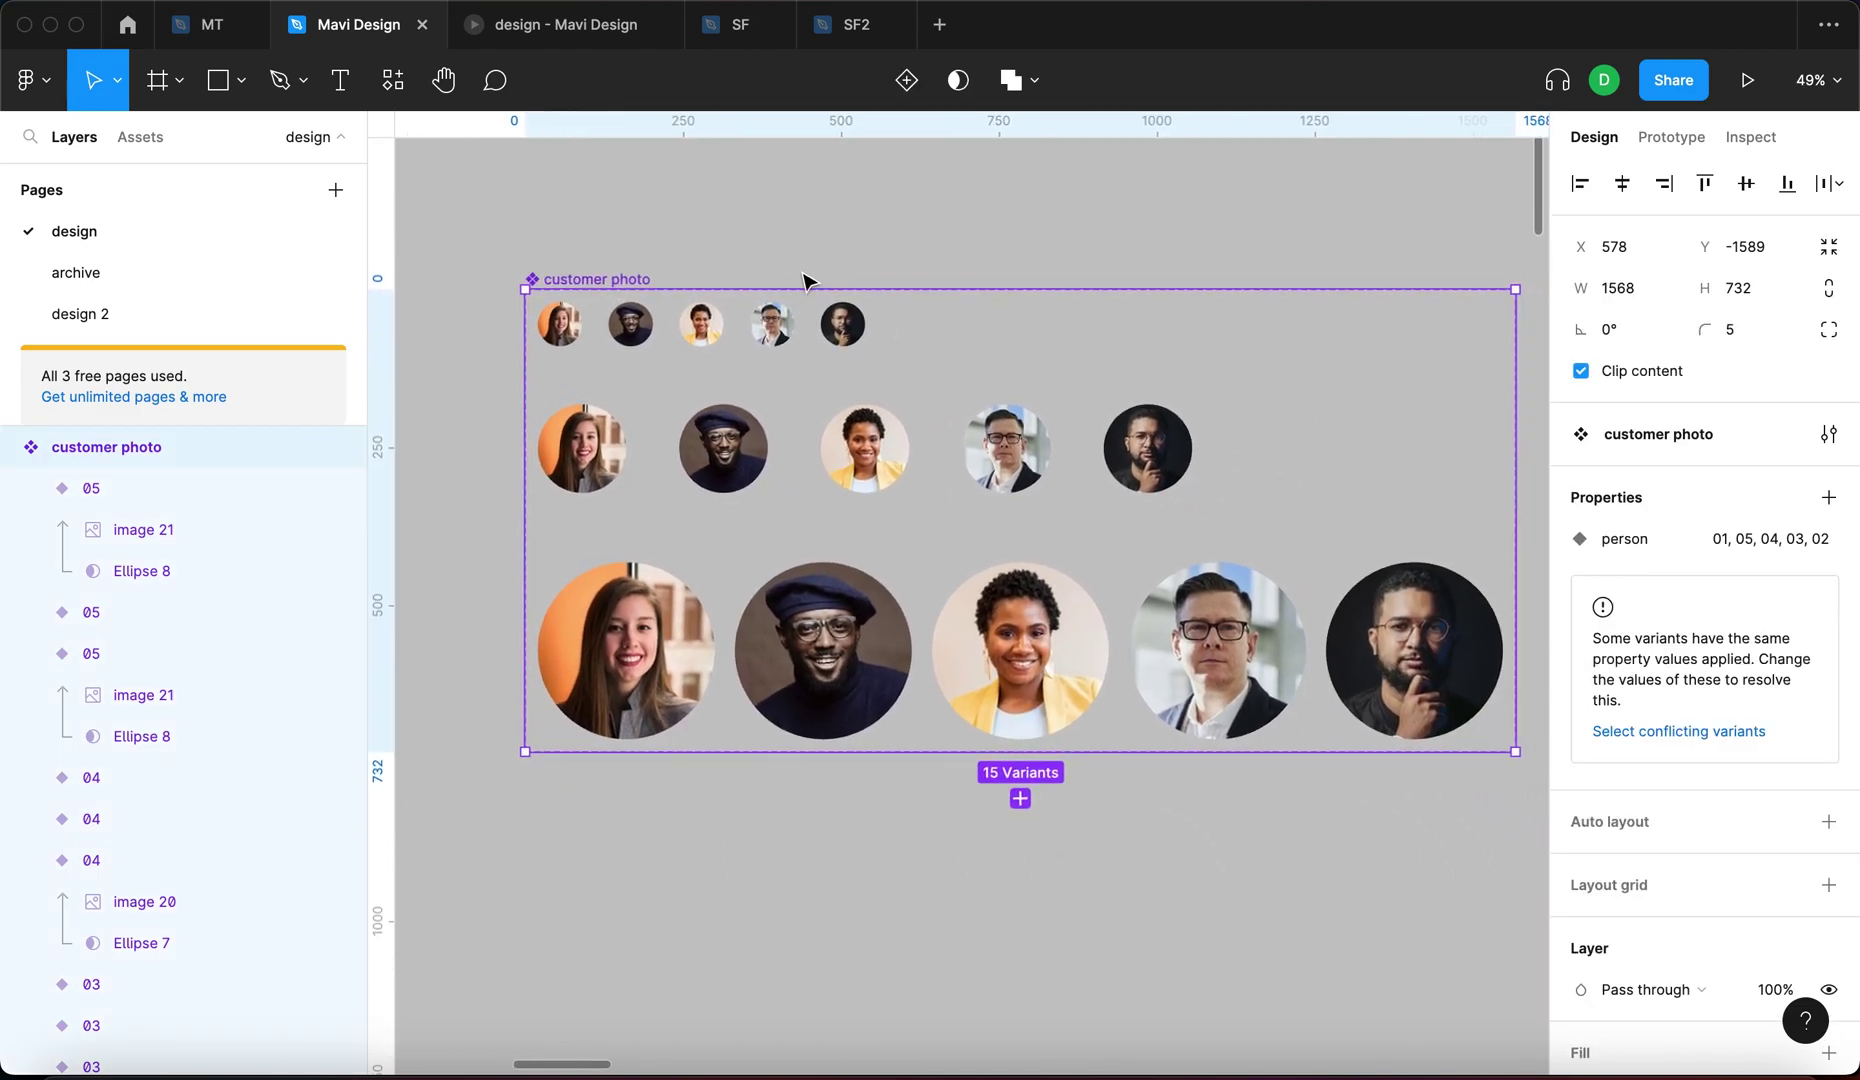
pyautogui.click(1829, 498)
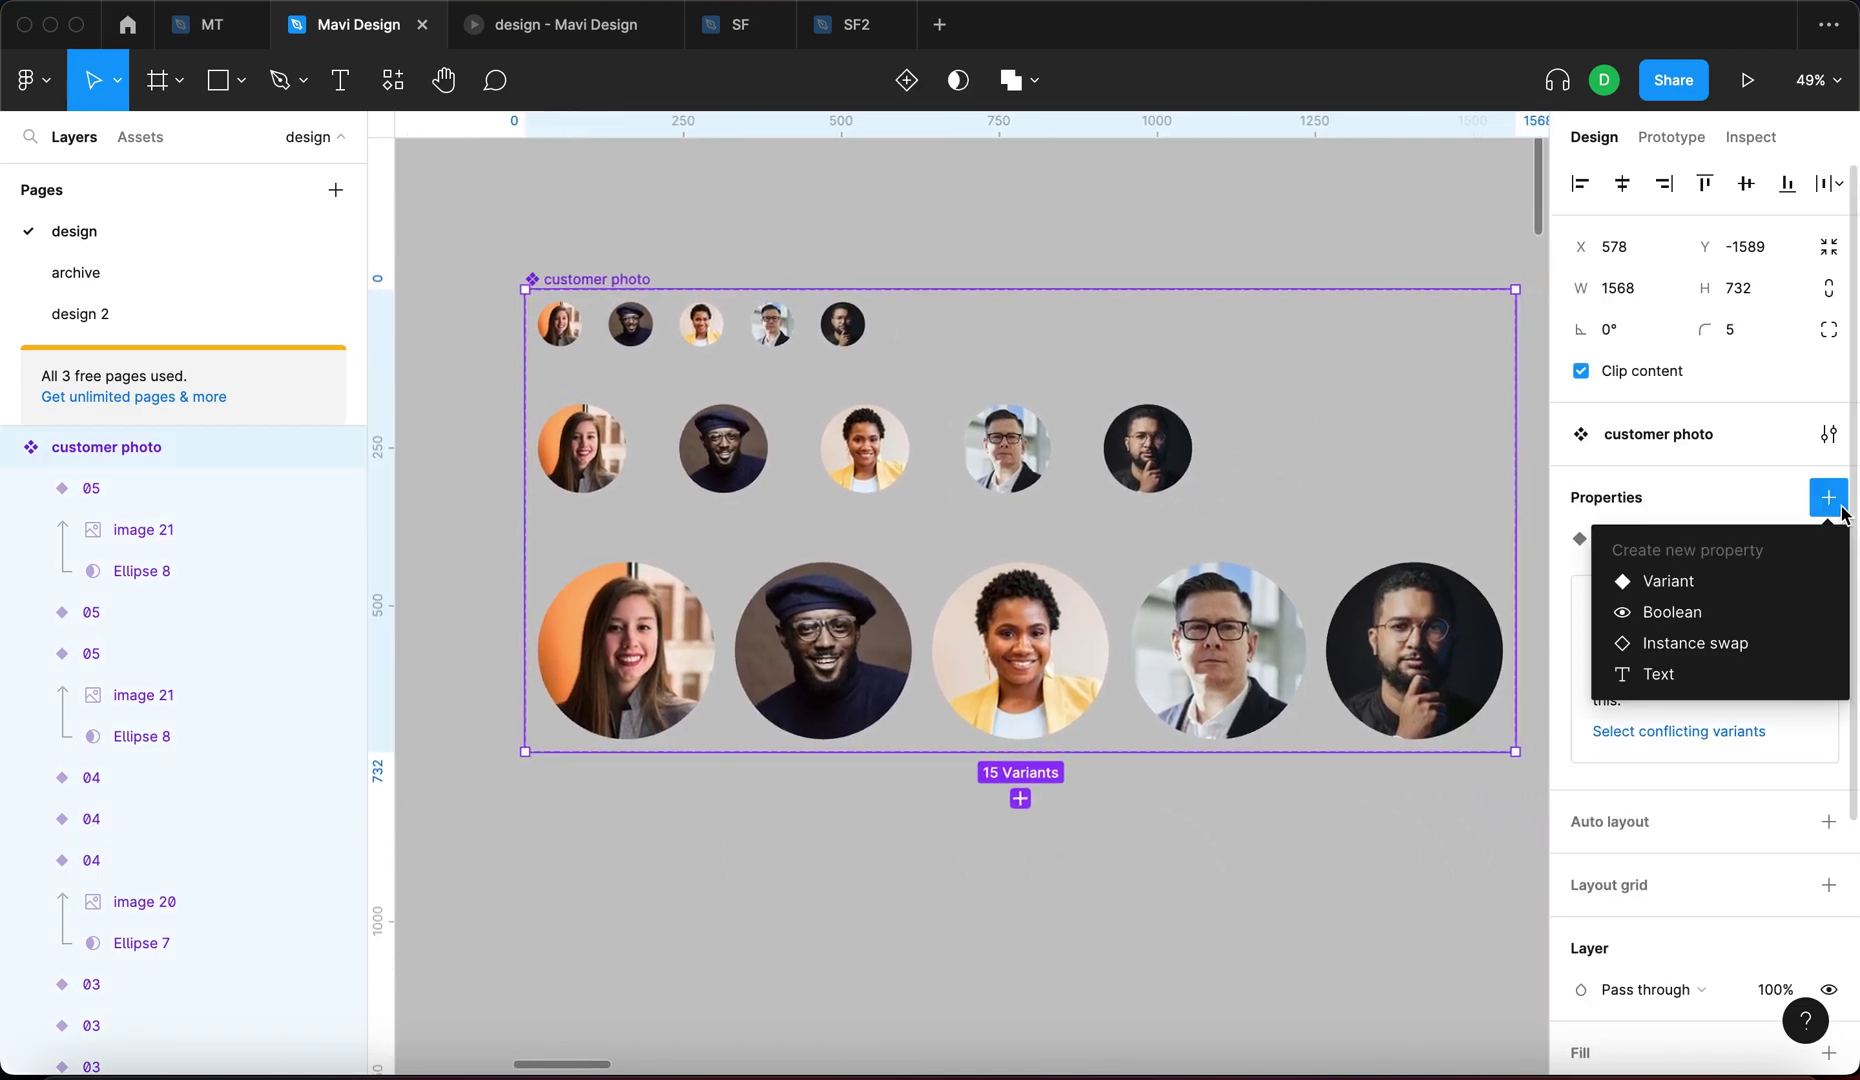
pyautogui.click(1740, 588)
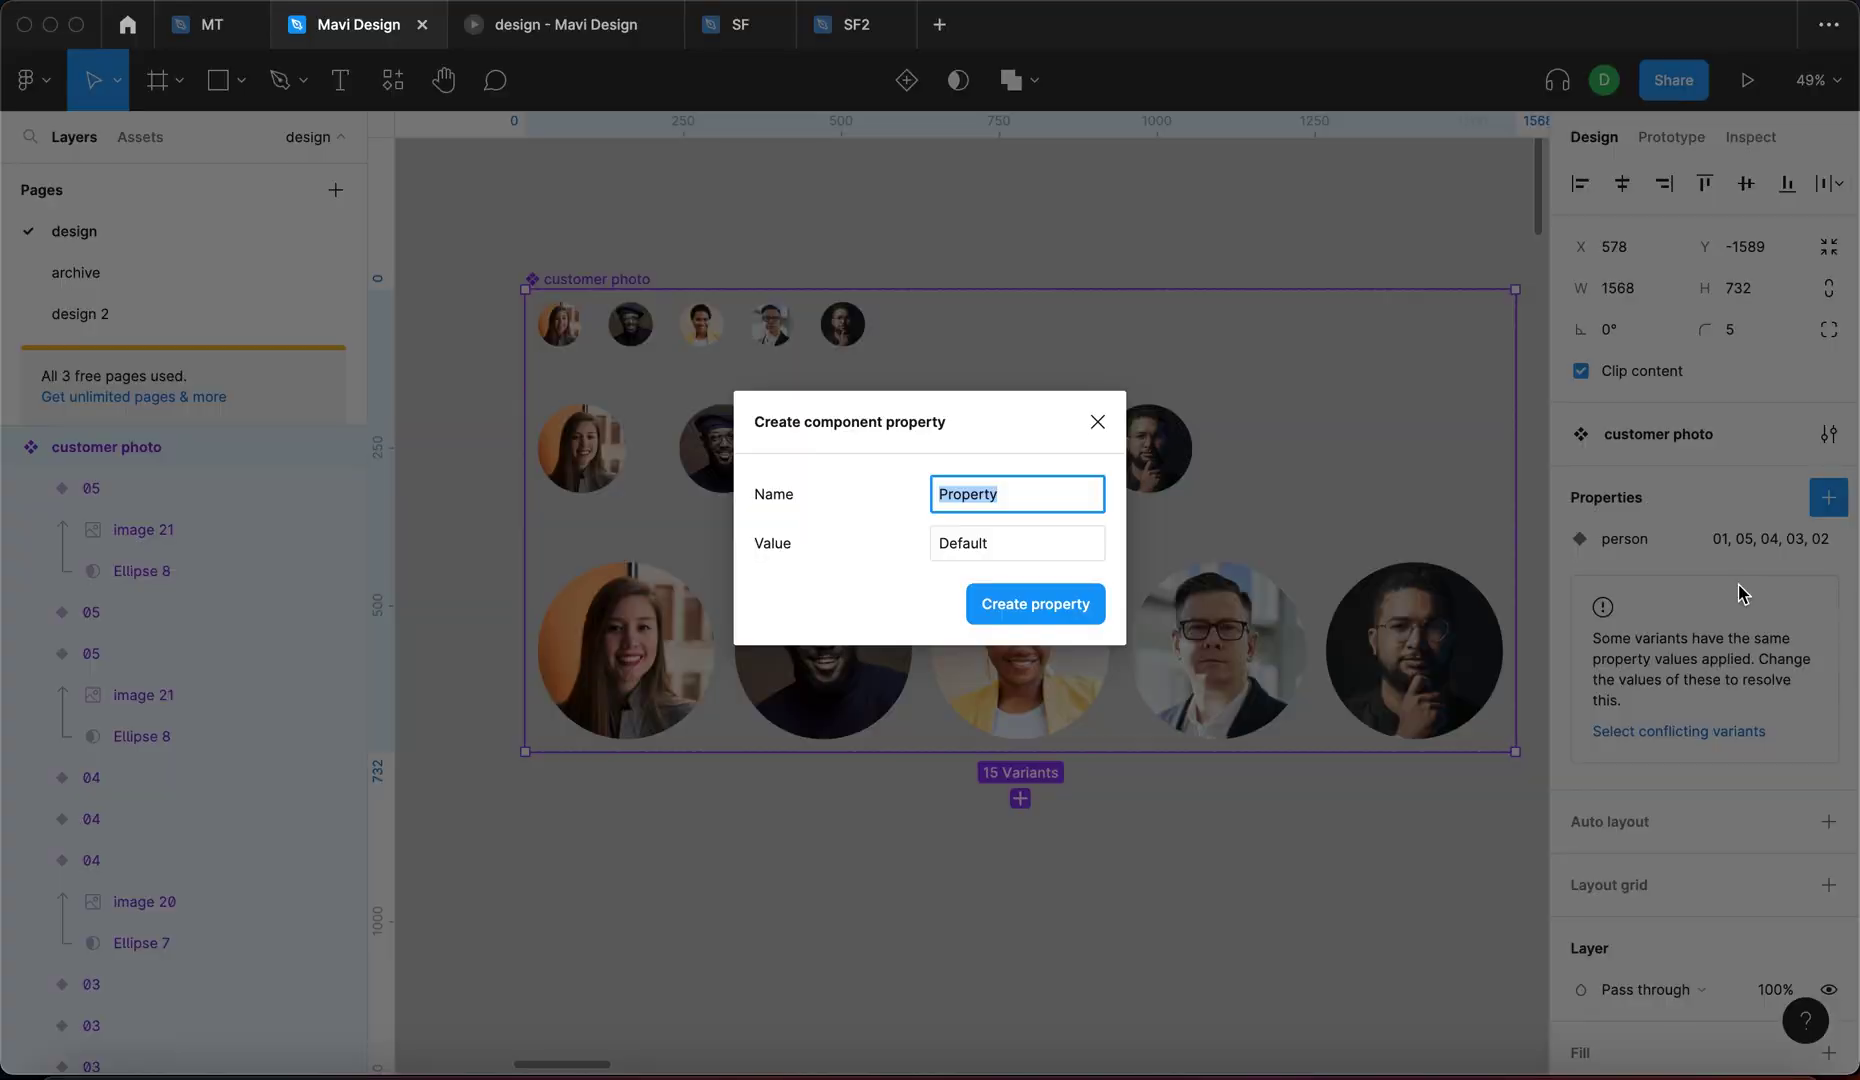
pyautogui.write('size')
pyautogui.press('Return')
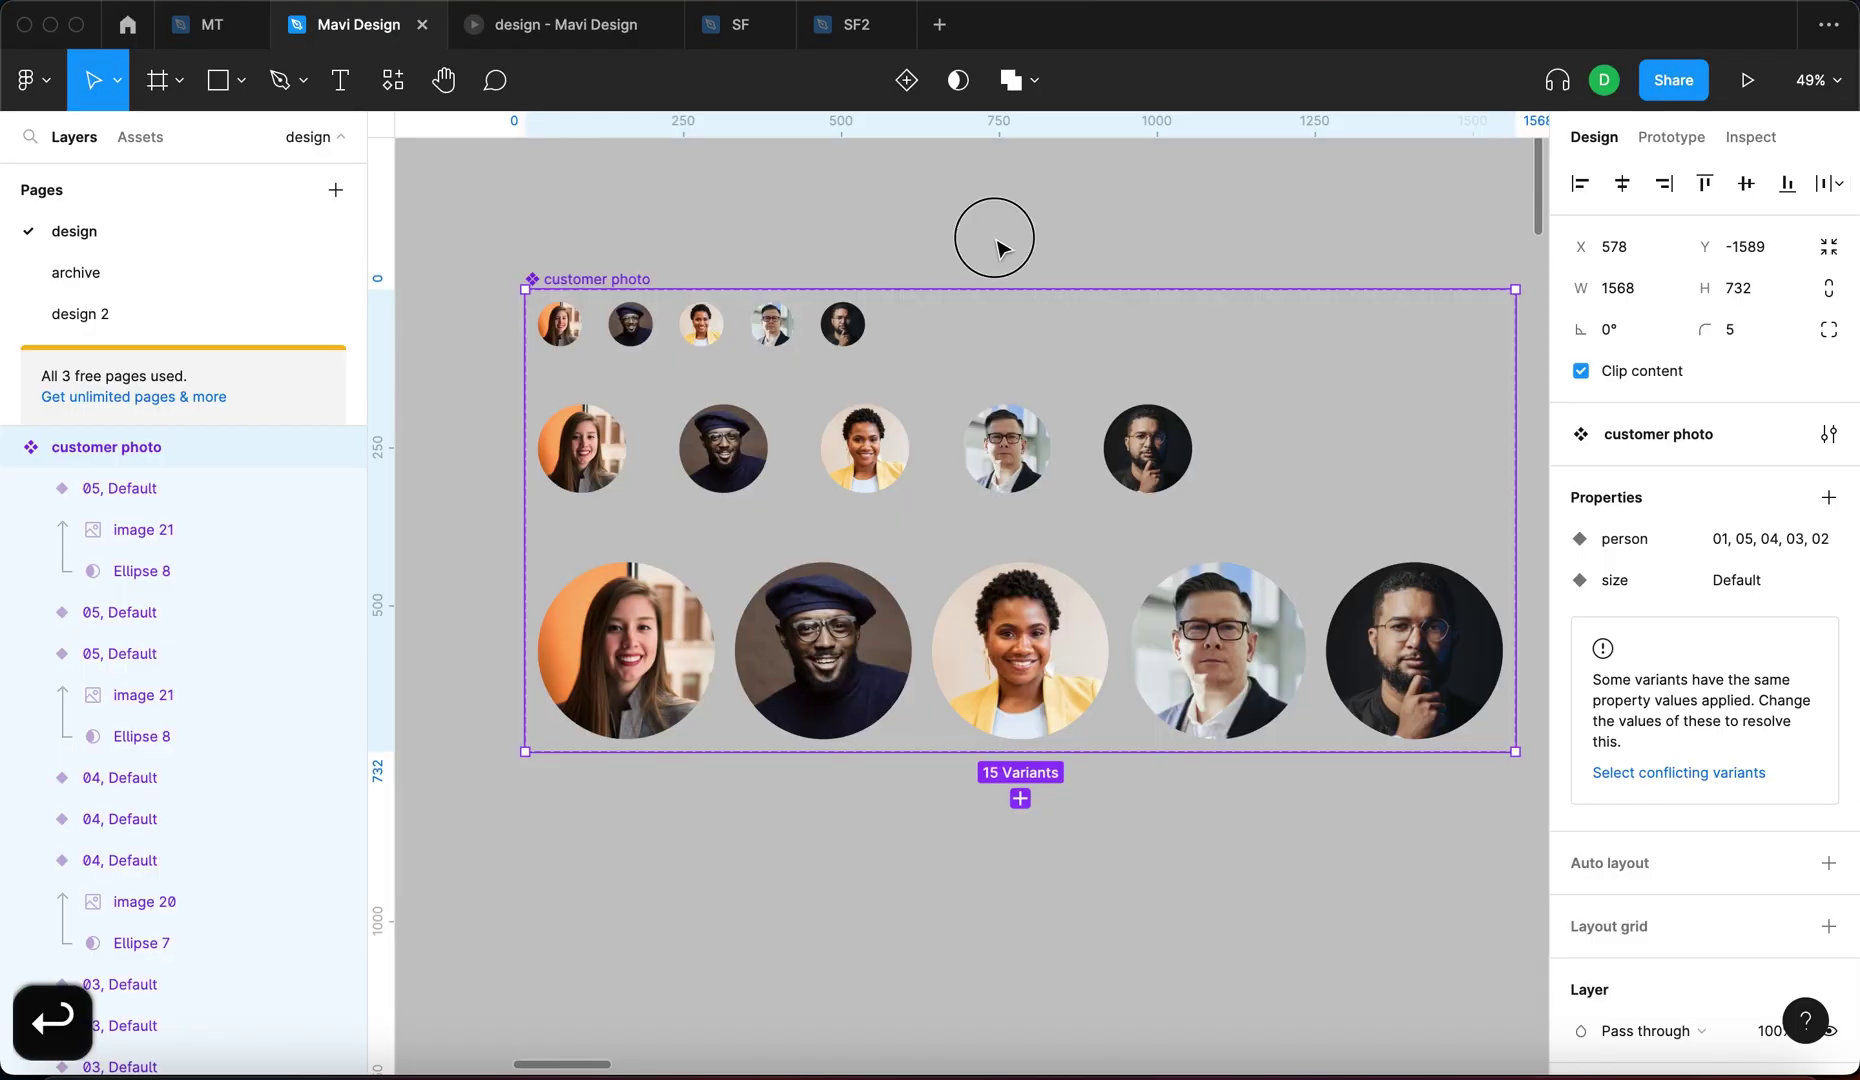
# Set the size property of the five smallest photos to "small".
pyautogui.click(558, 323)
pyautogui.keyDown('shift'); pyautogui.click(630, 323); pyautogui.keyUp('shift')
pyautogui.keyDown('shift'); pyautogui.click(702, 323); pyautogui.keyUp('shift')
pyautogui.keyDown('shift'); pyautogui.click(772, 323); pyautogui.keyUp('shift')
pyautogui.keyDown('shift'); pyautogui.click(843, 323); pyautogui.keyUp('shift')
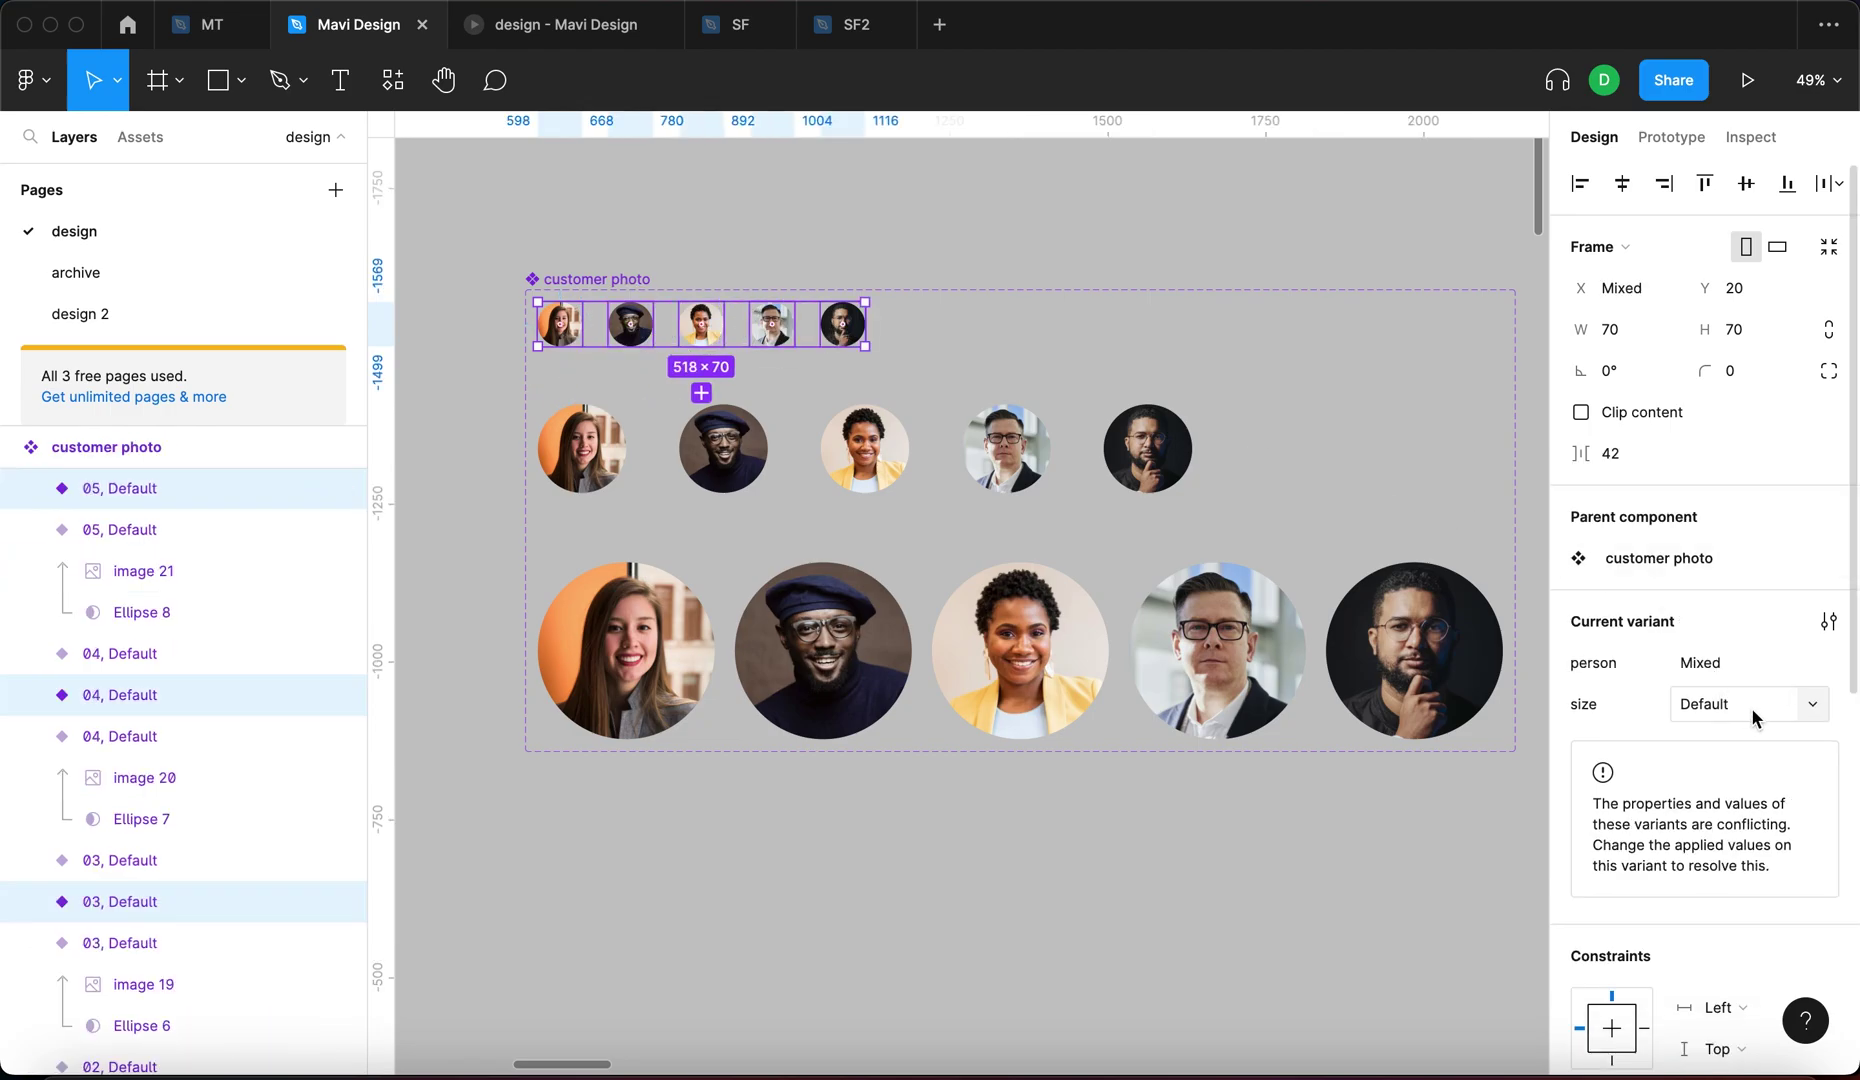
pyautogui.click(1668, 706)
pyautogui.write('small')
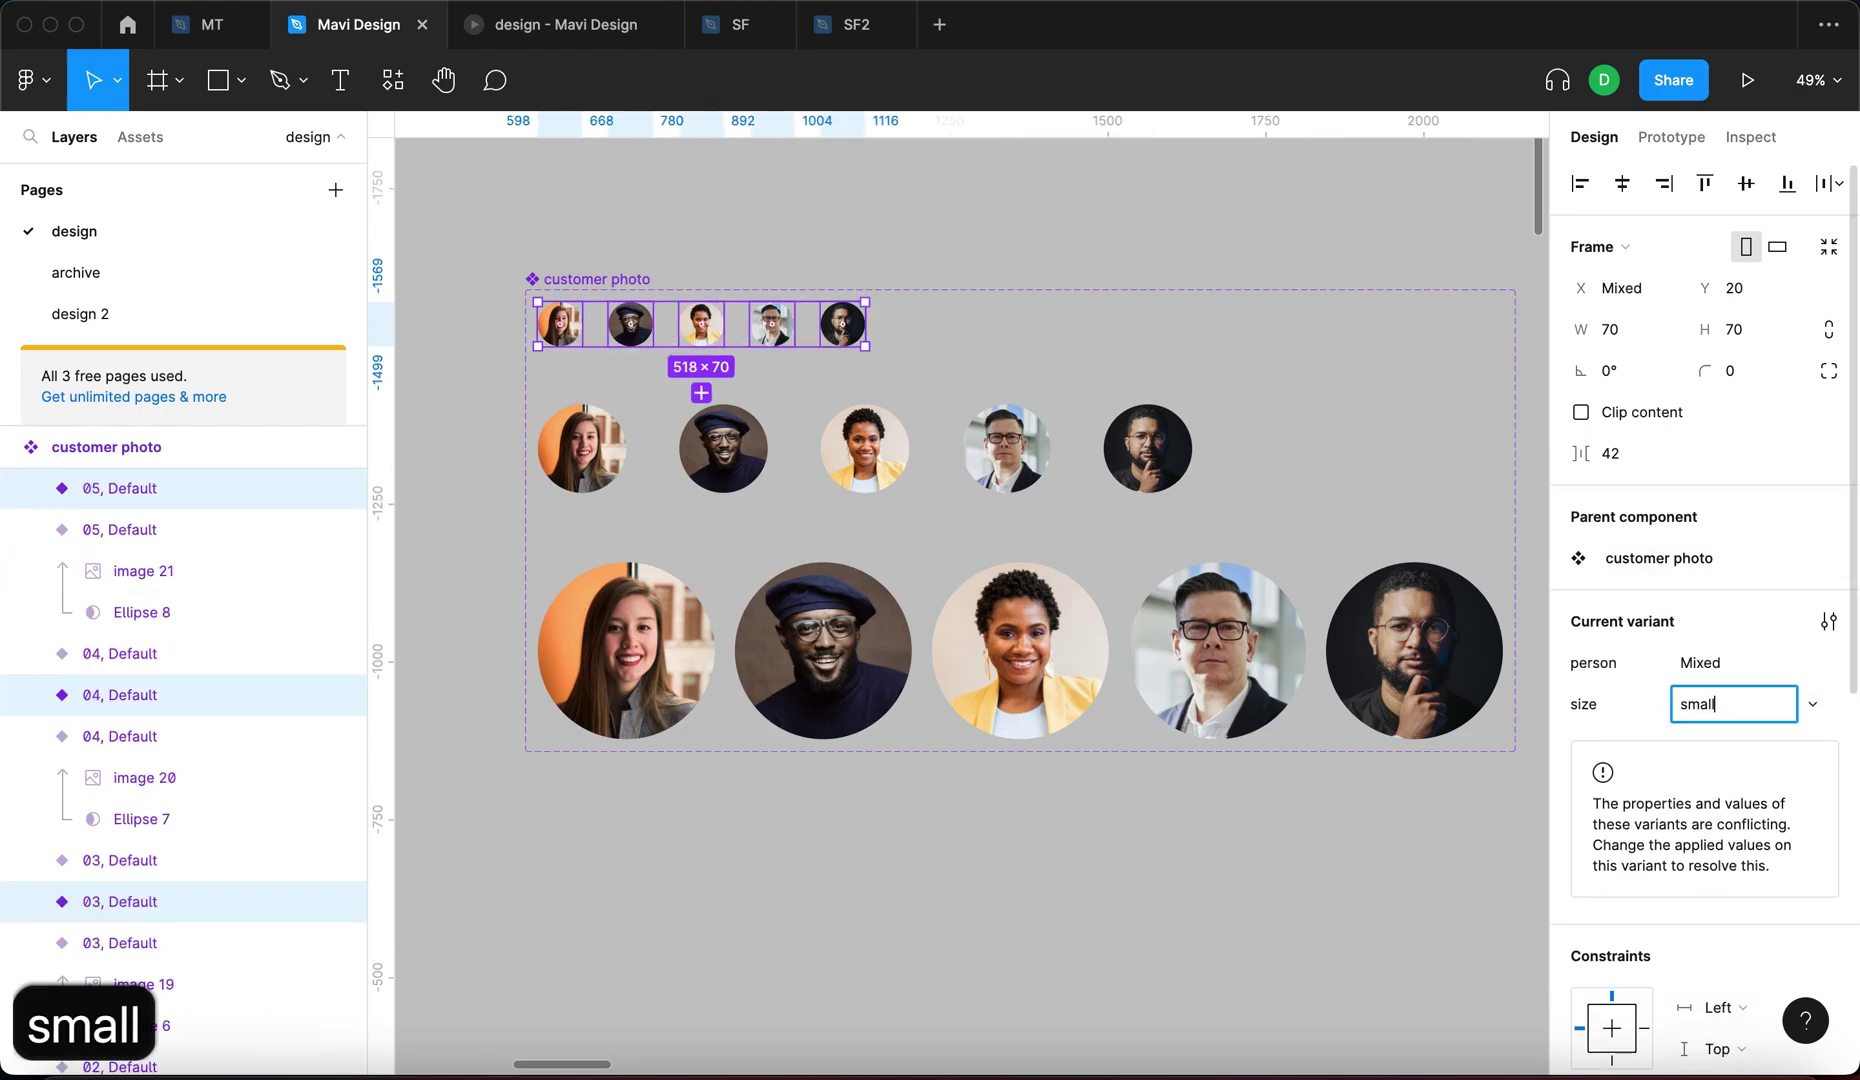
pyautogui.press('Return')
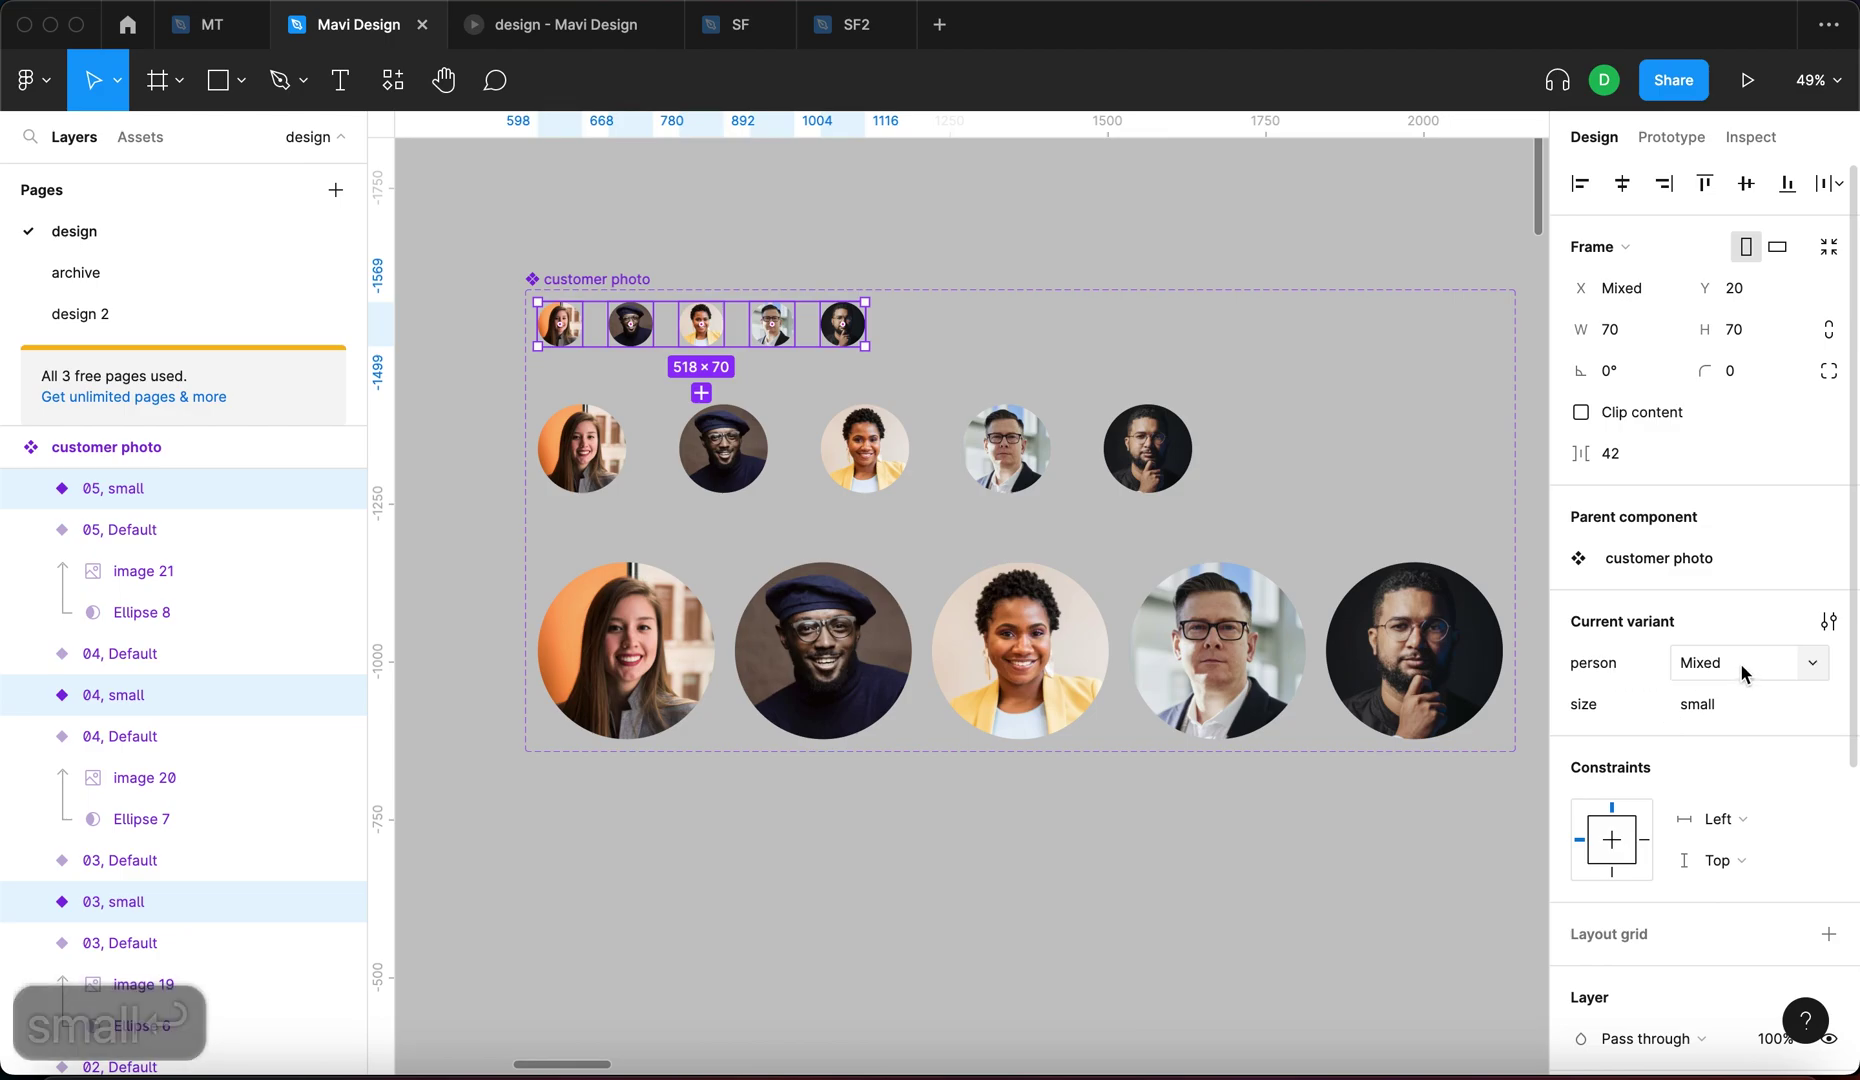
# Check the person and size values of the small photo row and the size value of the medium photo row.
pyautogui.click(1710, 664)
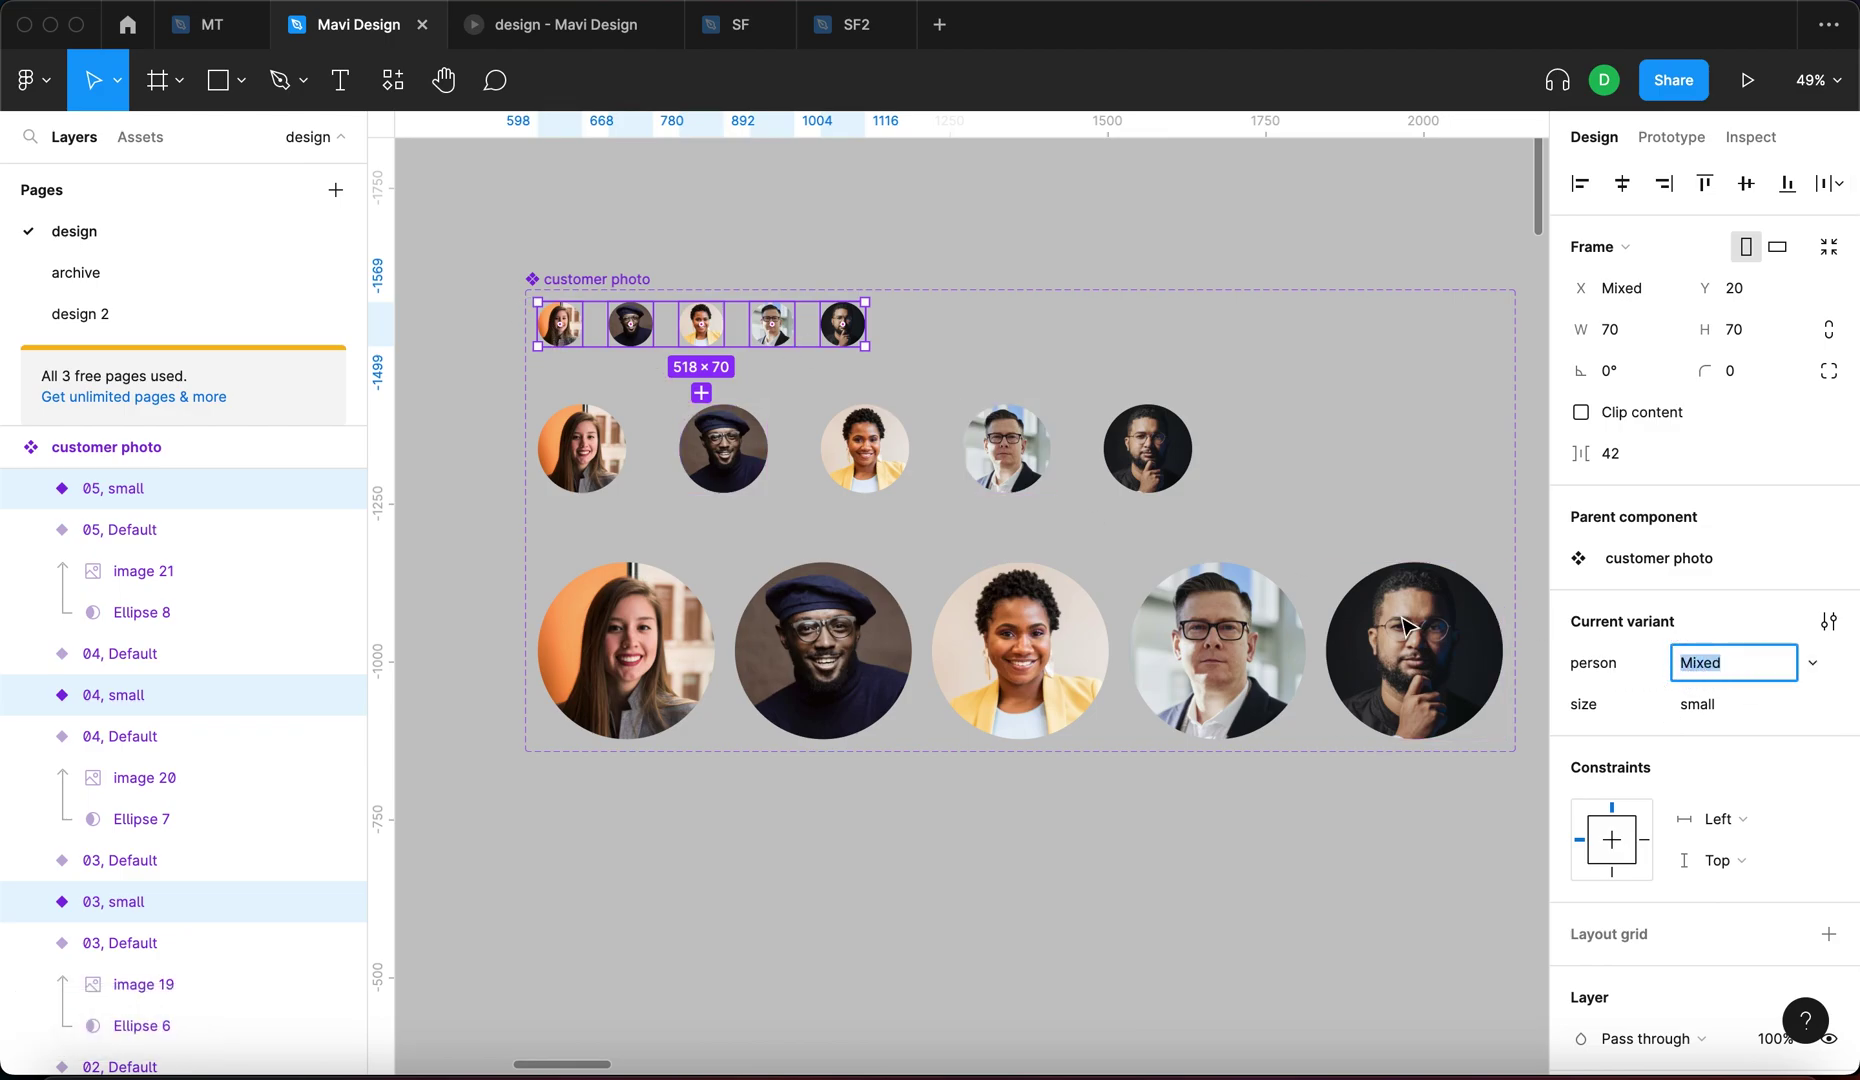
pyautogui.click(1648, 706)
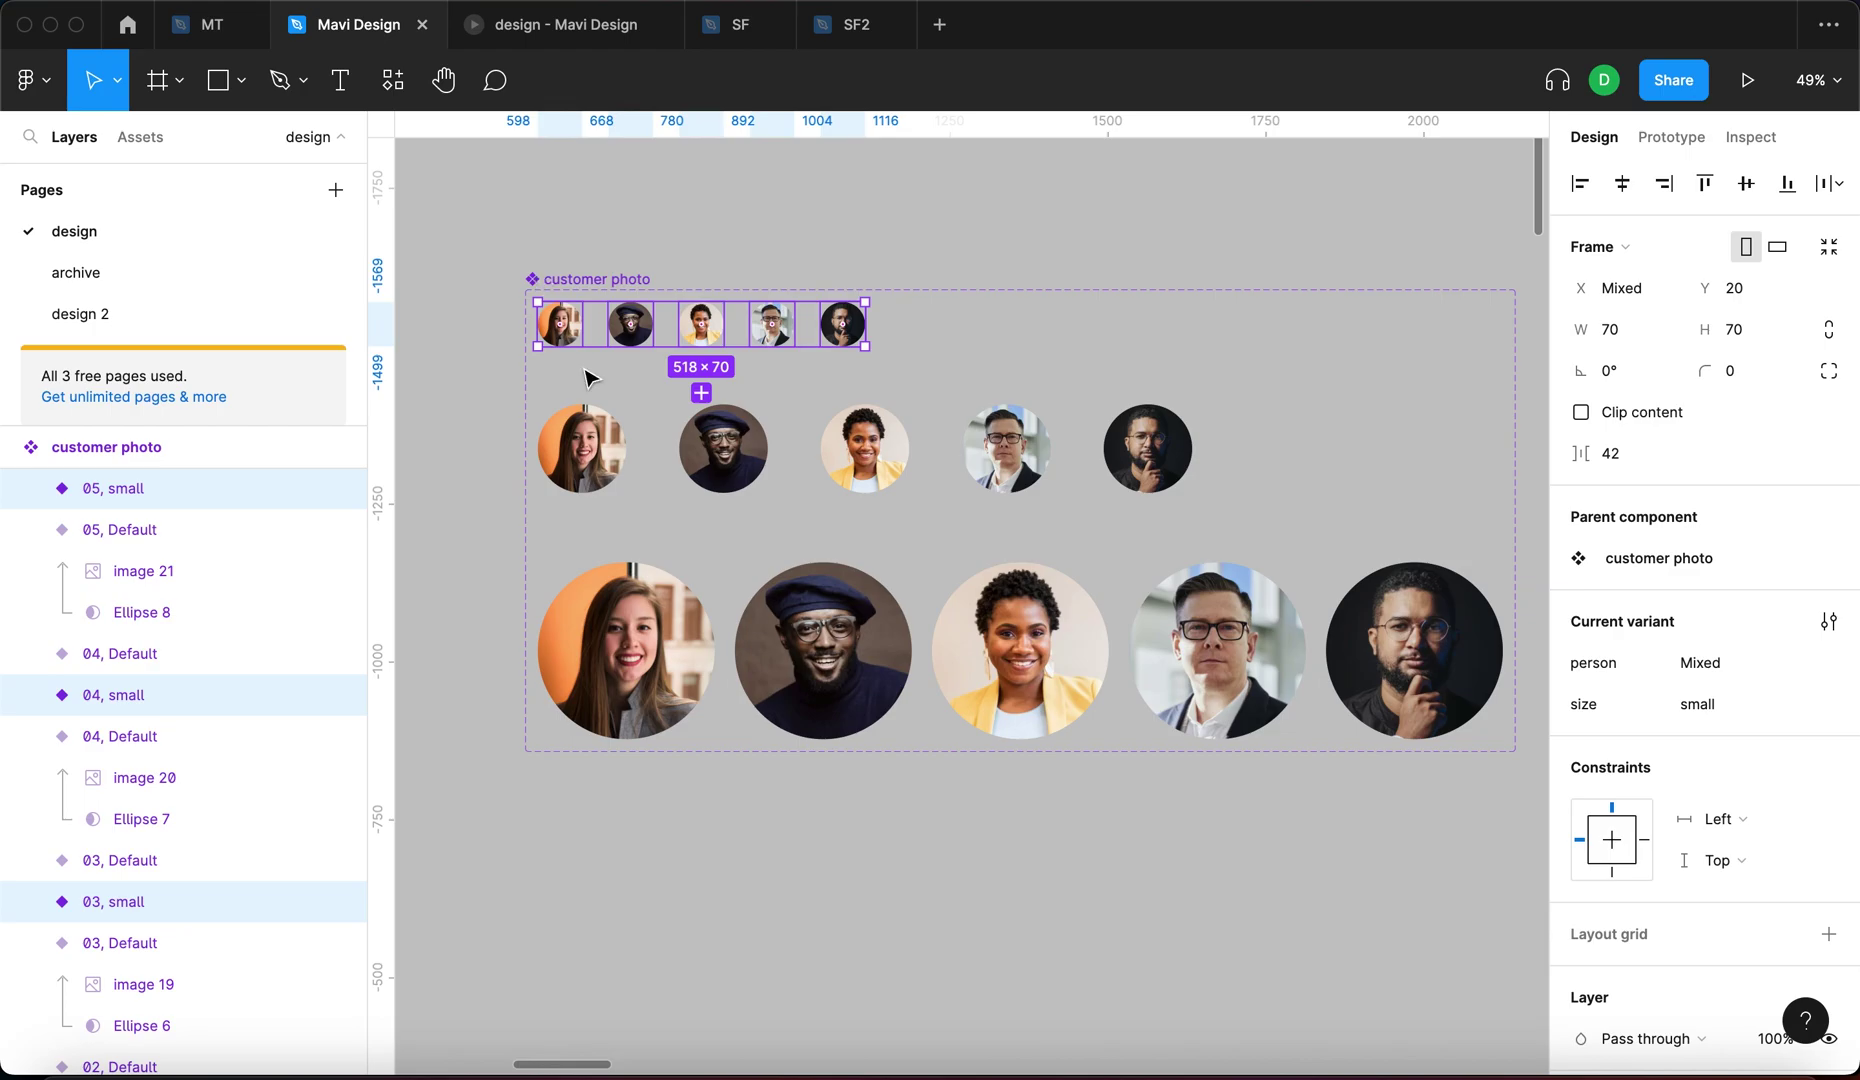
pyautogui.click(1690, 705)
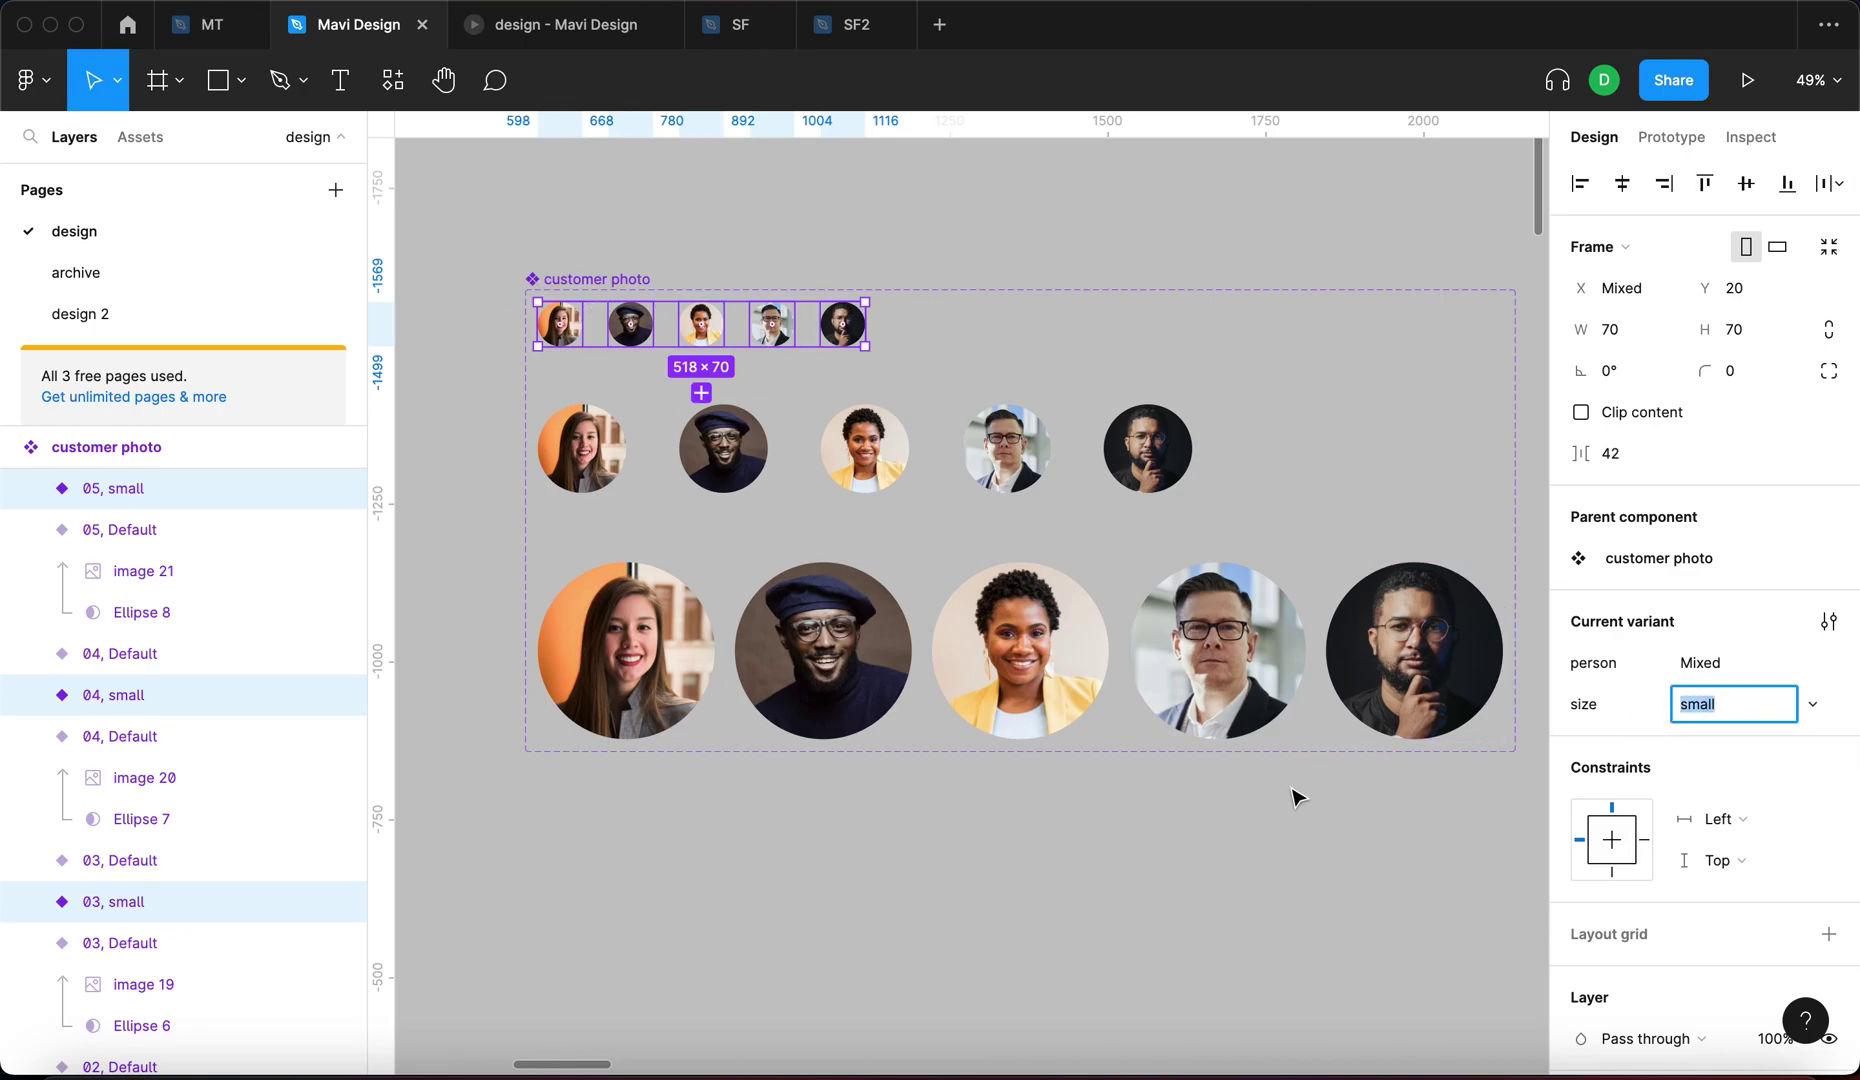
pyautogui.click(1281, 903)
pyautogui.click(548, 435)
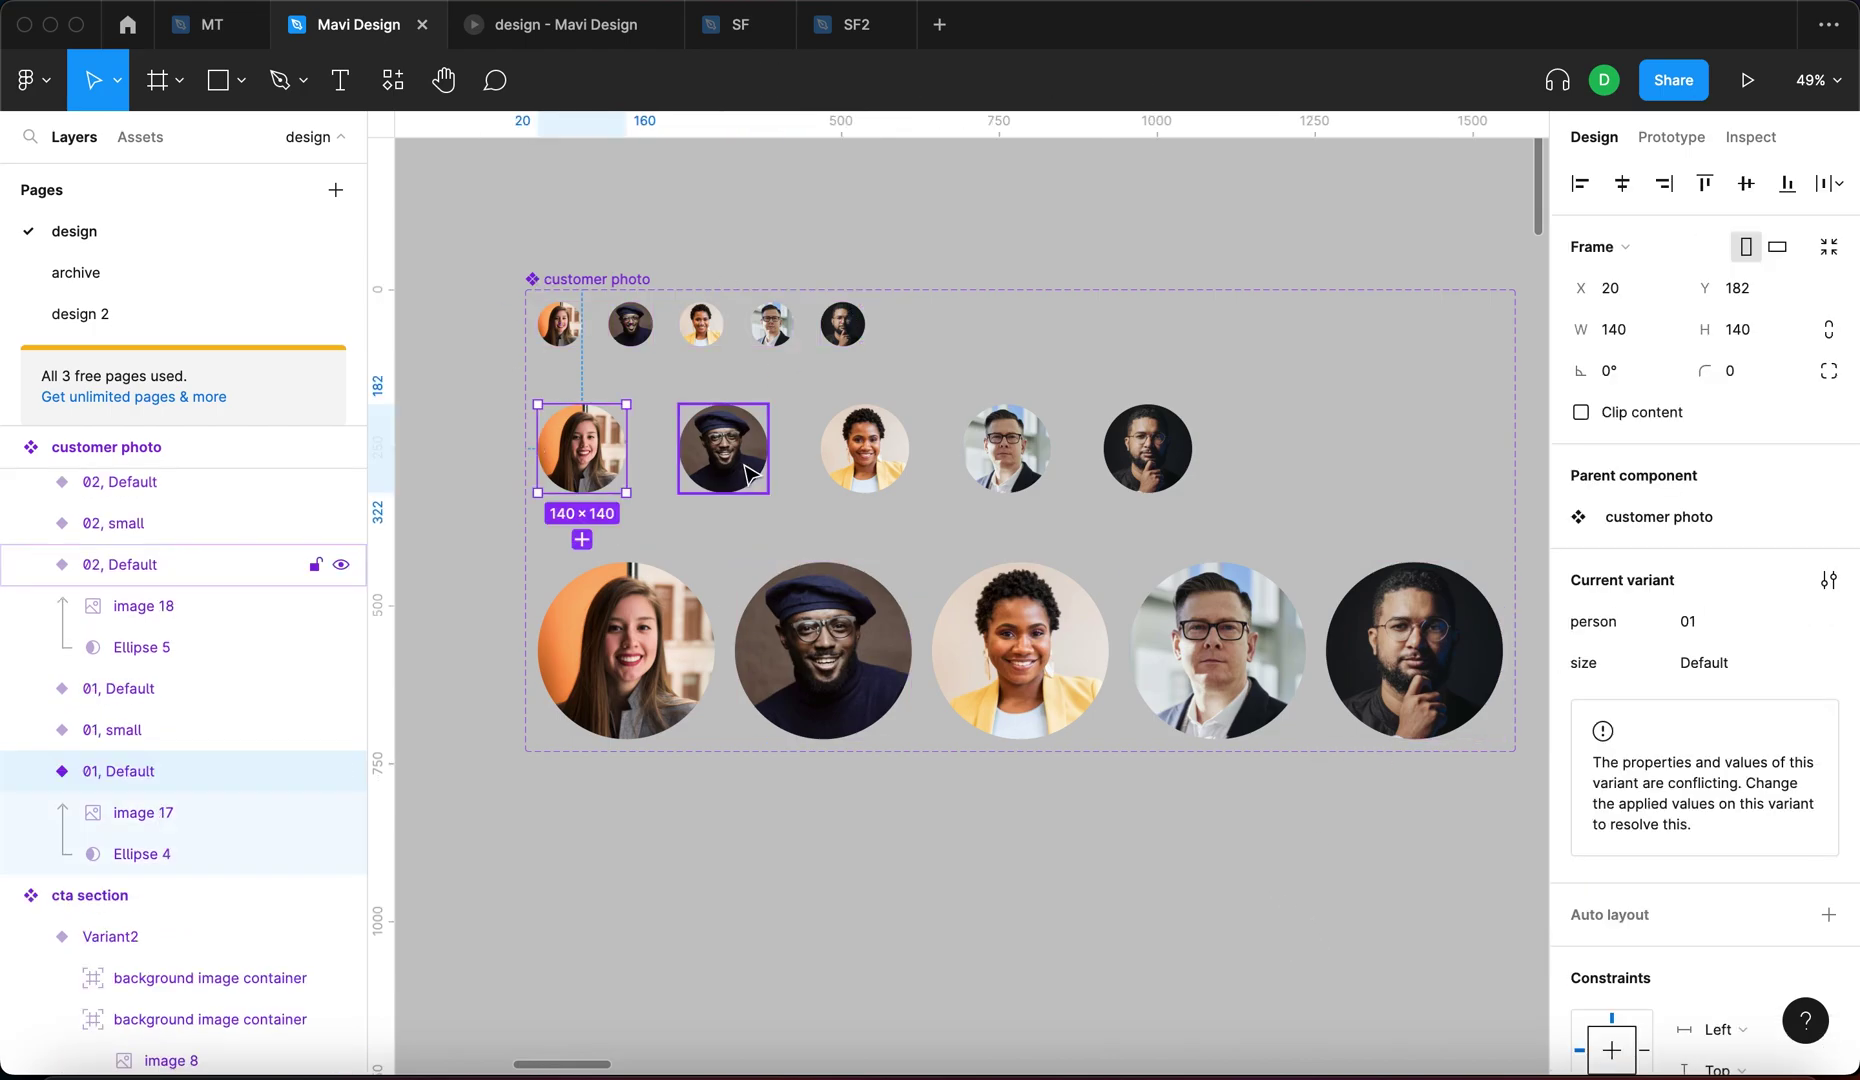
pyautogui.keyDown('shift'); pyautogui.click(748, 472); pyautogui.keyUp('shift')
pyautogui.press('super+a')
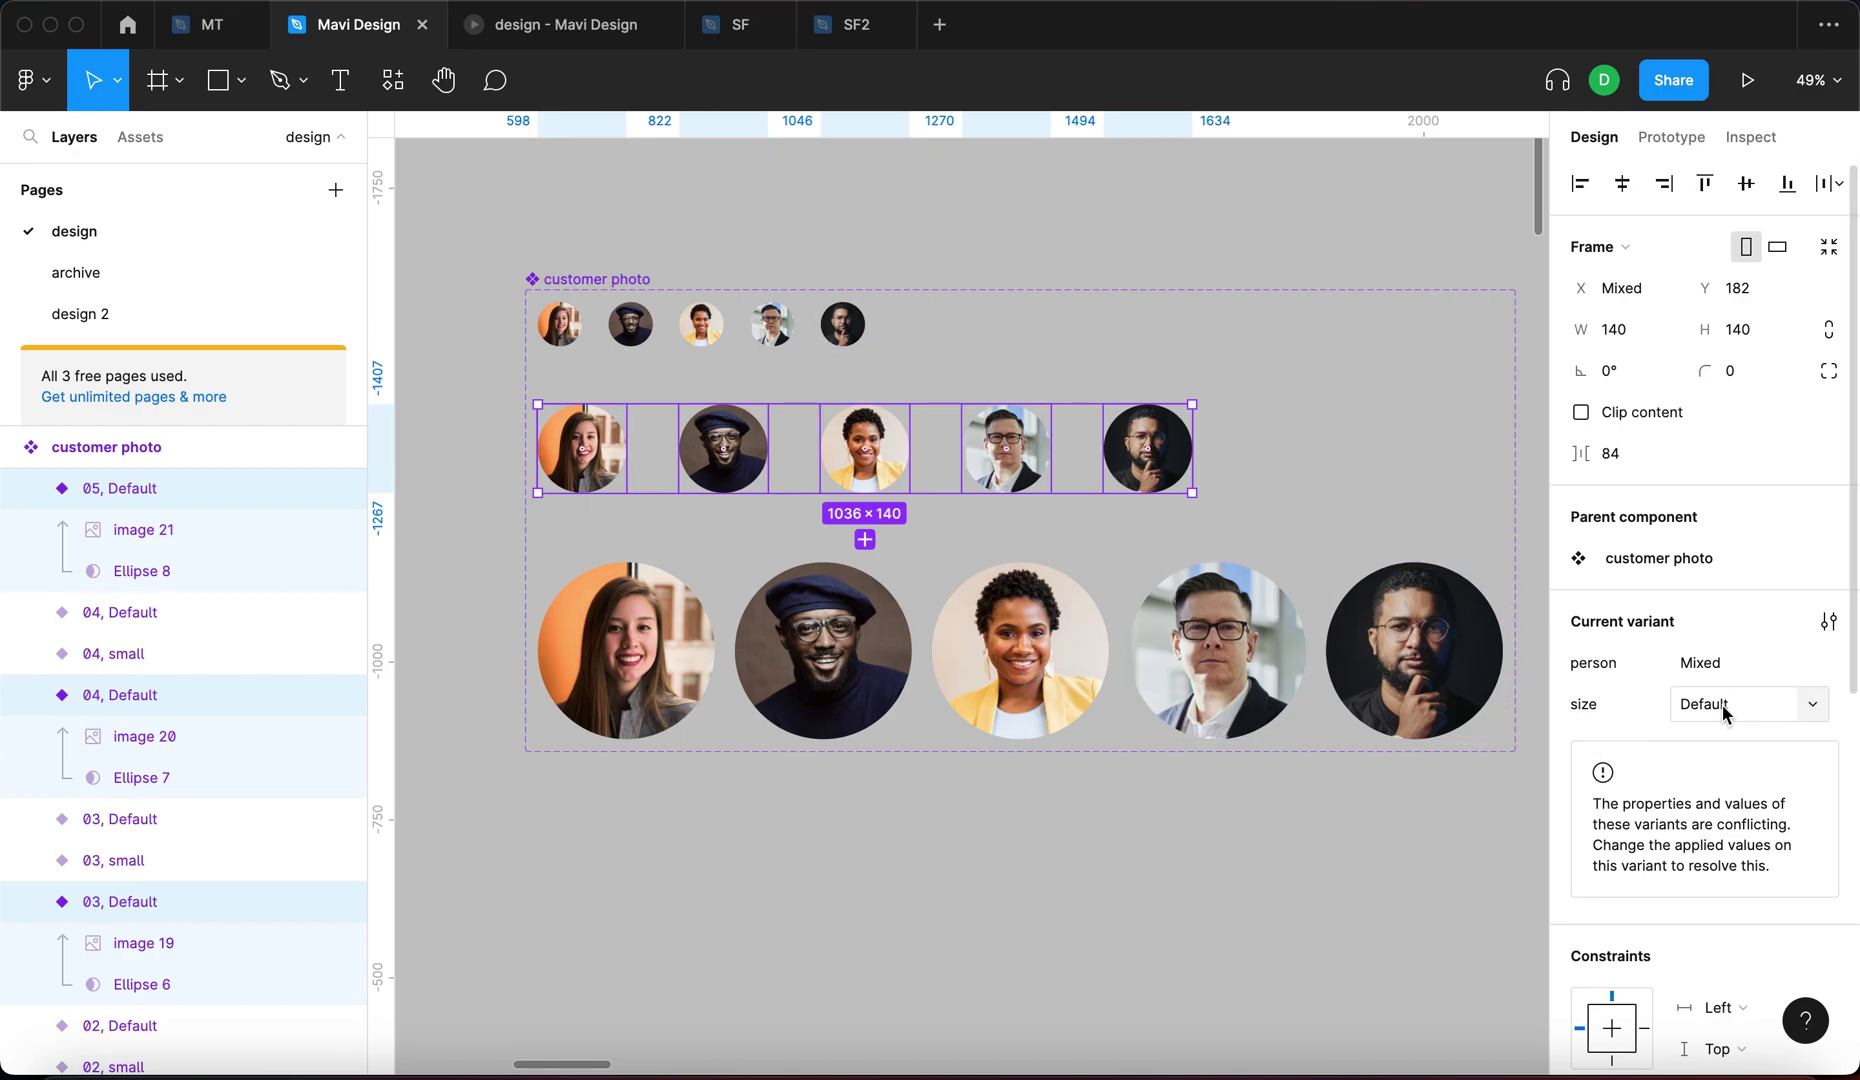
# Set the size property of the five largest photos to "big".
pyautogui.click(657, 673)
pyautogui.keyDown('shift'); pyautogui.click(860, 688); pyautogui.keyUp('shift')
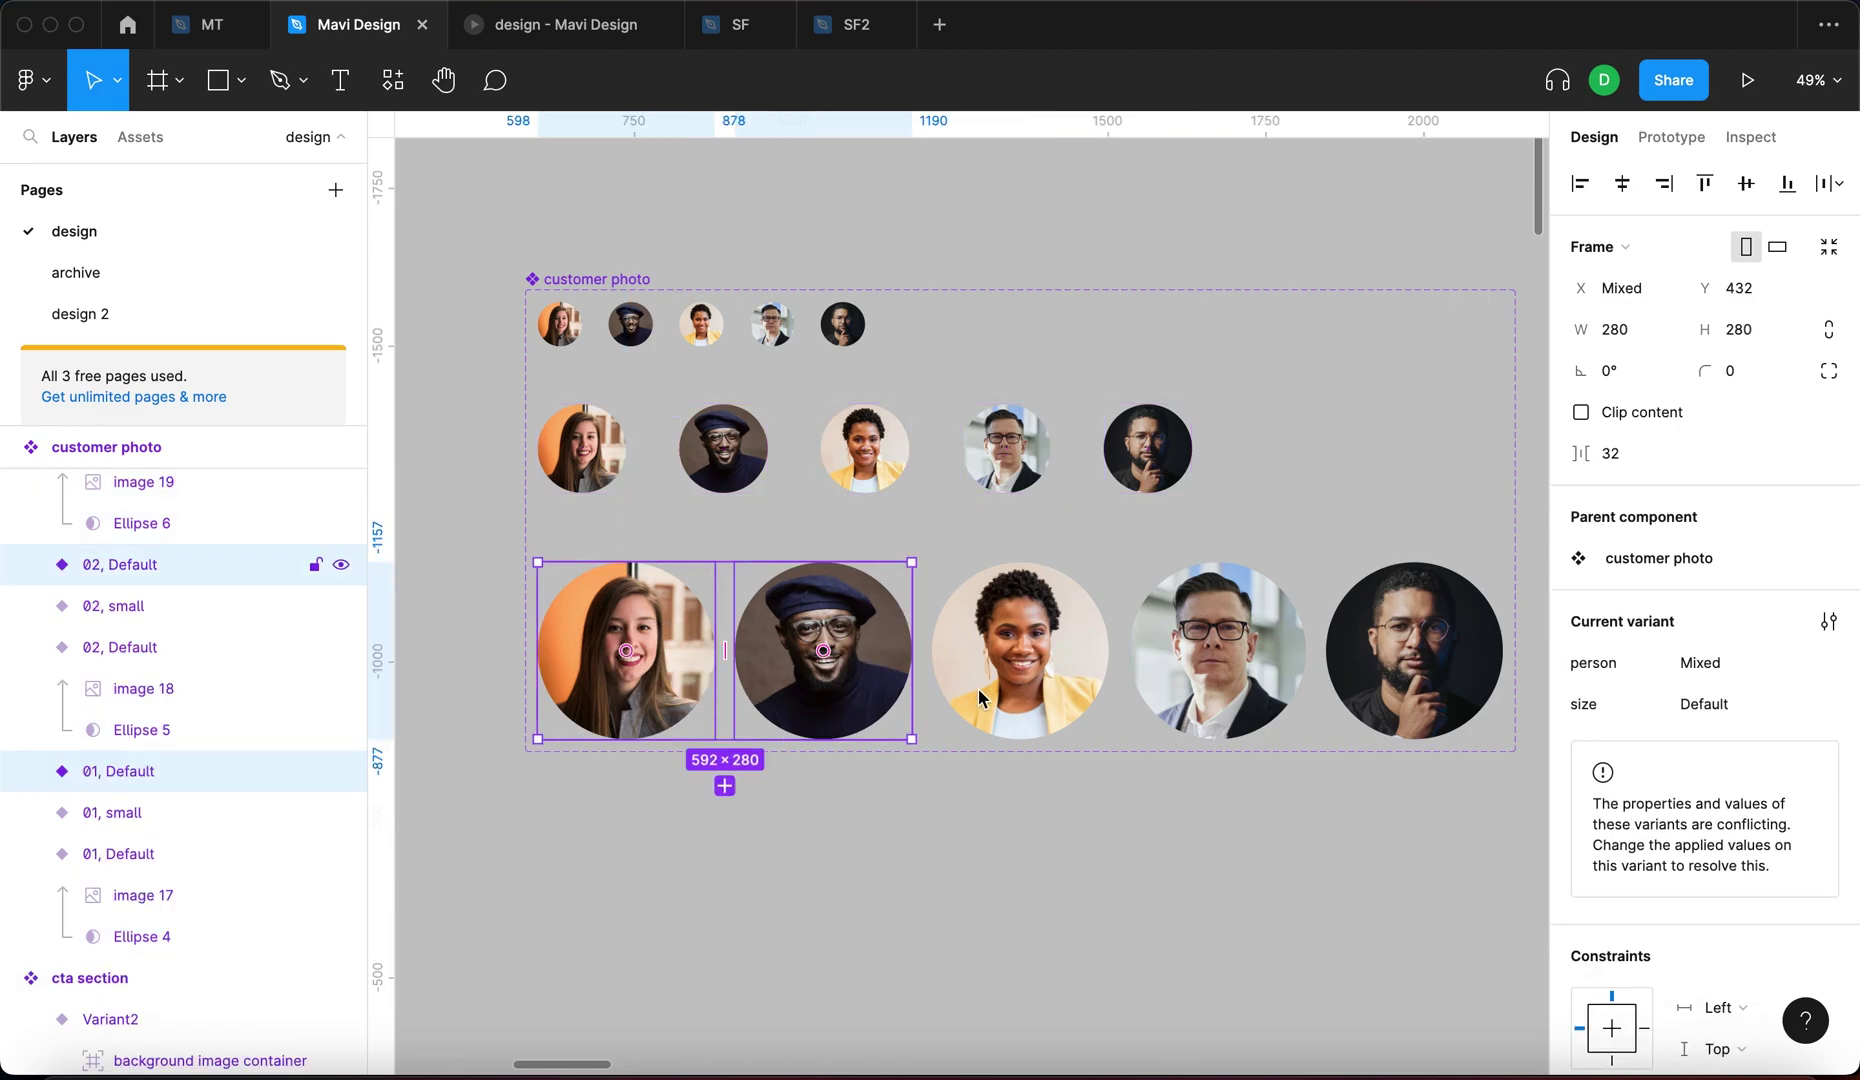
pyautogui.keyDown('shift'); pyautogui.click(1032, 700); pyautogui.keyUp('shift')
pyautogui.keyDown('shift'); pyautogui.click(1225, 690); pyautogui.keyUp('shift')
pyautogui.keyDown('shift'); pyautogui.click(1466, 710); pyautogui.keyUp('shift')
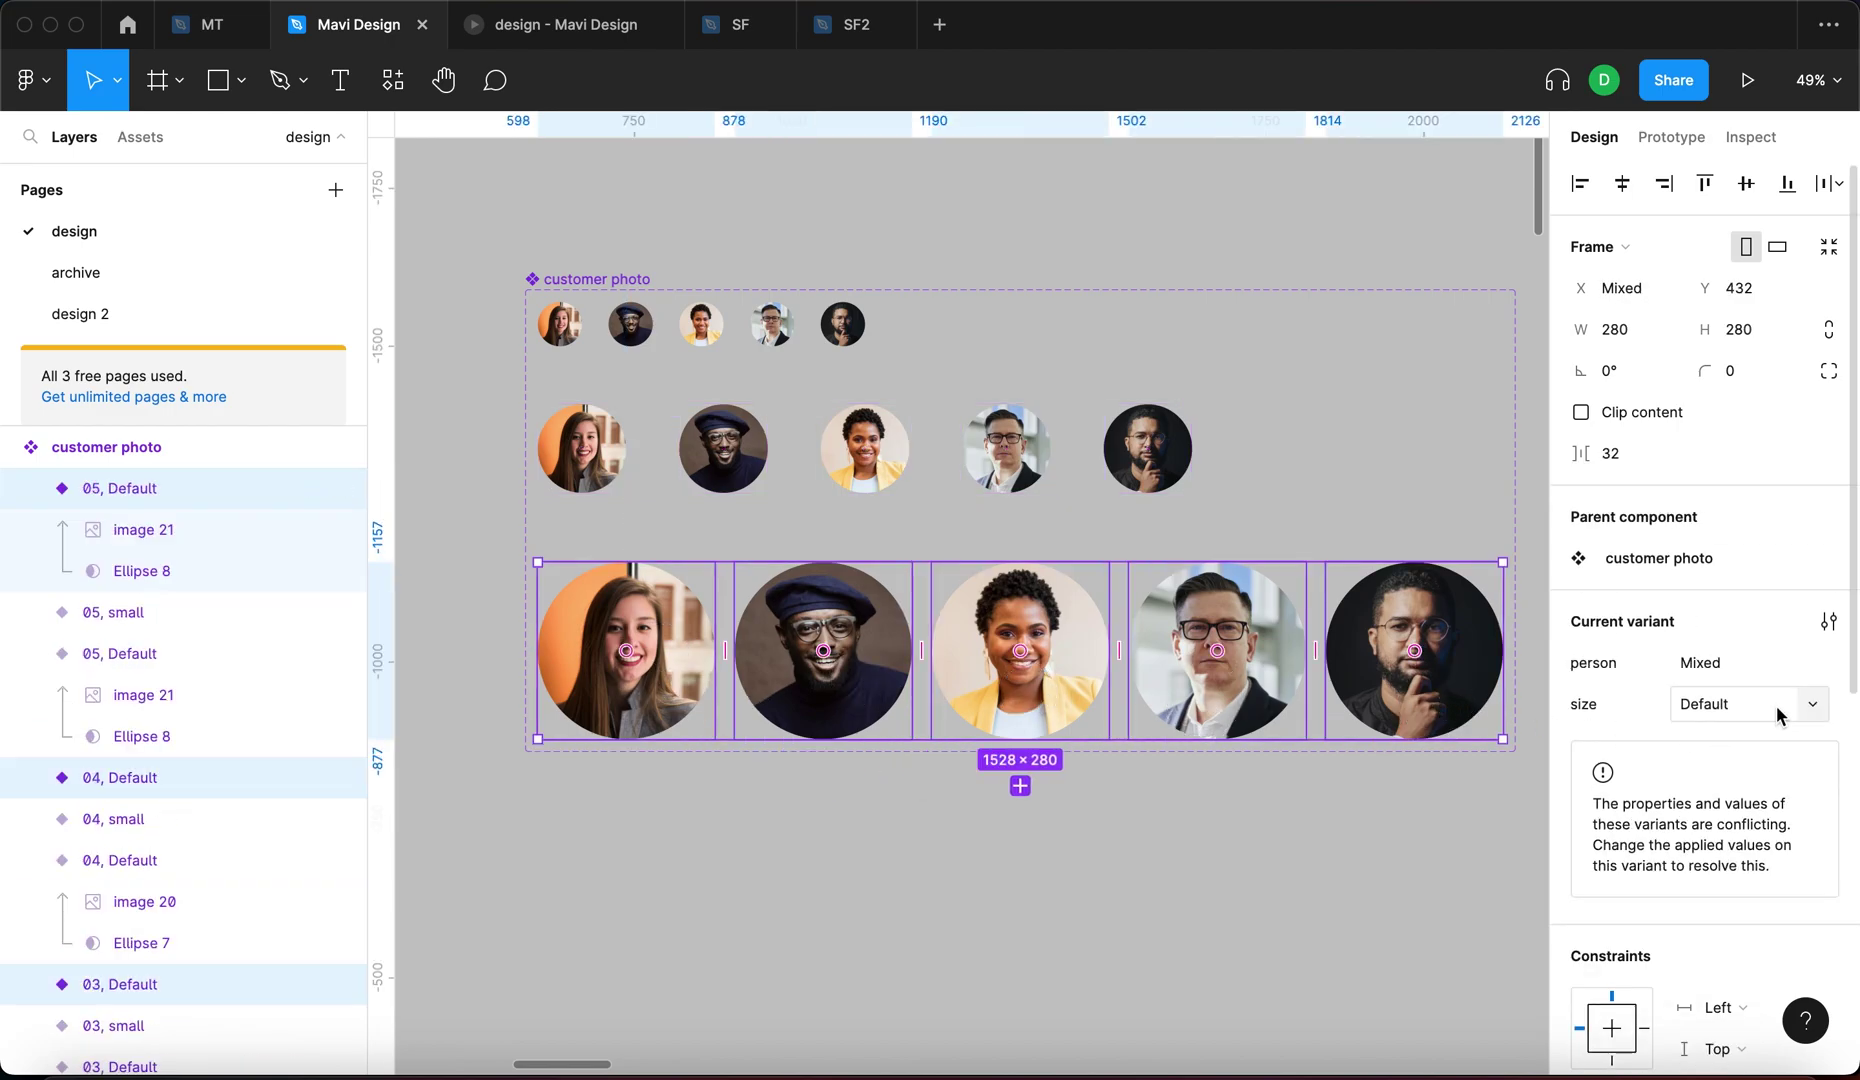
pyautogui.write('big')
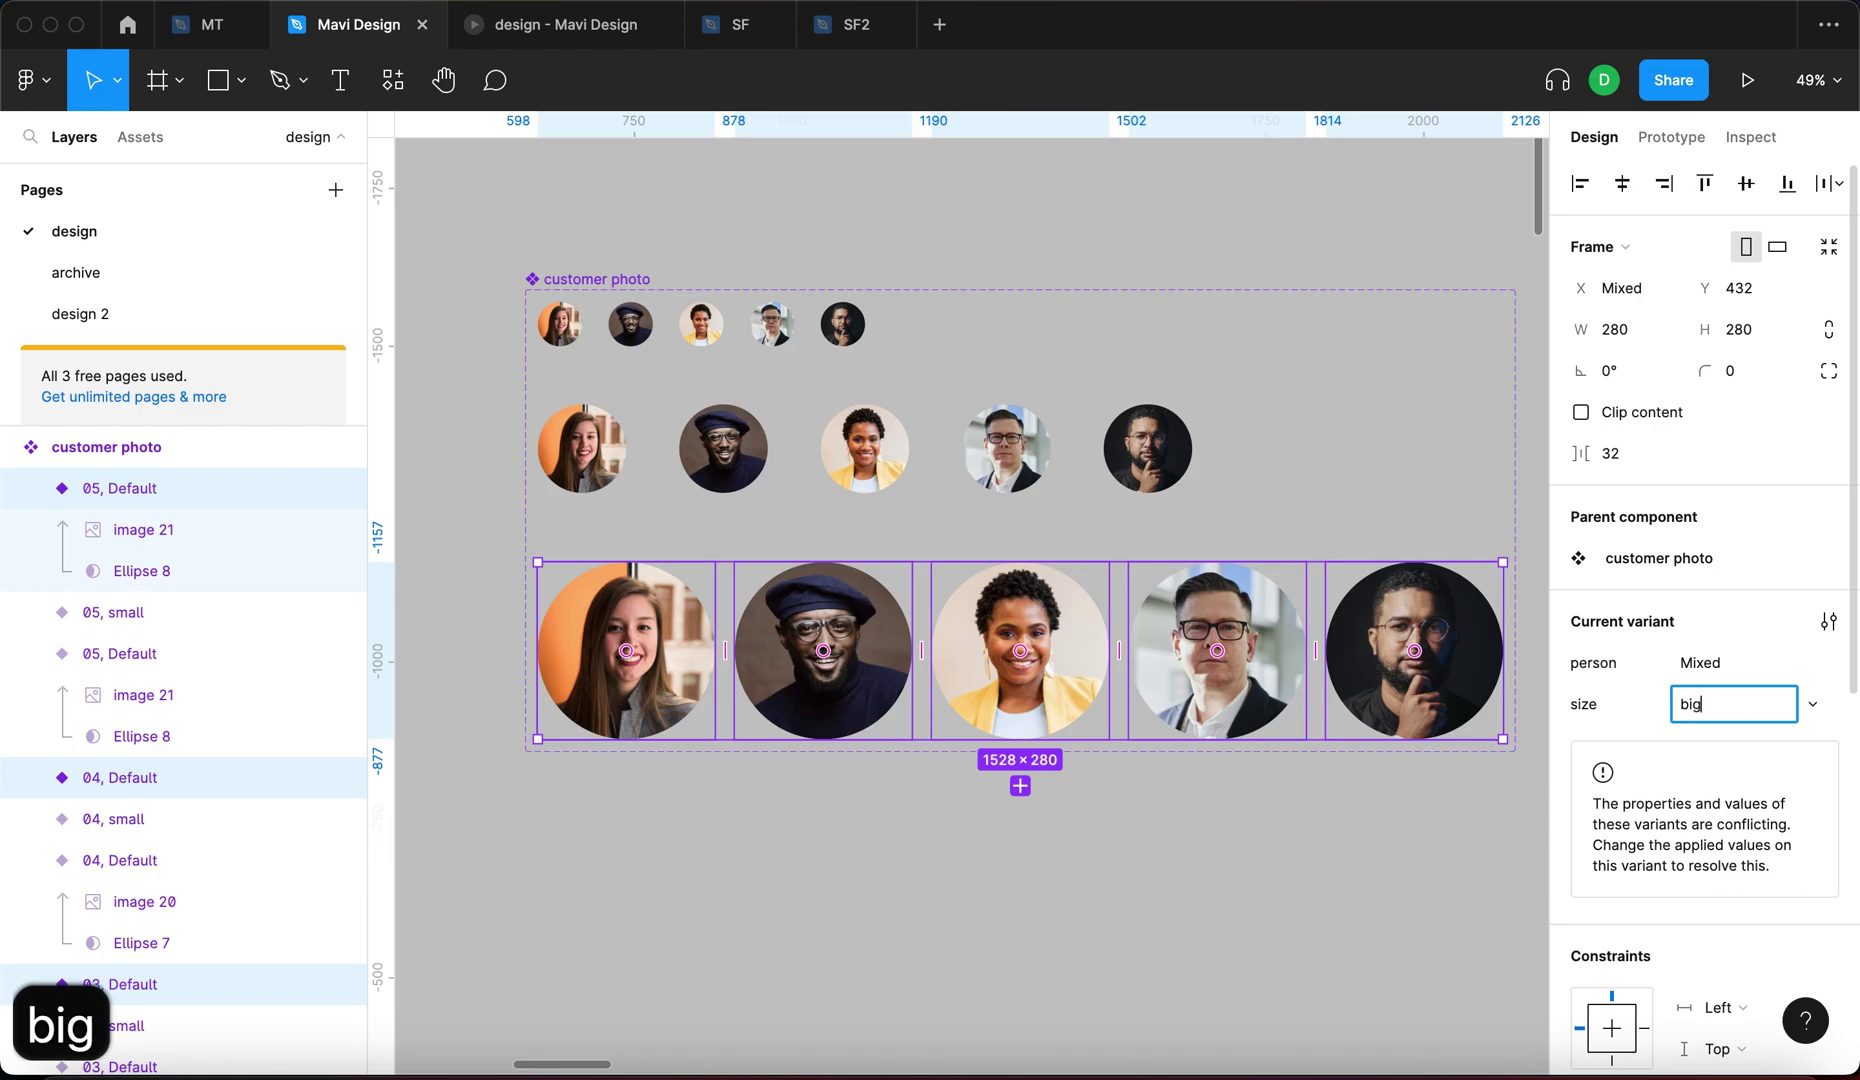
pyautogui.press('Return')
pyautogui.click(1335, 880)
# Place an instance of the medium person 05 photo on the empty canvas beside the component set and select it.
pyautogui.scroll(-5, 1335, 880)
pyautogui.moveTo(1333, 872); pyautogui.dragTo(909, 673)
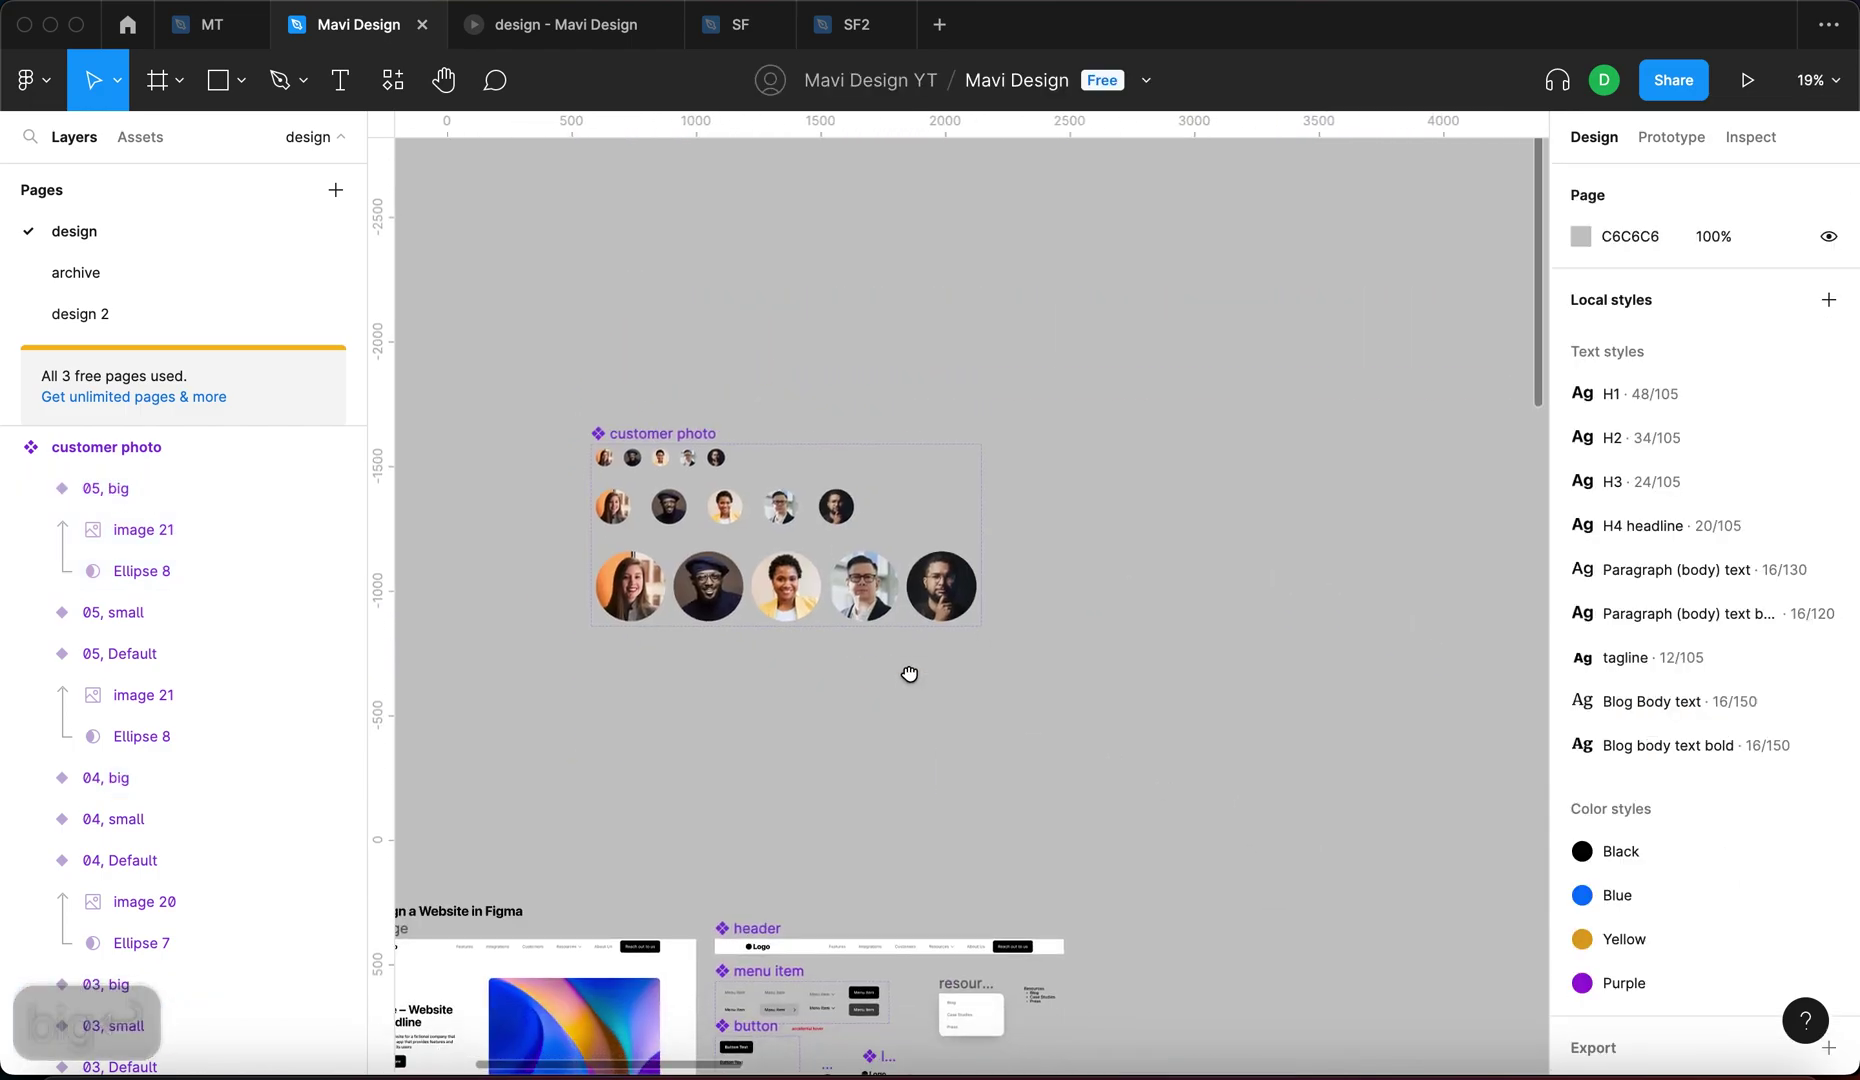
pyautogui.click(843, 517)
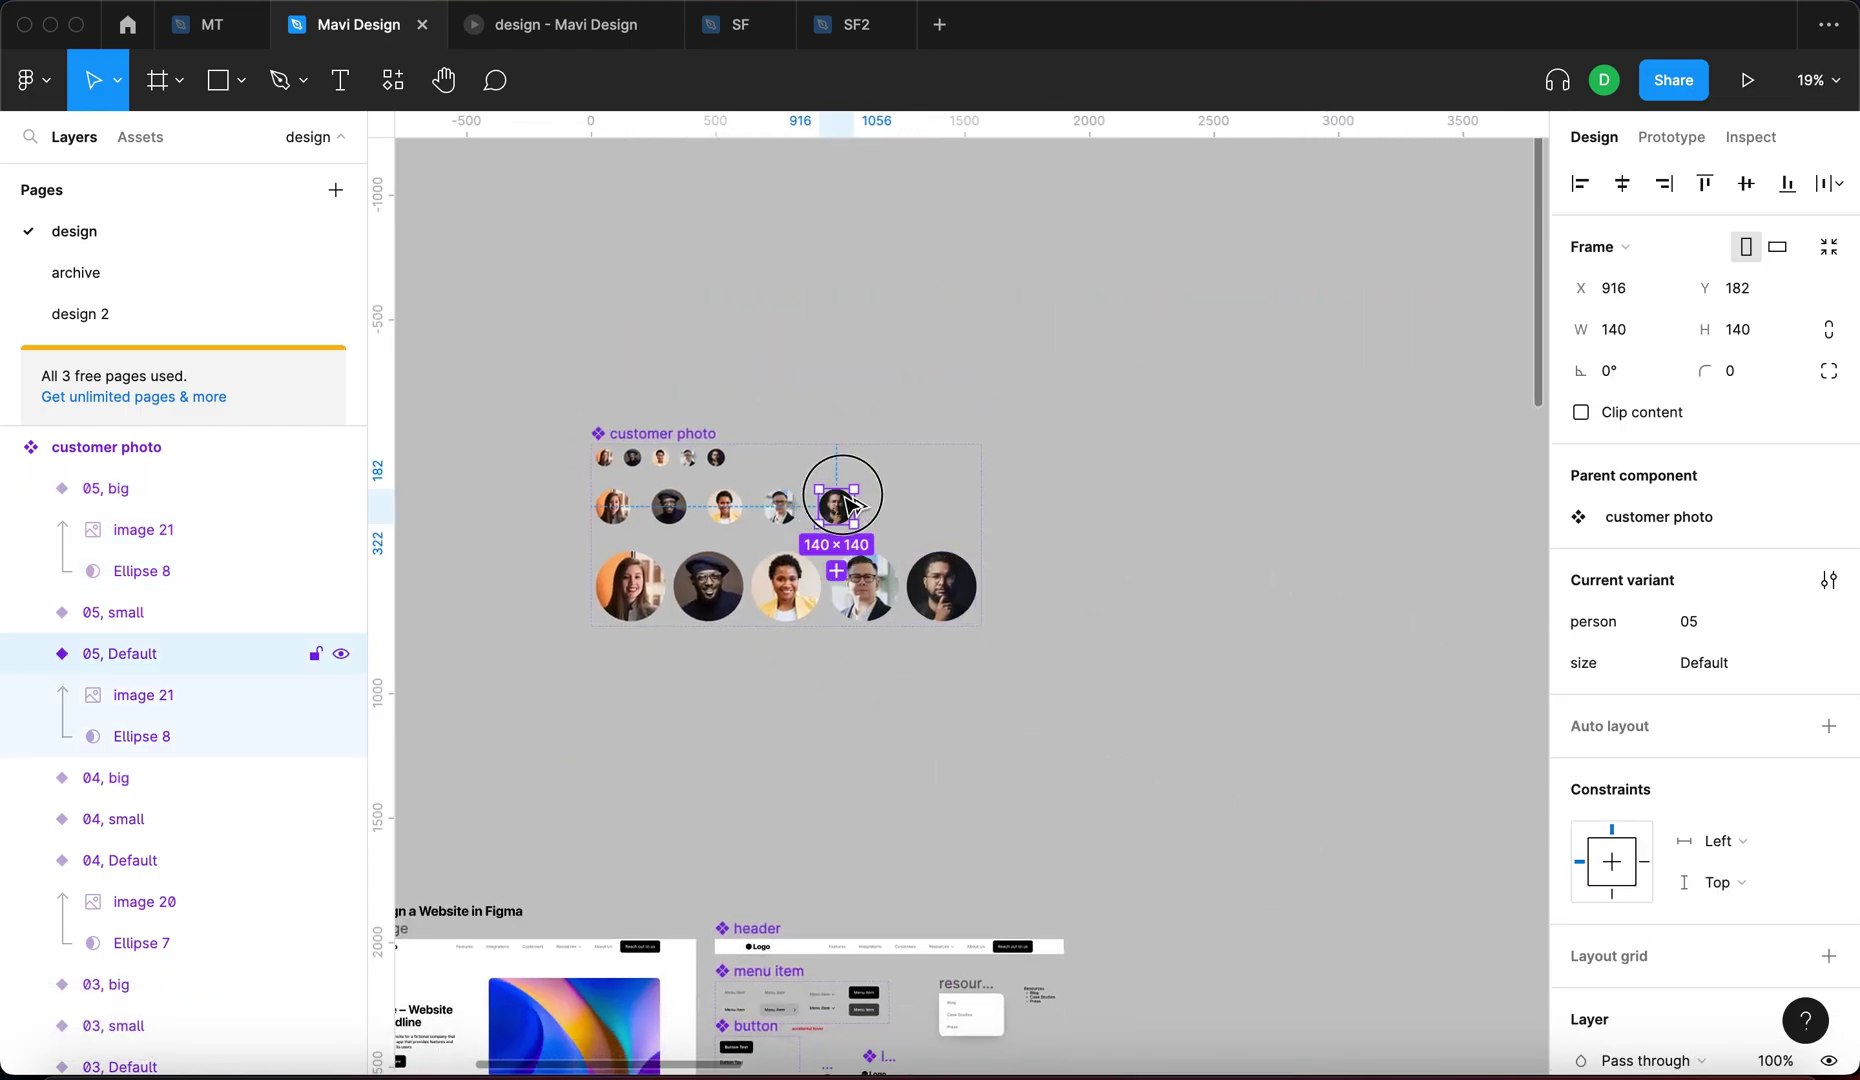
pyautogui.moveTo(848, 505); pyautogui.dragTo(1205, 606)
pyautogui.click(1333, 776)
pyautogui.scroll(5, 1150, 606)
pyautogui.click(1063, 540)
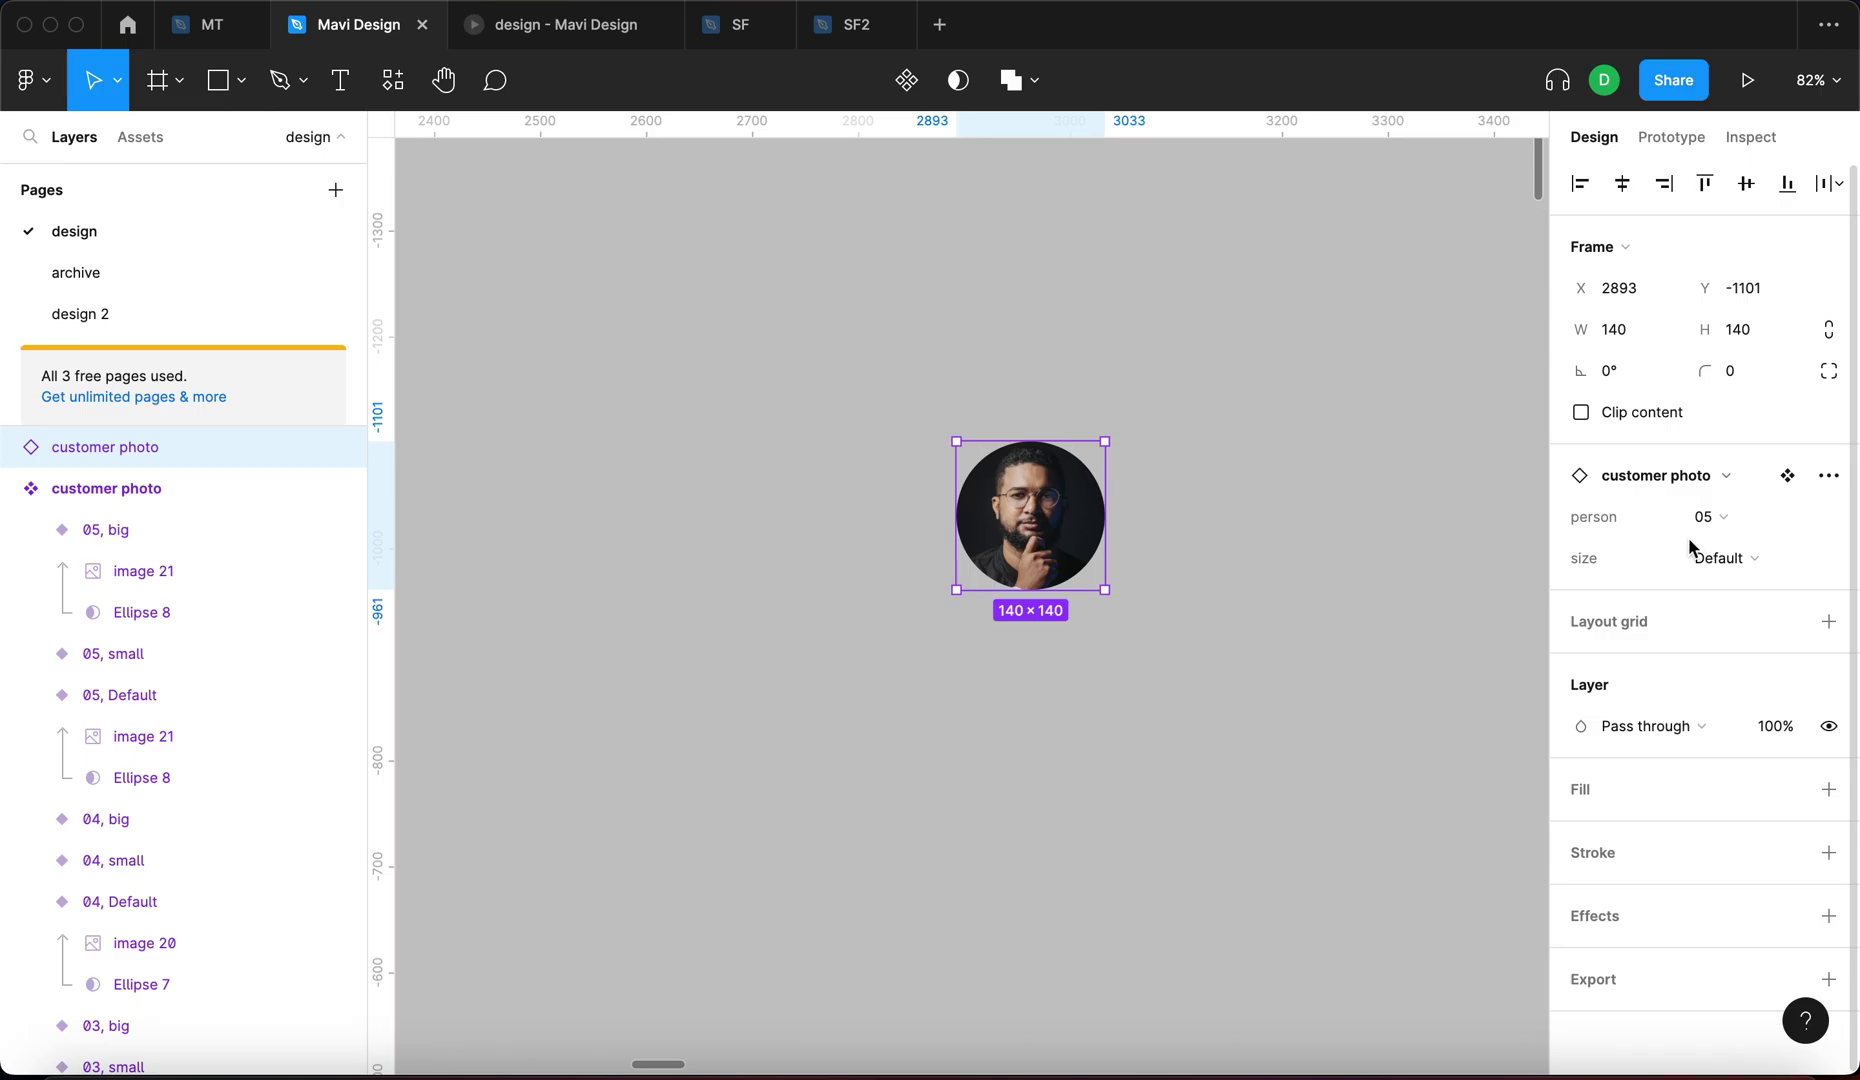
# Switch the photo instance to person 02 and size big.
pyautogui.click(1722, 525)
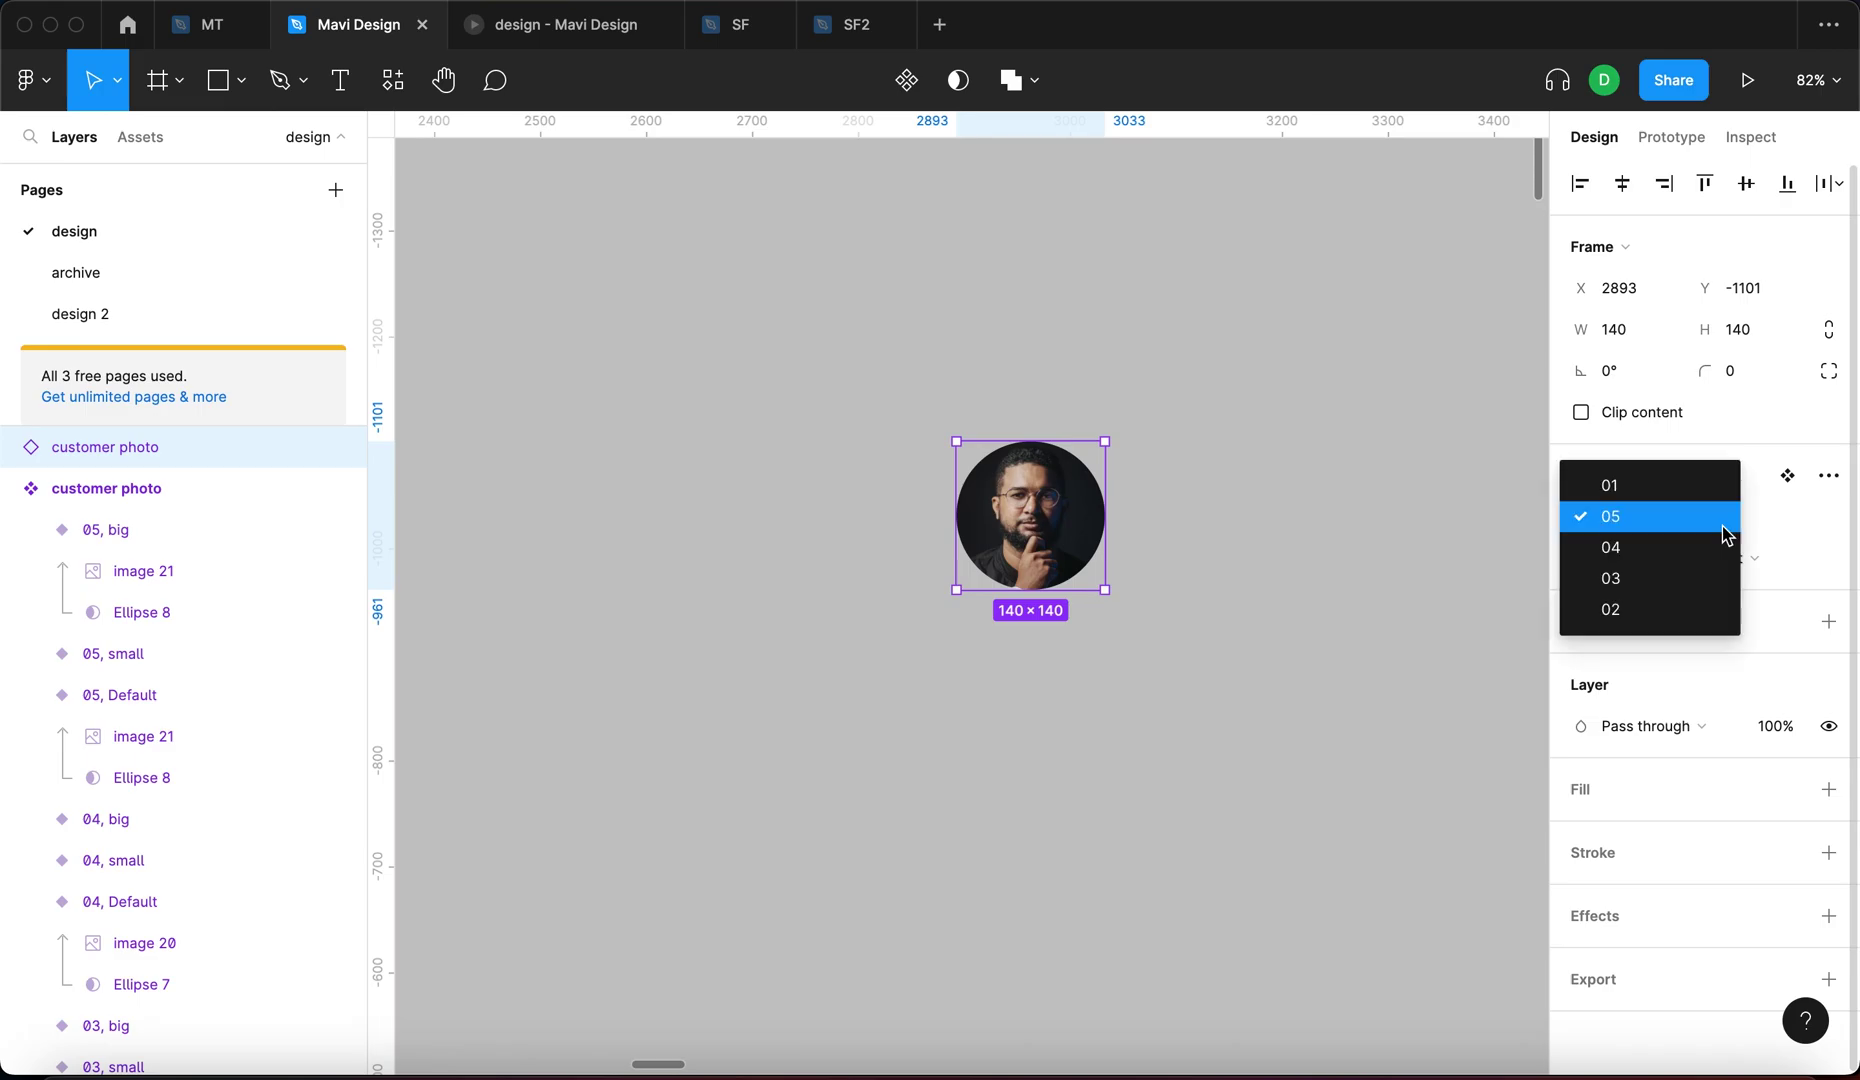
pyautogui.click(1641, 600)
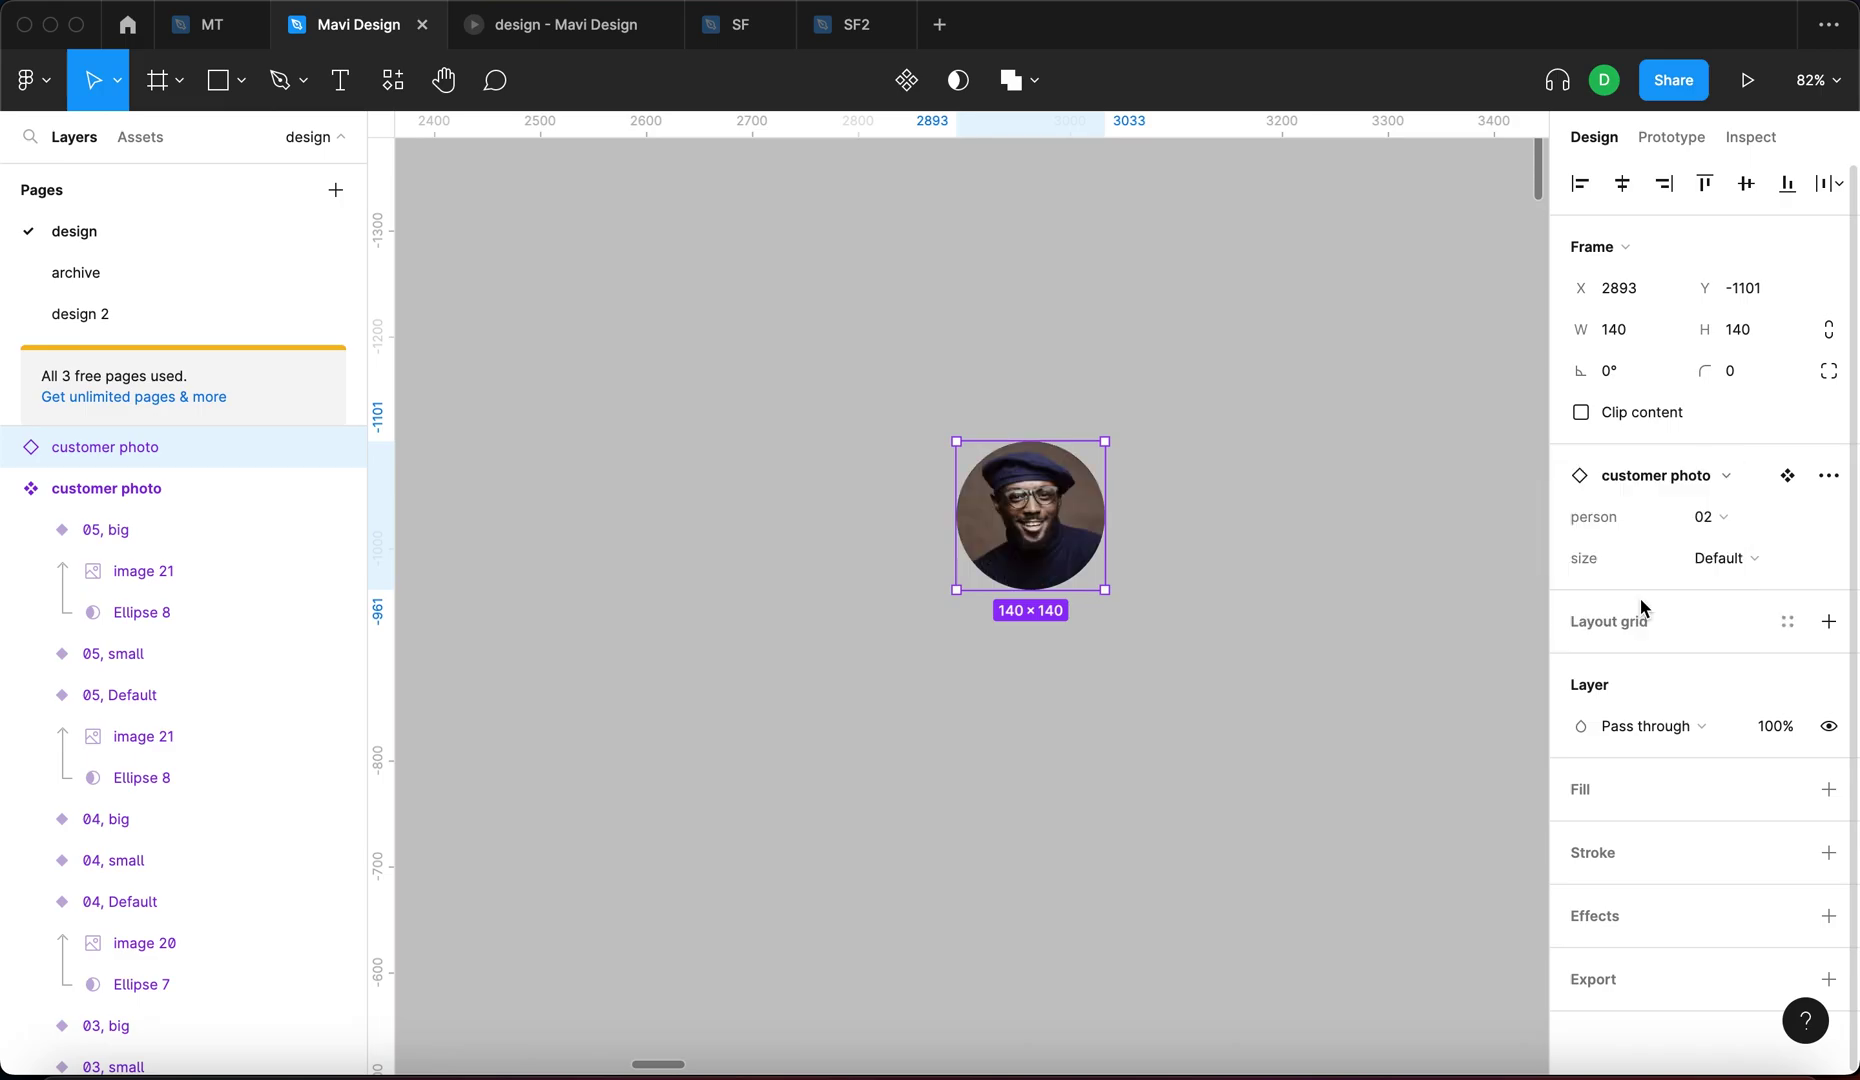
pyautogui.click(1746, 566)
pyautogui.click(1715, 630)
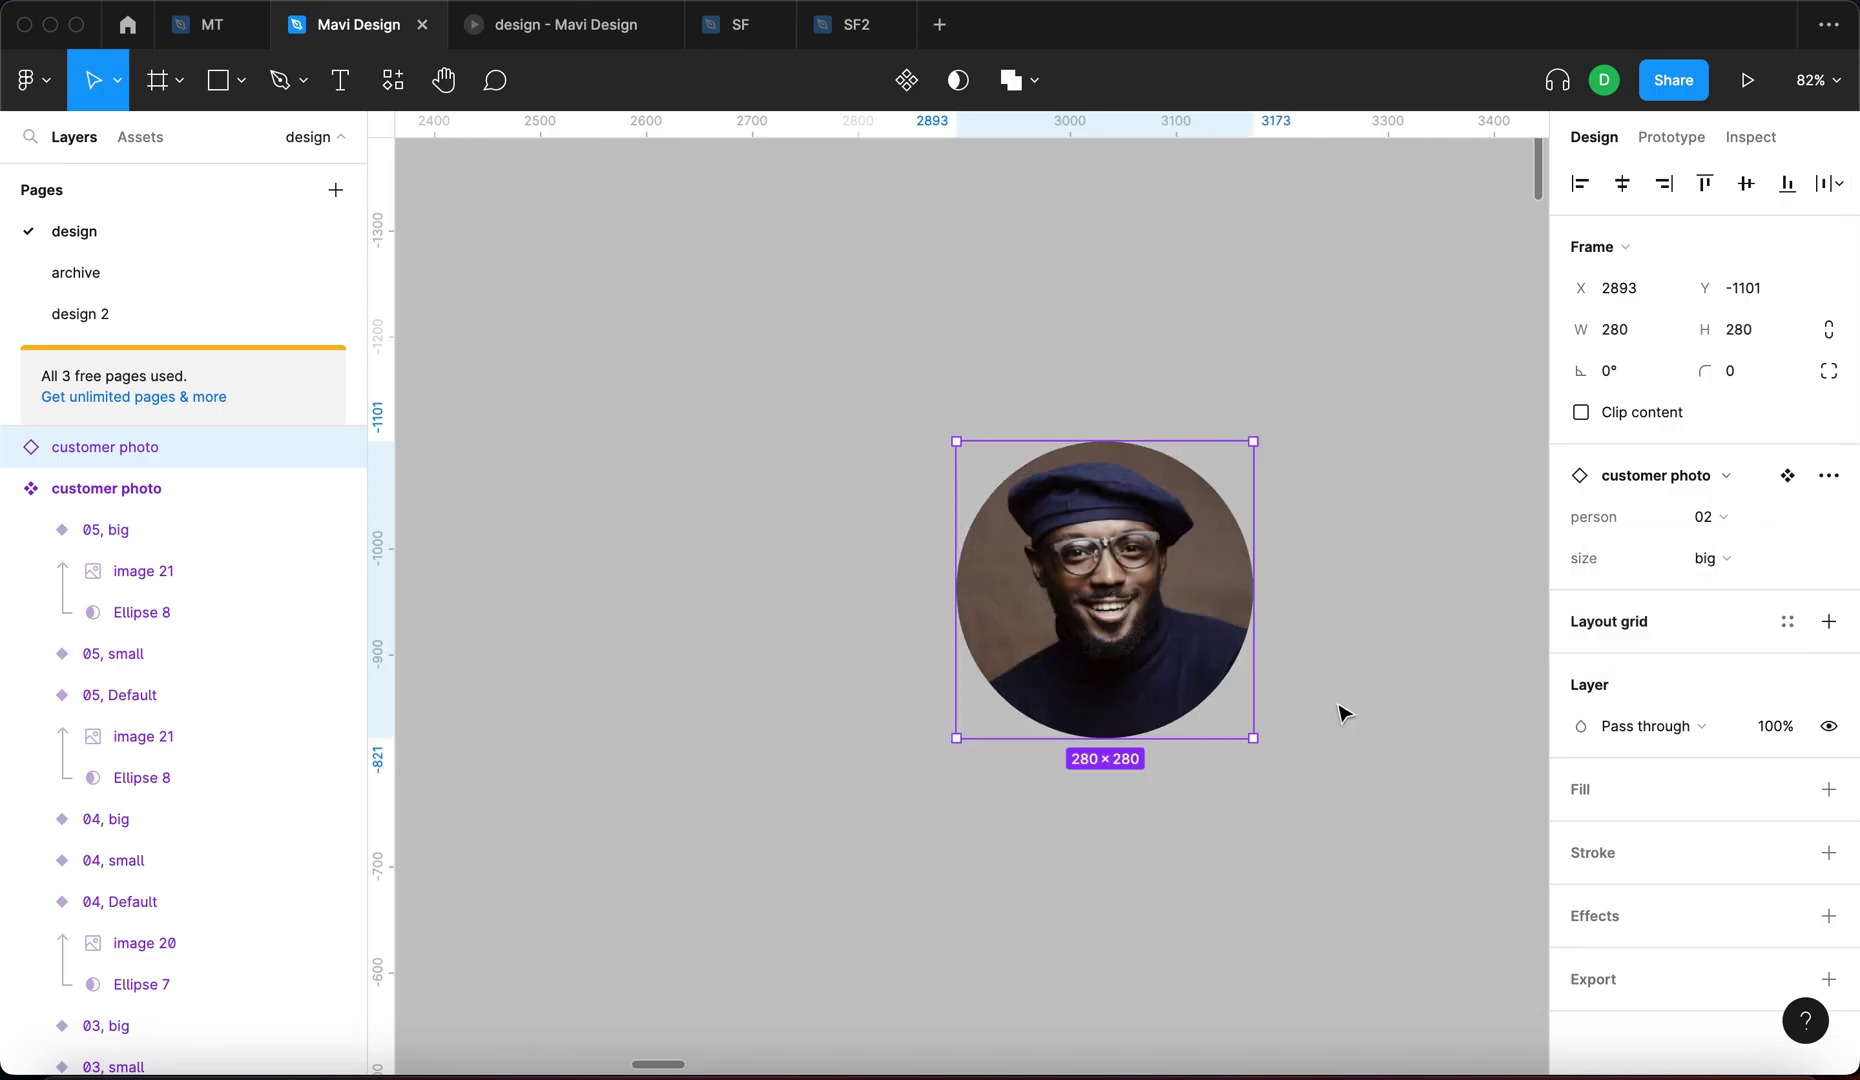
# Duplicate the big person 02 instance three times and scatter the copies around it on the canvas.
pyautogui.click(1346, 671)
pyautogui.scroll(-3, 1346, 671)
pyautogui.scroll(-3, 1346, 671)
pyautogui.click(1298, 676)
pyautogui.moveTo(1298, 676); pyautogui.dragTo(1349, 830)
# Switch the rightmost photo instance to person 04 and size small.
pyautogui.click(1443, 650)
pyautogui.click(1712, 516)
pyautogui.click(1620, 448)
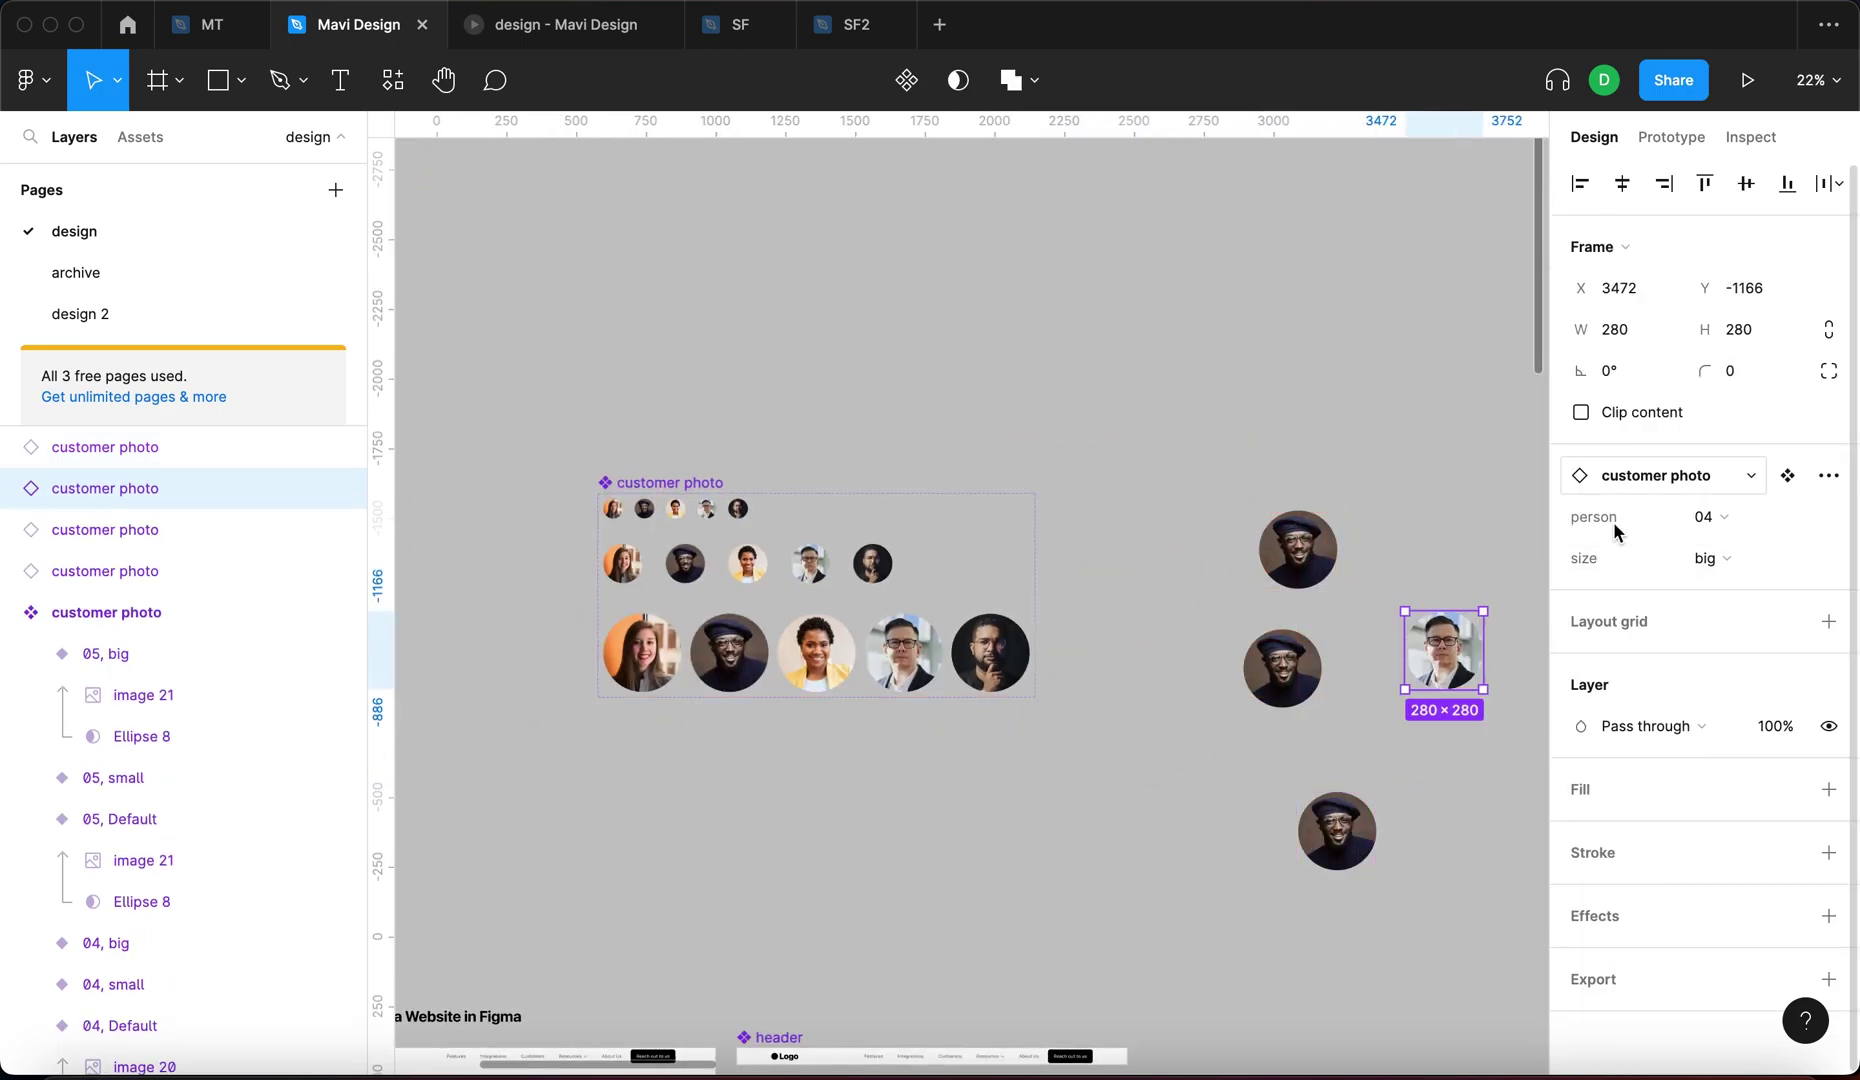
pyautogui.click(1712, 558)
pyautogui.click(1673, 526)
# Switch the uppermost photo instance to size Default and person 03.
pyautogui.click(1298, 549)
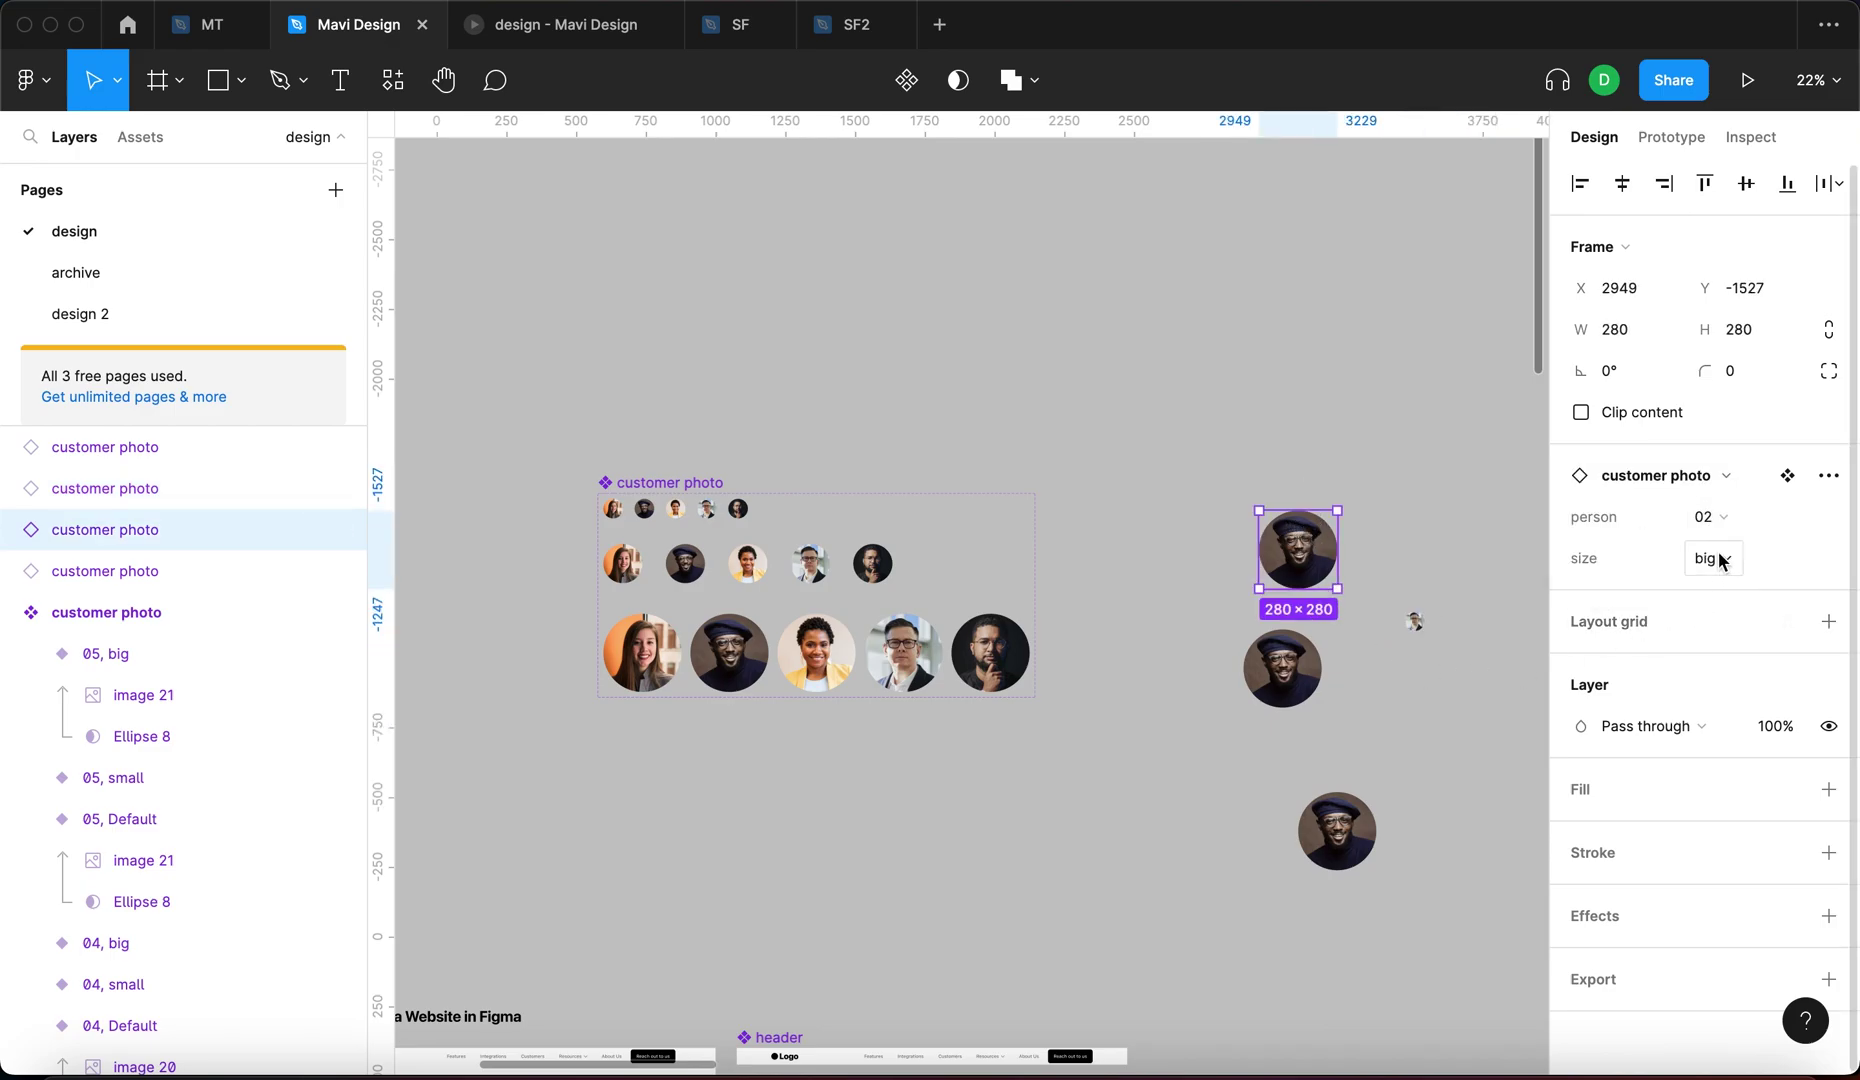
pyautogui.click(1728, 558)
pyautogui.click(1715, 495)
pyautogui.click(1712, 516)
pyautogui.click(1680, 452)
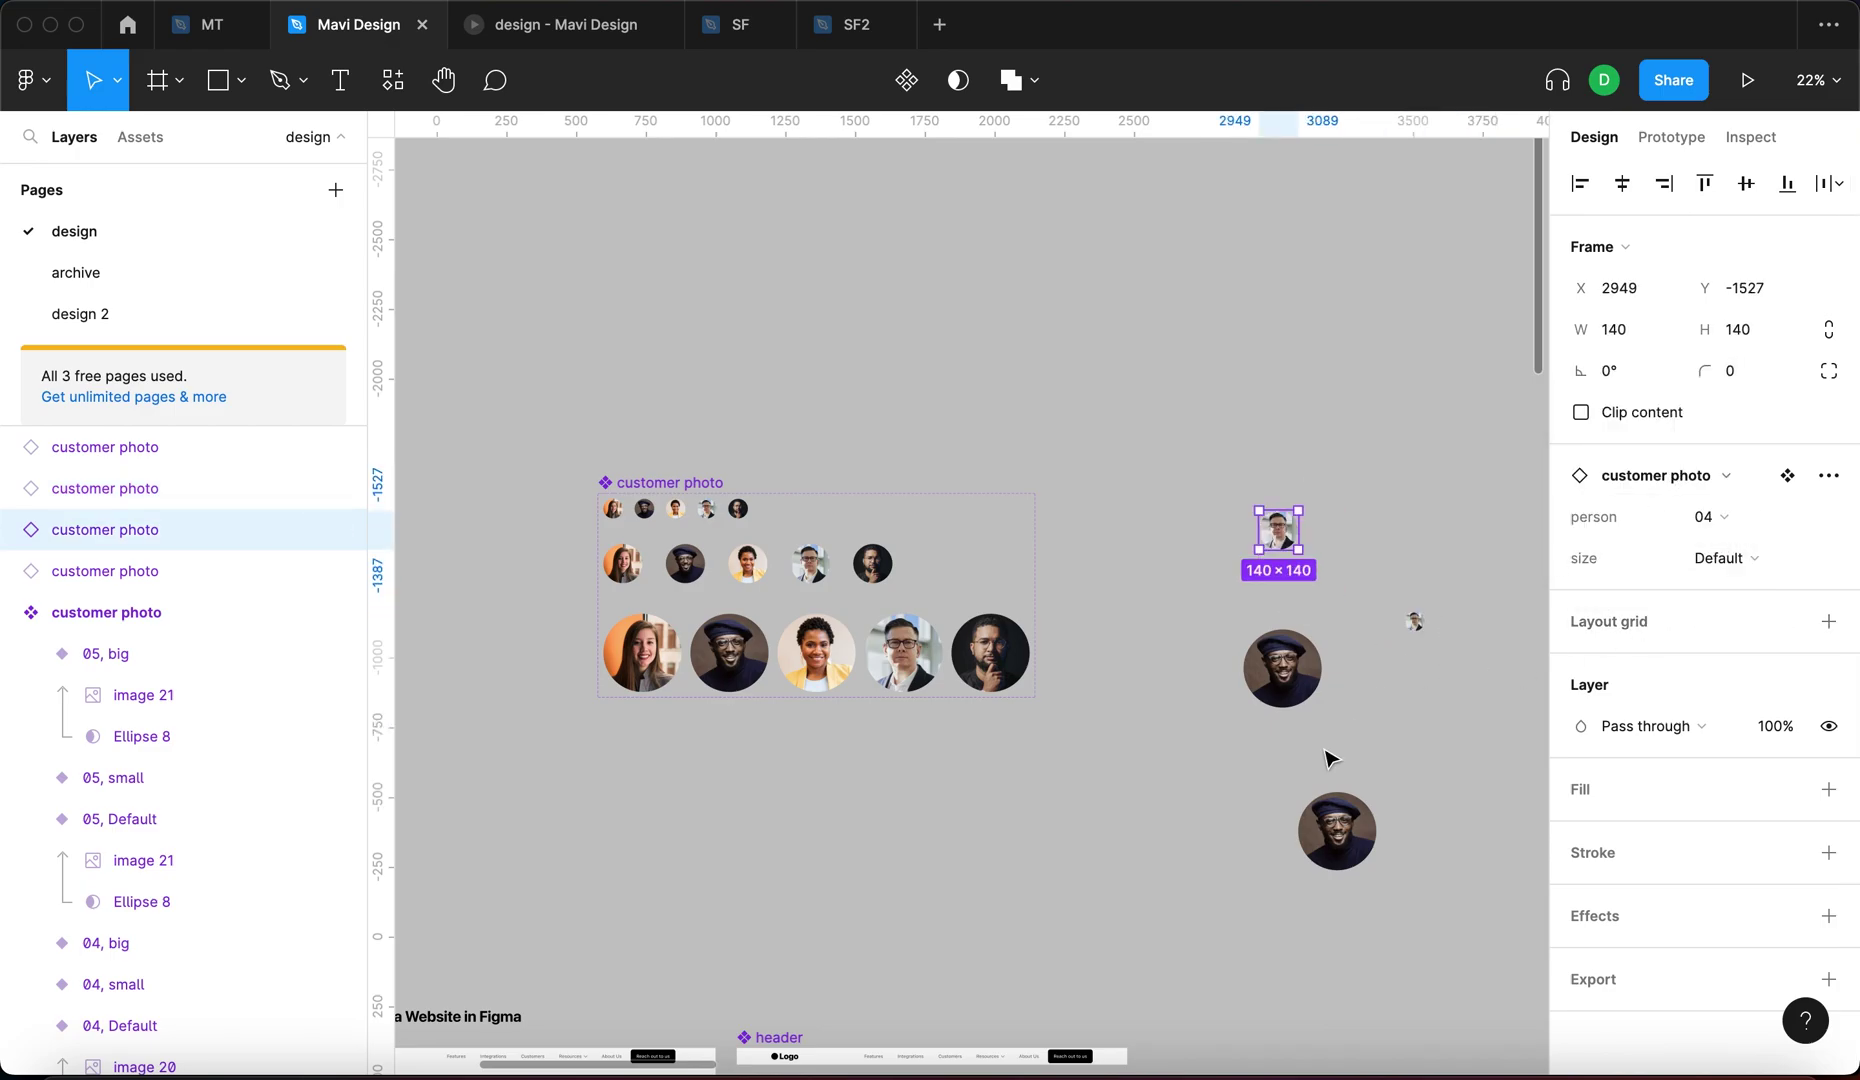
pyautogui.click(1708, 516)
pyautogui.click(1700, 547)
# Switch the lowest big photo instance to person 04.
pyautogui.click(1350, 860)
pyautogui.click(1708, 516)
pyautogui.click(1680, 452)
pyautogui.click(1453, 751)
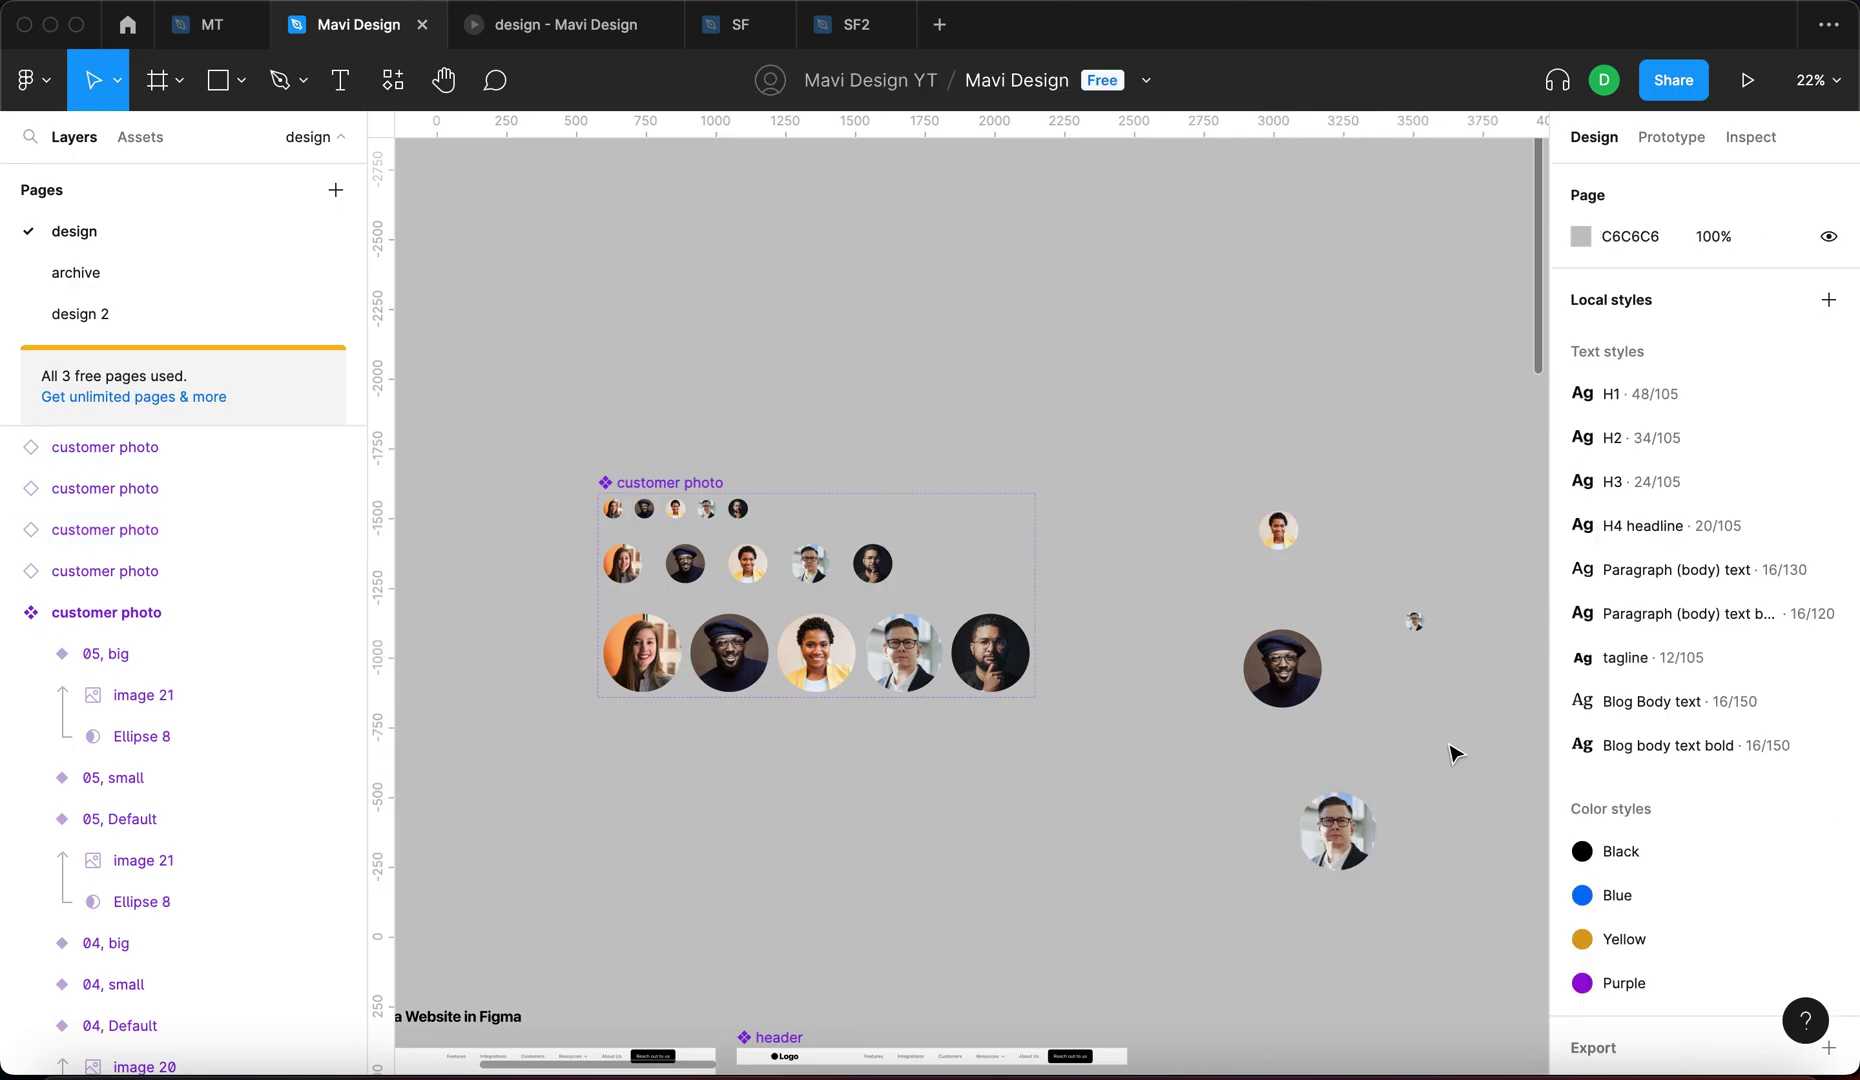
# Select all four photo instances and set their size to small at once.
pyautogui.moveTo(1453, 751); pyautogui.dragTo(1232, 638)
pyautogui.scroll(5, 1232, 638)
pyautogui.scroll(-1, 1315, 987)
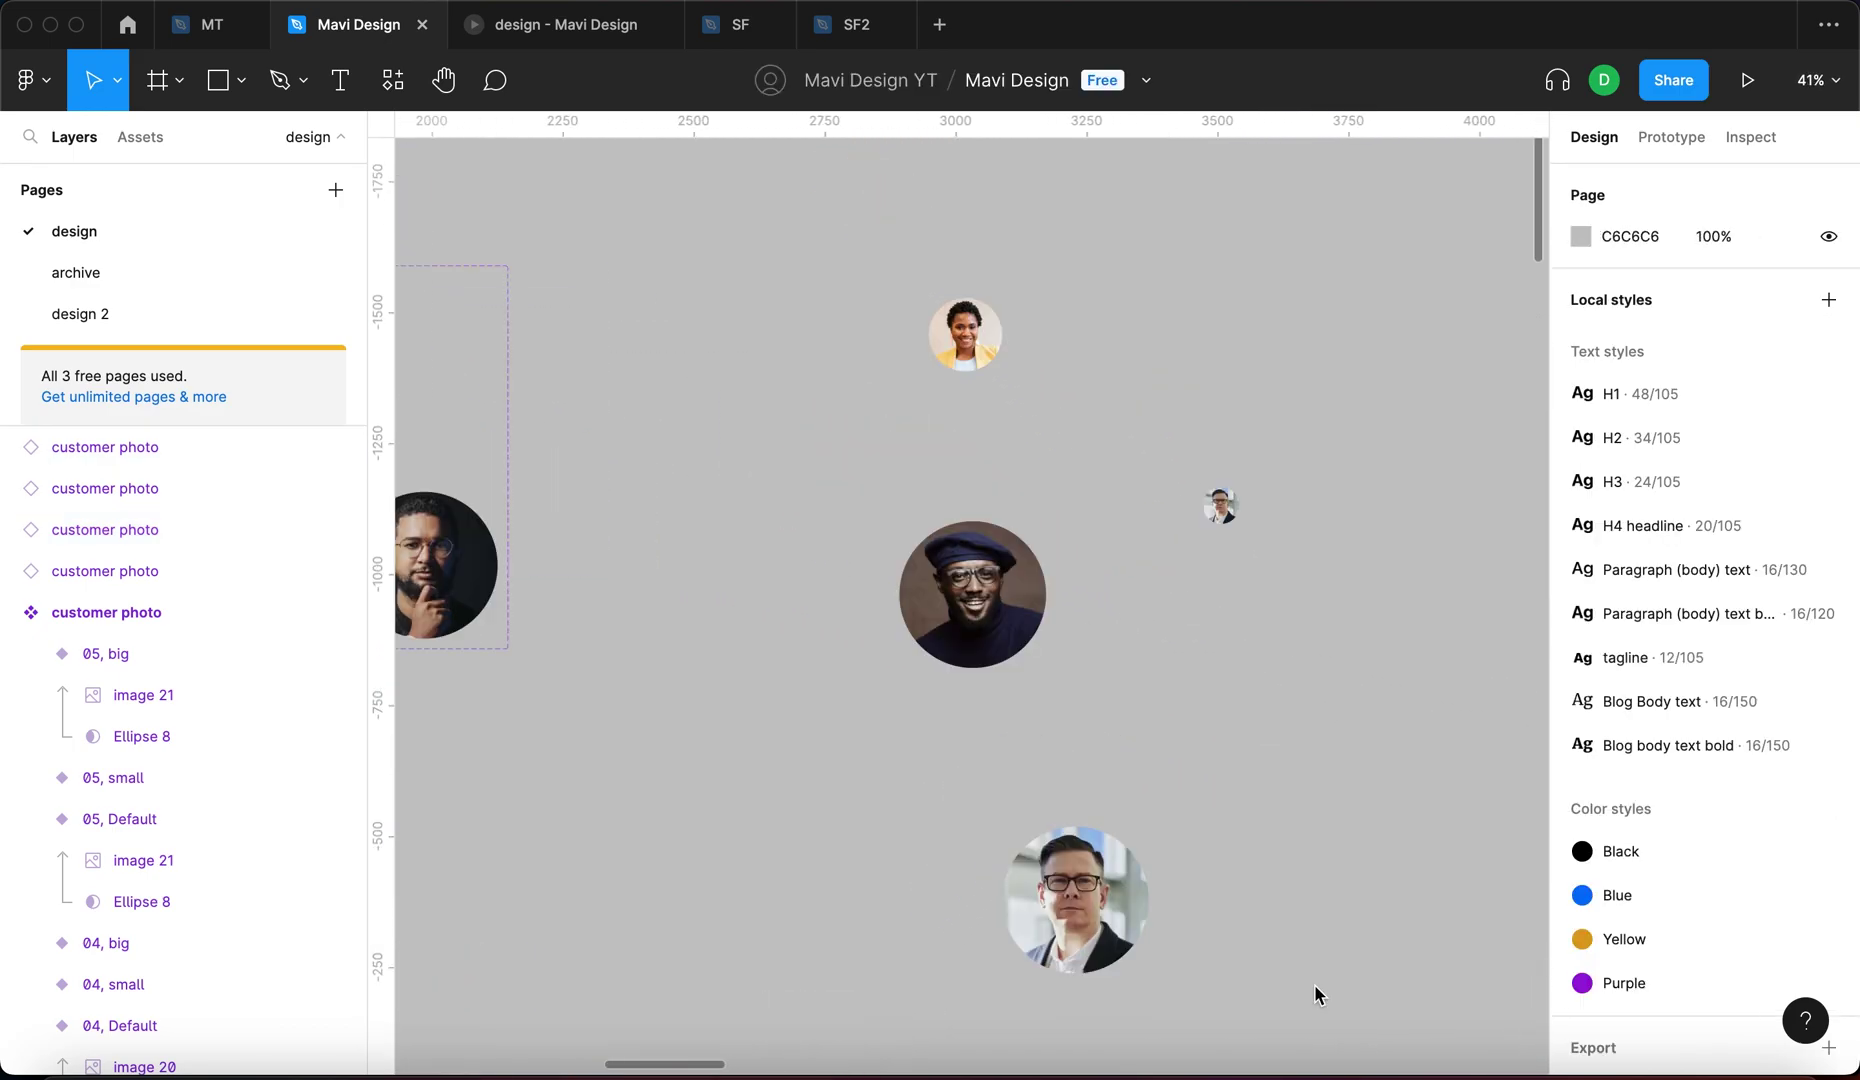
pyautogui.moveTo(1283, 935); pyautogui.dragTo(773, 270)
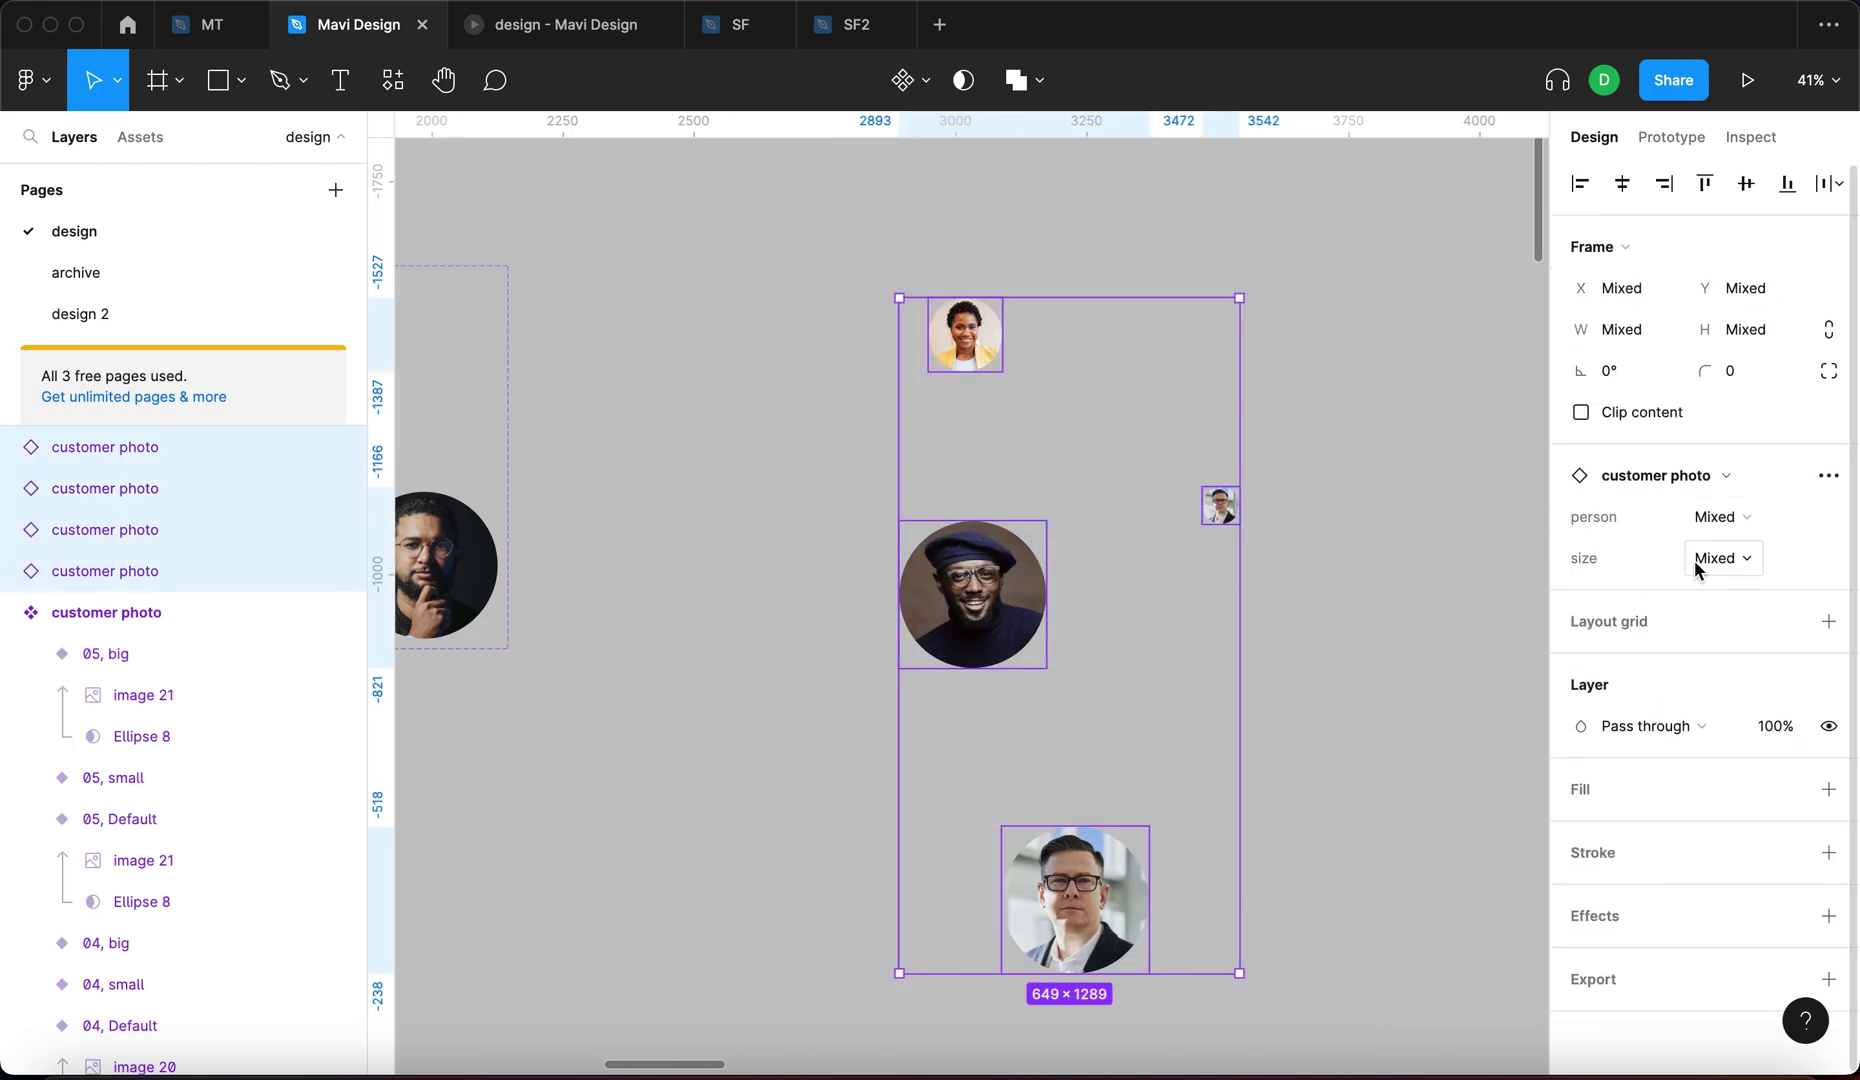
pyautogui.moveTo(1383, 628); pyautogui.dragTo(1287, 637)
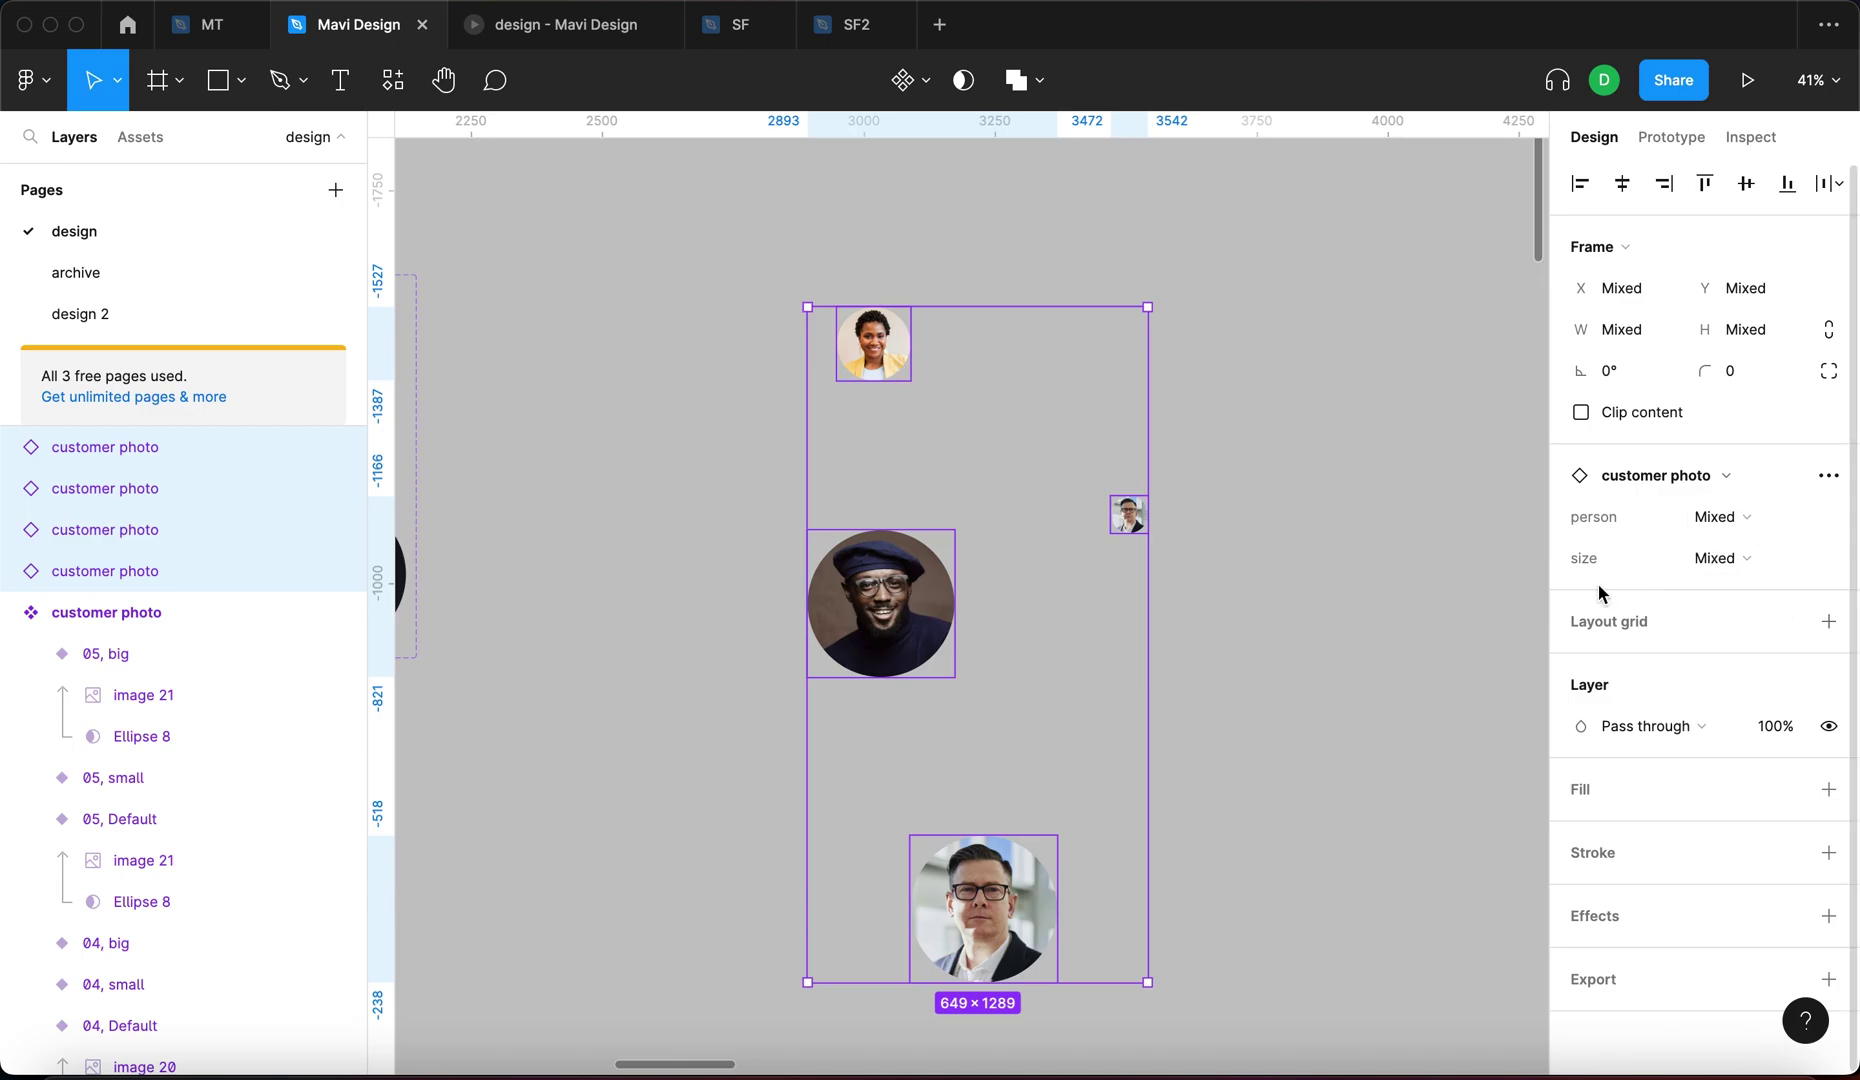
pyautogui.click(1731, 566)
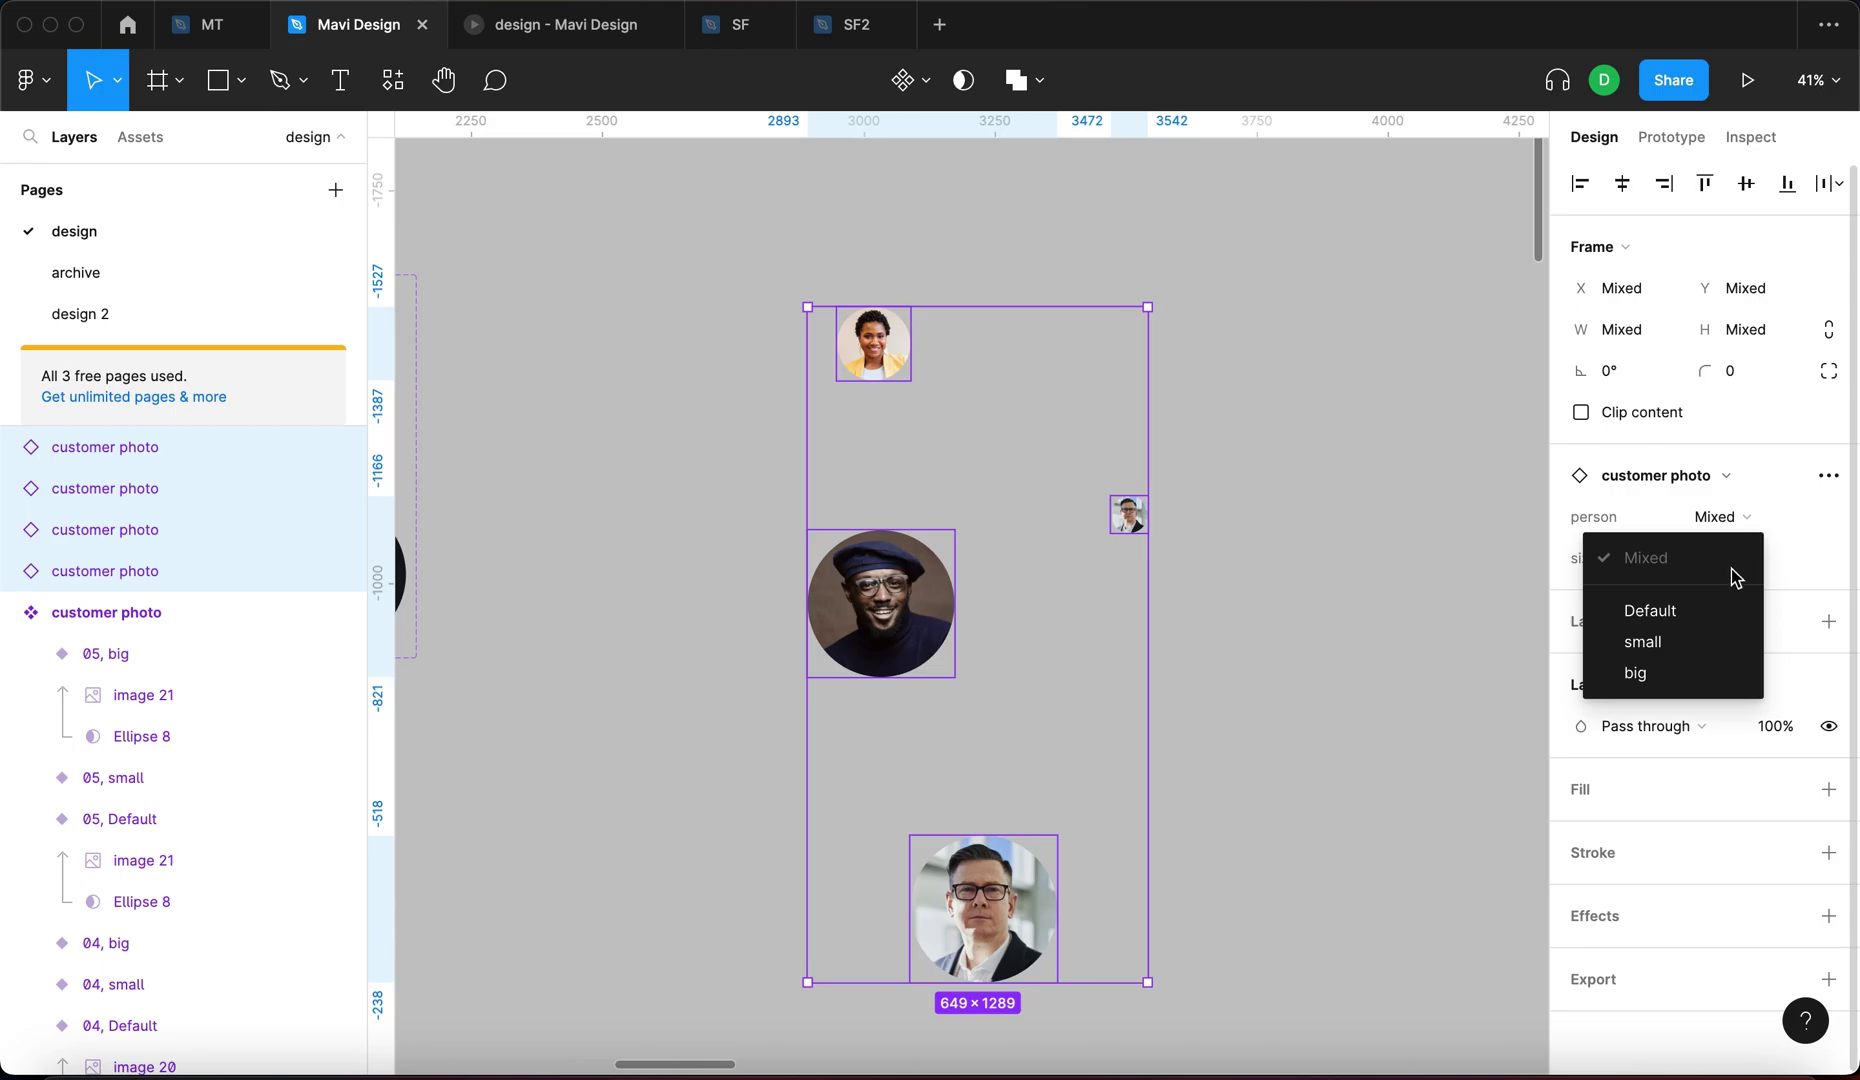
pyautogui.click(1703, 647)
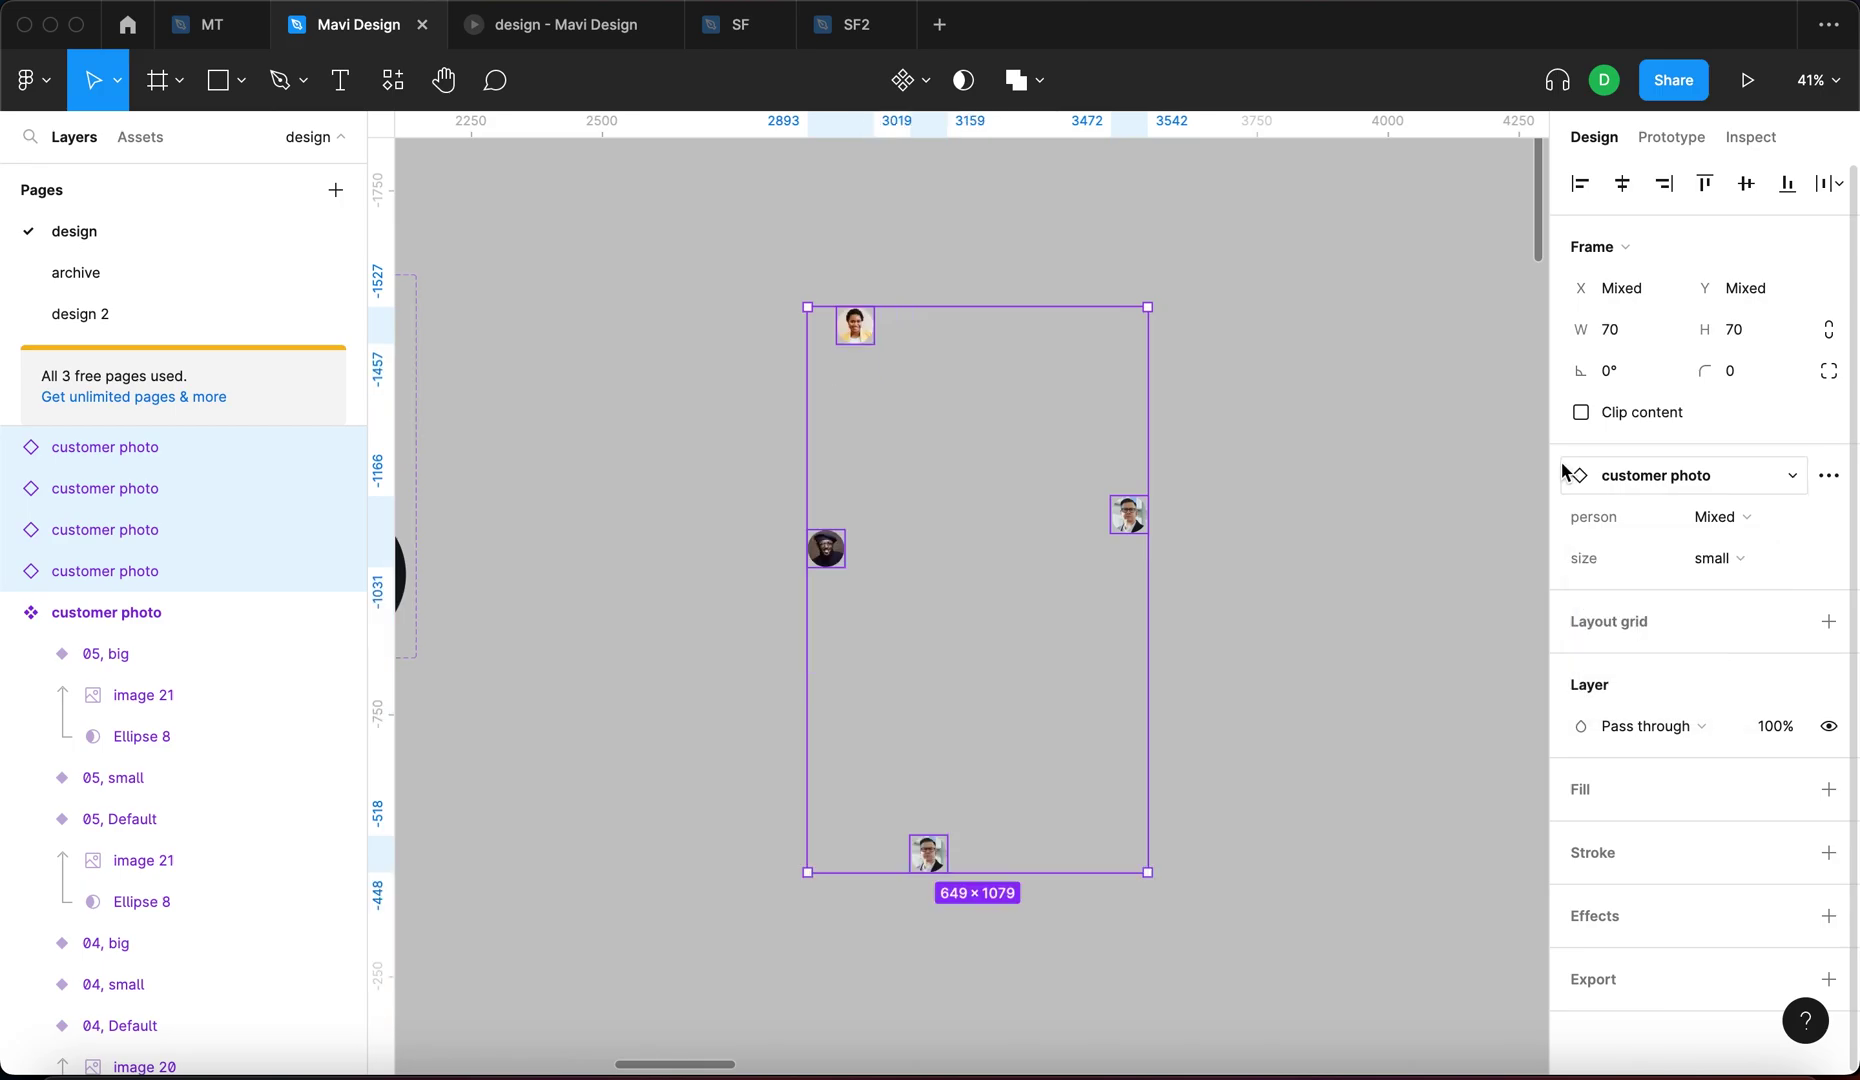
# Wrap the four photo instances in a horizontal auto layout with a spacing of 30.
pyautogui.hotkey('shift', 'a')
pyautogui.moveTo(1580, 604); pyautogui.dragTo(976, 623)
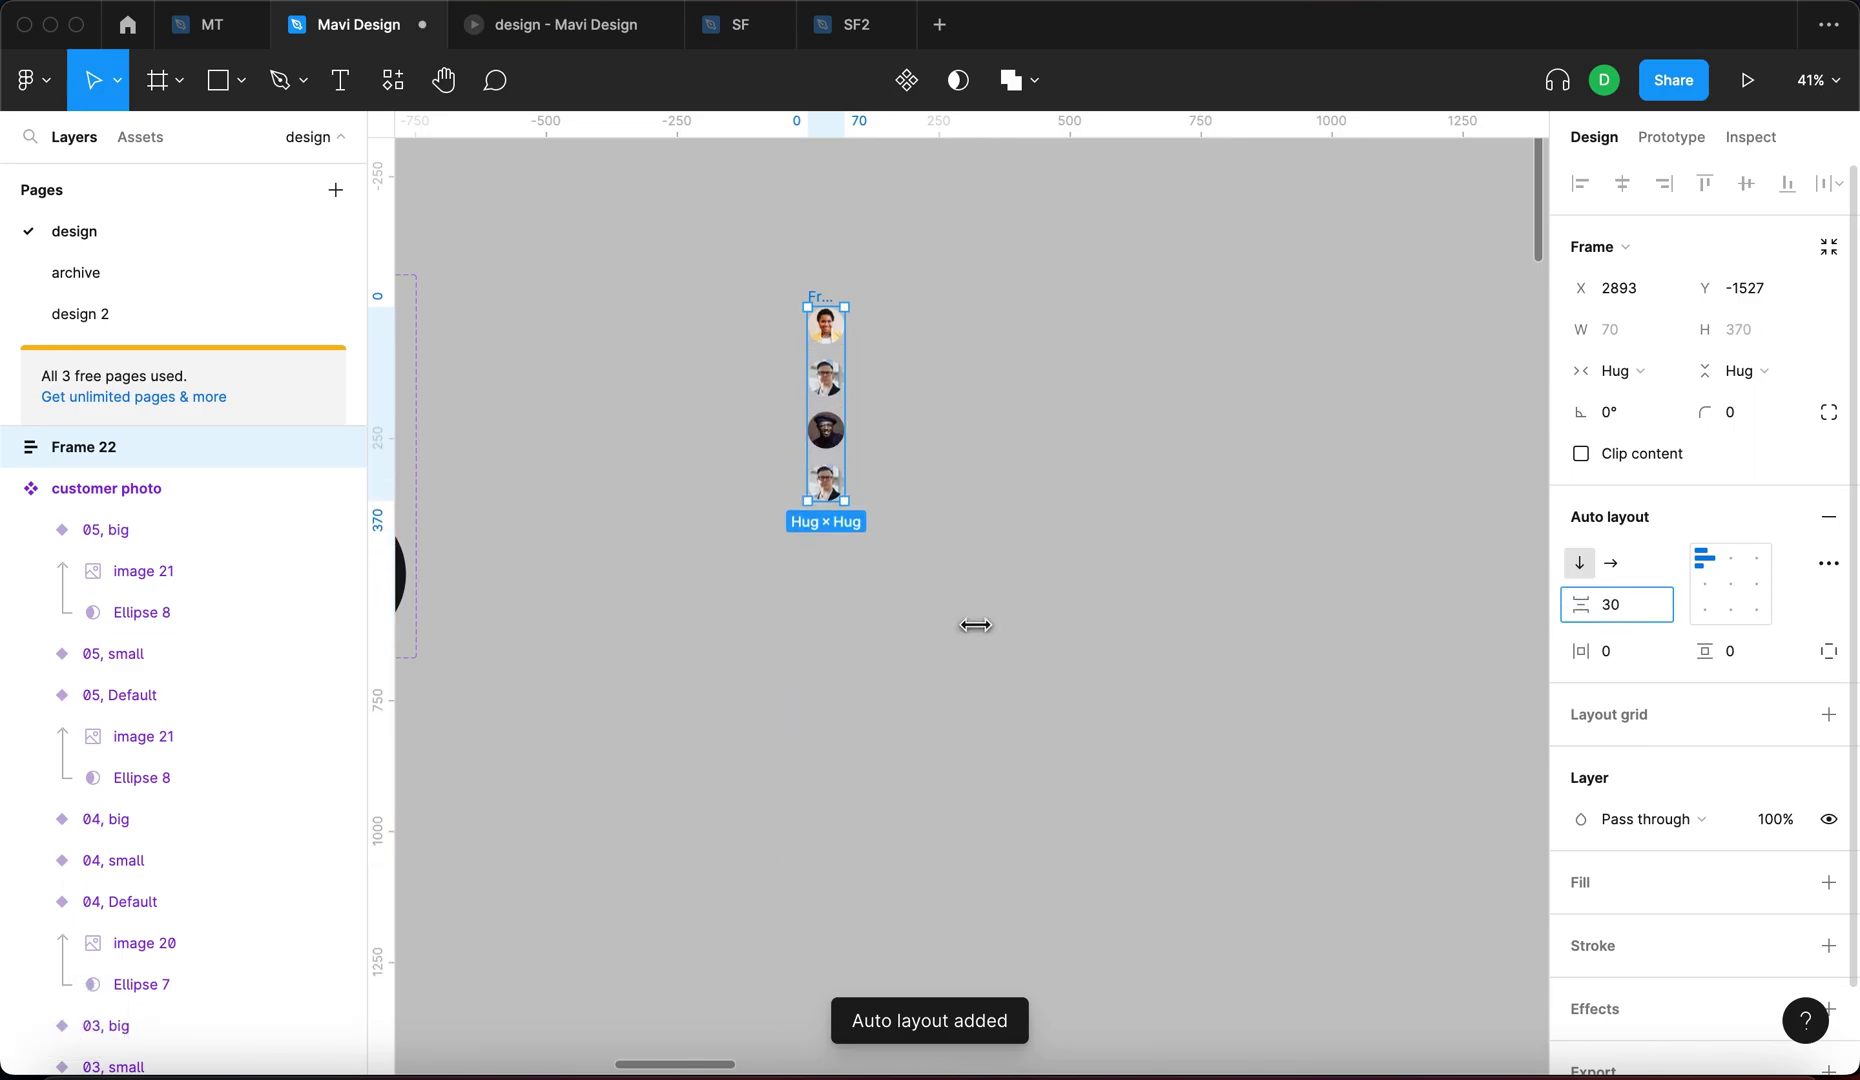
pyautogui.click(1611, 563)
pyautogui.click(996, 552)
# Reposition the auto layout photo row on the canvas and set all four photos inside it to size big.
pyautogui.scroll(2, 950, 330)
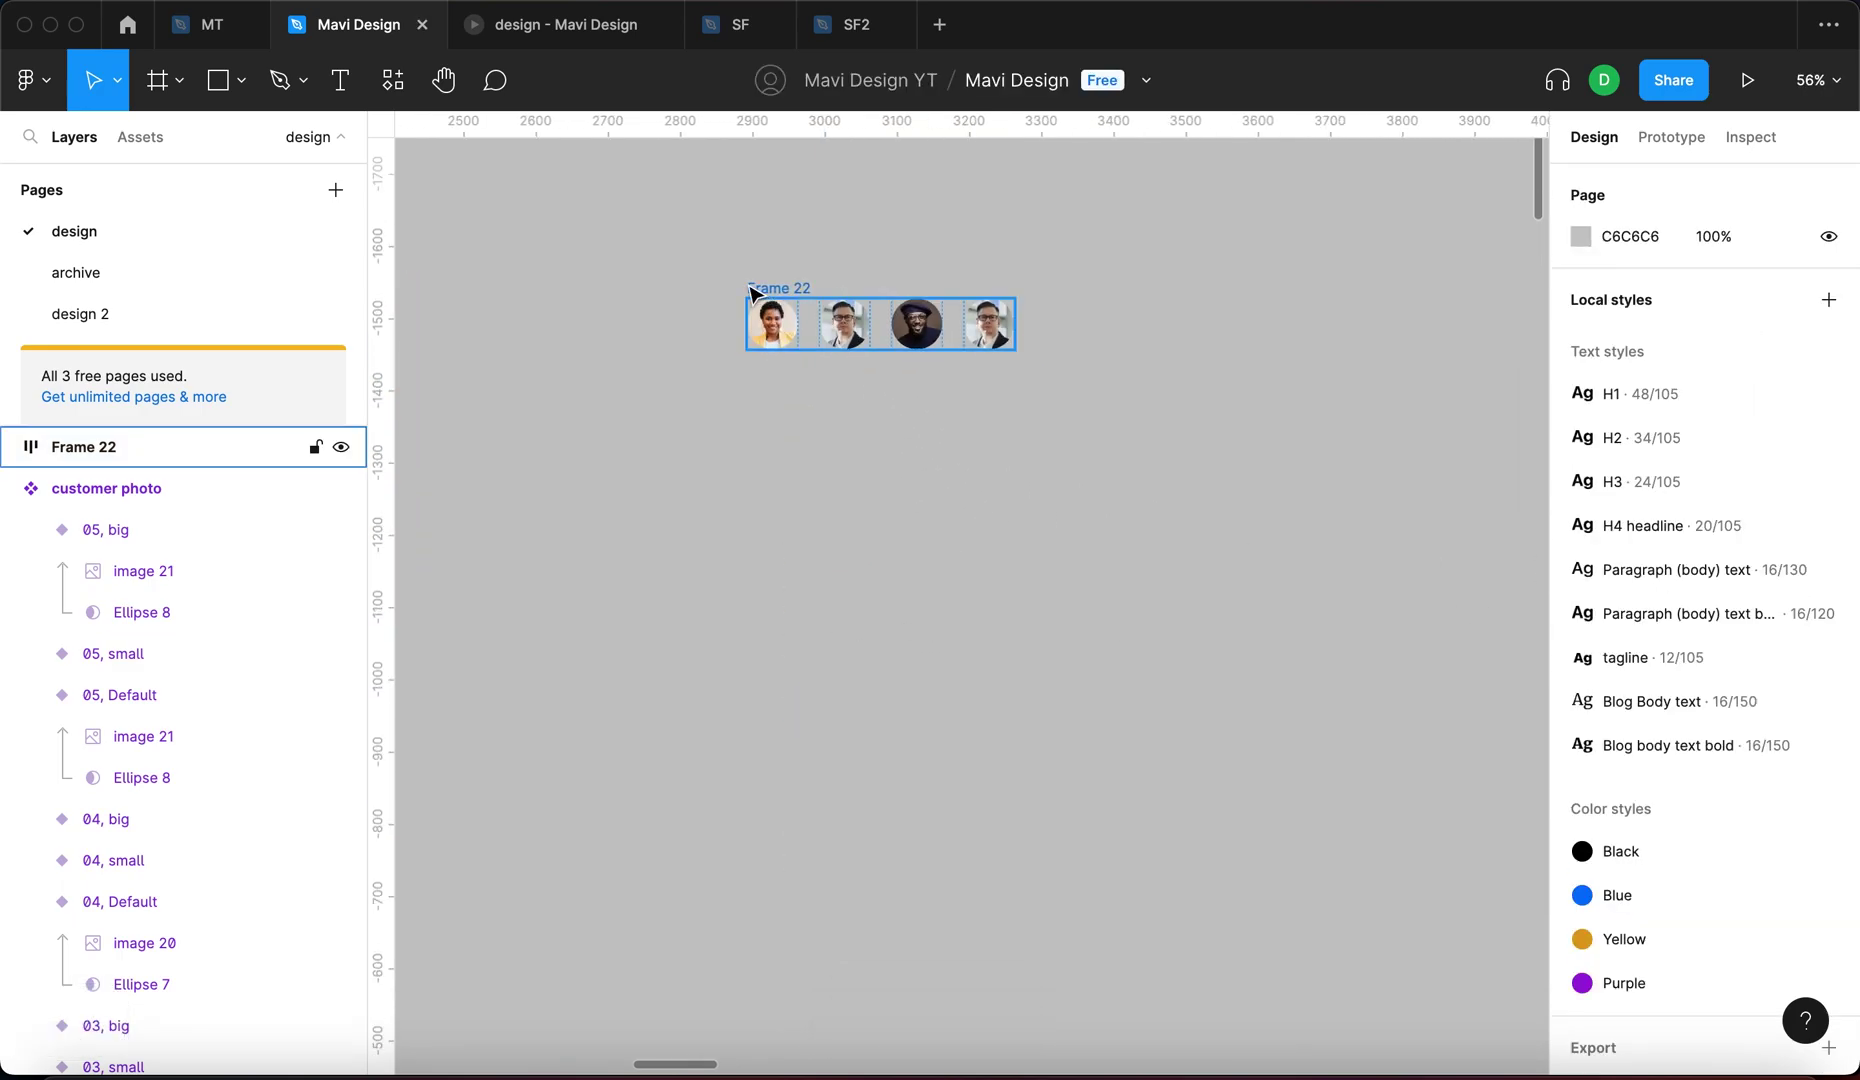
pyautogui.moveTo(750, 288); pyautogui.dragTo(953, 436)
pyautogui.scroll(-3, 900, 485)
pyautogui.moveTo(816, 537); pyautogui.dragTo(1191, 566)
pyautogui.press('Return')
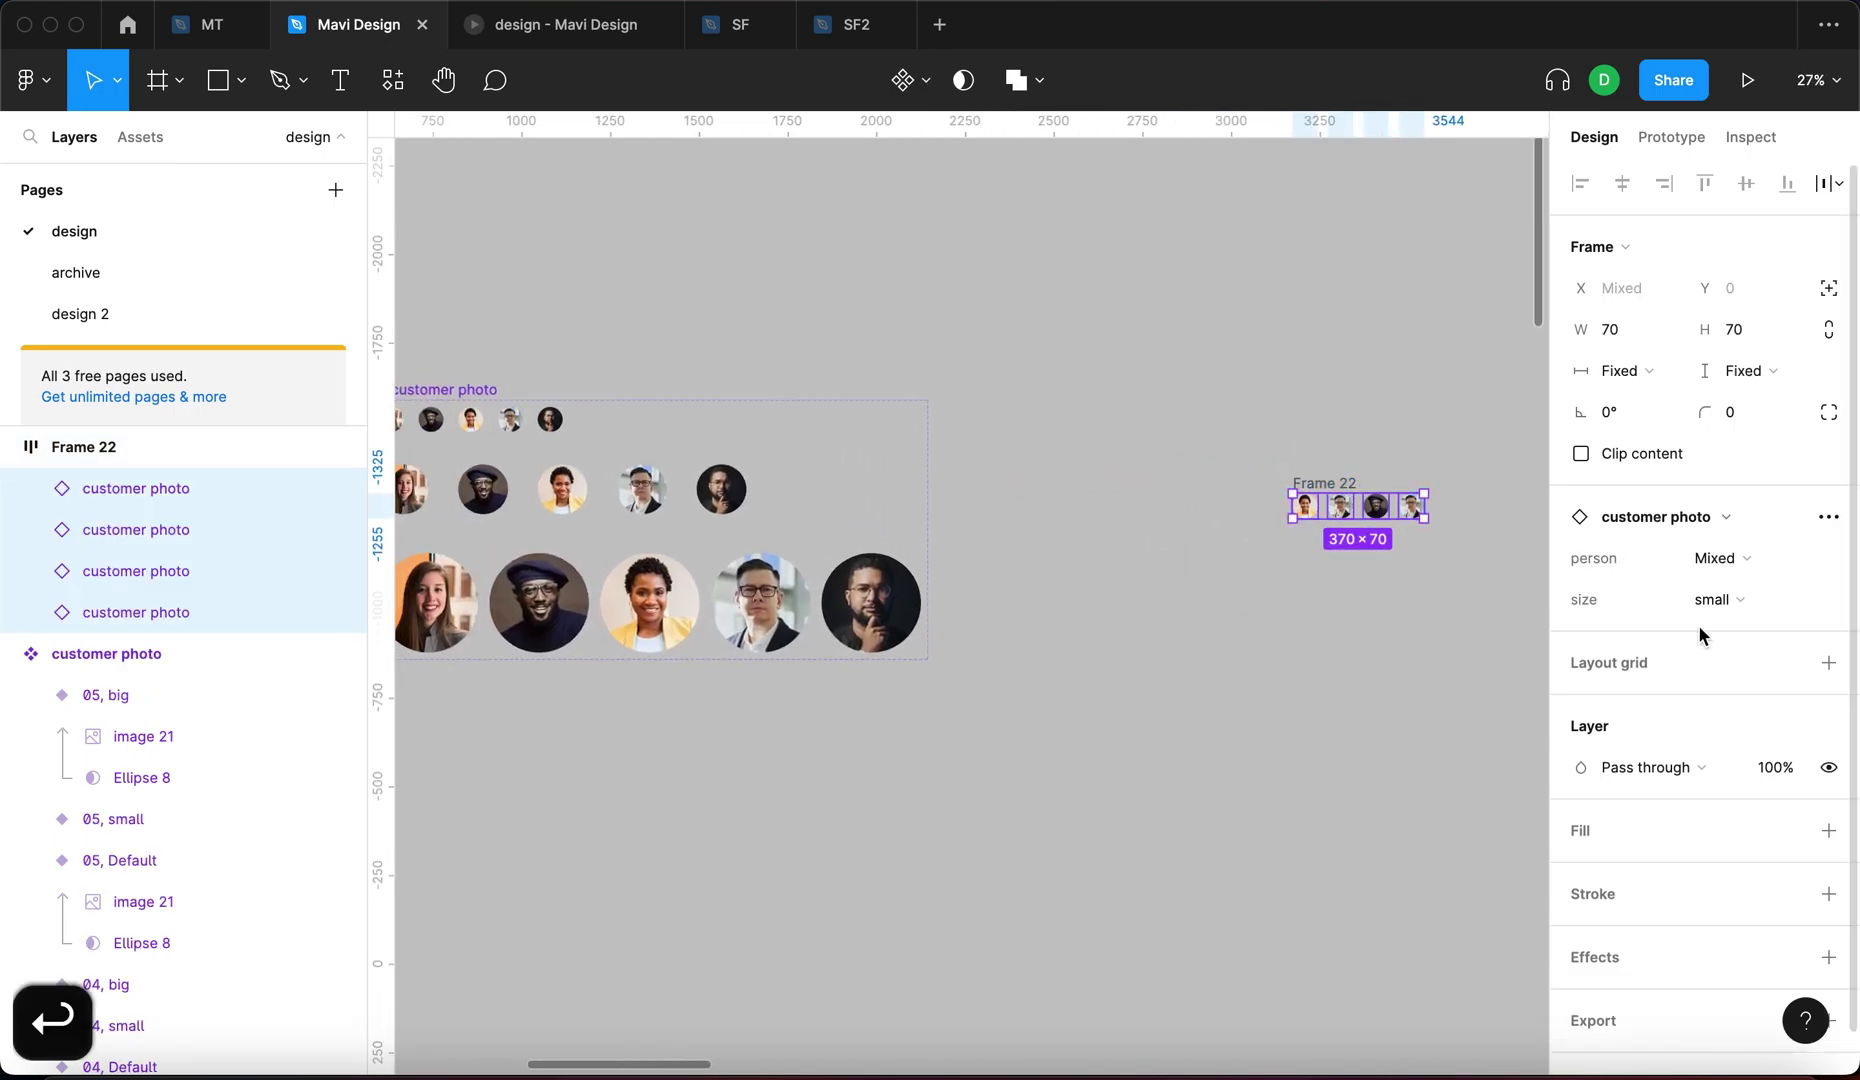
pyautogui.click(1690, 600)
pyautogui.click(1702, 630)
pyautogui.click(1228, 525)
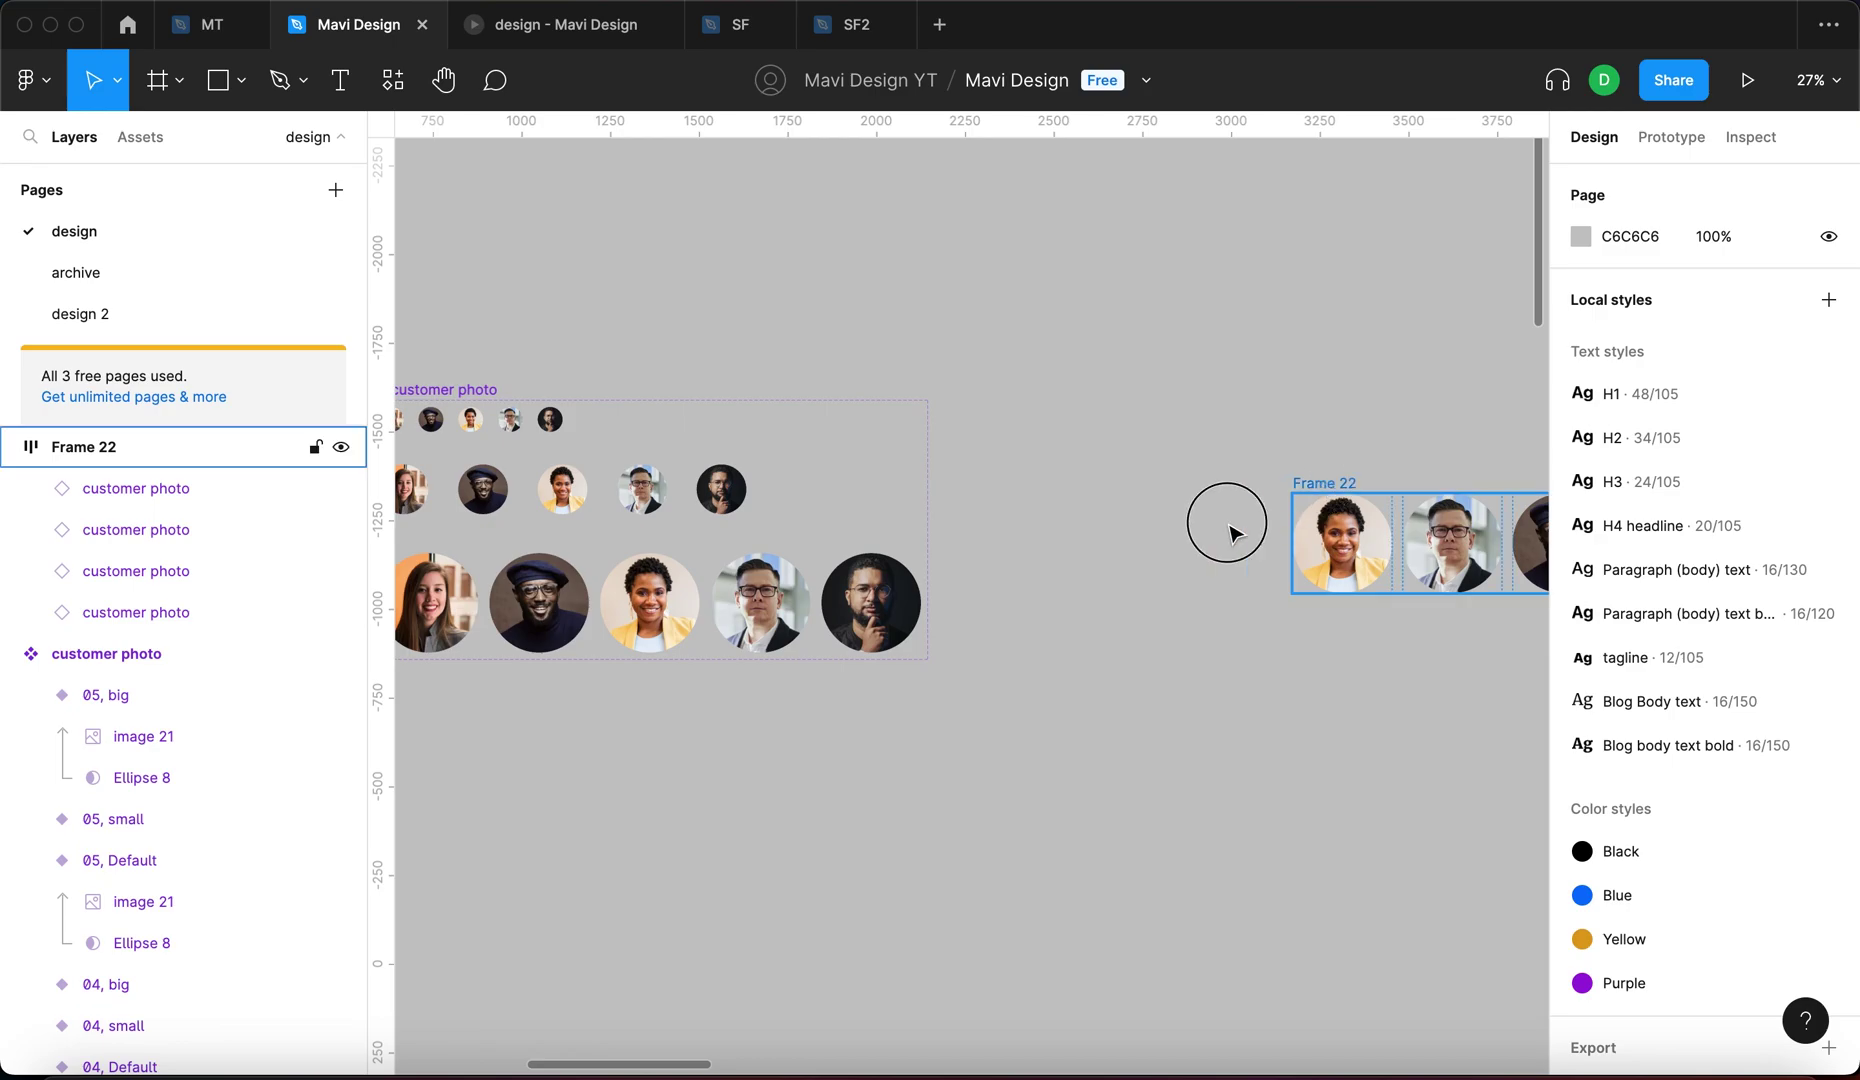
# Move the auto layout photo row directly below the component set and select the big person 04 variant.
pyautogui.moveTo(1340, 500); pyautogui.dragTo(535, 712)
pyautogui.scroll(4, 535, 711)
pyautogui.click(1285, 470)
pyautogui.click(1098, 495)
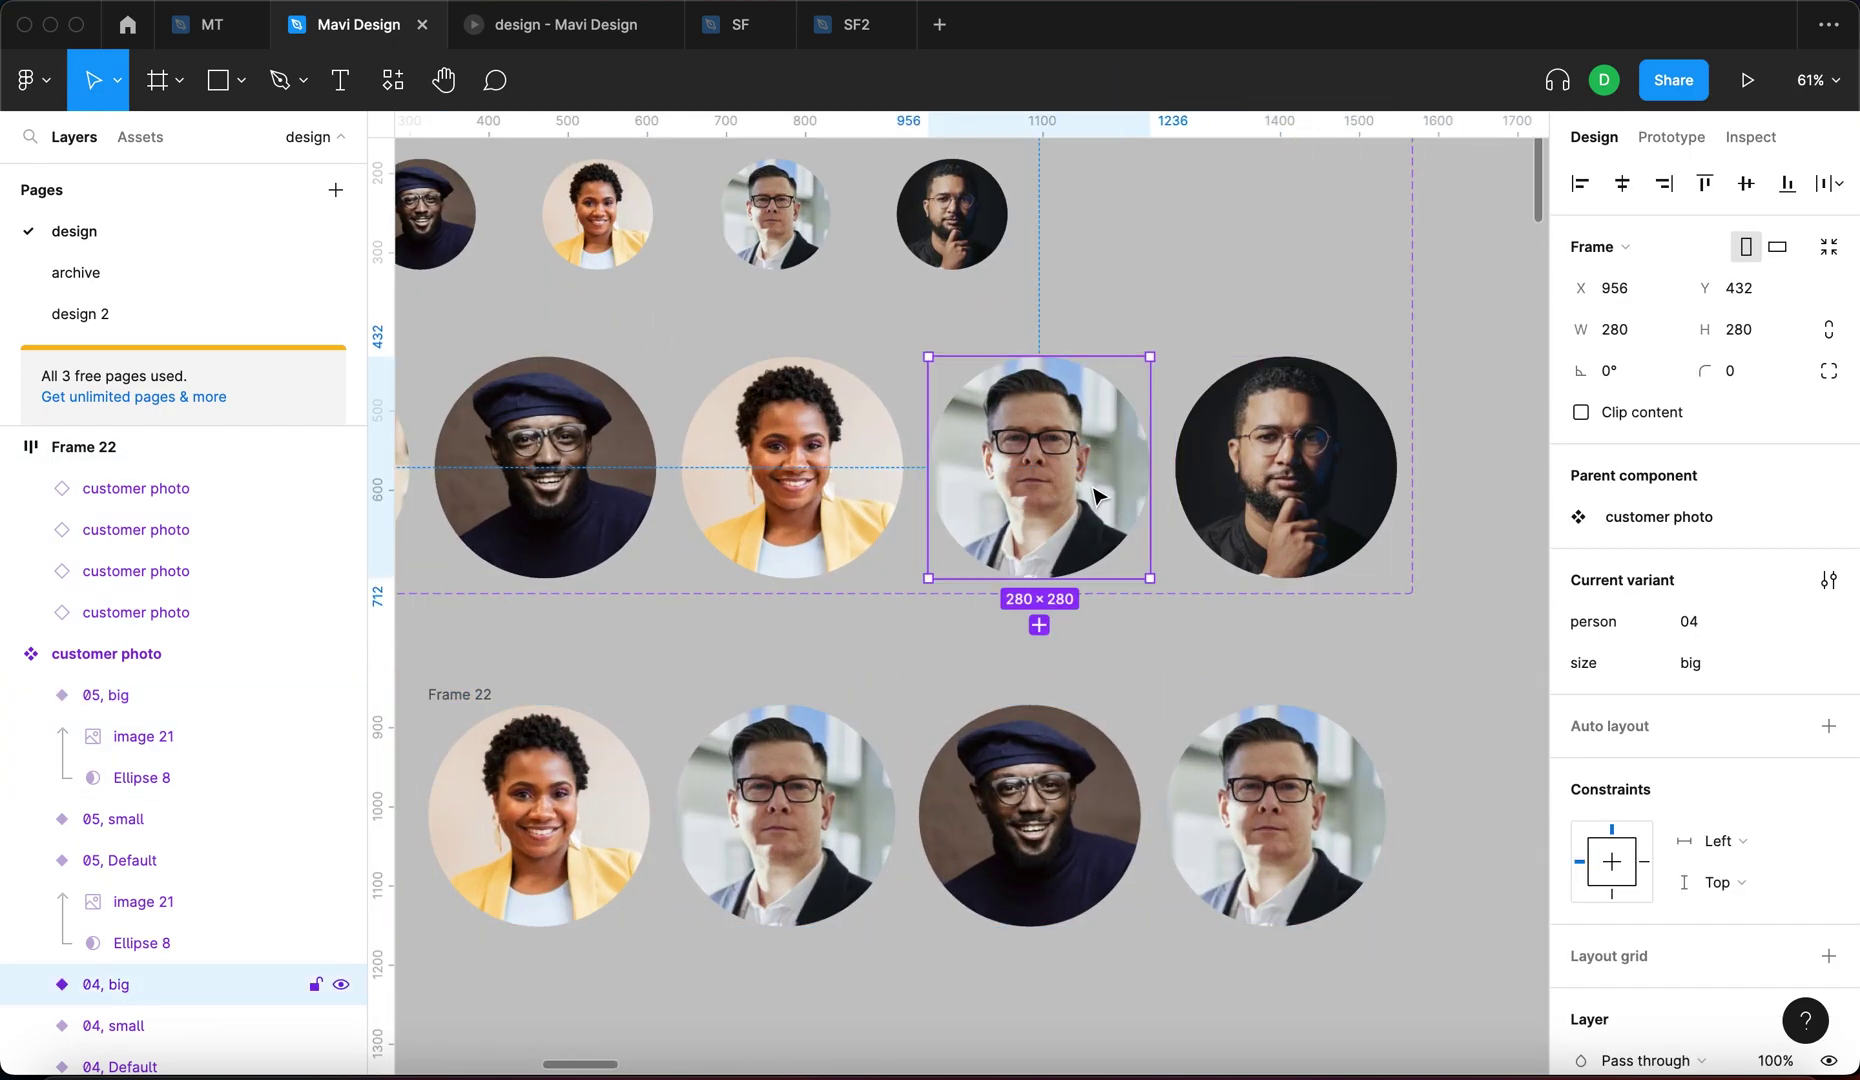
# Try shifting the image inside the big person 04 variant, and undo the move.
pyautogui.doubleClick(1133, 474)
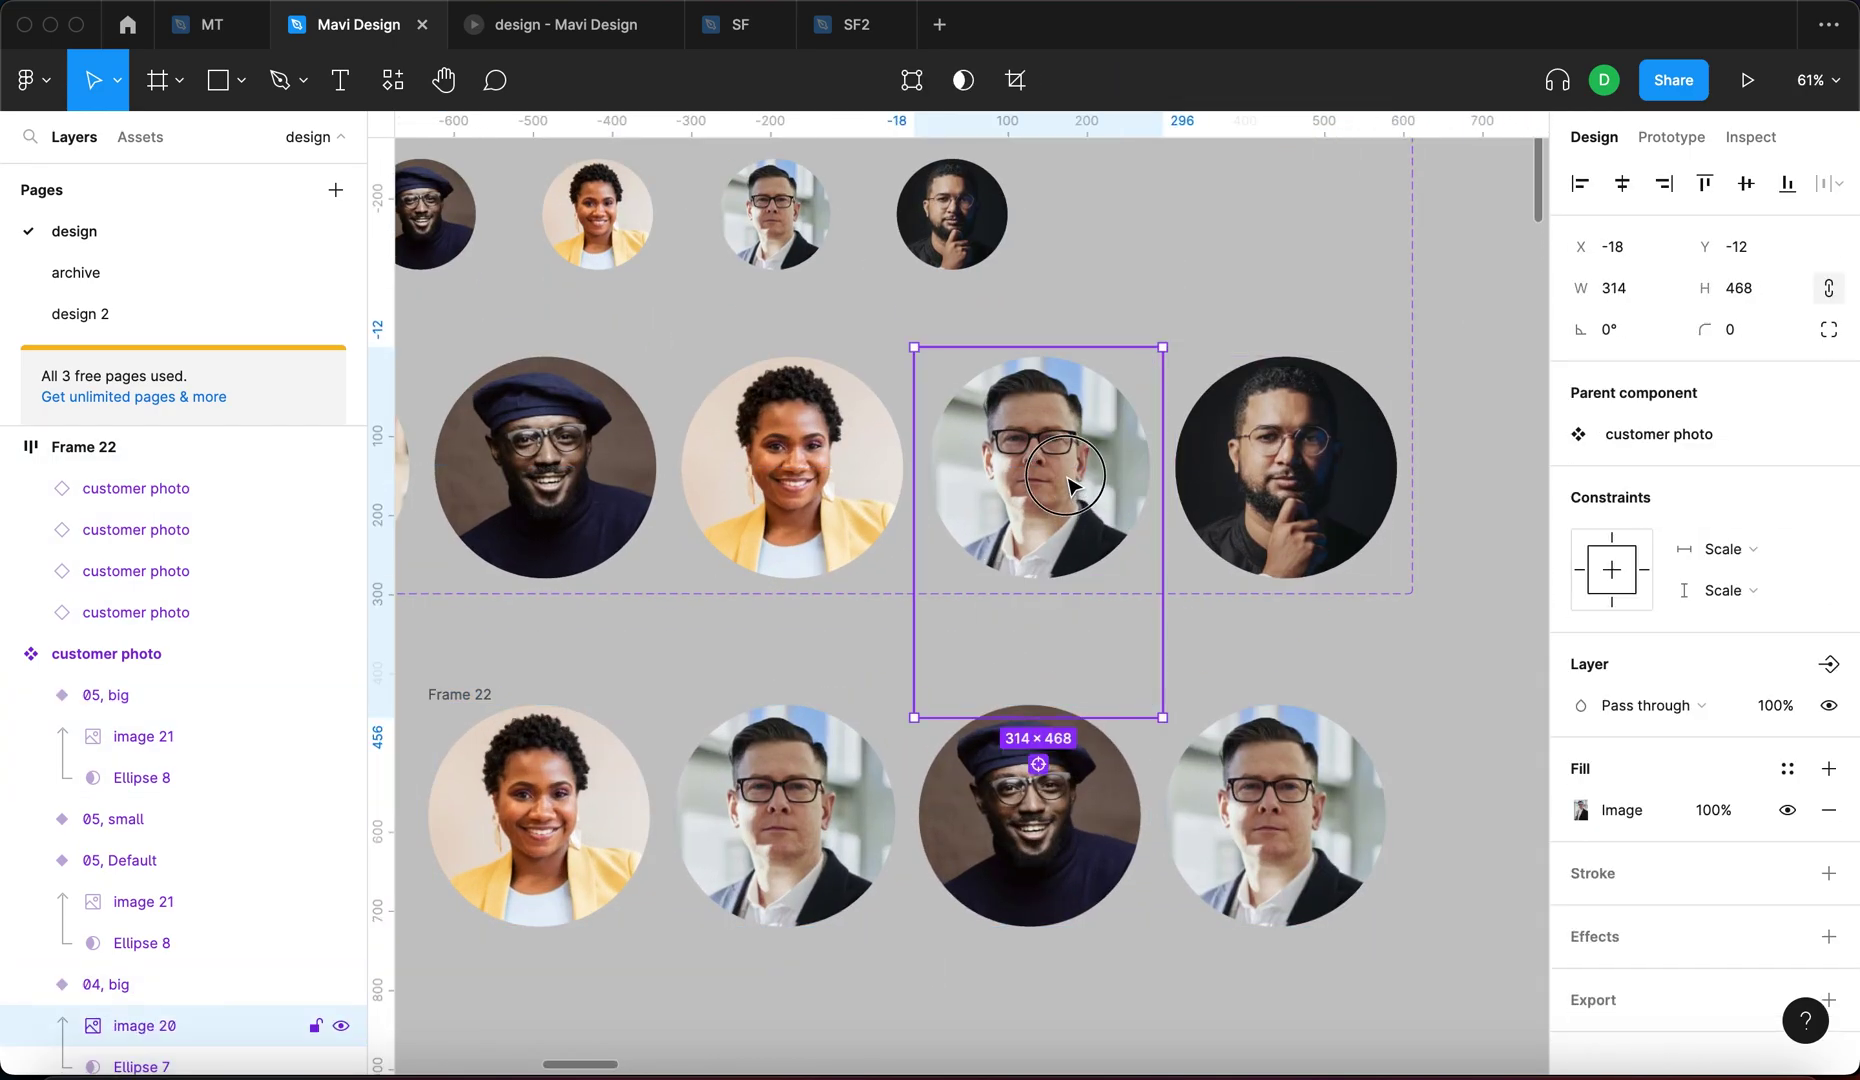
pyautogui.moveTo(1068, 484); pyautogui.dragTo(1105, 492)
pyautogui.press('super+z')
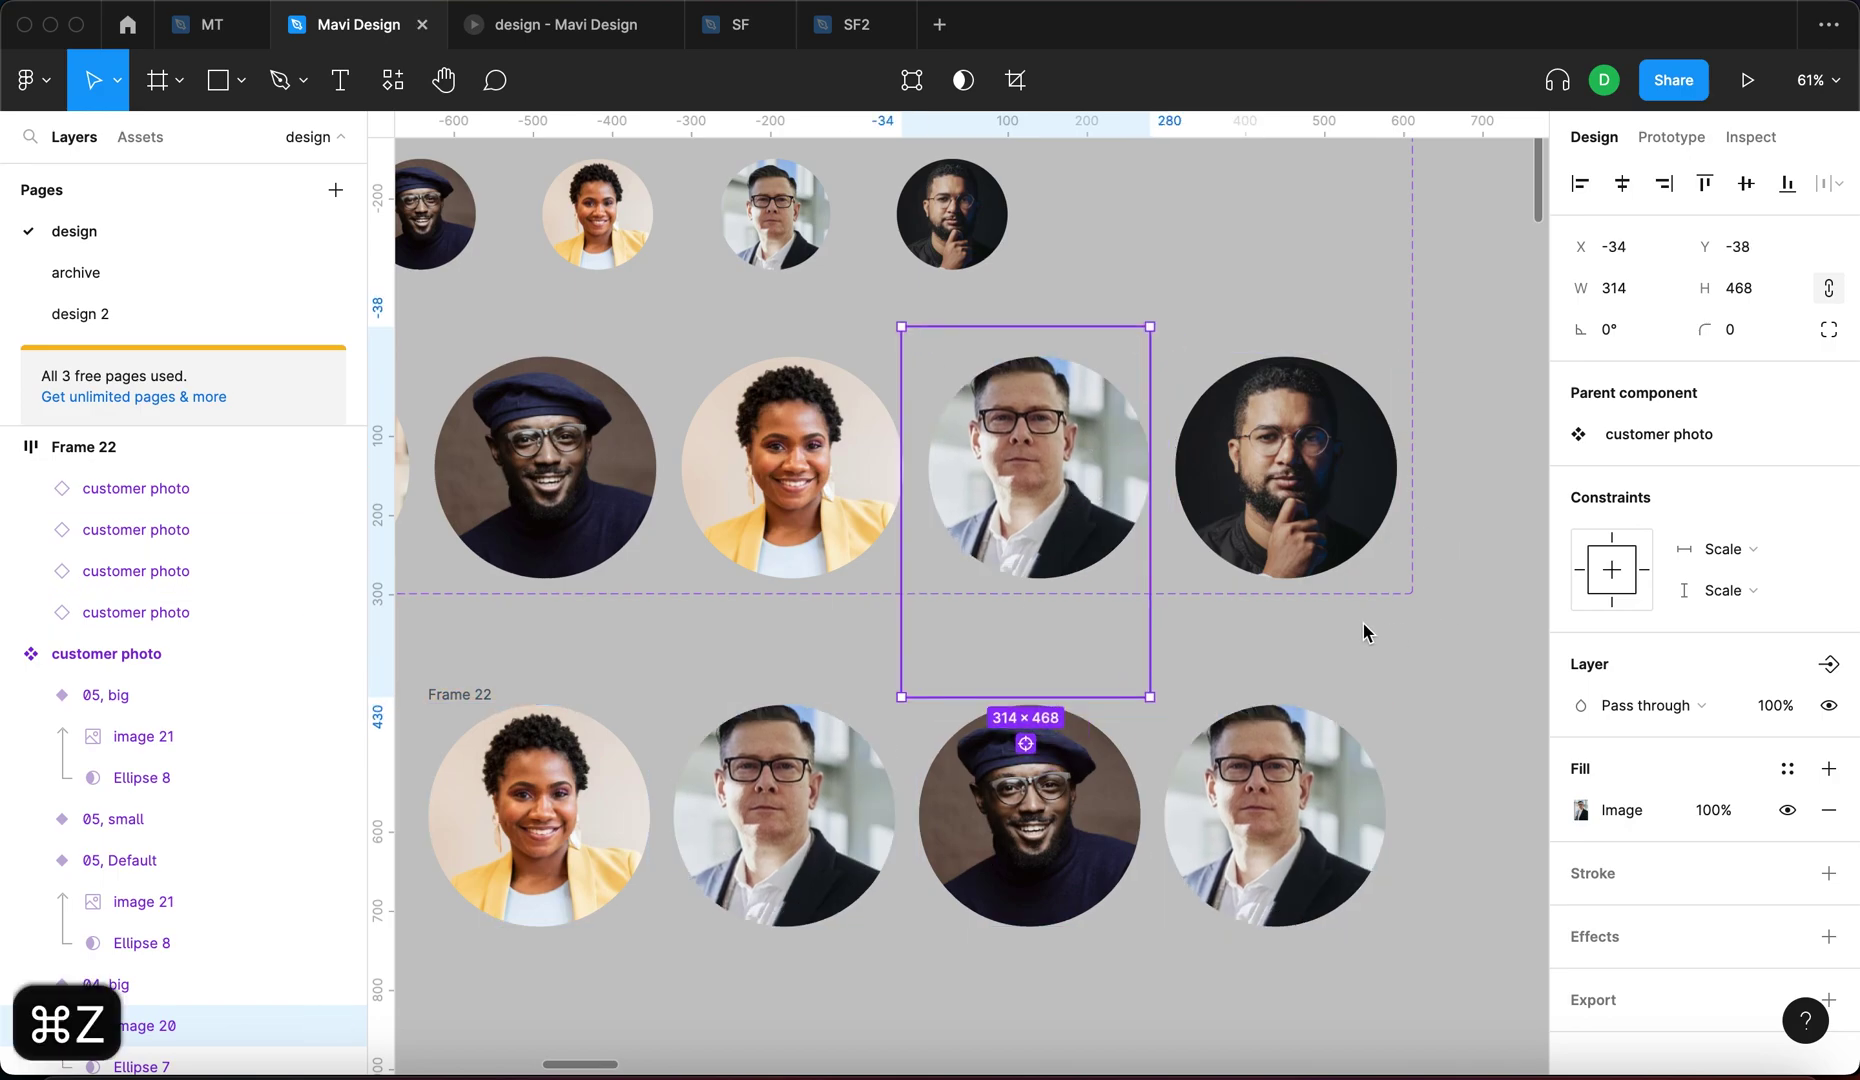
pyautogui.press('super+z')
pyautogui.press('super+z')
pyautogui.press('super+z')
pyautogui.press('super+z')
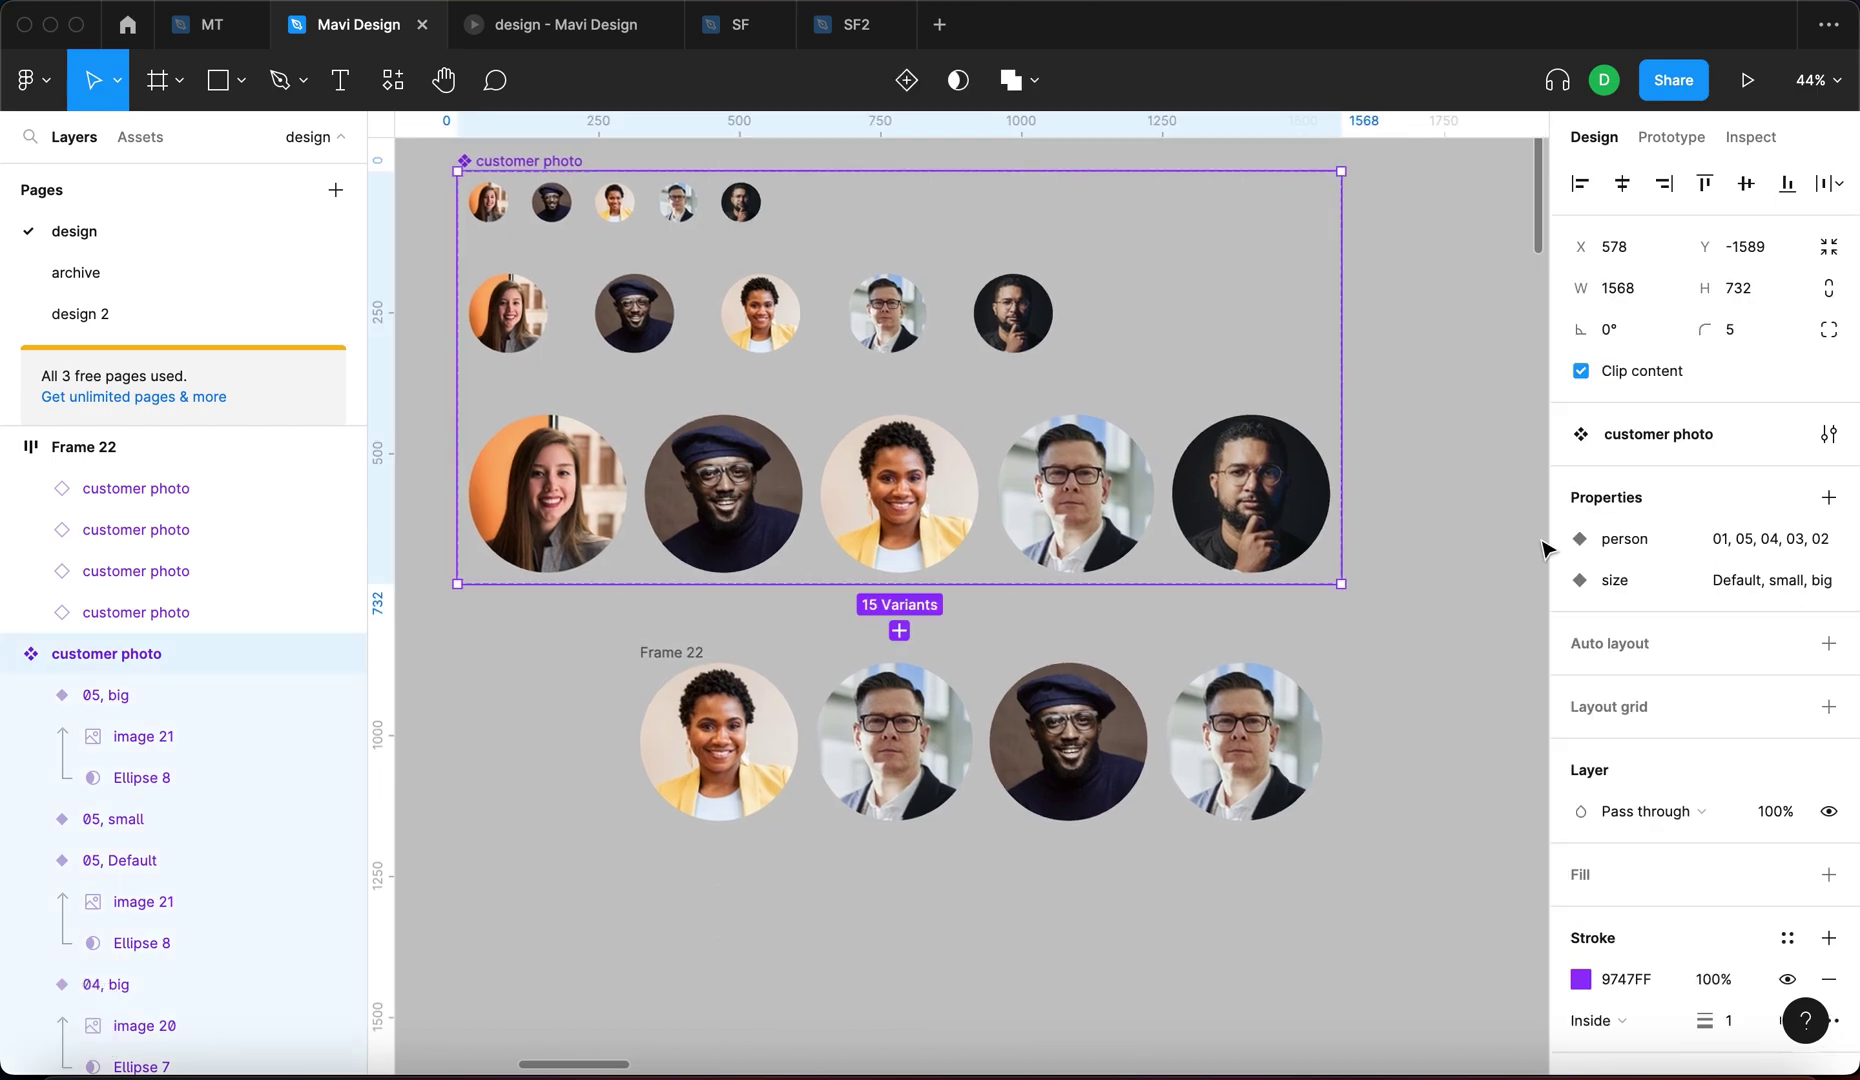
# Reorder the values of the component set's person property to 01, 02, 03, 04, 05.
pyautogui.click(1788, 540)
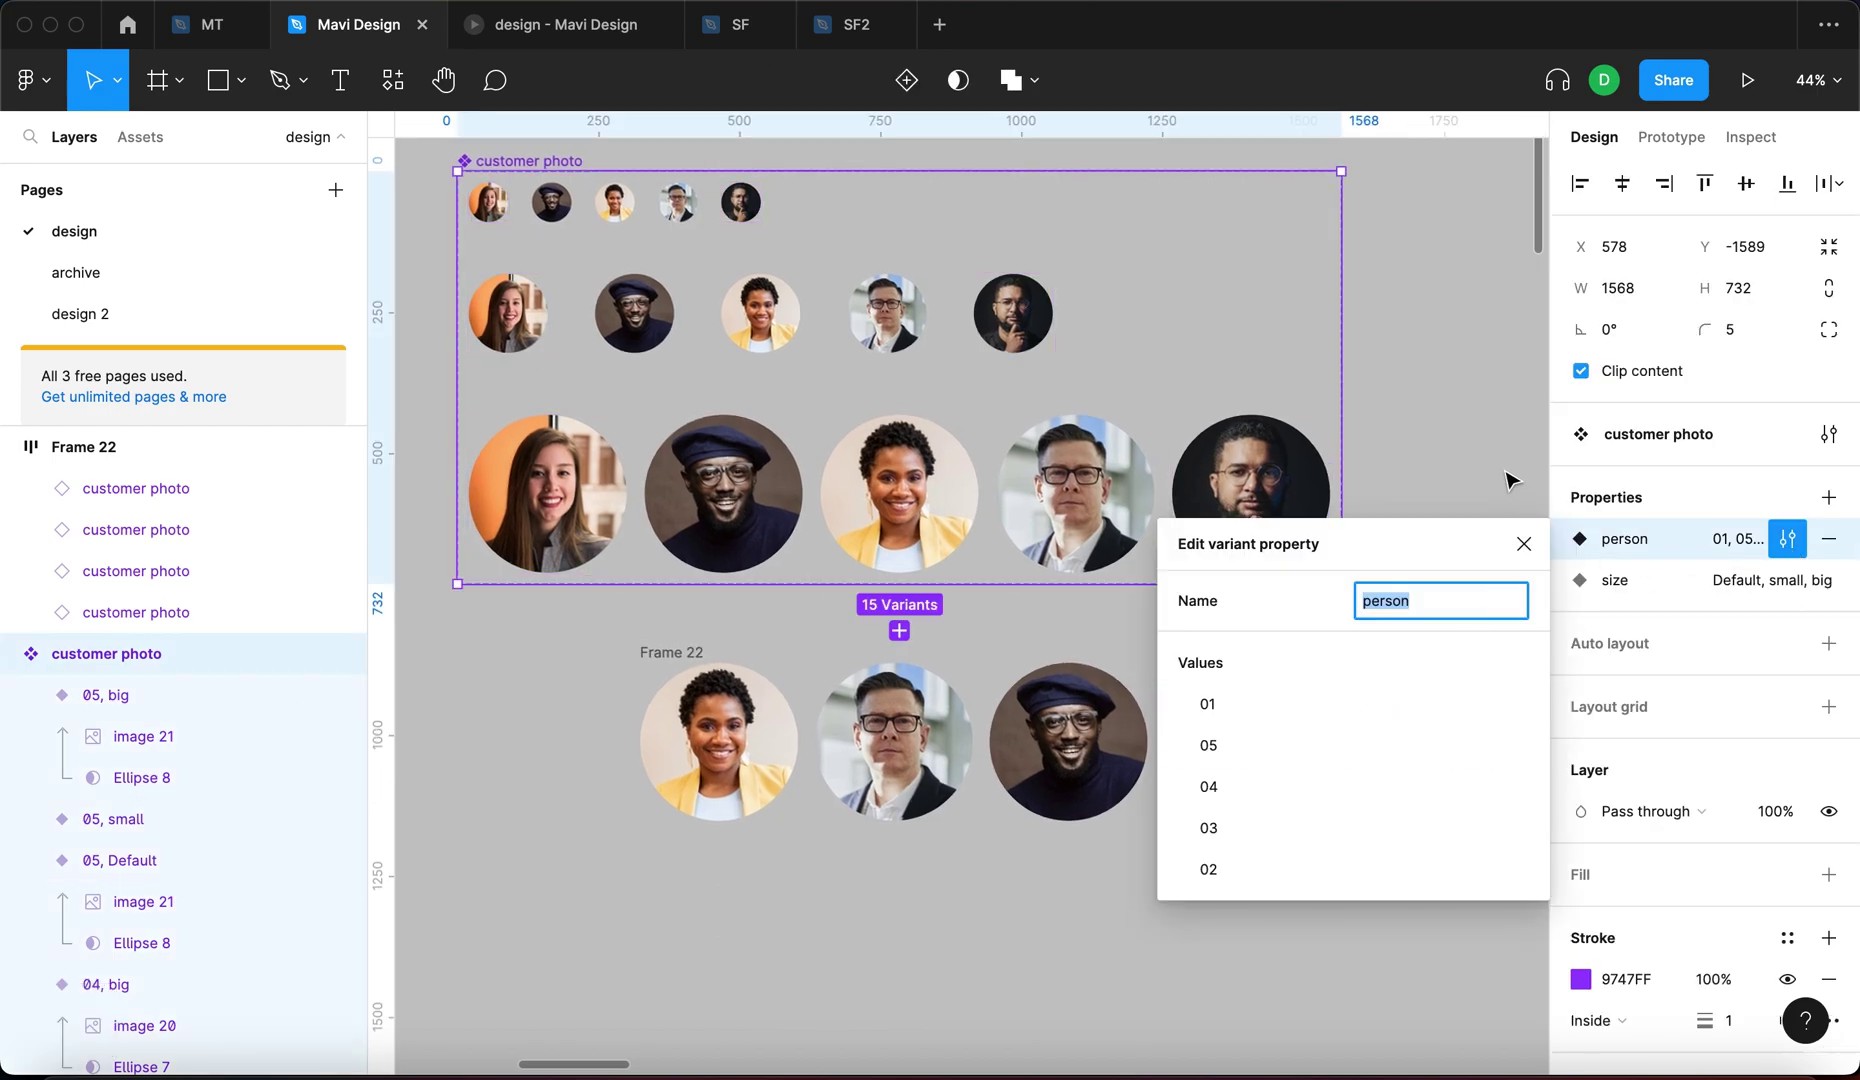
pyautogui.click(706, 240)
pyautogui.click(560, 162)
pyautogui.click(1788, 540)
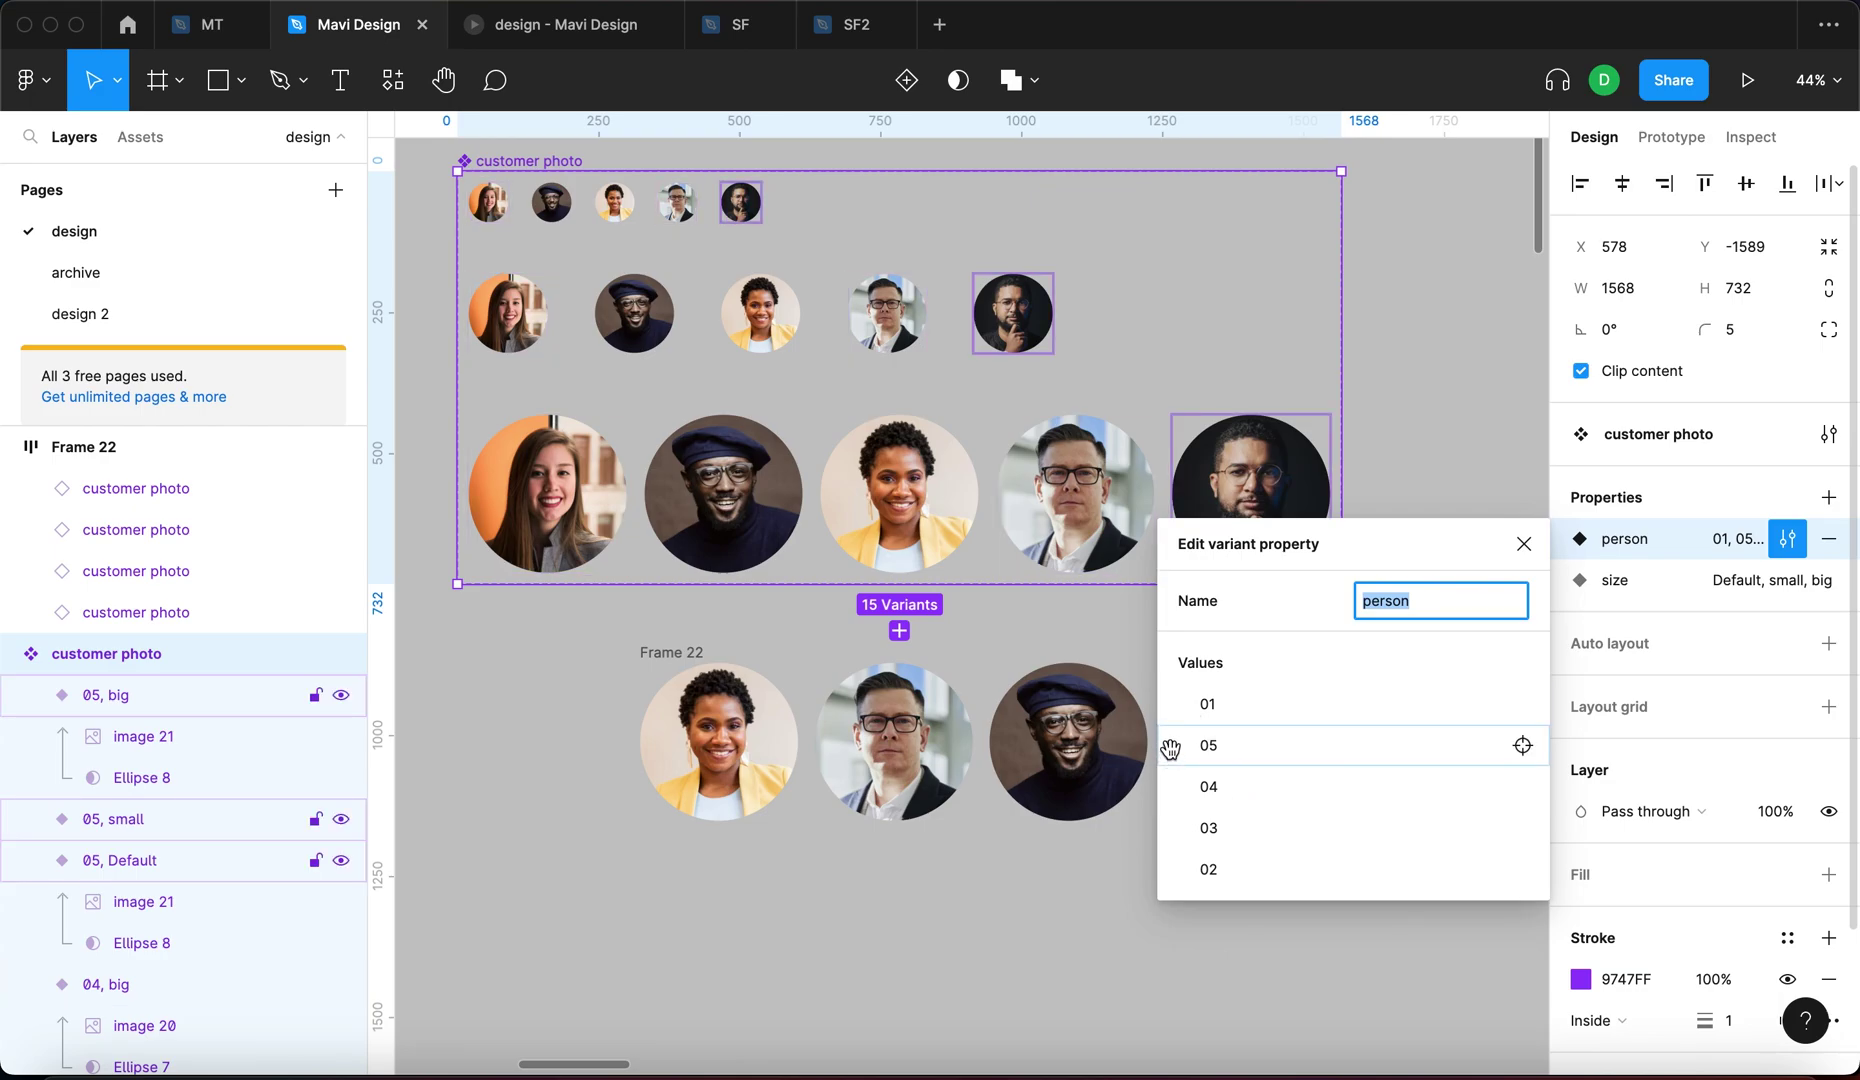
pyautogui.moveTo(1172, 867); pyautogui.dragTo(1178, 736)
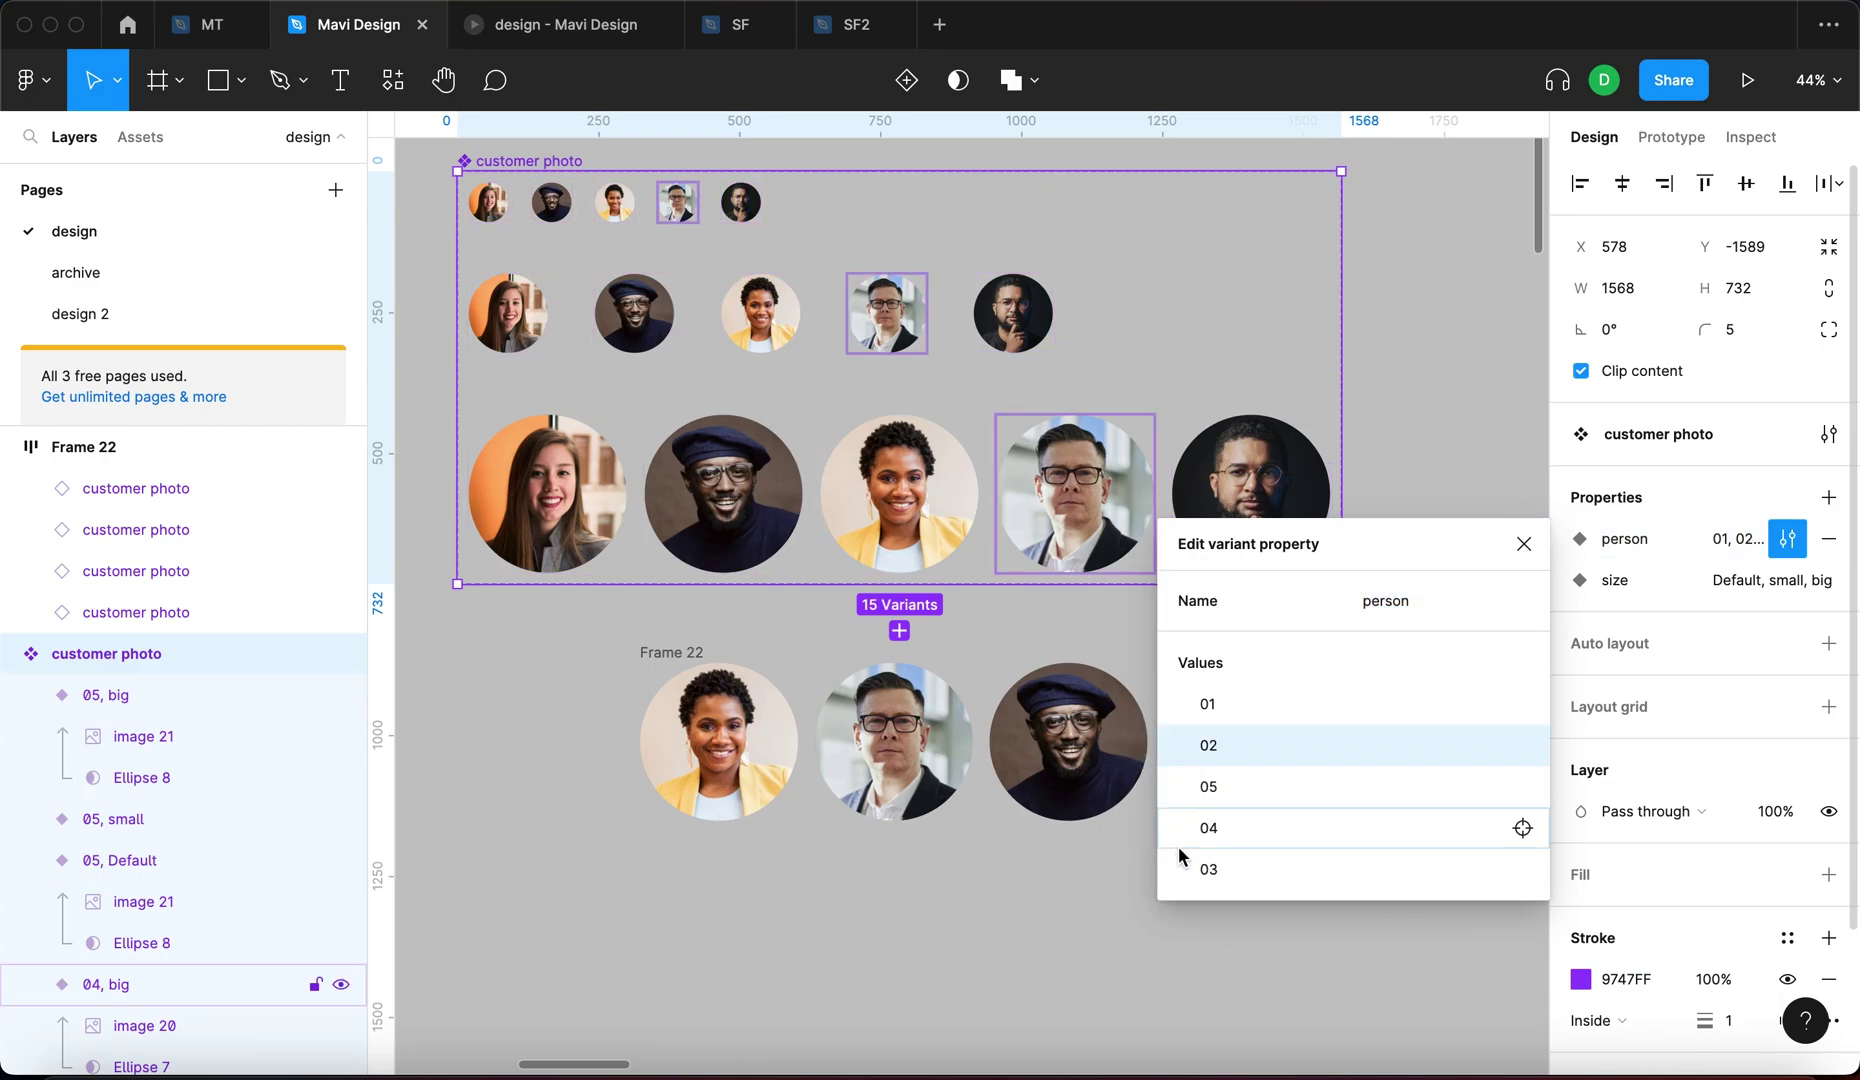
pyautogui.moveTo(1176, 864)
pyautogui.mouseDown()
pyautogui.moveTo(1179, 814)
pyautogui.moveTo(1175, 893)
pyautogui.moveTo(1183, 872)
pyautogui.mouseUp()
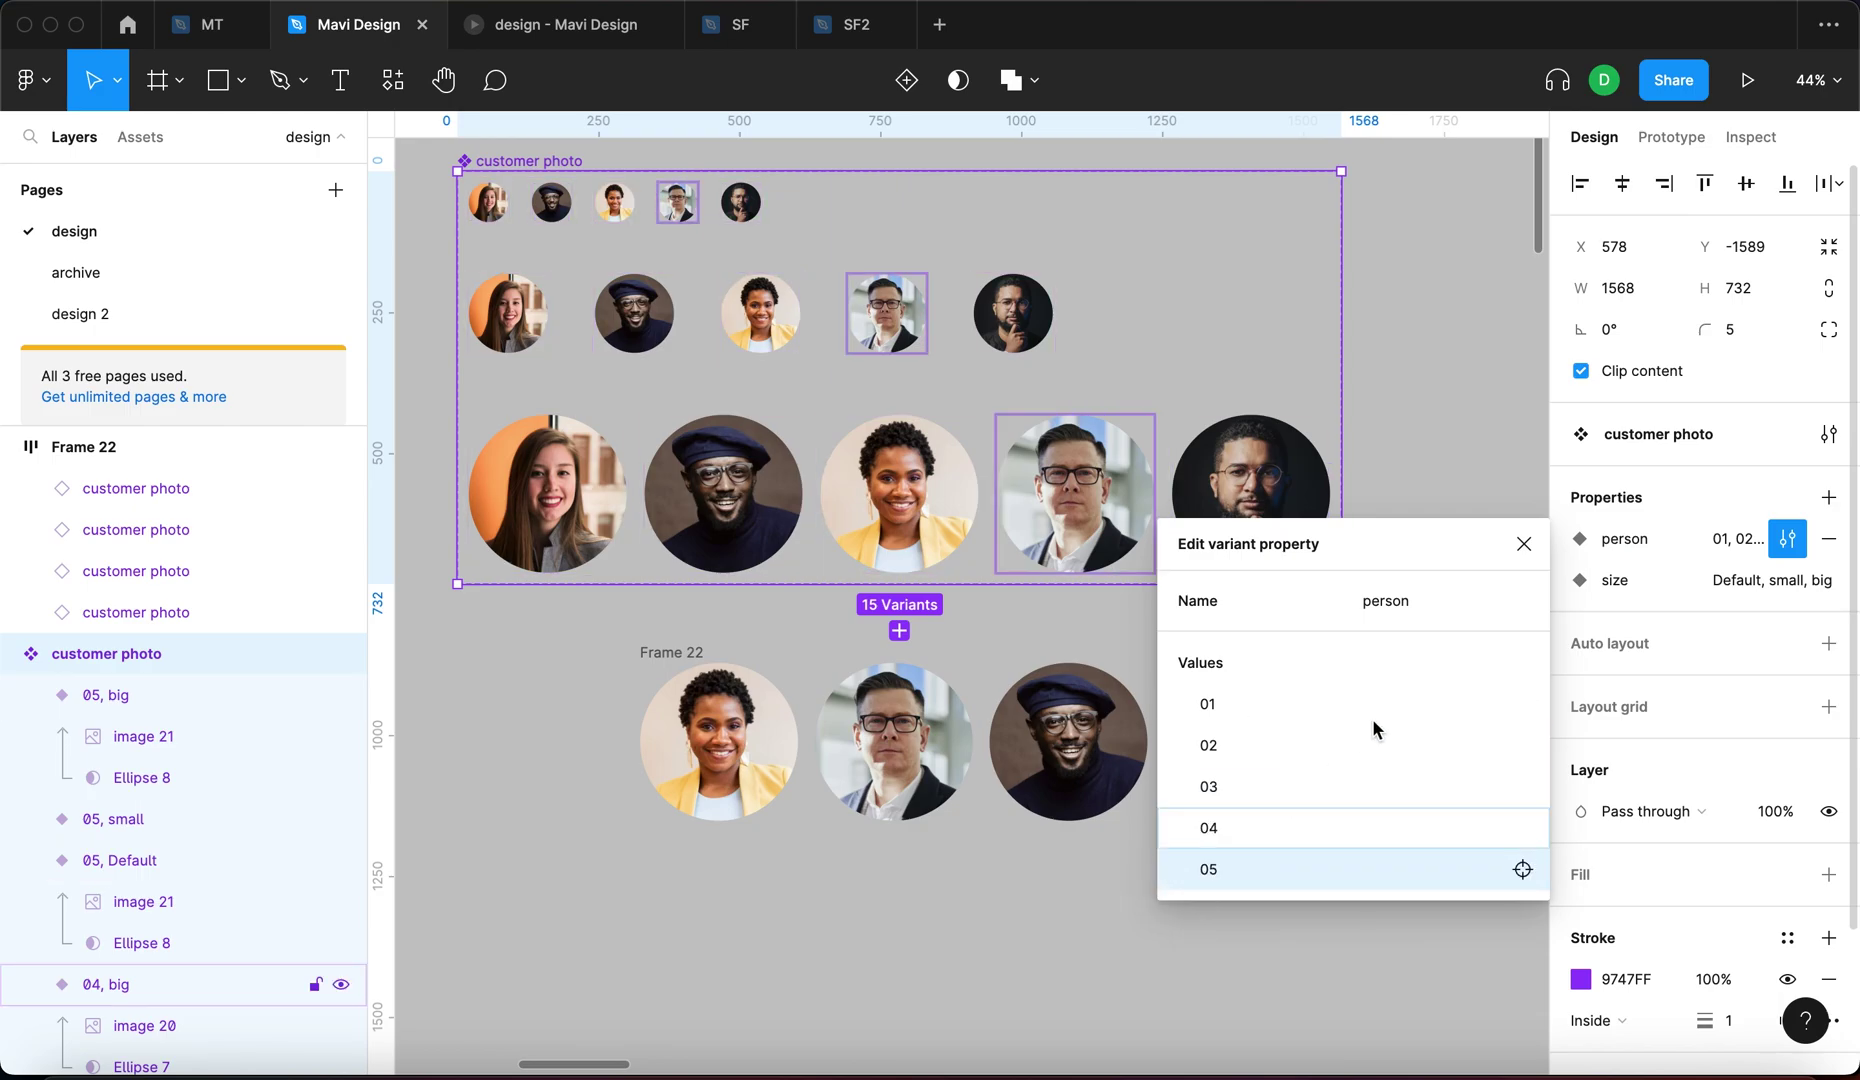
pyautogui.click(1523, 543)
# Reorder the values of the component set's size property to small, Default, big.
pyautogui.click(1780, 582)
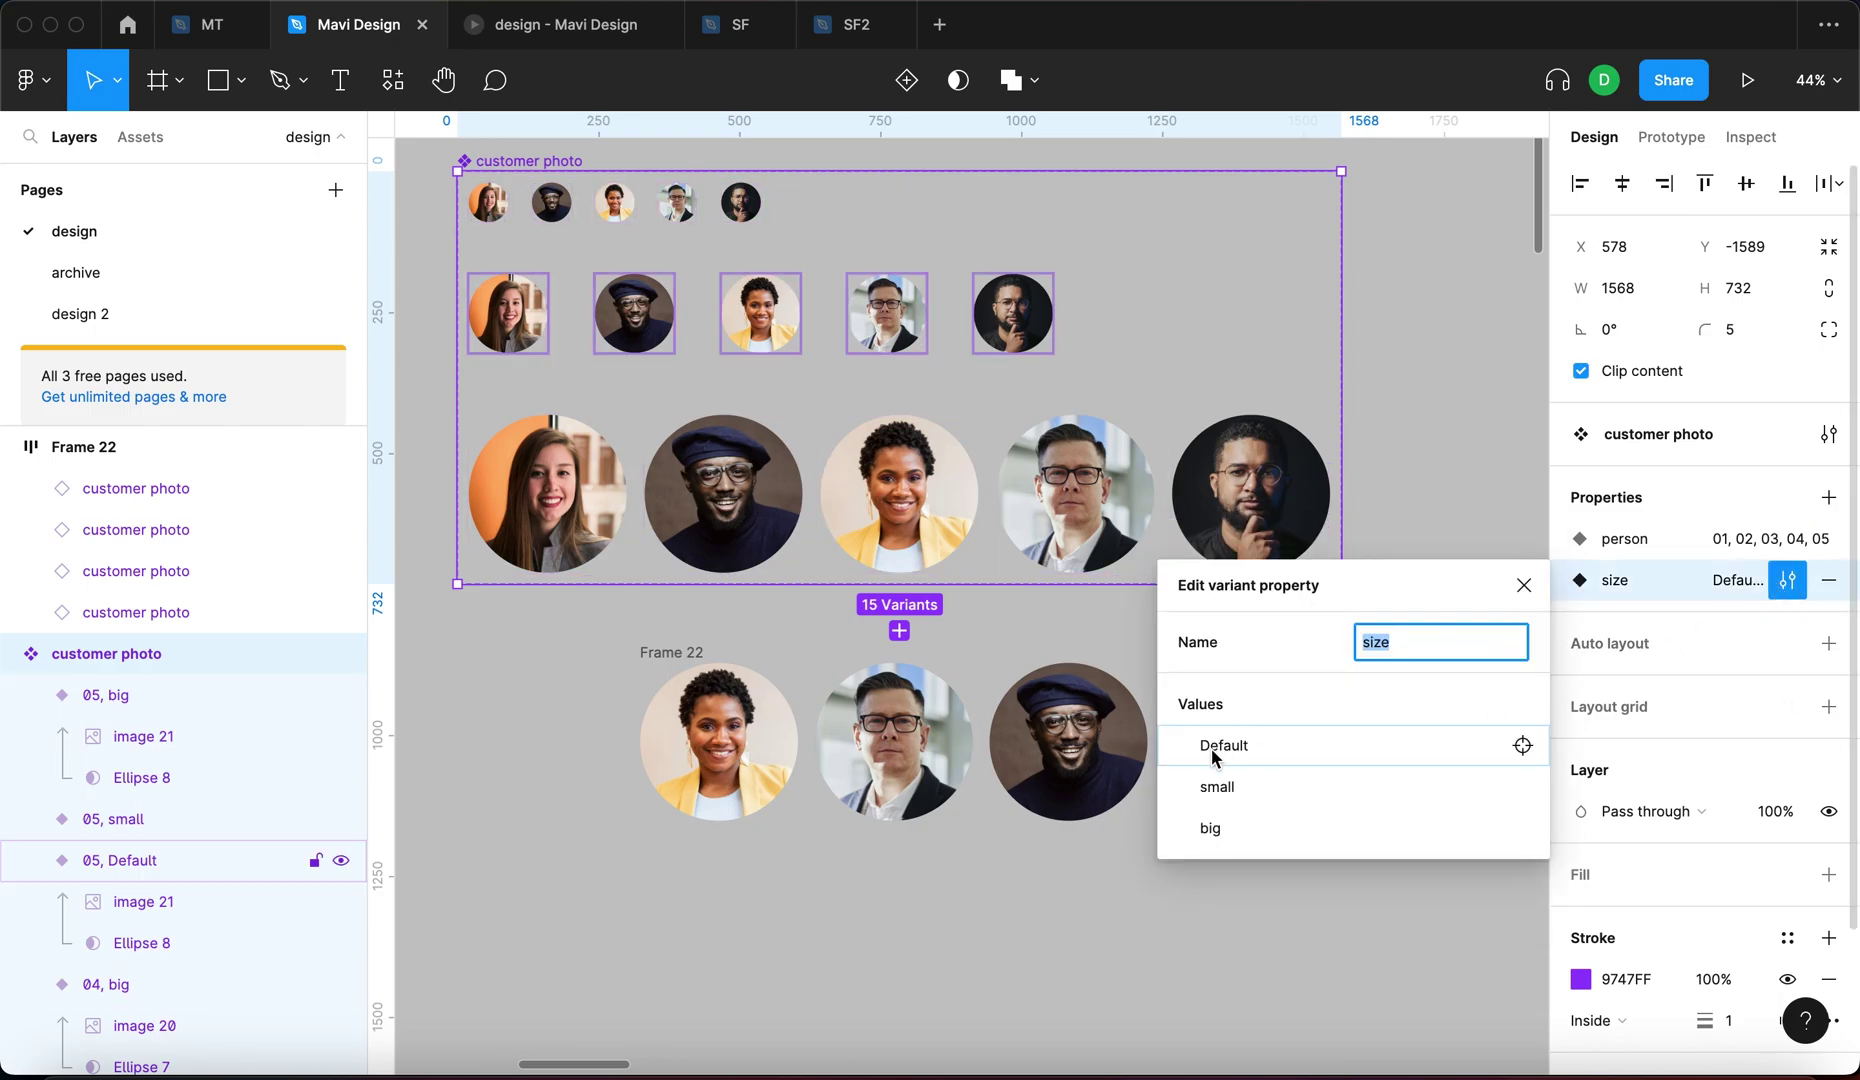
pyautogui.moveTo(1181, 790); pyautogui.dragTo(1200, 742)
pyautogui.click(1523, 585)
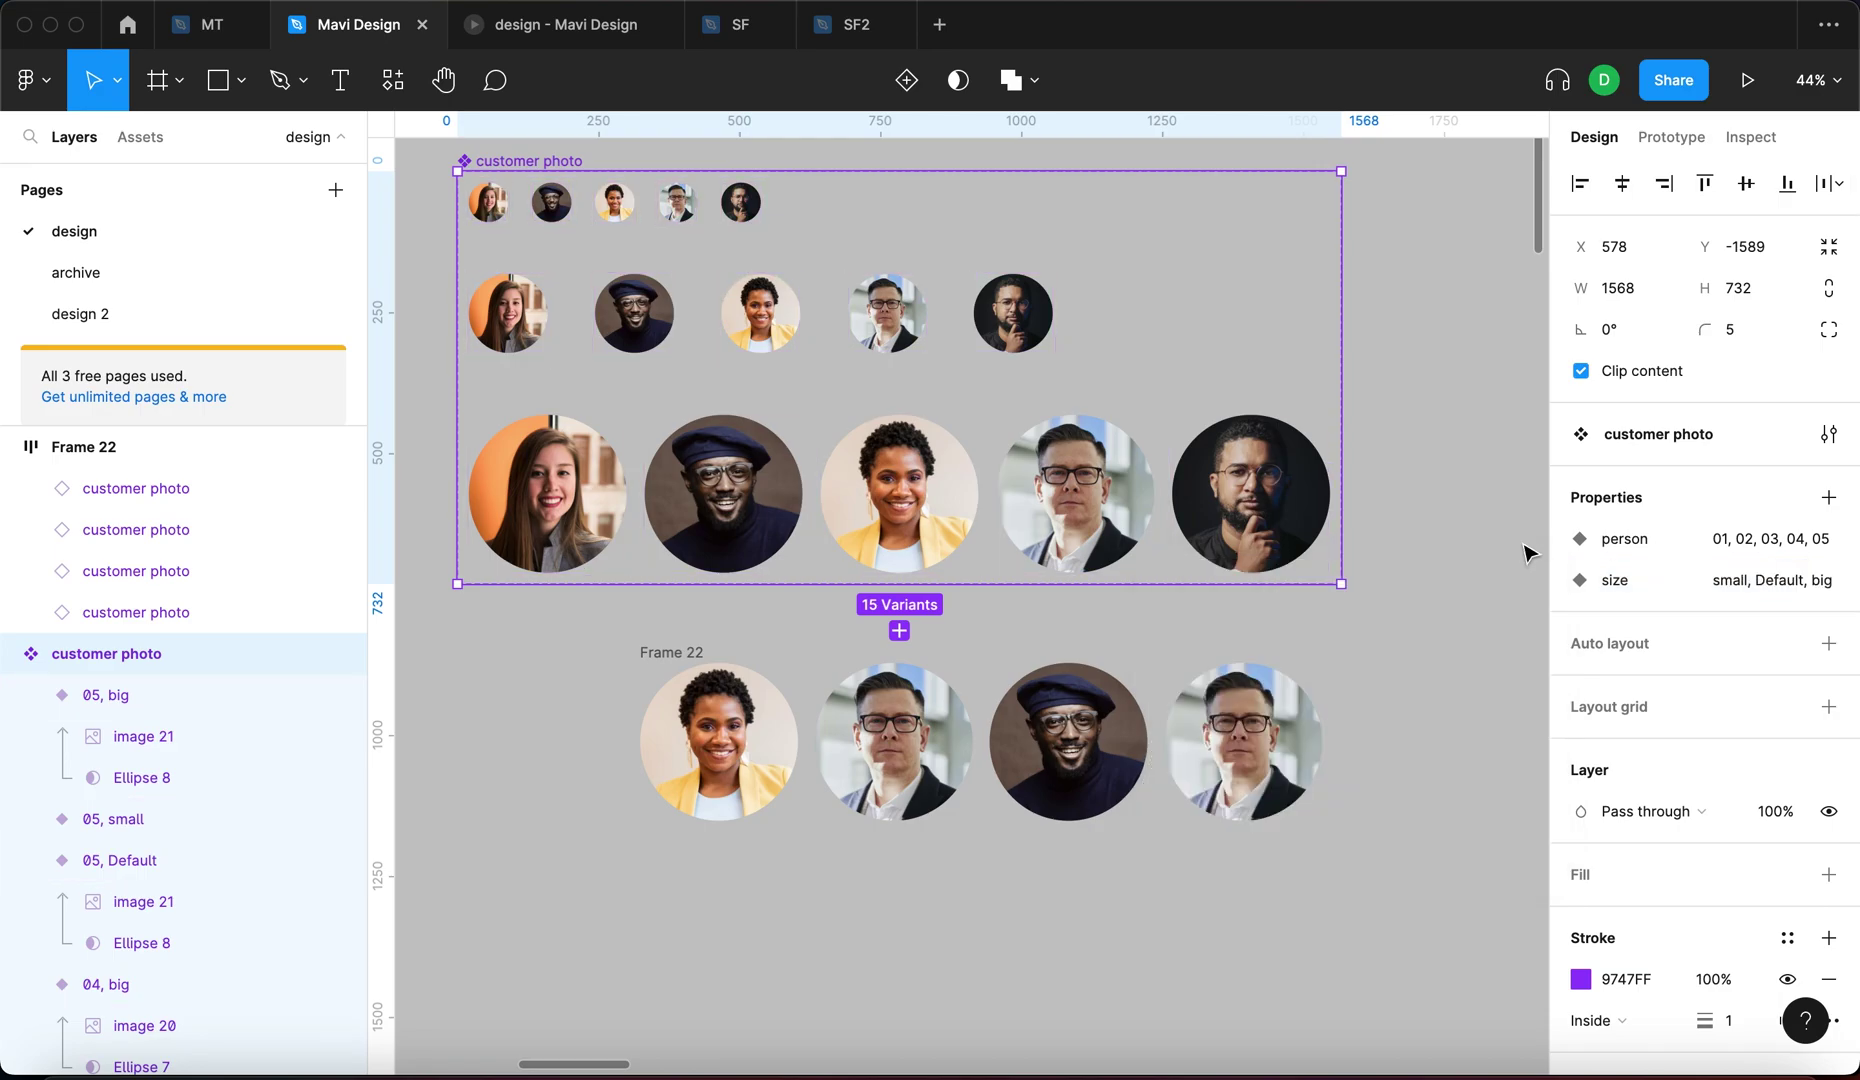
pyautogui.press('Escape')
# Check the order of the person and size options on the third photo instance in the row.
pyautogui.click(1068, 740)
pyautogui.click(1708, 558)
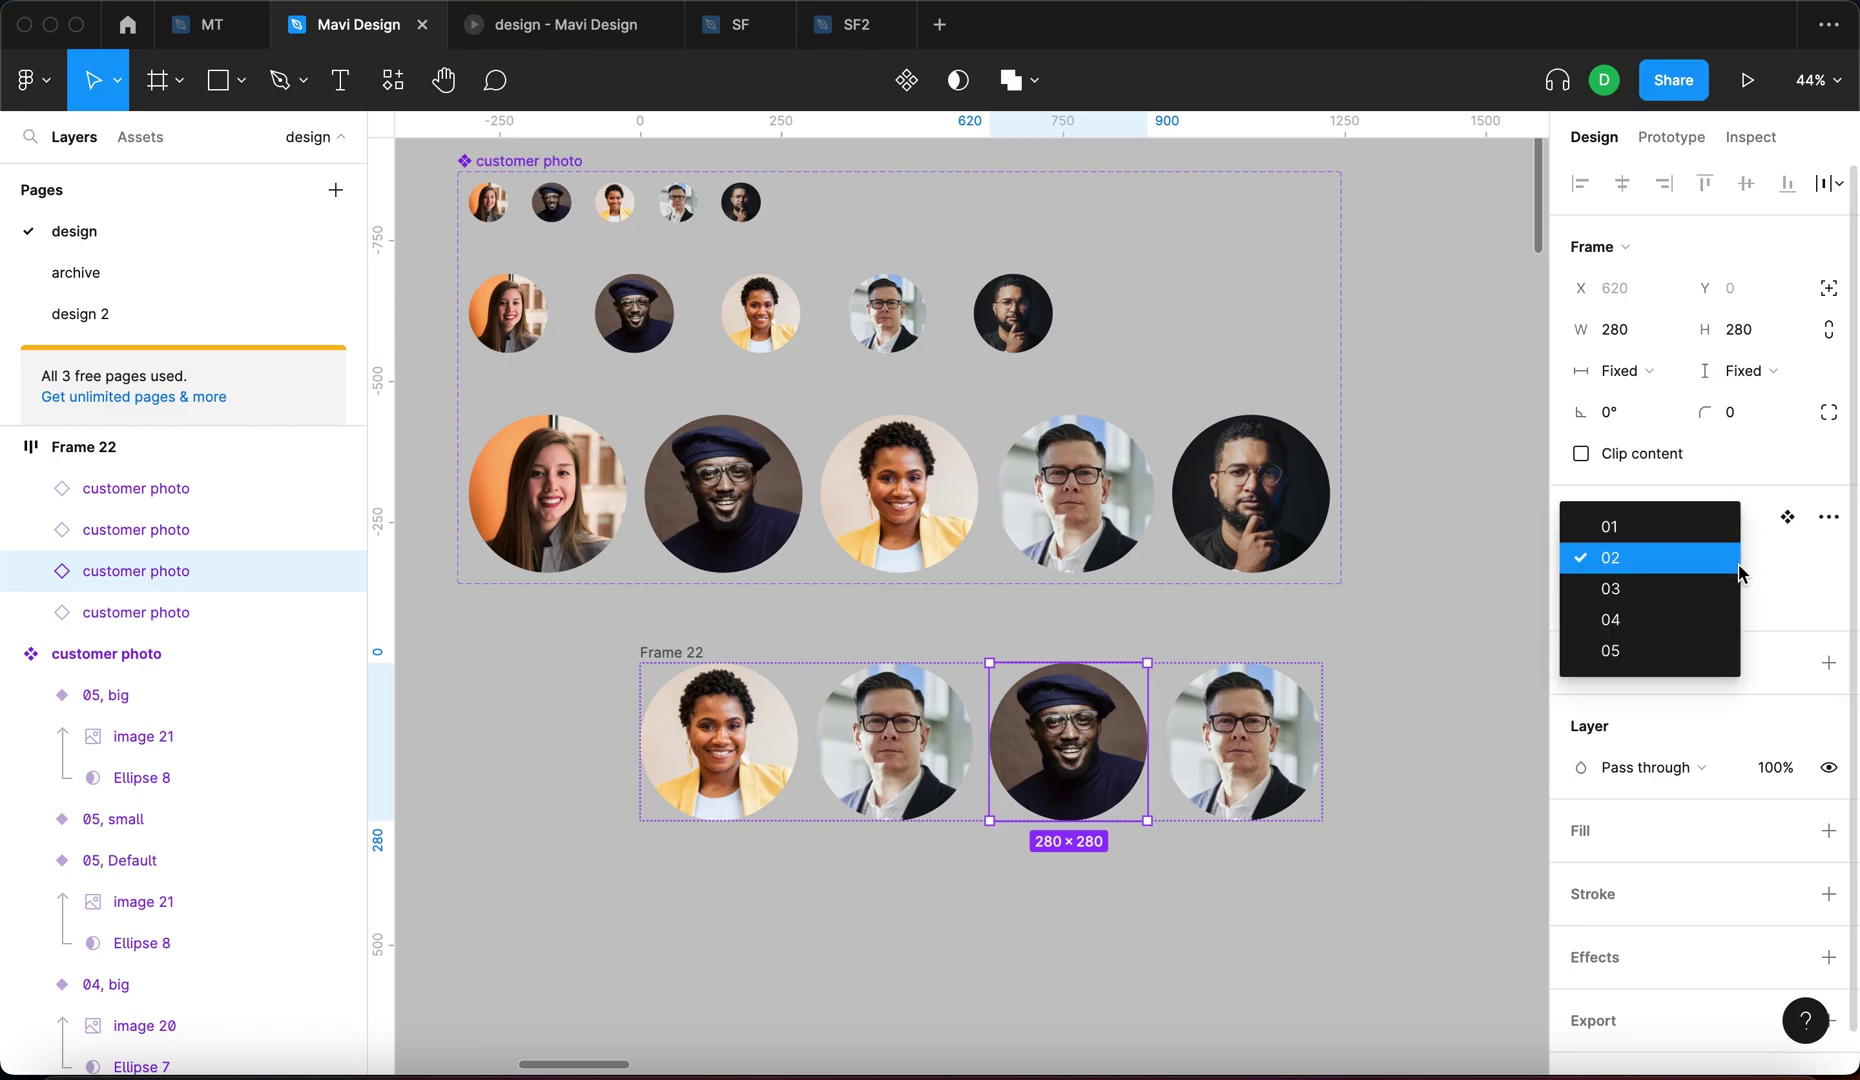
pyautogui.click(1800, 603)
pyautogui.click(1727, 598)
pyautogui.click(1390, 855)
# Switch the first photo instance in the row to person 05.
pyautogui.click(719, 741)
pyautogui.click(1705, 558)
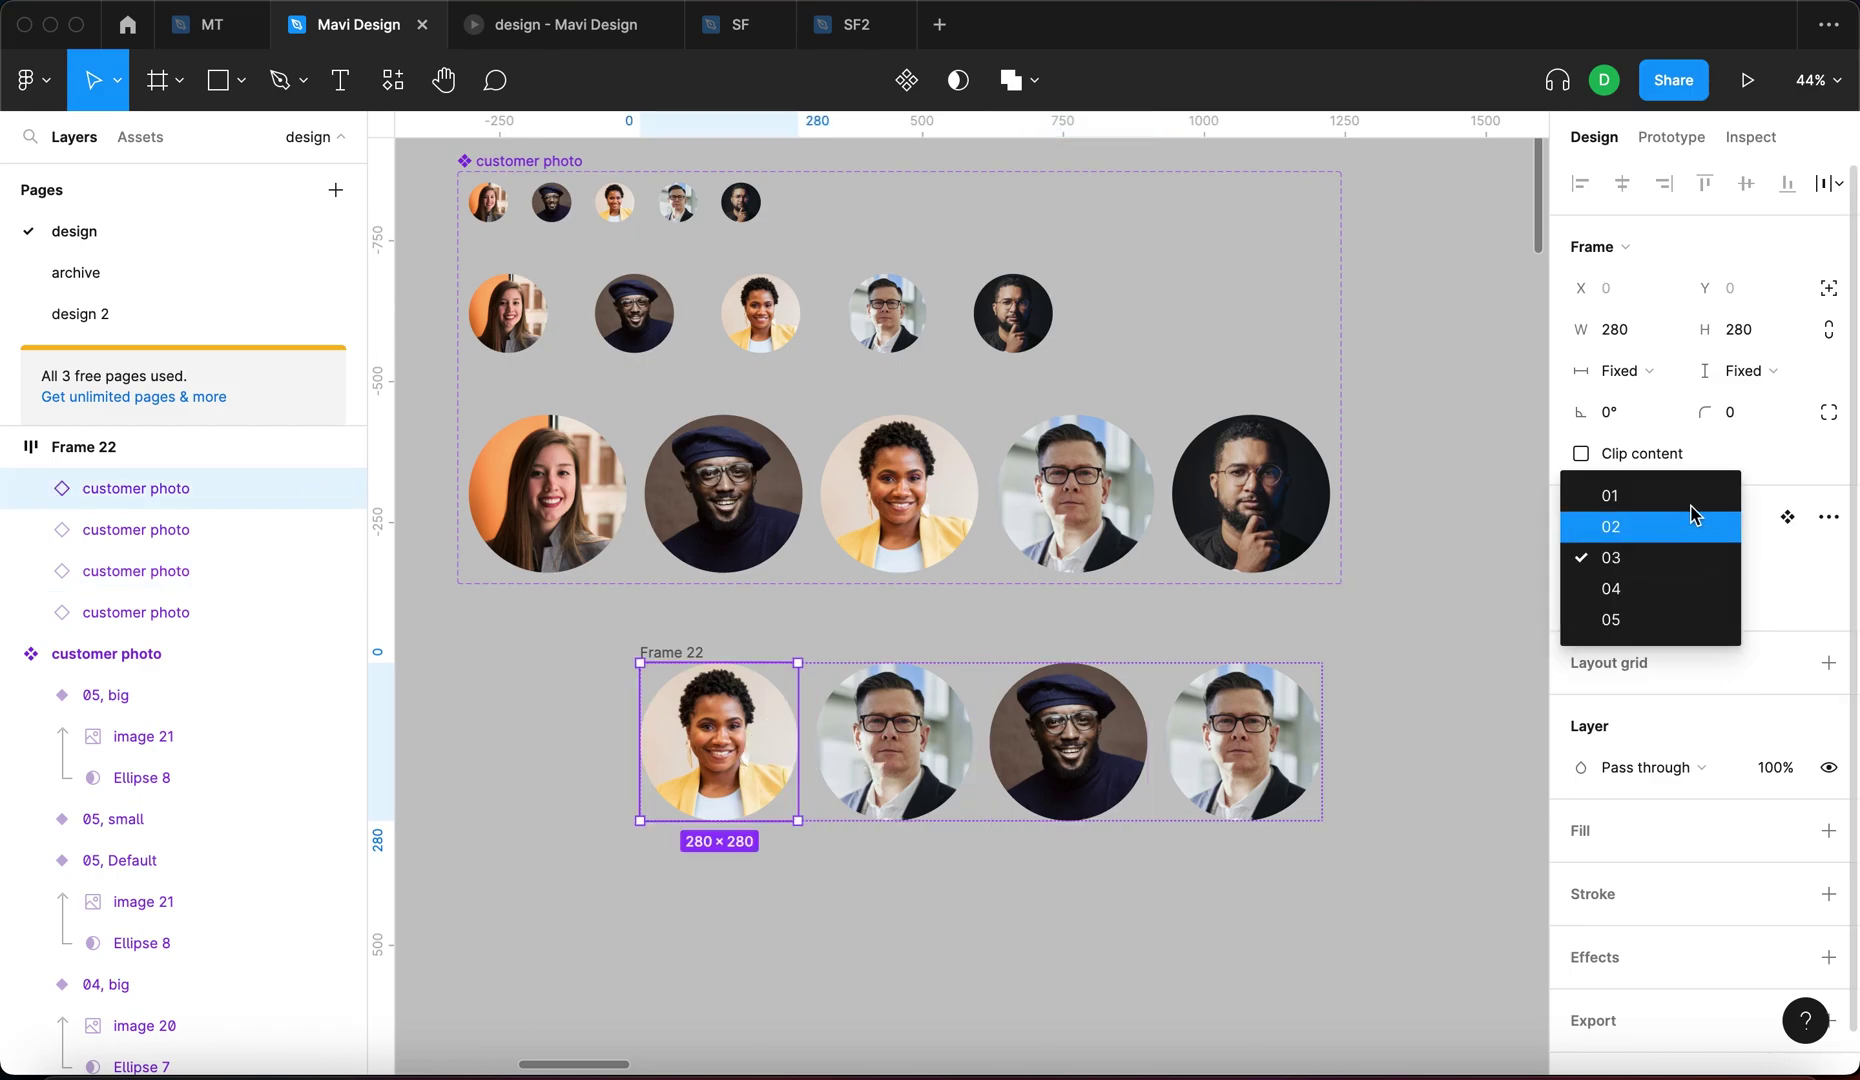
pyautogui.click(1662, 496)
pyautogui.click(1712, 558)
pyautogui.click(1656, 681)
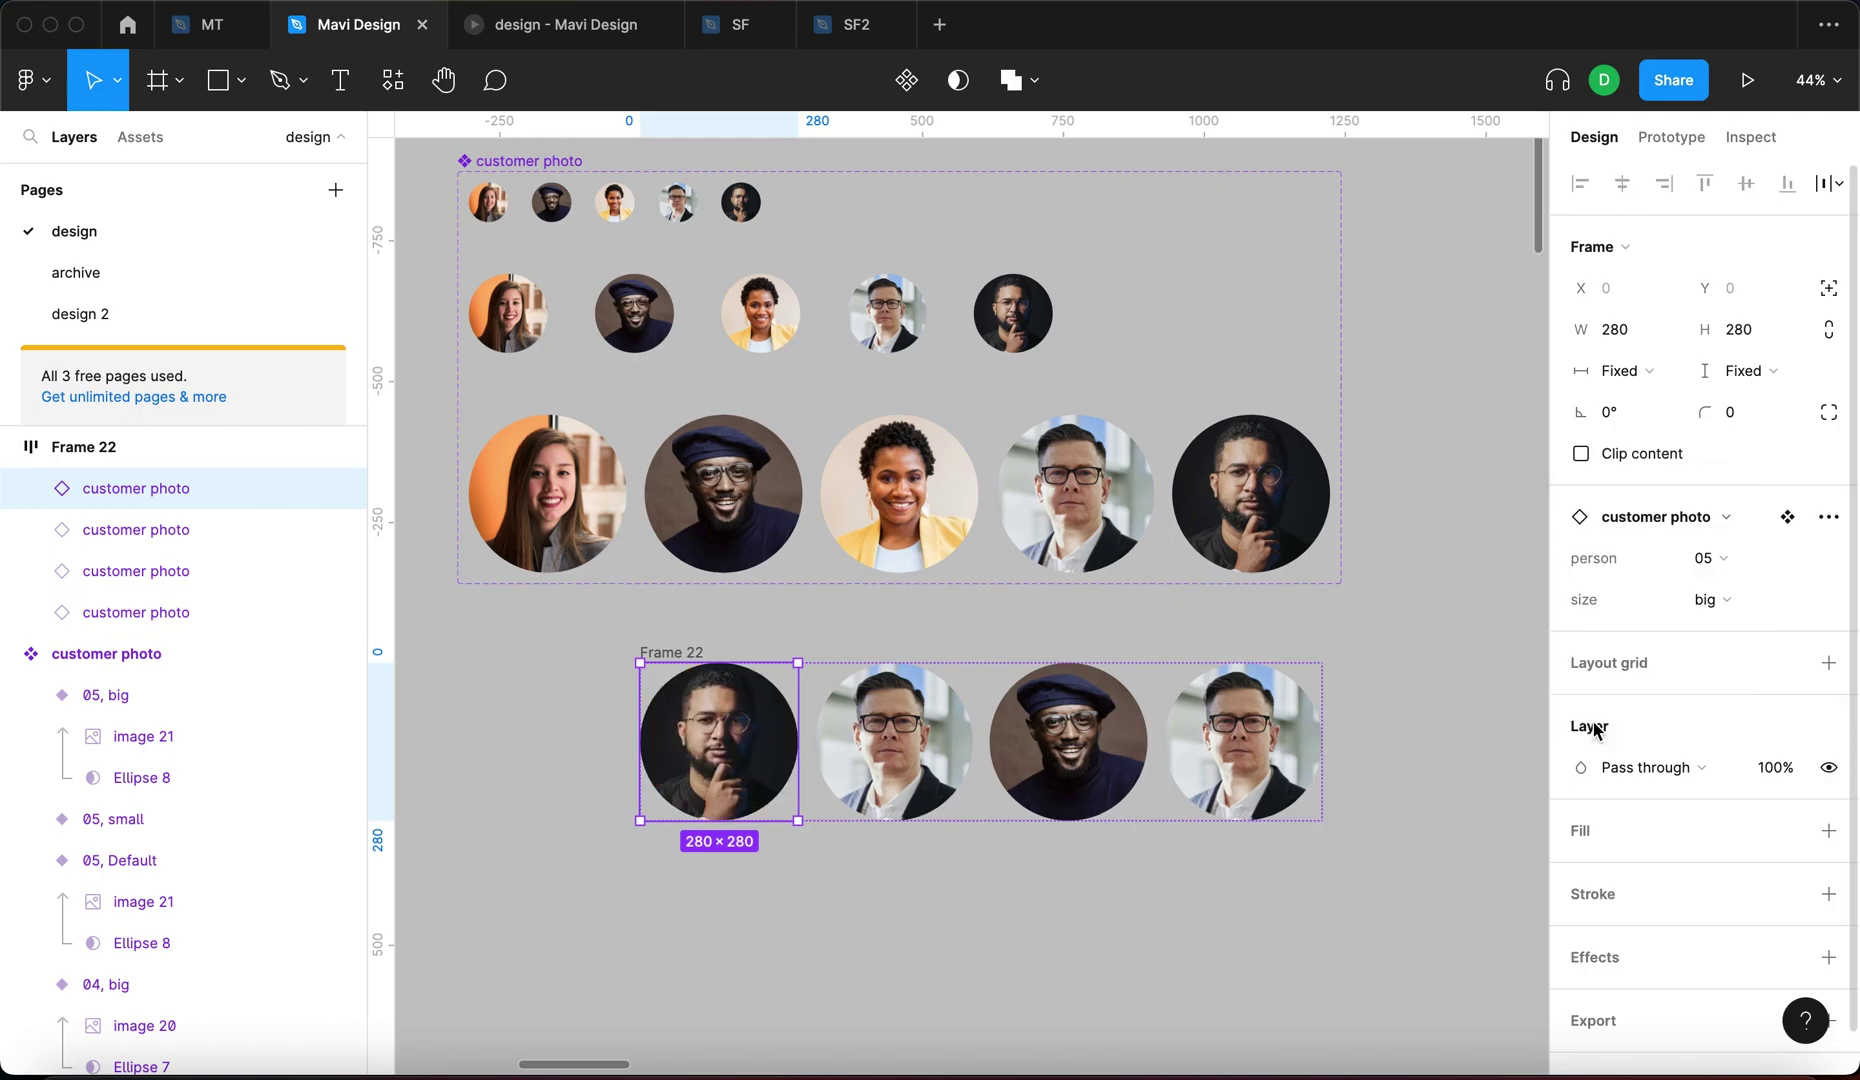
# Move the auto layout photo row directly below the component set, aligned with its left edge.
pyautogui.click(654, 652)
pyautogui.scroll(-3, 613, 676)
pyautogui.moveTo(614, 677); pyautogui.dragTo(697, 638)
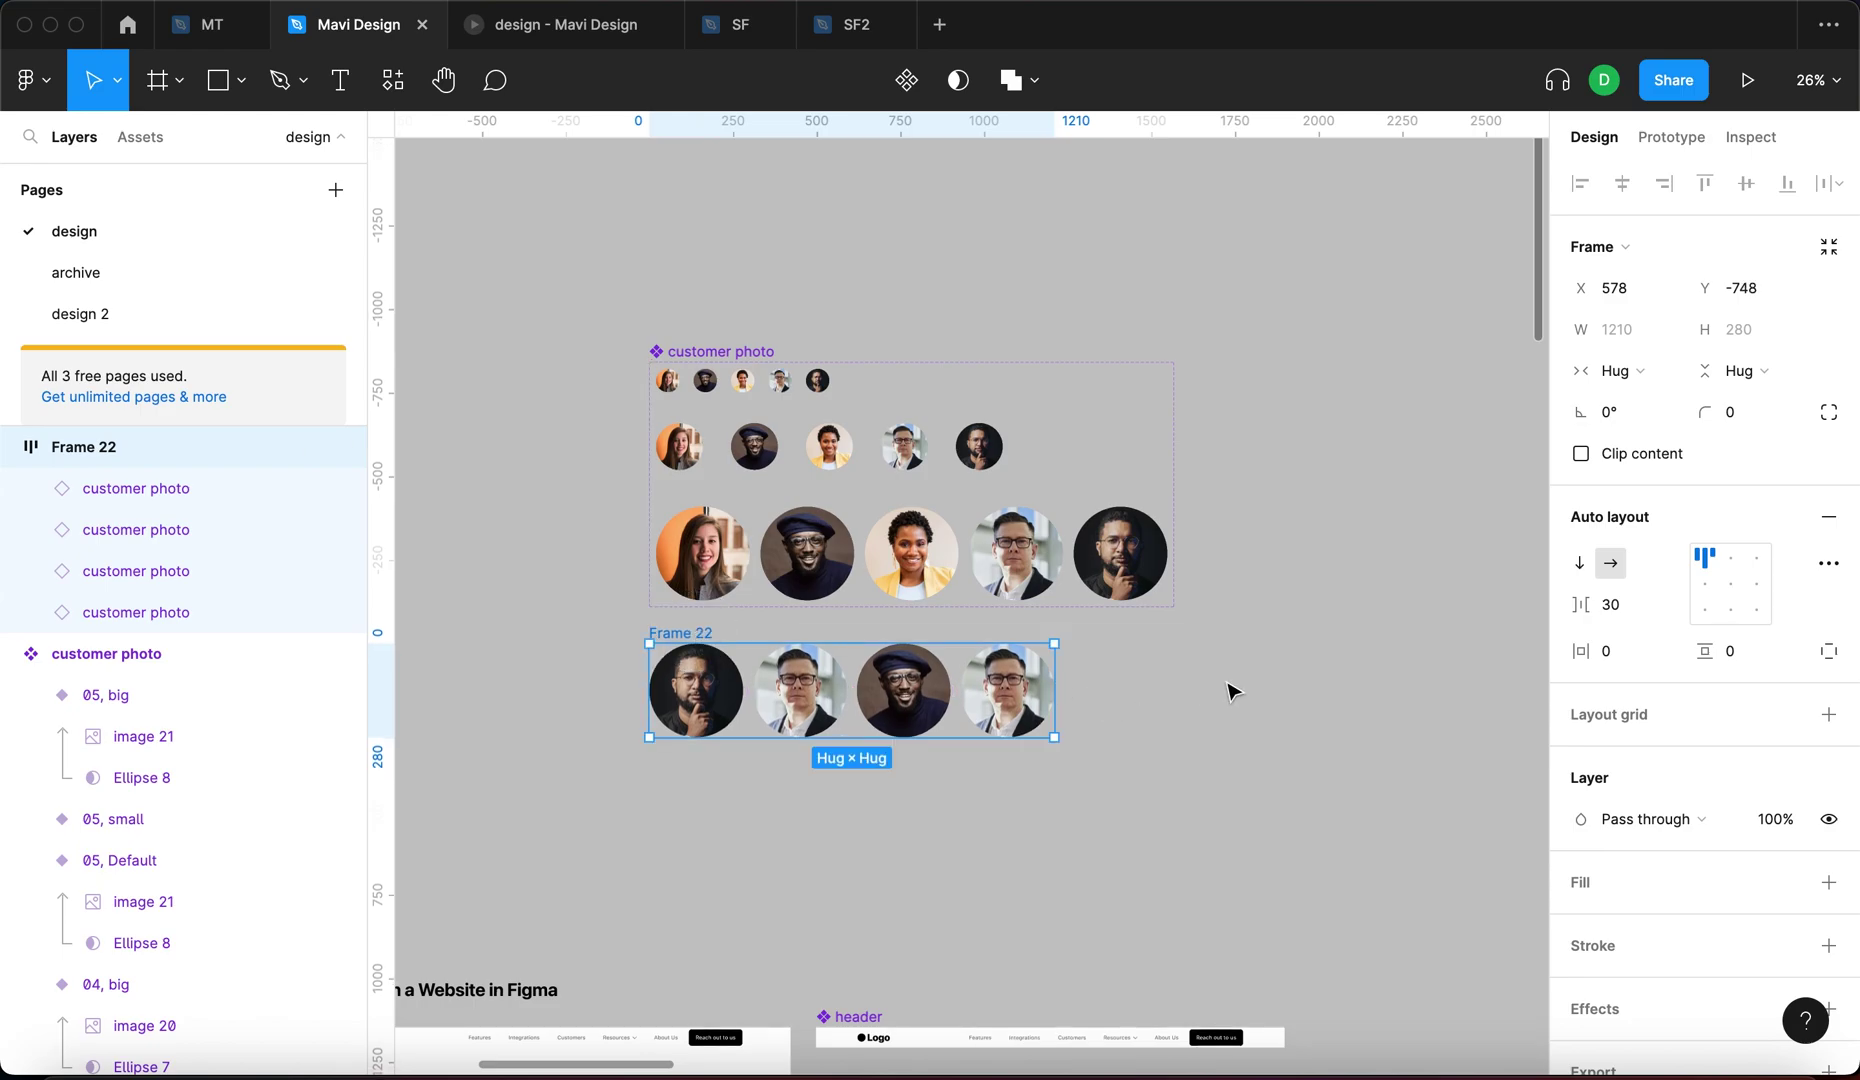
pyautogui.click(1229, 689)
pyautogui.scroll(5, 680, 426)
pyautogui.scroll(-4, 683, 428)
pyautogui.moveTo(1003, 488); pyautogui.dragTo(957, 455)
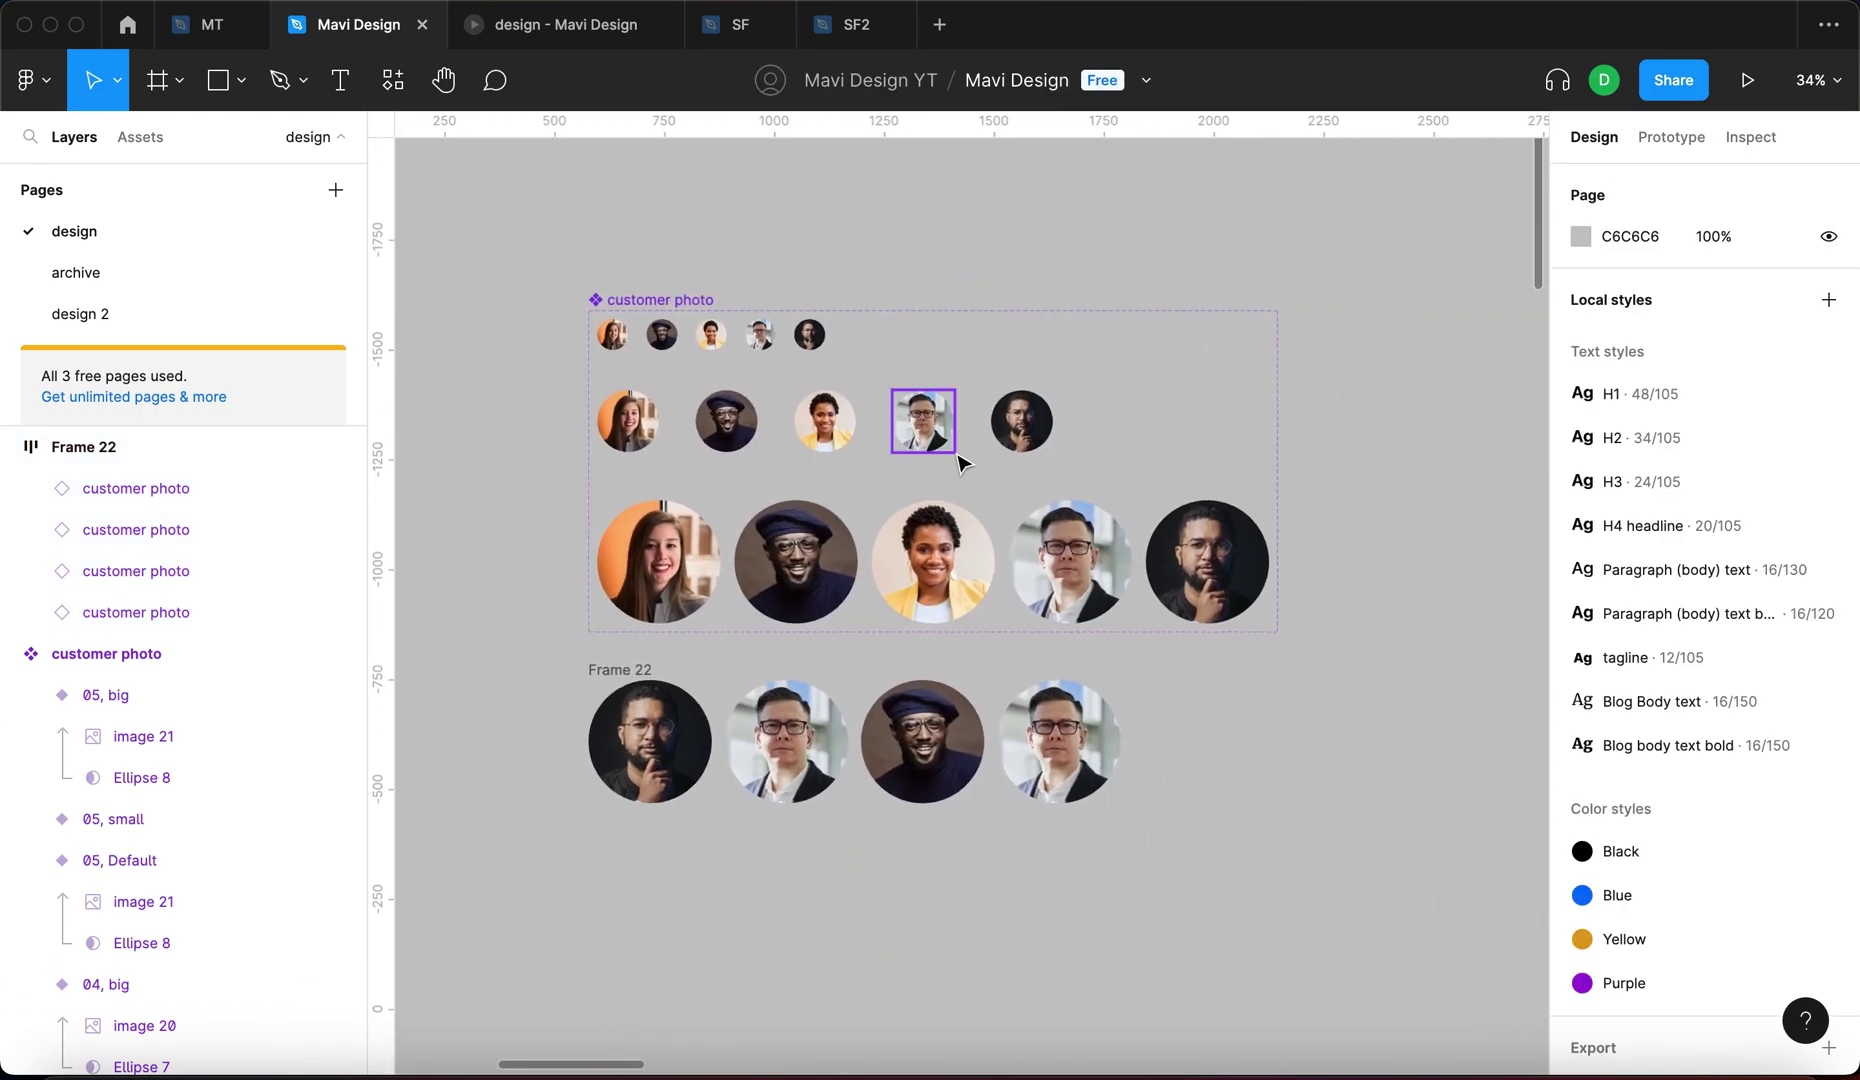
# Set the fourth photo instance in the row to person 01, keeping its size big.
pyautogui.click(1040, 773)
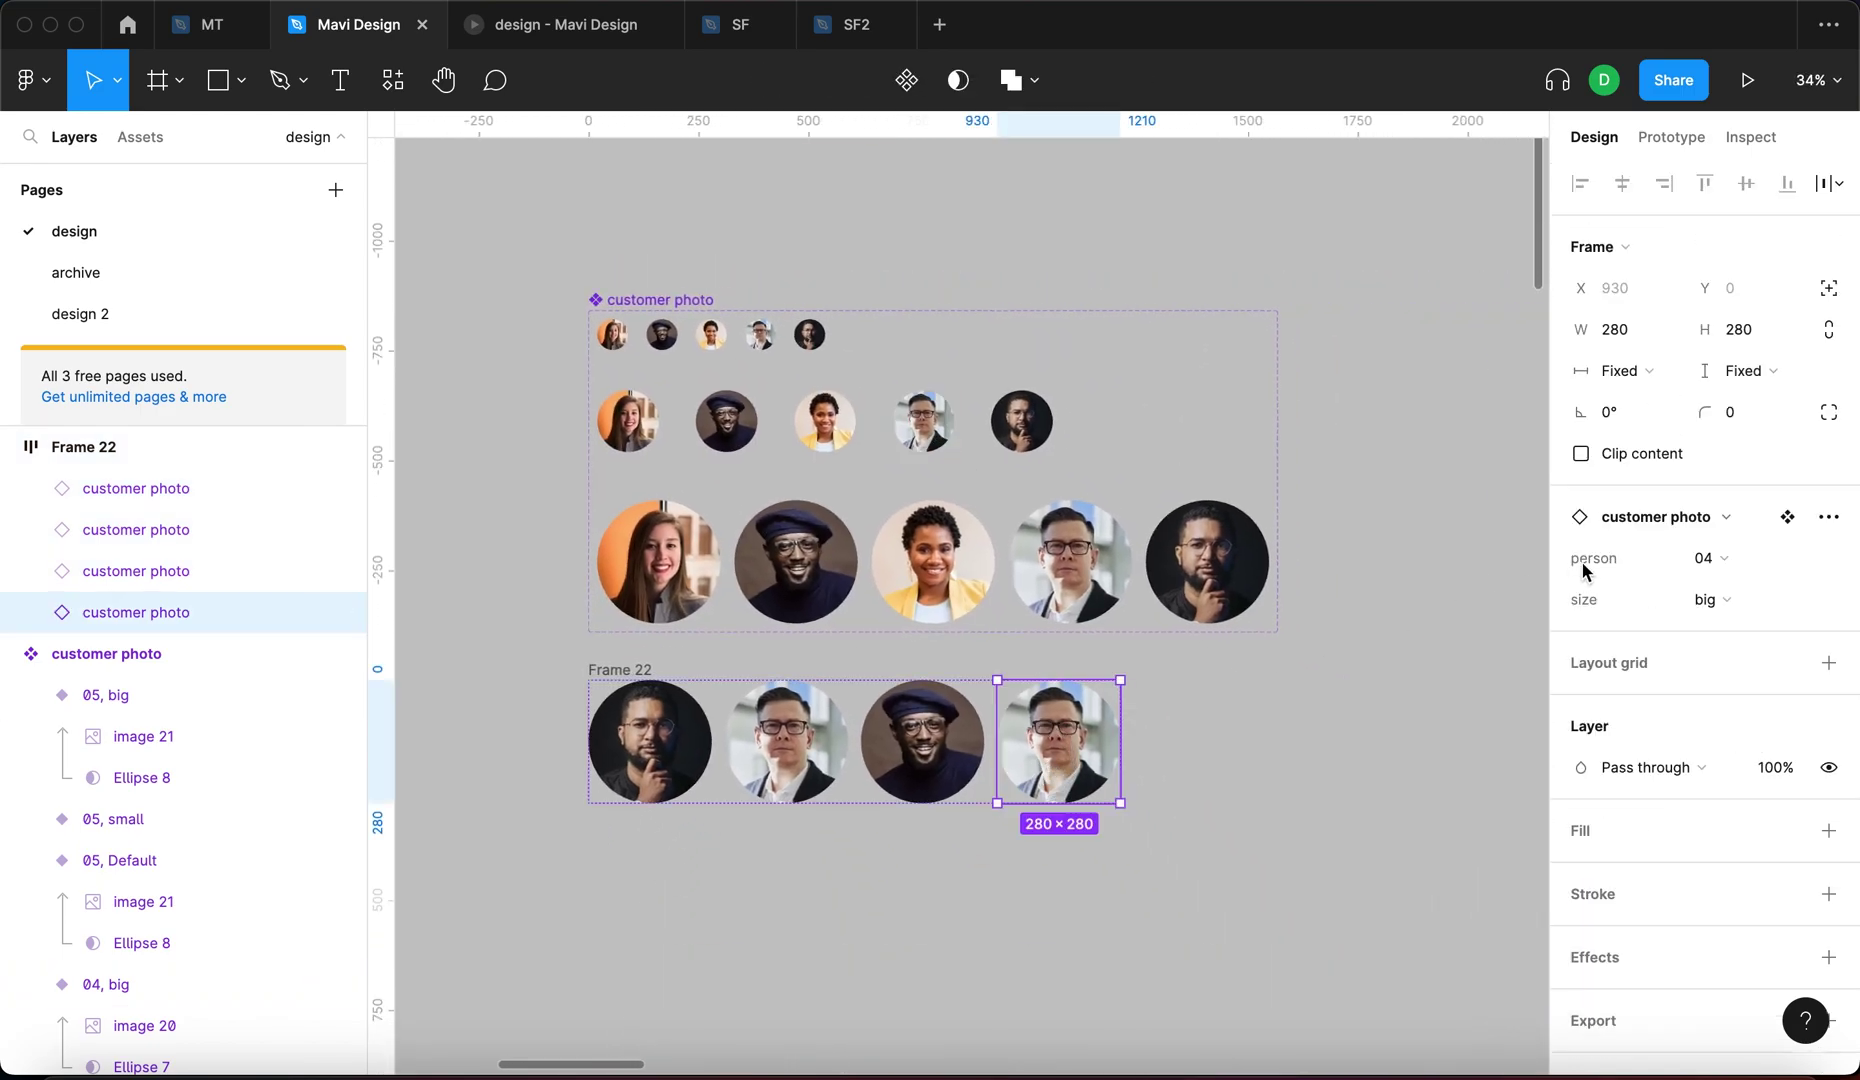
pyautogui.click(1684, 555)
pyautogui.click(1690, 460)
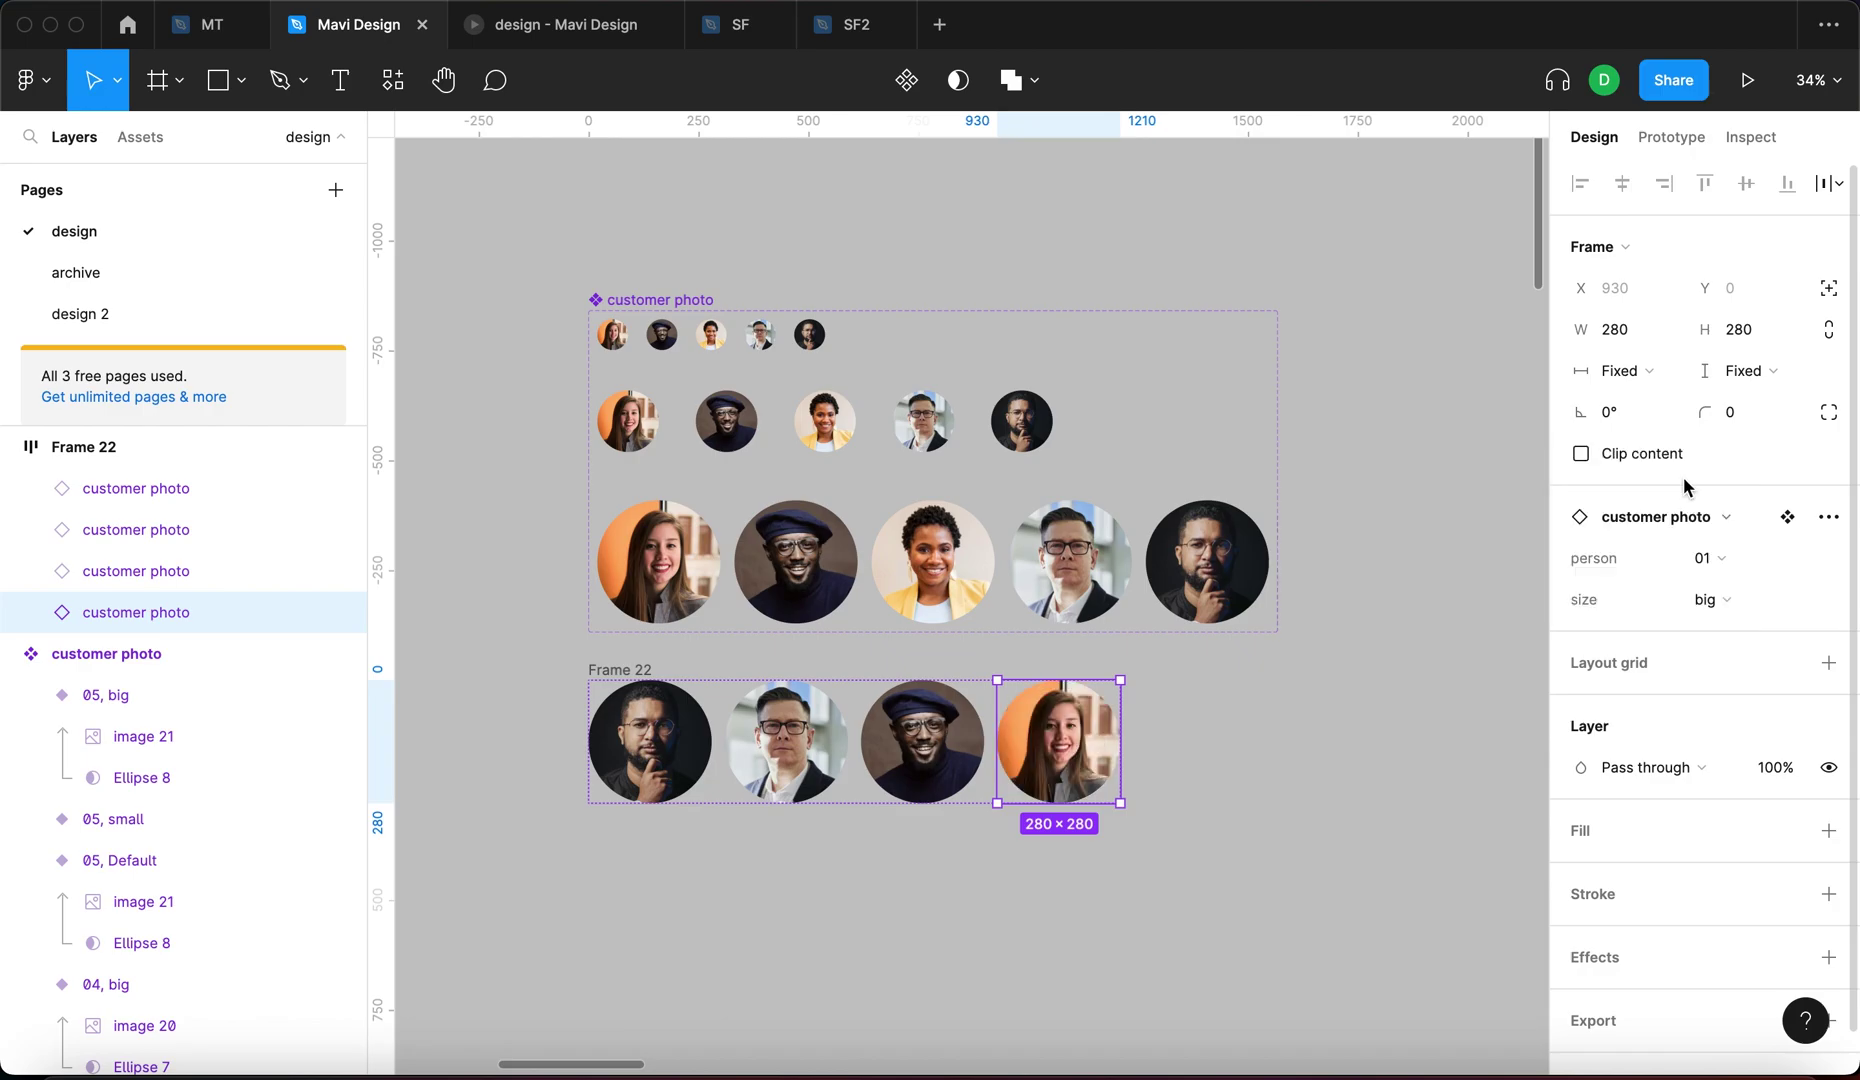
pyautogui.click(1731, 602)
pyautogui.click(1698, 598)
pyautogui.click(1291, 818)
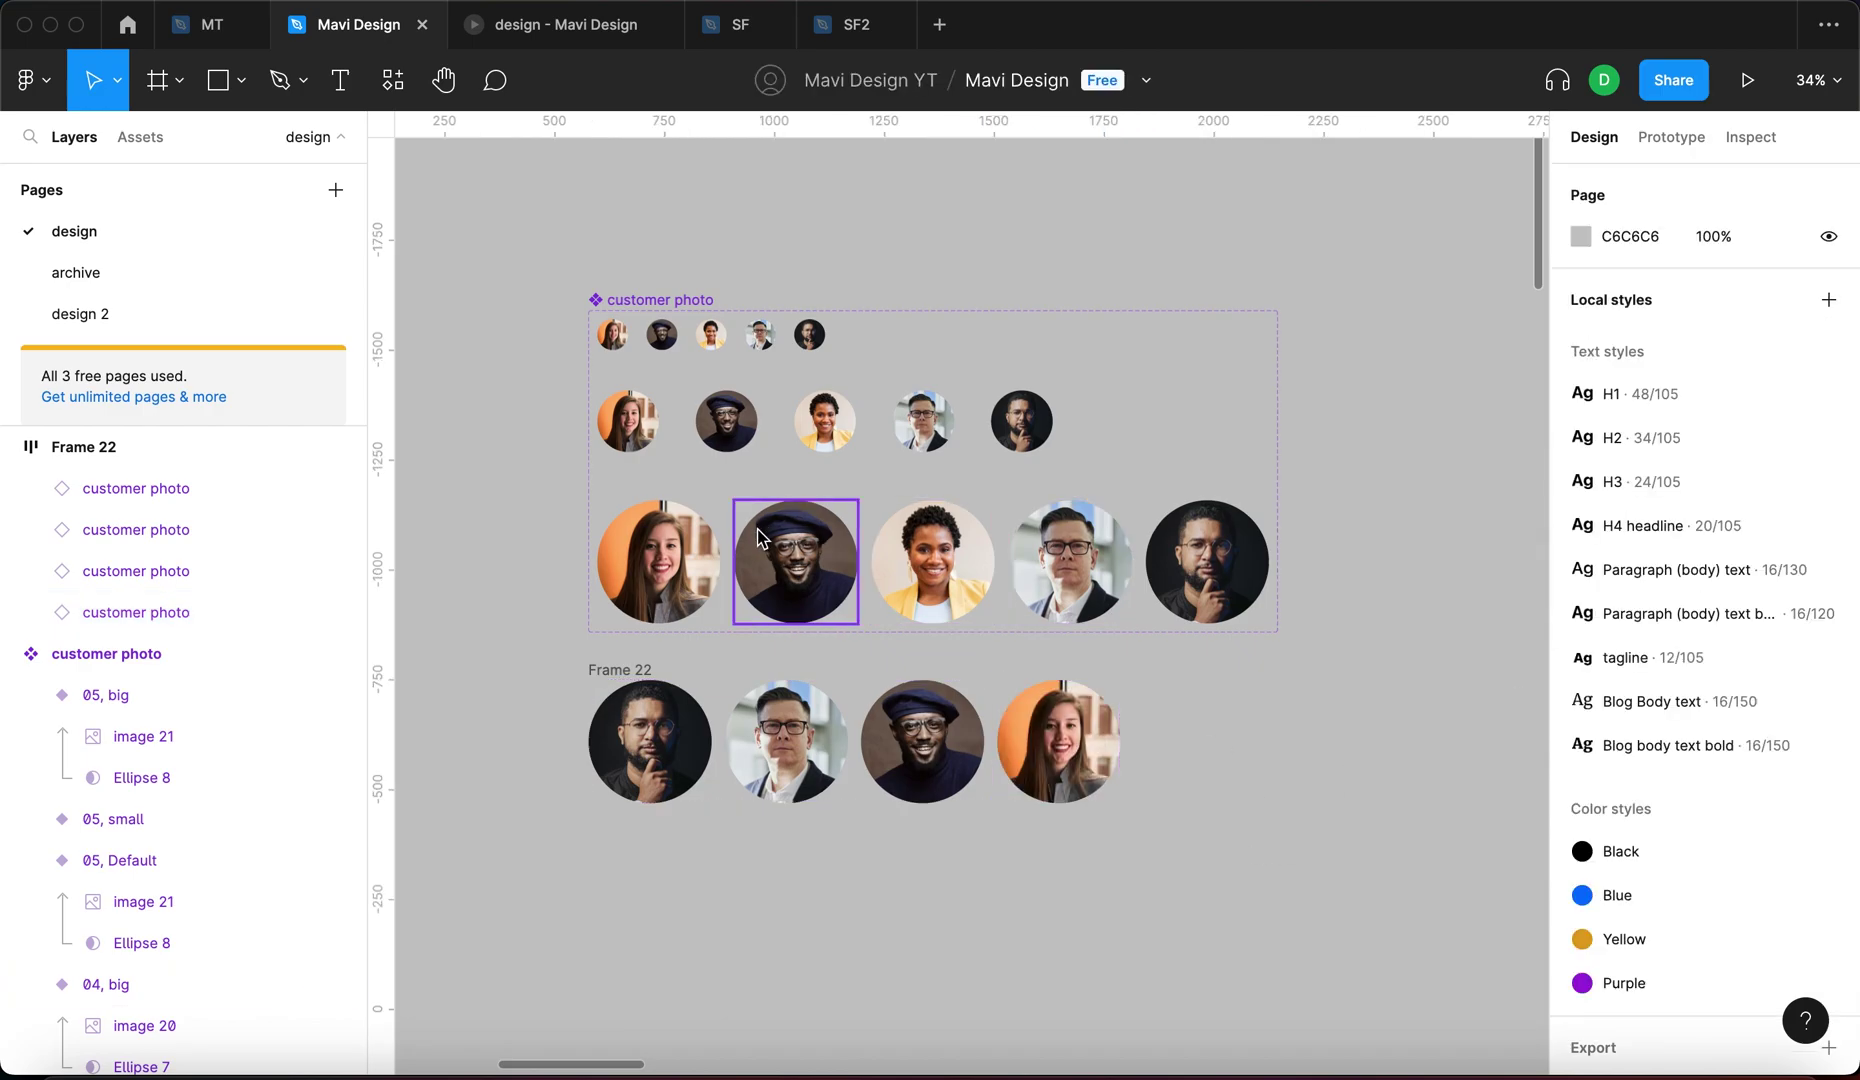
# Try shifting the image inside the big person 01 variant, and undo the move.
pyautogui.click(675, 575)
pyautogui.doubleClick(668, 571)
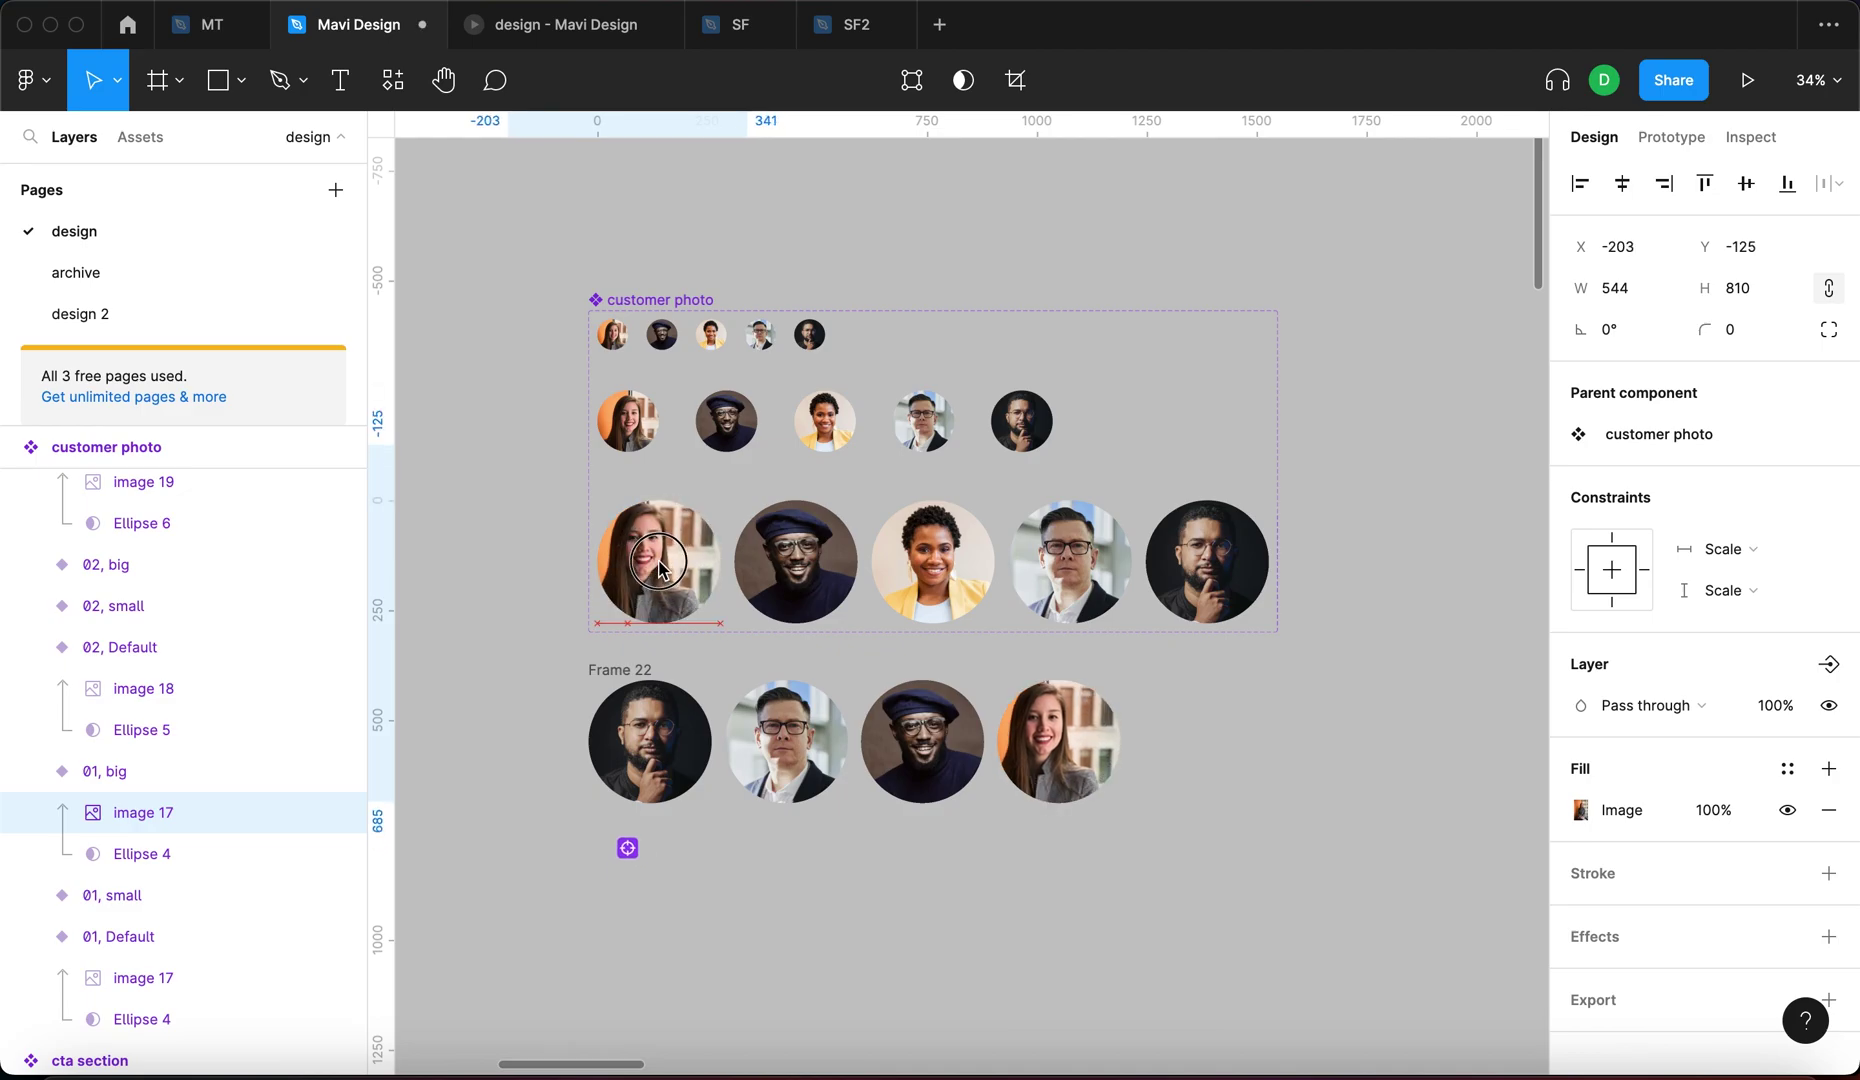
pyautogui.moveTo(661, 563); pyautogui.dragTo(666, 564)
pyautogui.press('super+z')
pyautogui.click(1294, 652)
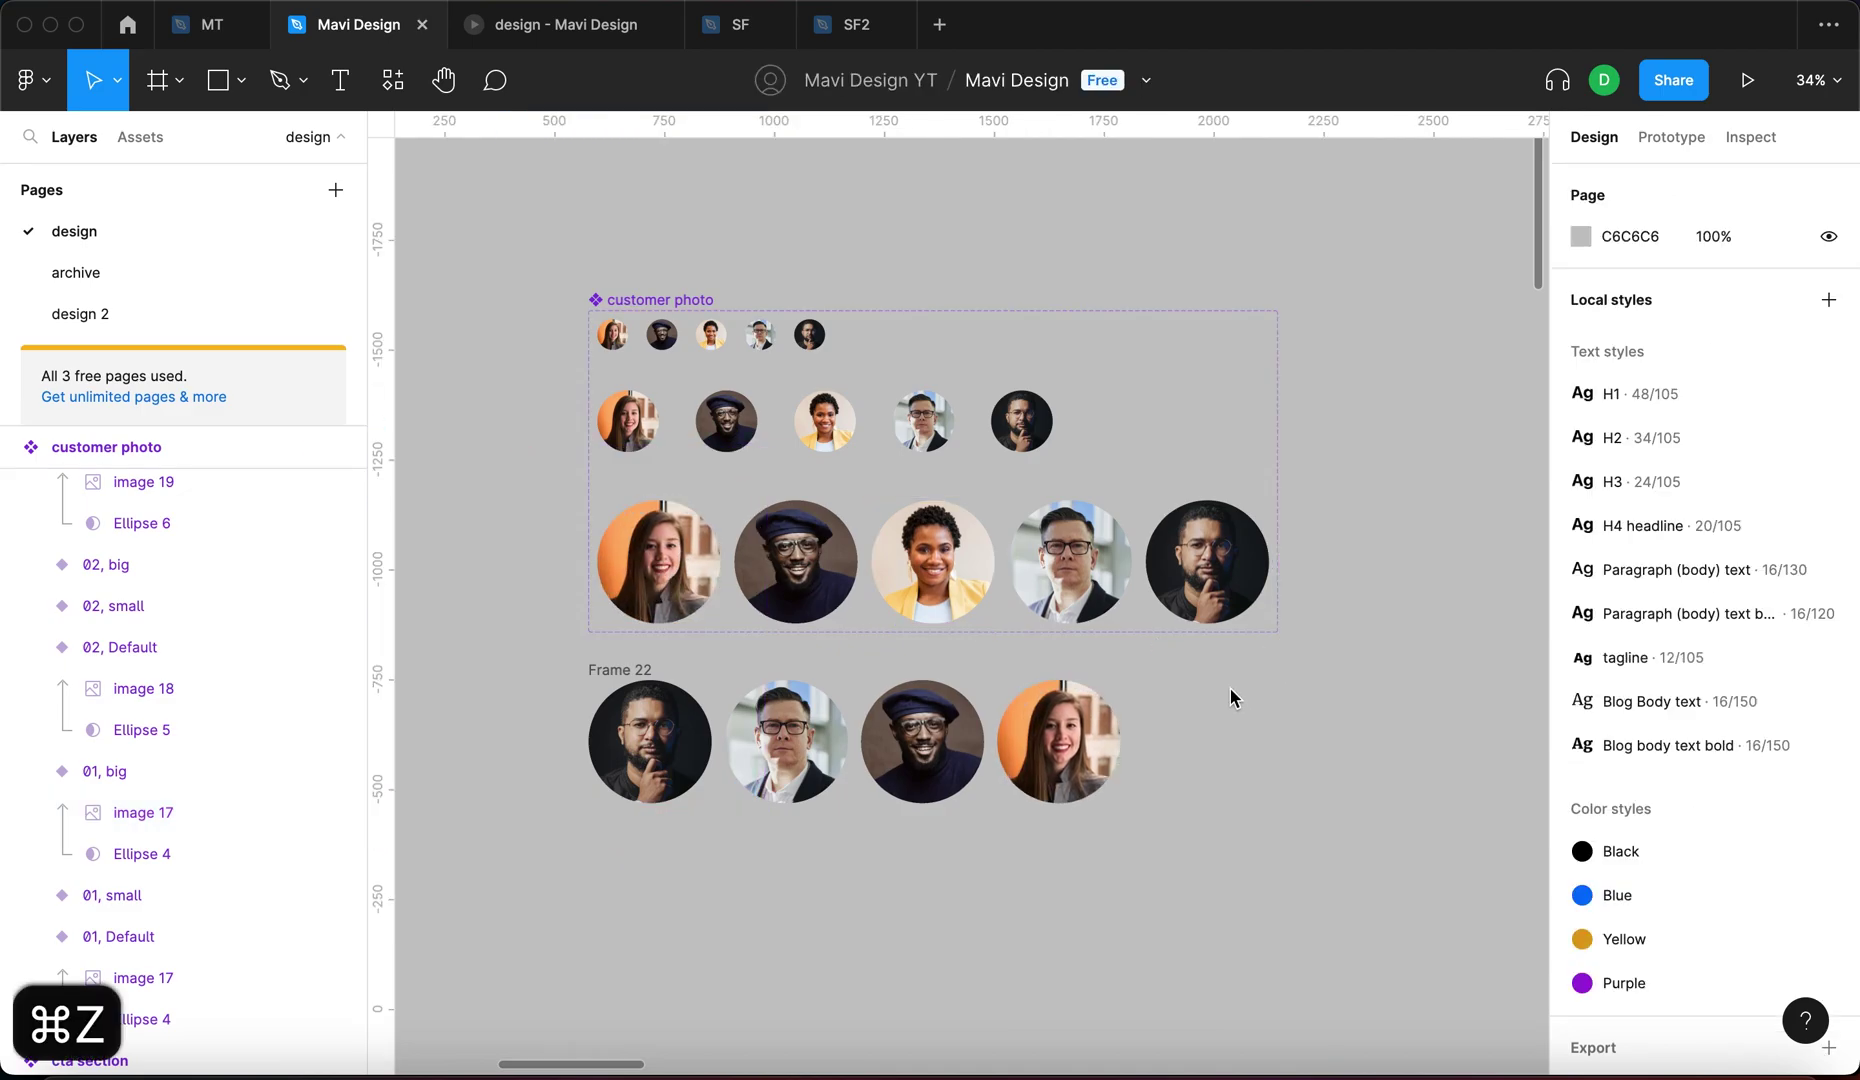
# Spread three copies of the photo row above the component set, with one copy's photos in the Default size.
pyautogui.scroll(-5, 1124, 735)
pyautogui.moveTo(918, 697); pyautogui.dragTo(1284, 465)
pyautogui.press('Return')
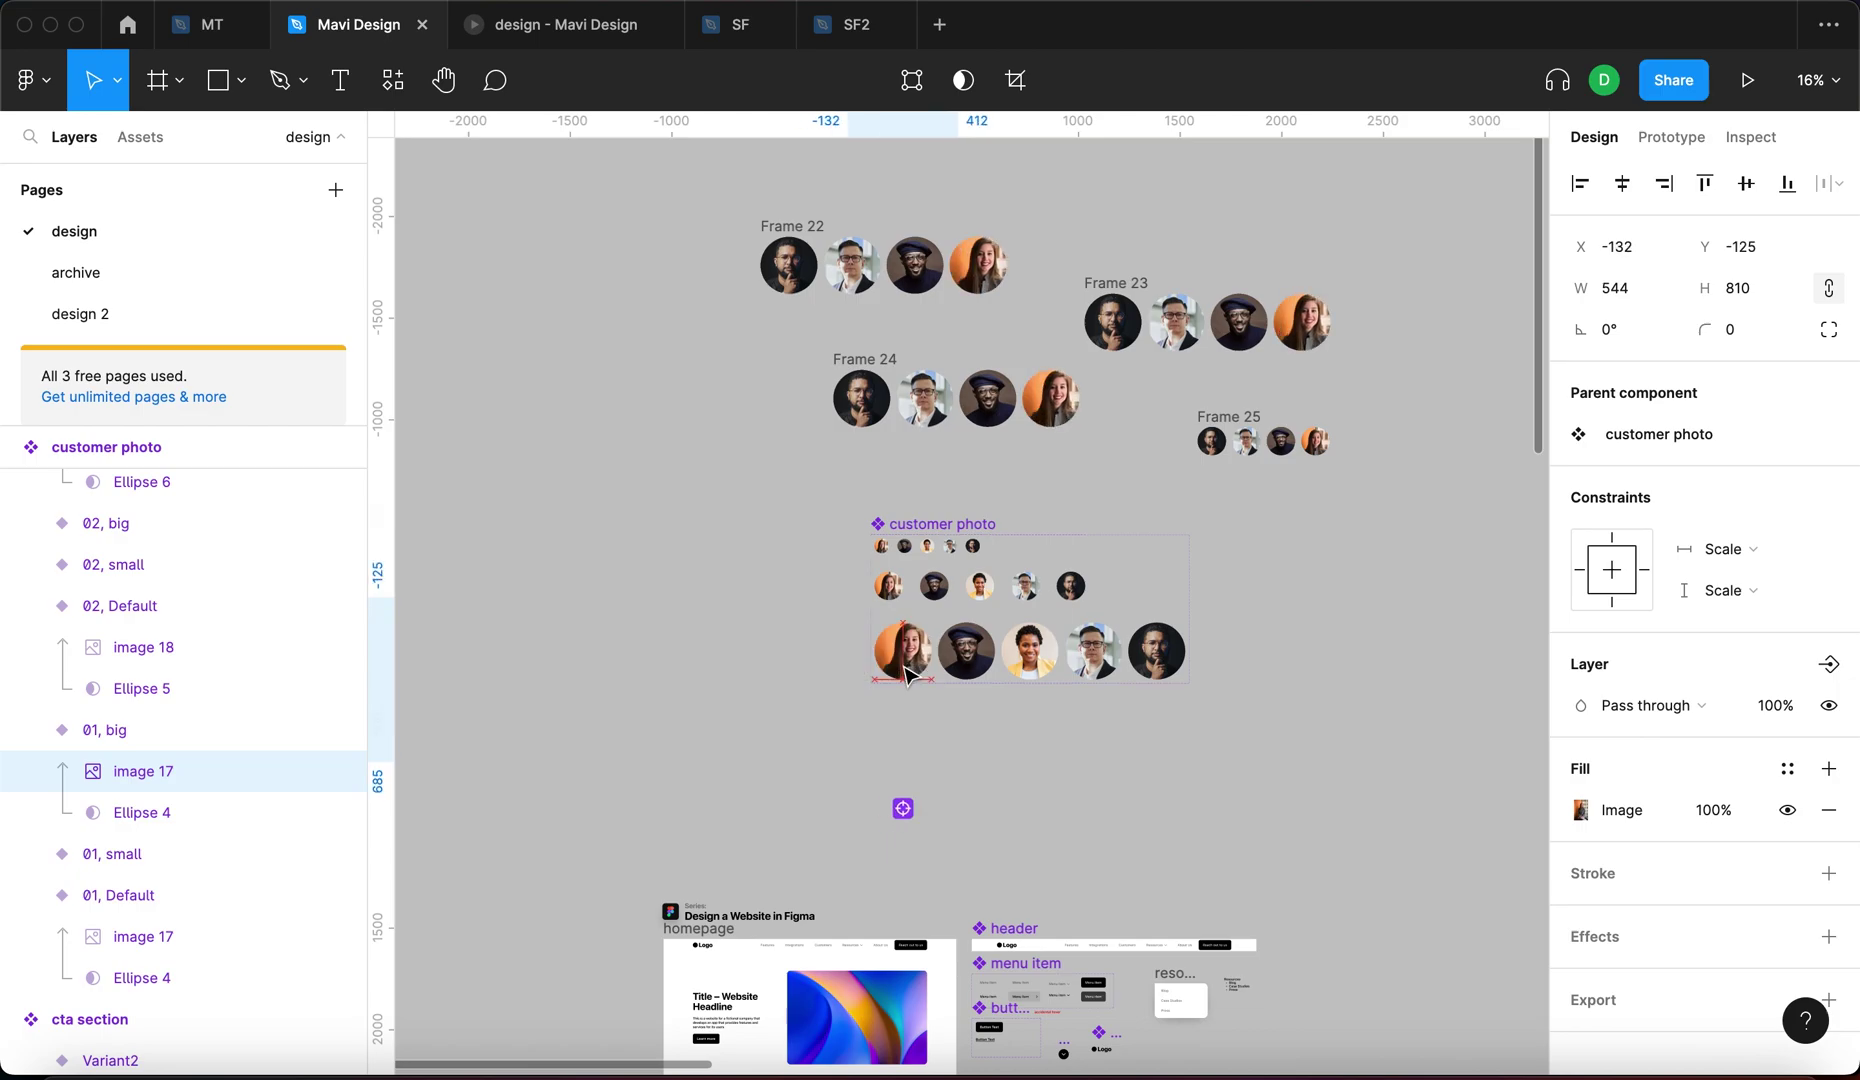
# Undo the repositioning of the image inside the big person 01 variant.
pyautogui.press('super+z')
pyautogui.press('super+z')
pyautogui.scroll(5, 1140, 603)
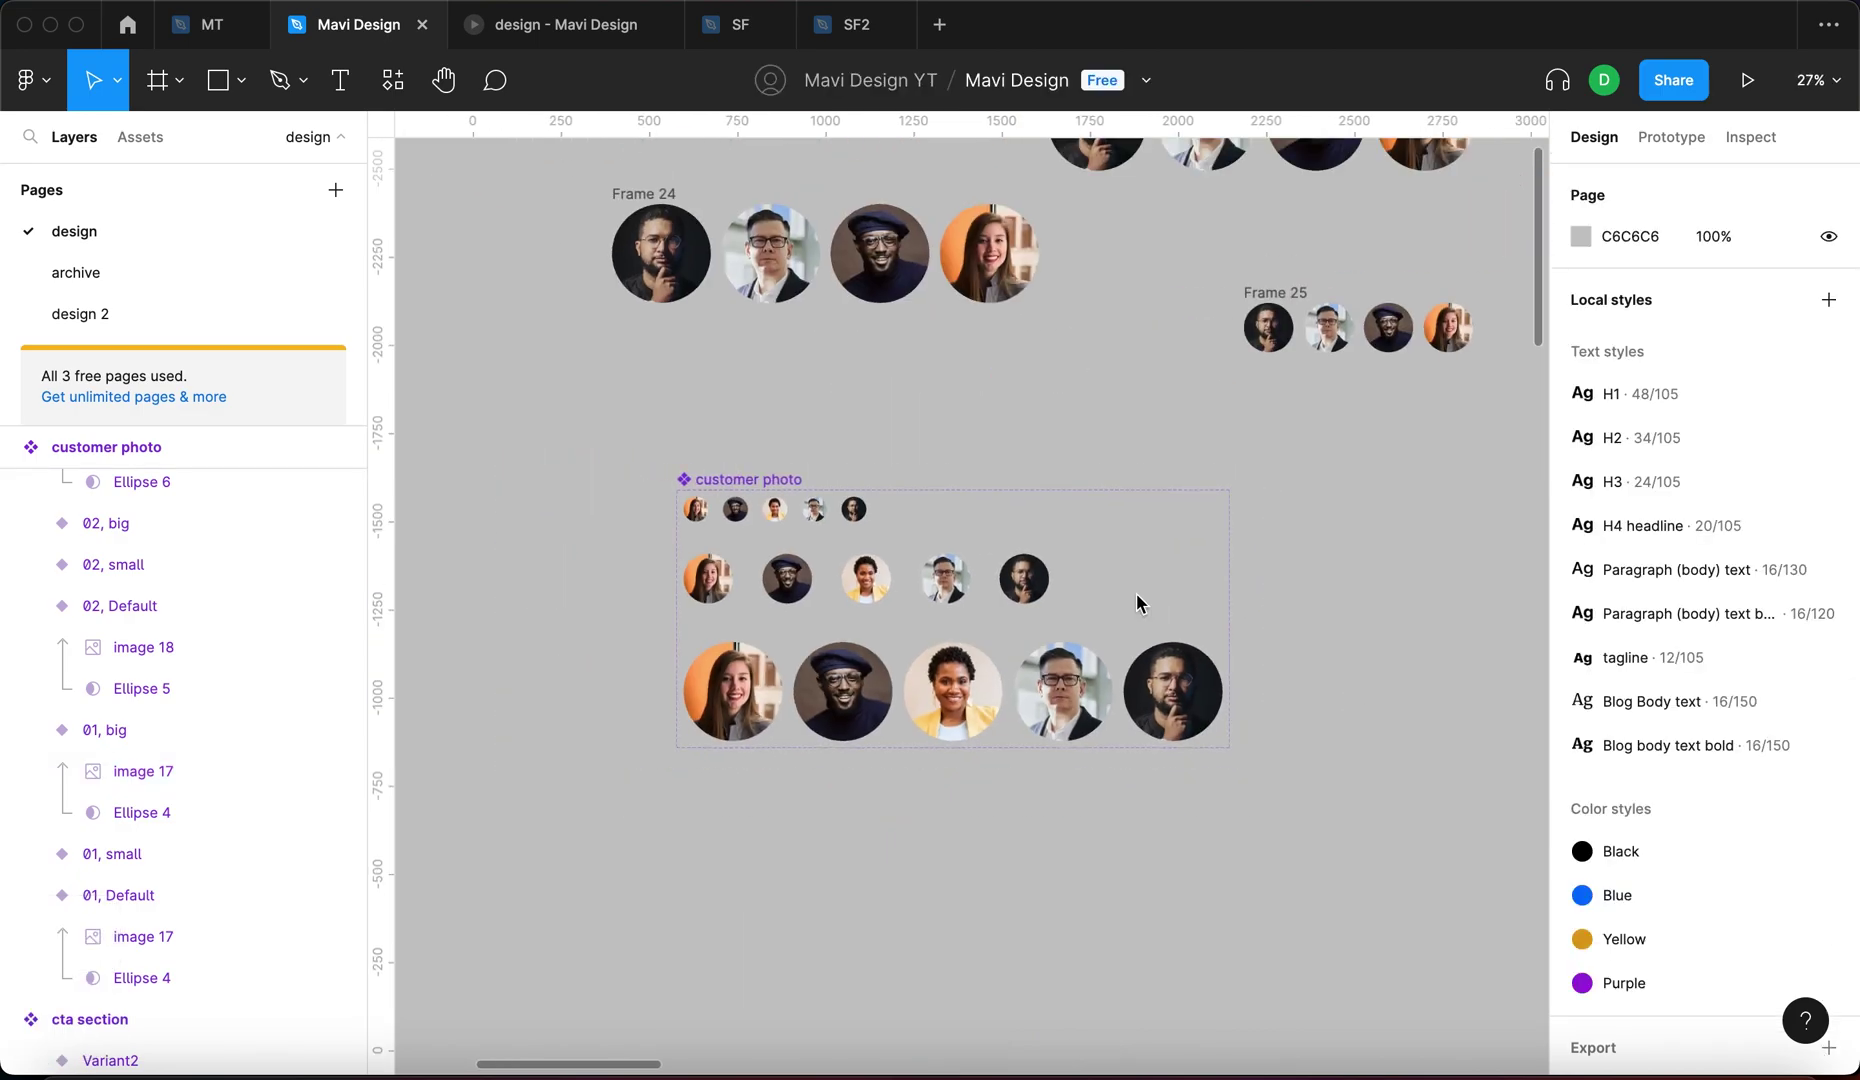
pyautogui.scroll(3, 1296, 570)
pyautogui.scroll(-2, 1272, 590)
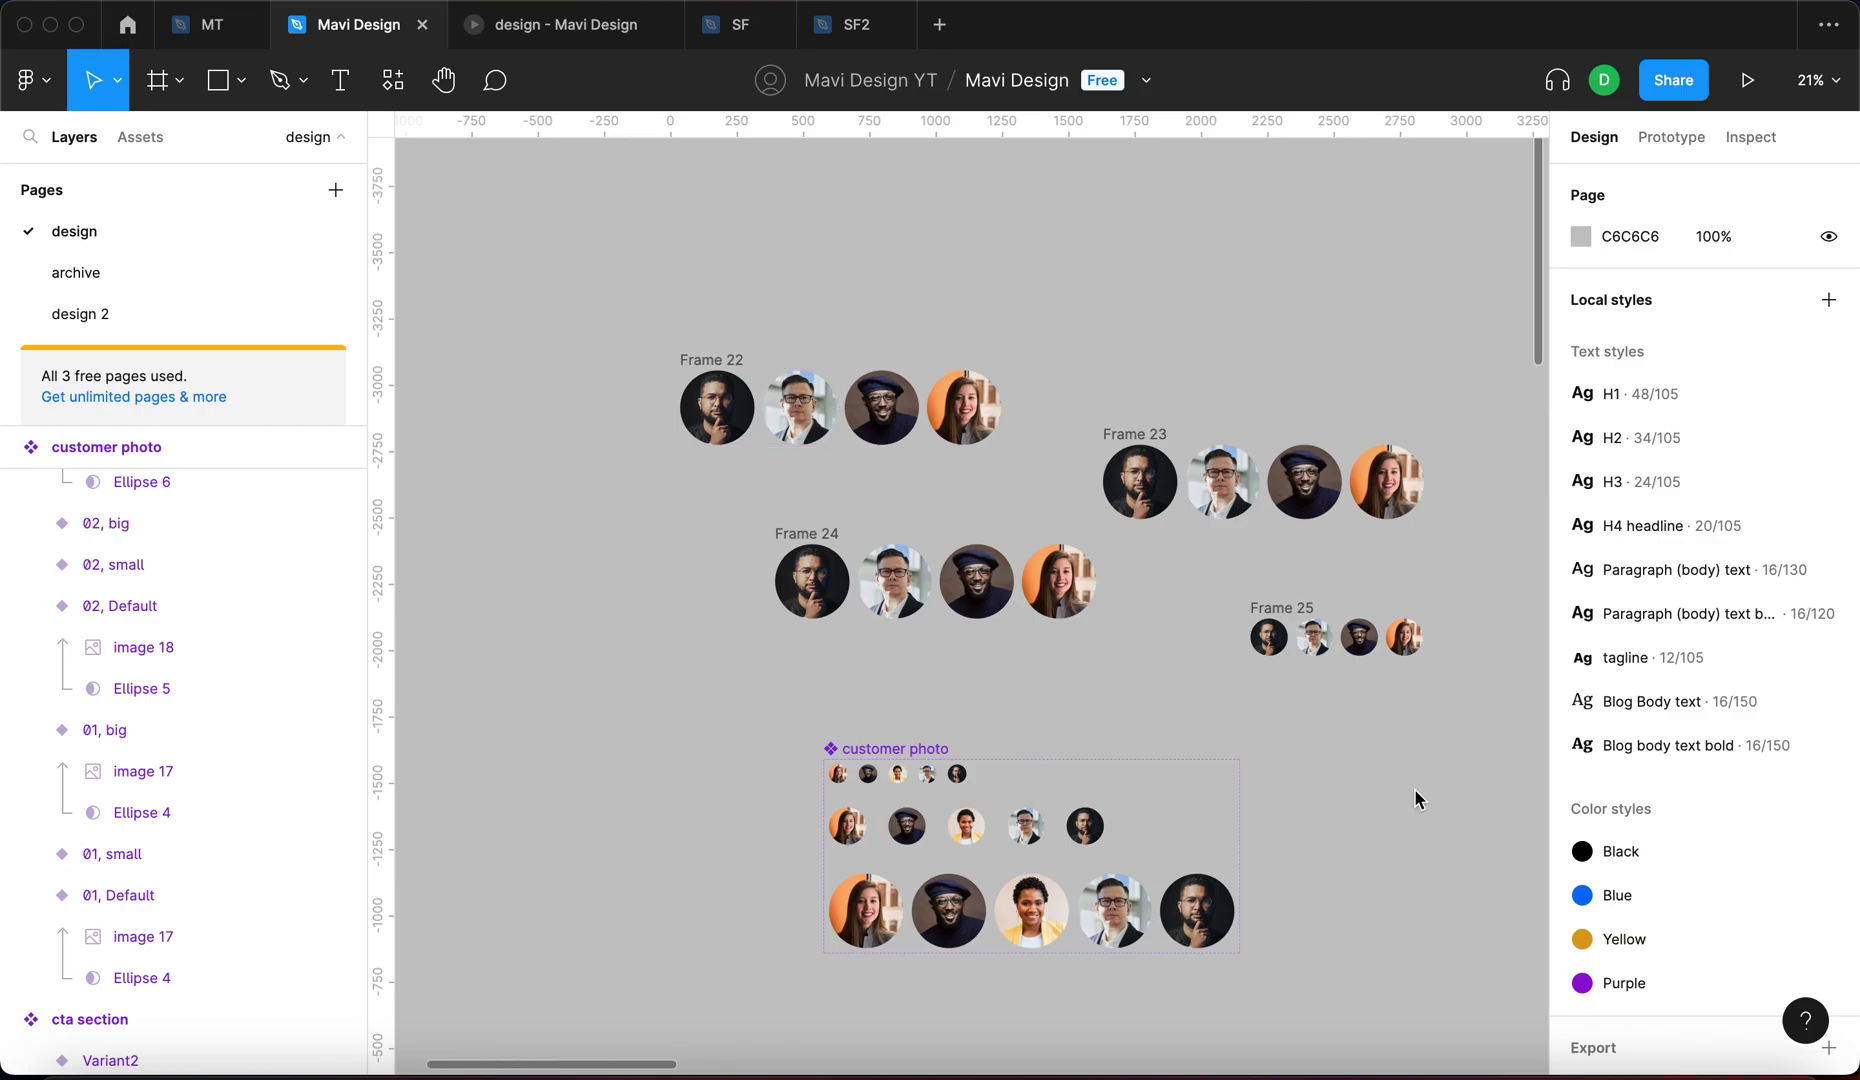
# Delete all four auto layout photo rows above the component set.
pyautogui.moveTo(1415, 799); pyautogui.dragTo(1172, 663)
pyautogui.moveTo(1063, 462); pyautogui.dragTo(432, 210)
pyautogui.press('BackSpace')
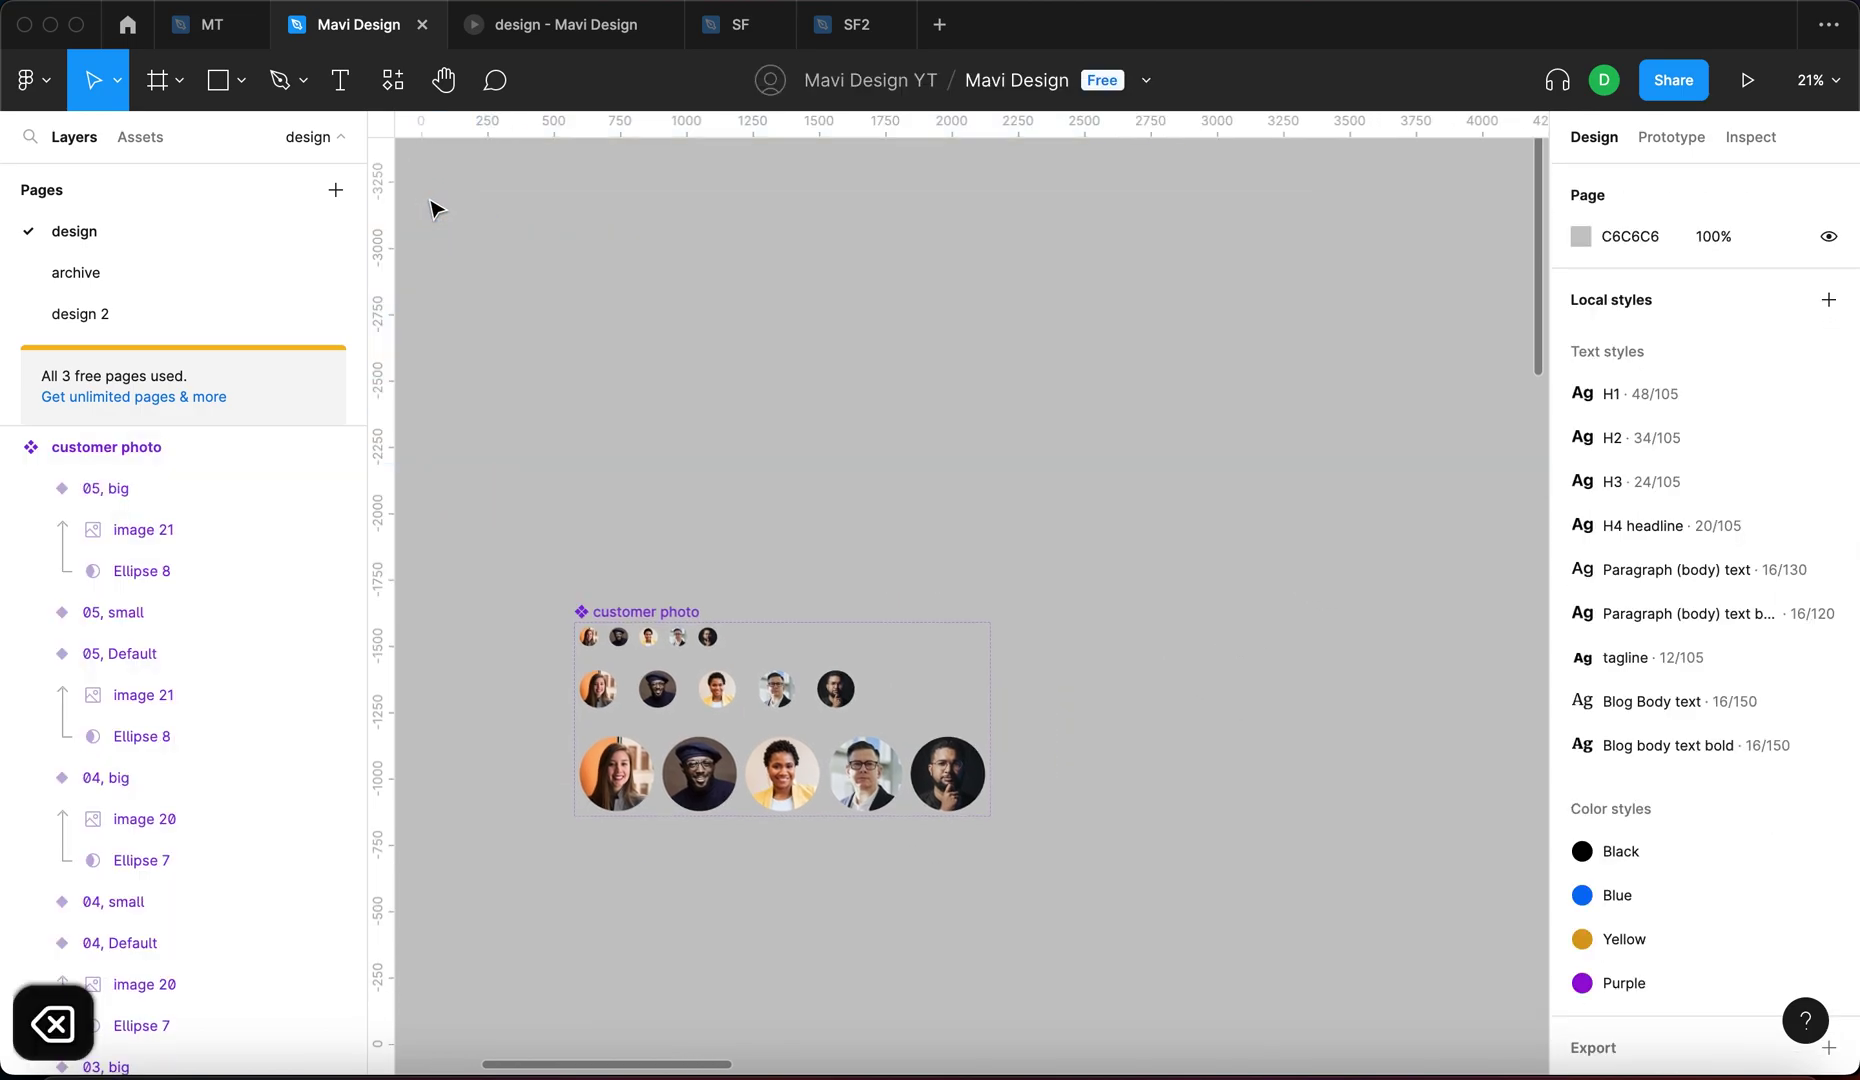
# Move the customer photo component set farther up on the canvas.
pyautogui.moveTo(607, 611); pyautogui.dragTo(546, 224)
pyautogui.click(651, 548)
pyautogui.moveTo(651, 548); pyautogui.dragTo(862, 727)
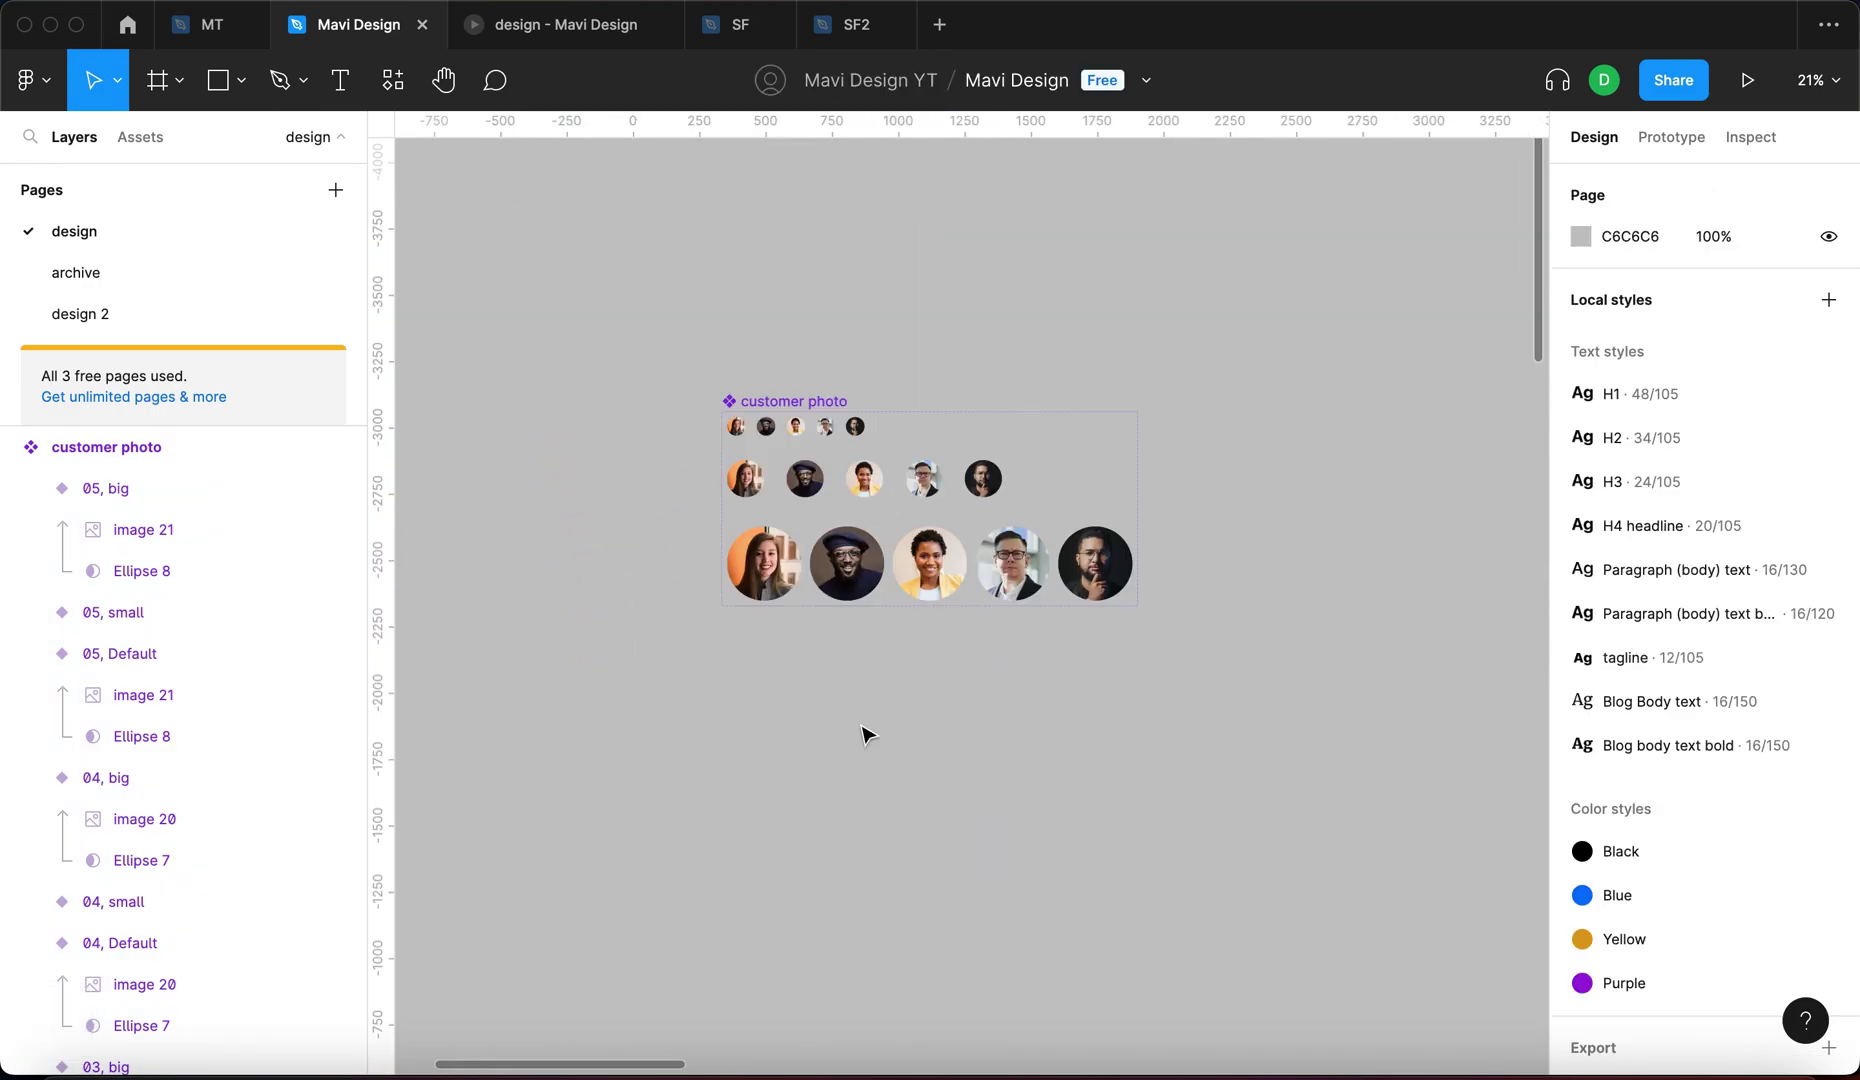
# Examine the homepage design and the component sets placed around it.
pyautogui.hotkey('shift', '1')
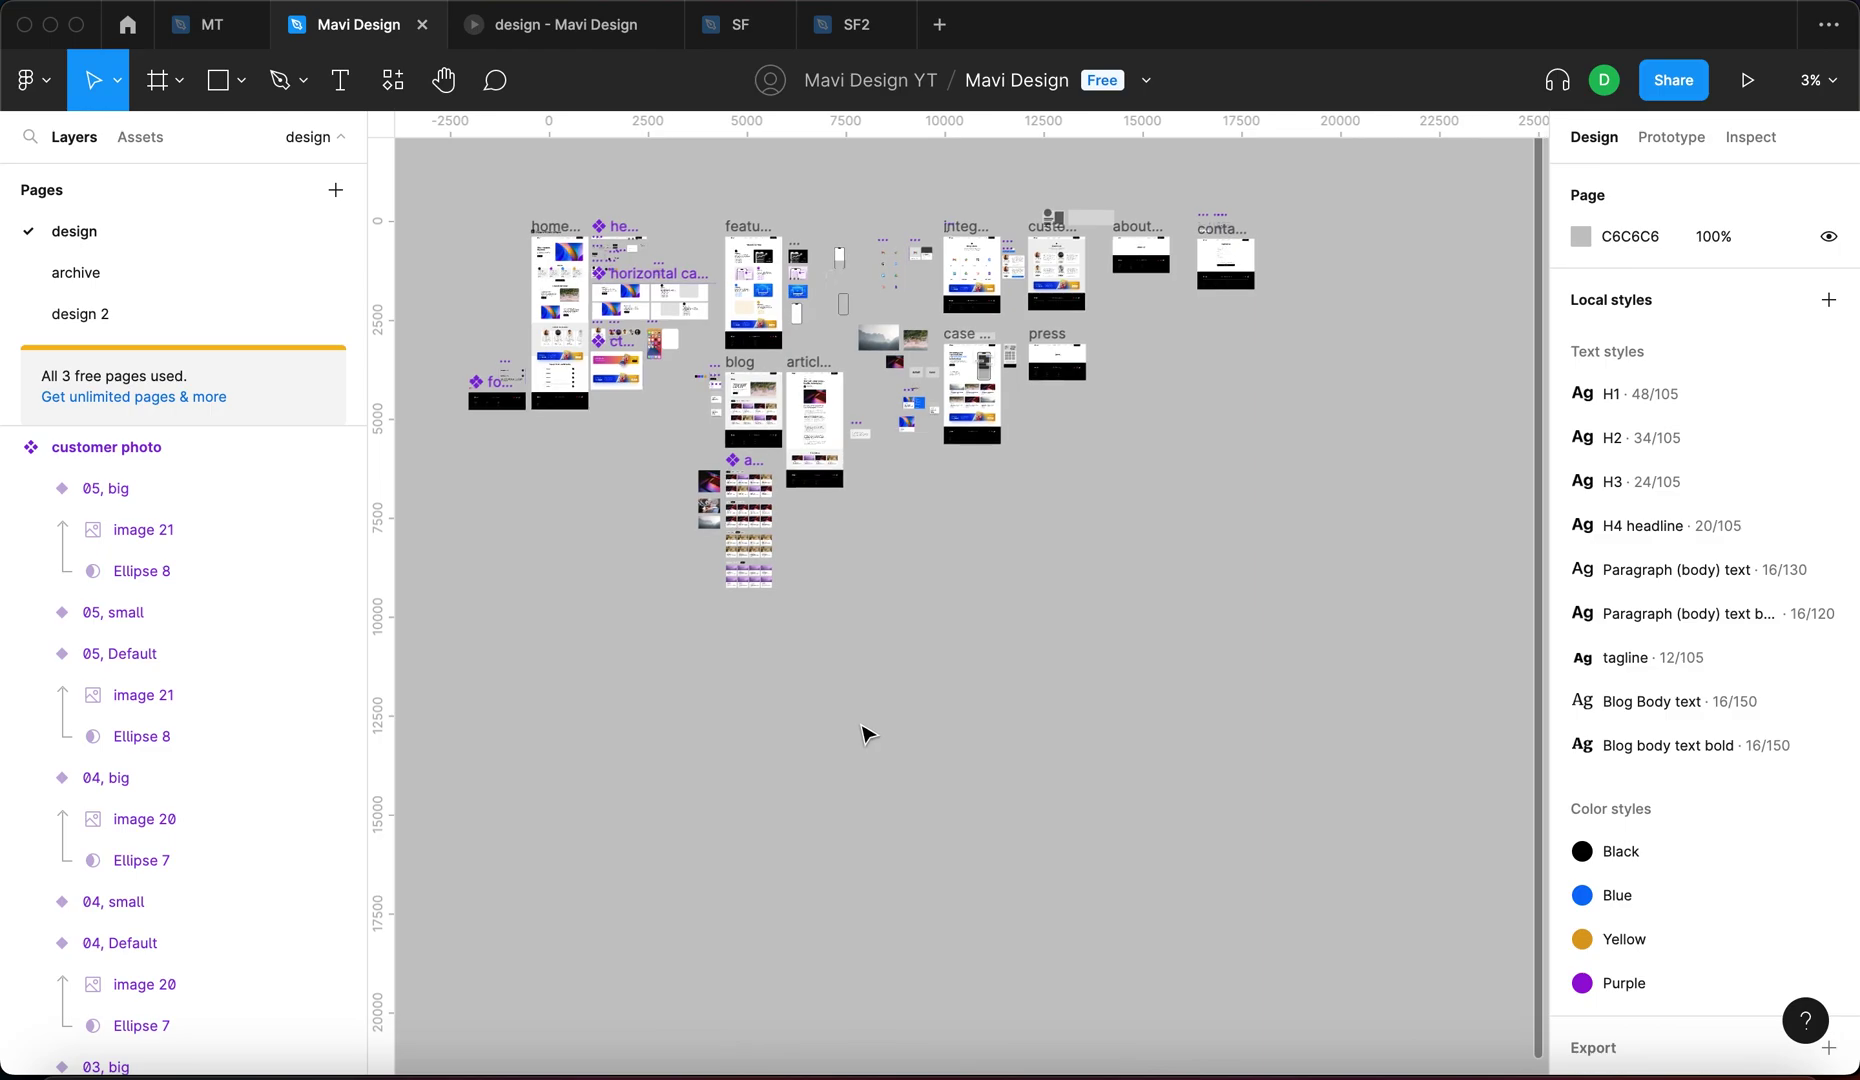
pyautogui.scroll(15, 910, 350)
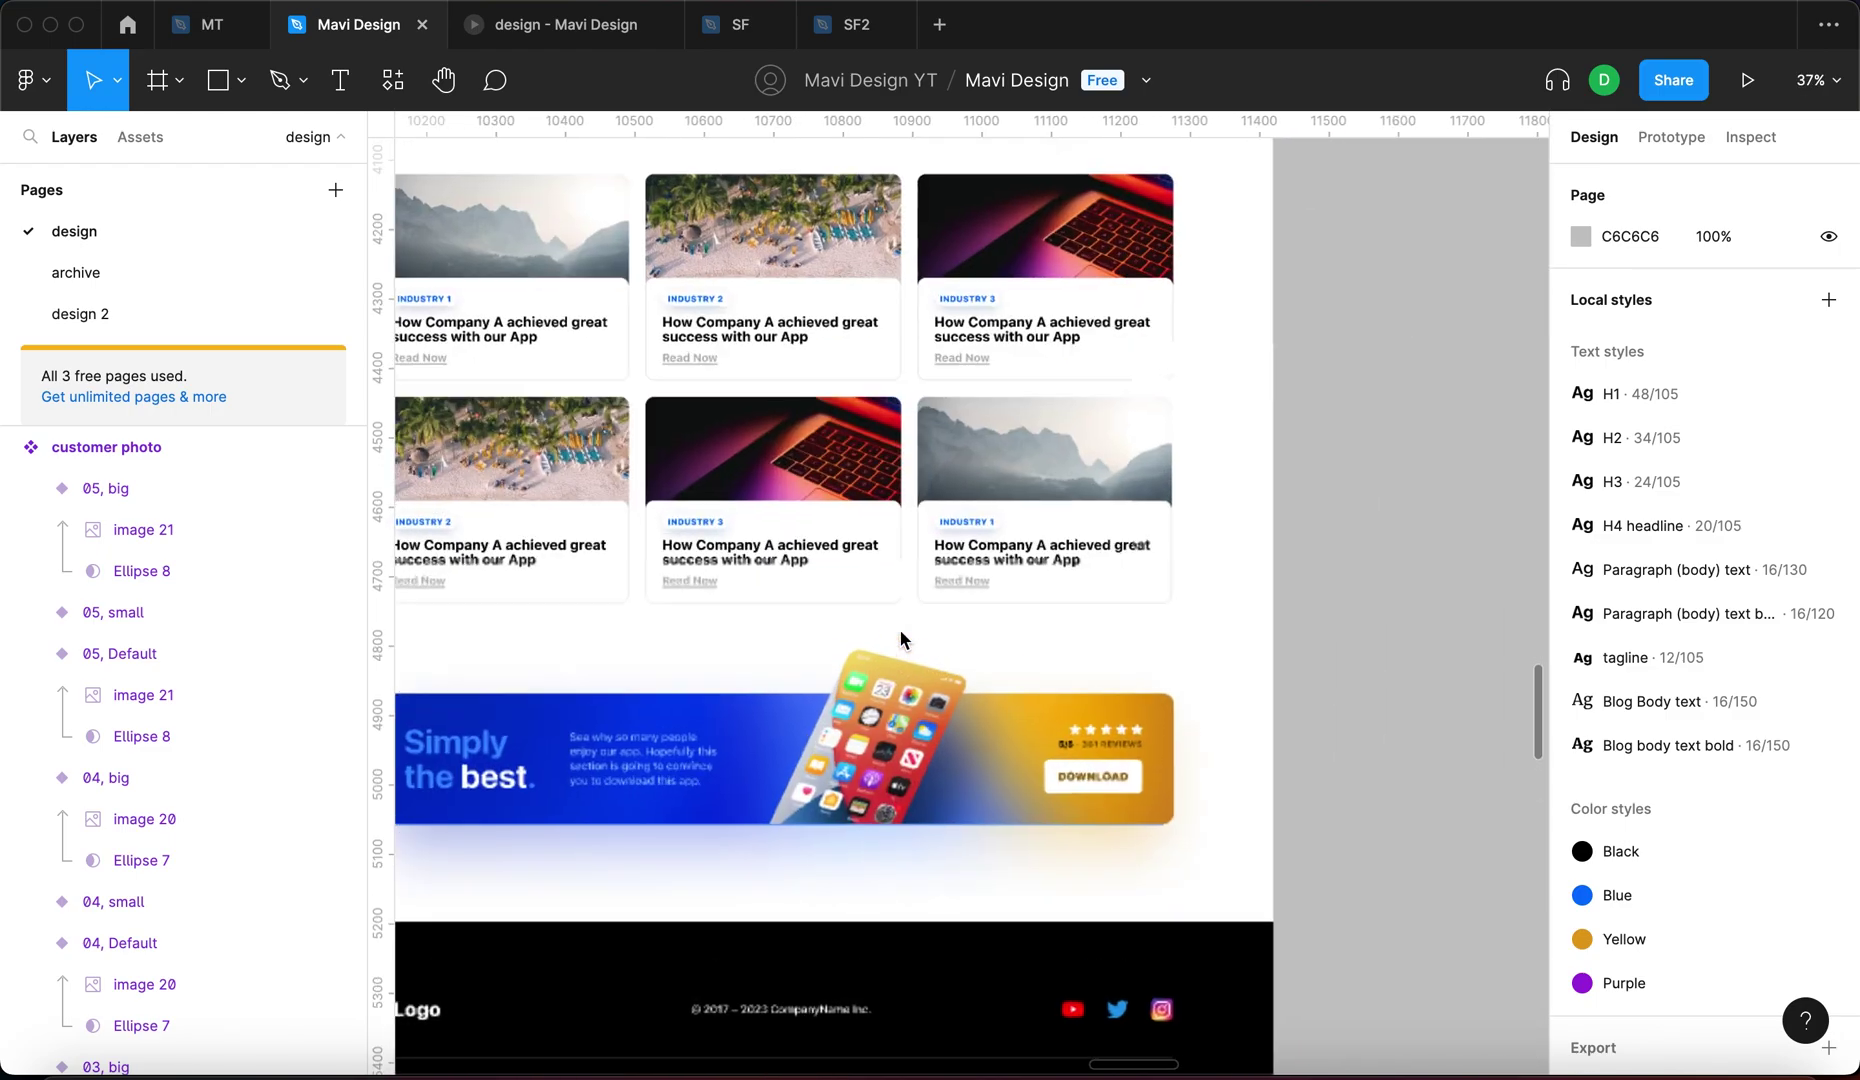
pyautogui.scroll(-10, 899, 640)
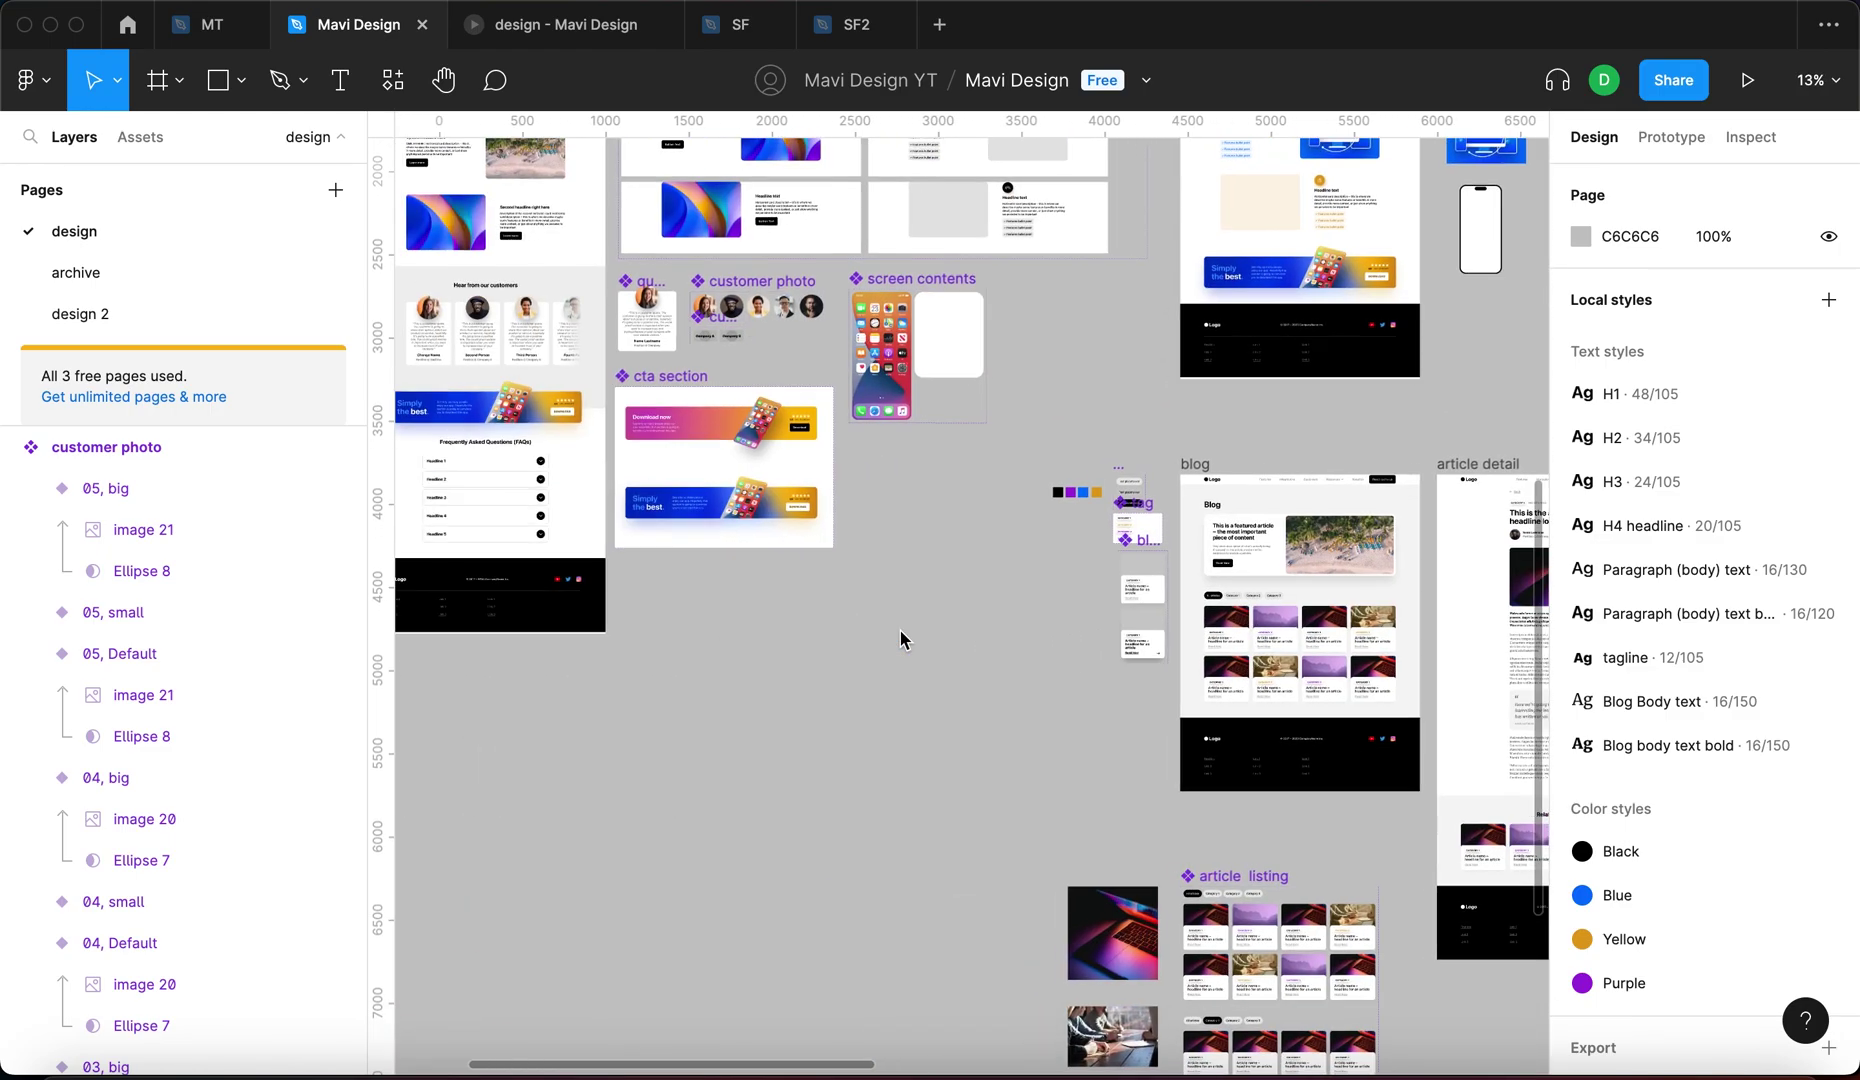
pyautogui.scroll(5, 900, 640)
pyautogui.hscroll(-2, 900, 640)
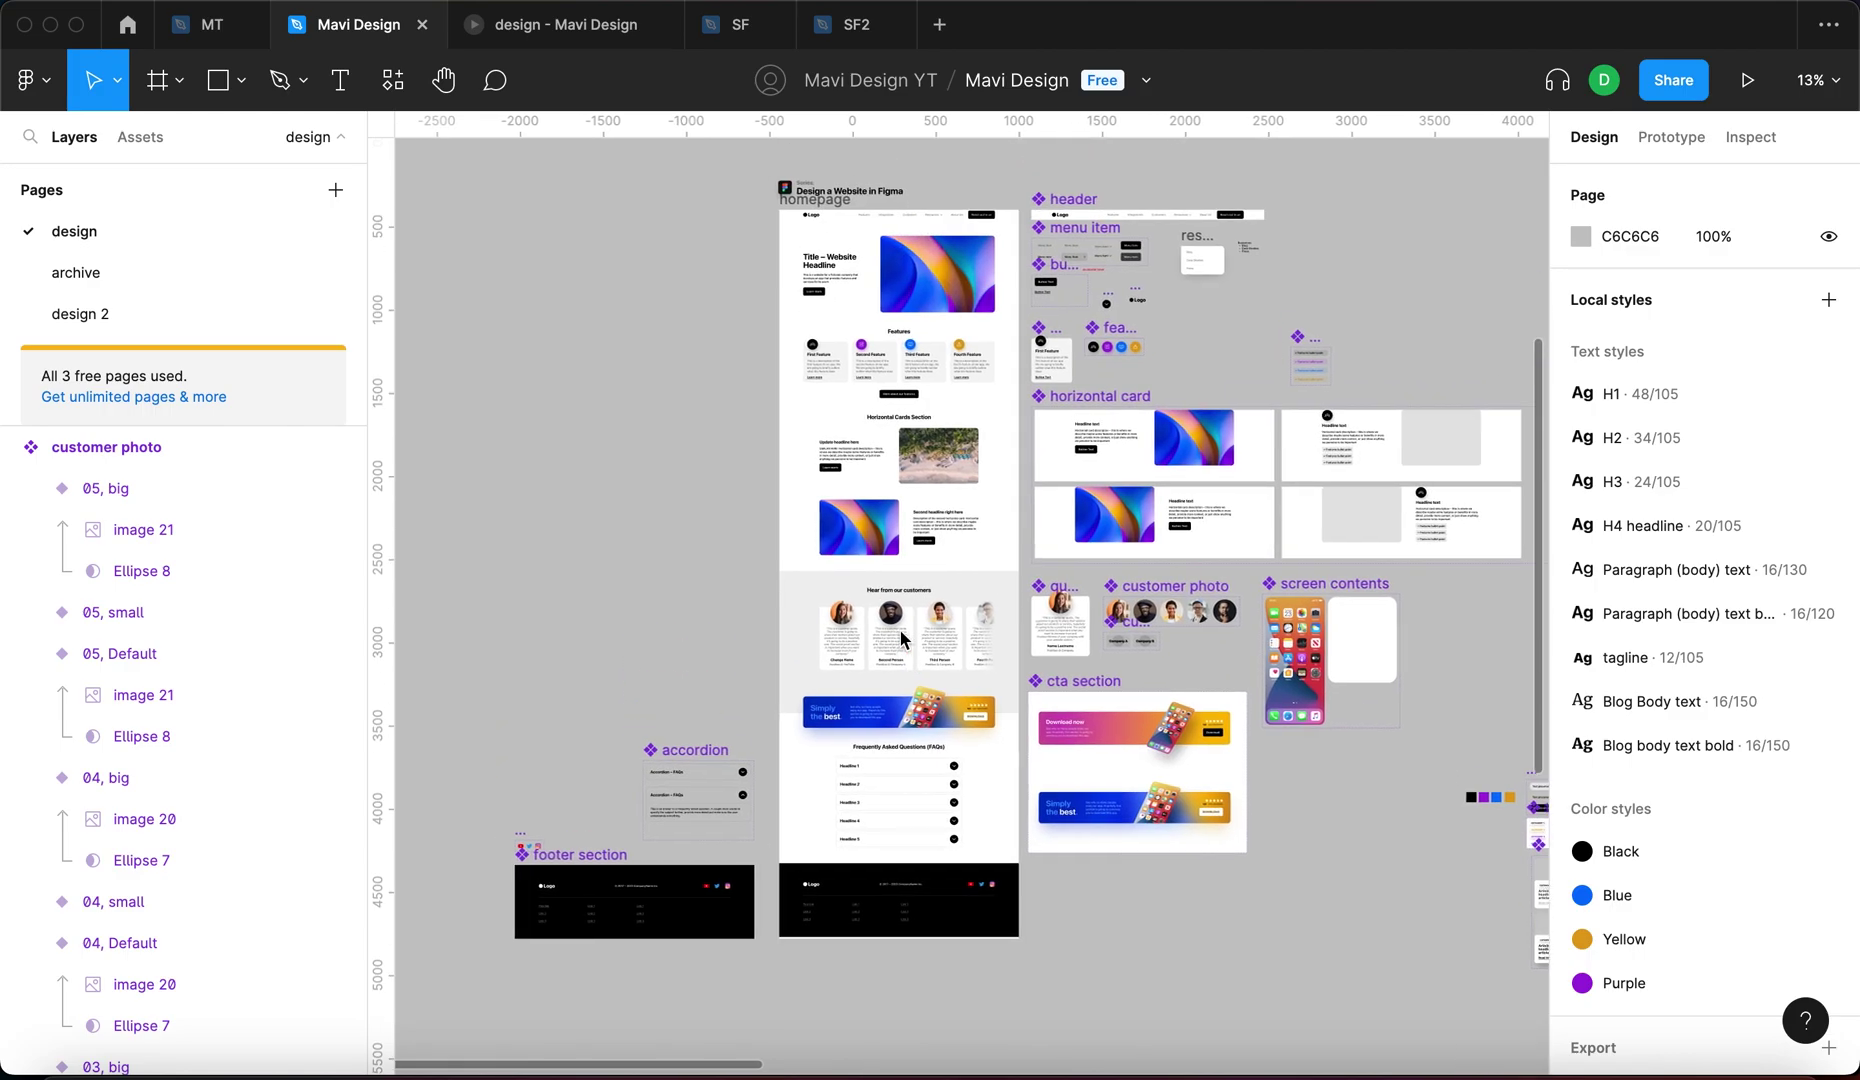
pyautogui.scroll(5, 904, 253)
pyautogui.scroll(-6, 1141, 347)
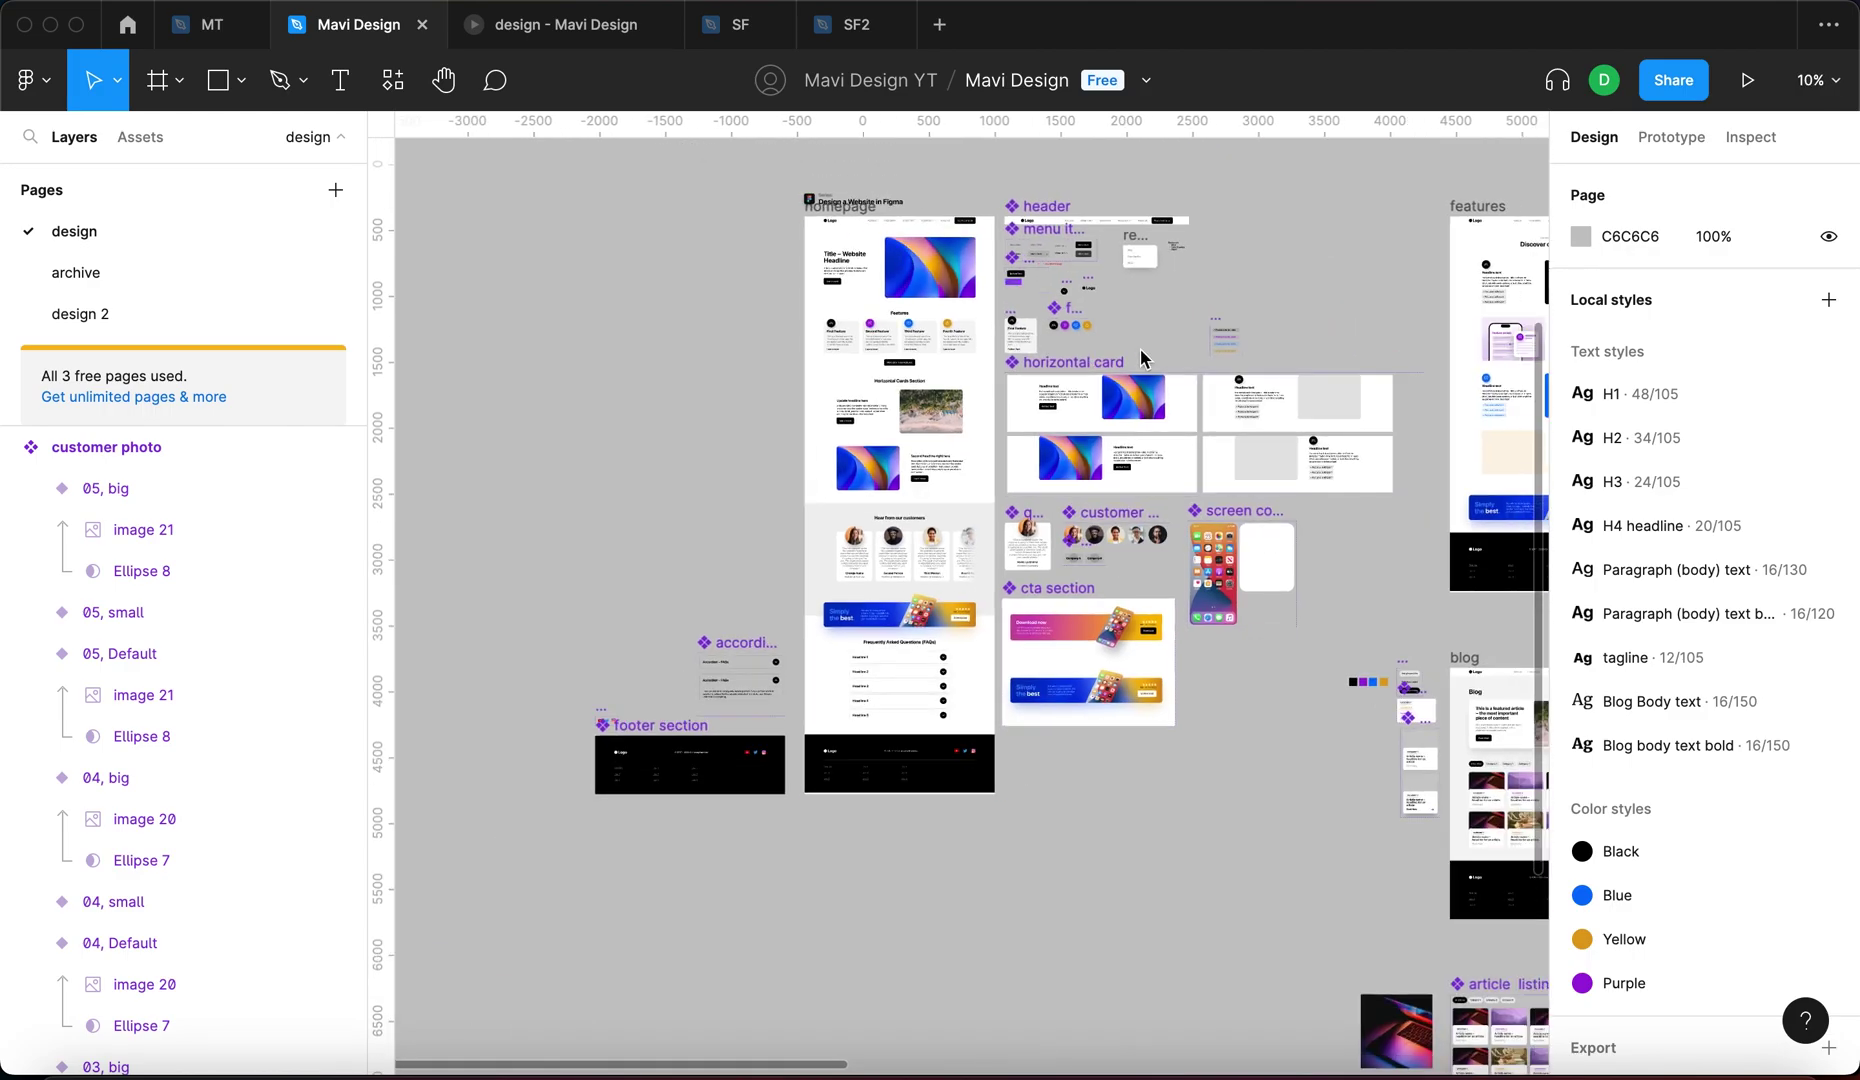
# Look over the features, blog and article detail pages together with their components.
pyautogui.hscroll(8, 1141, 350)
pyautogui.hscroll(2, 1119, 792)
pyautogui.scroll(-8, 1119, 792)
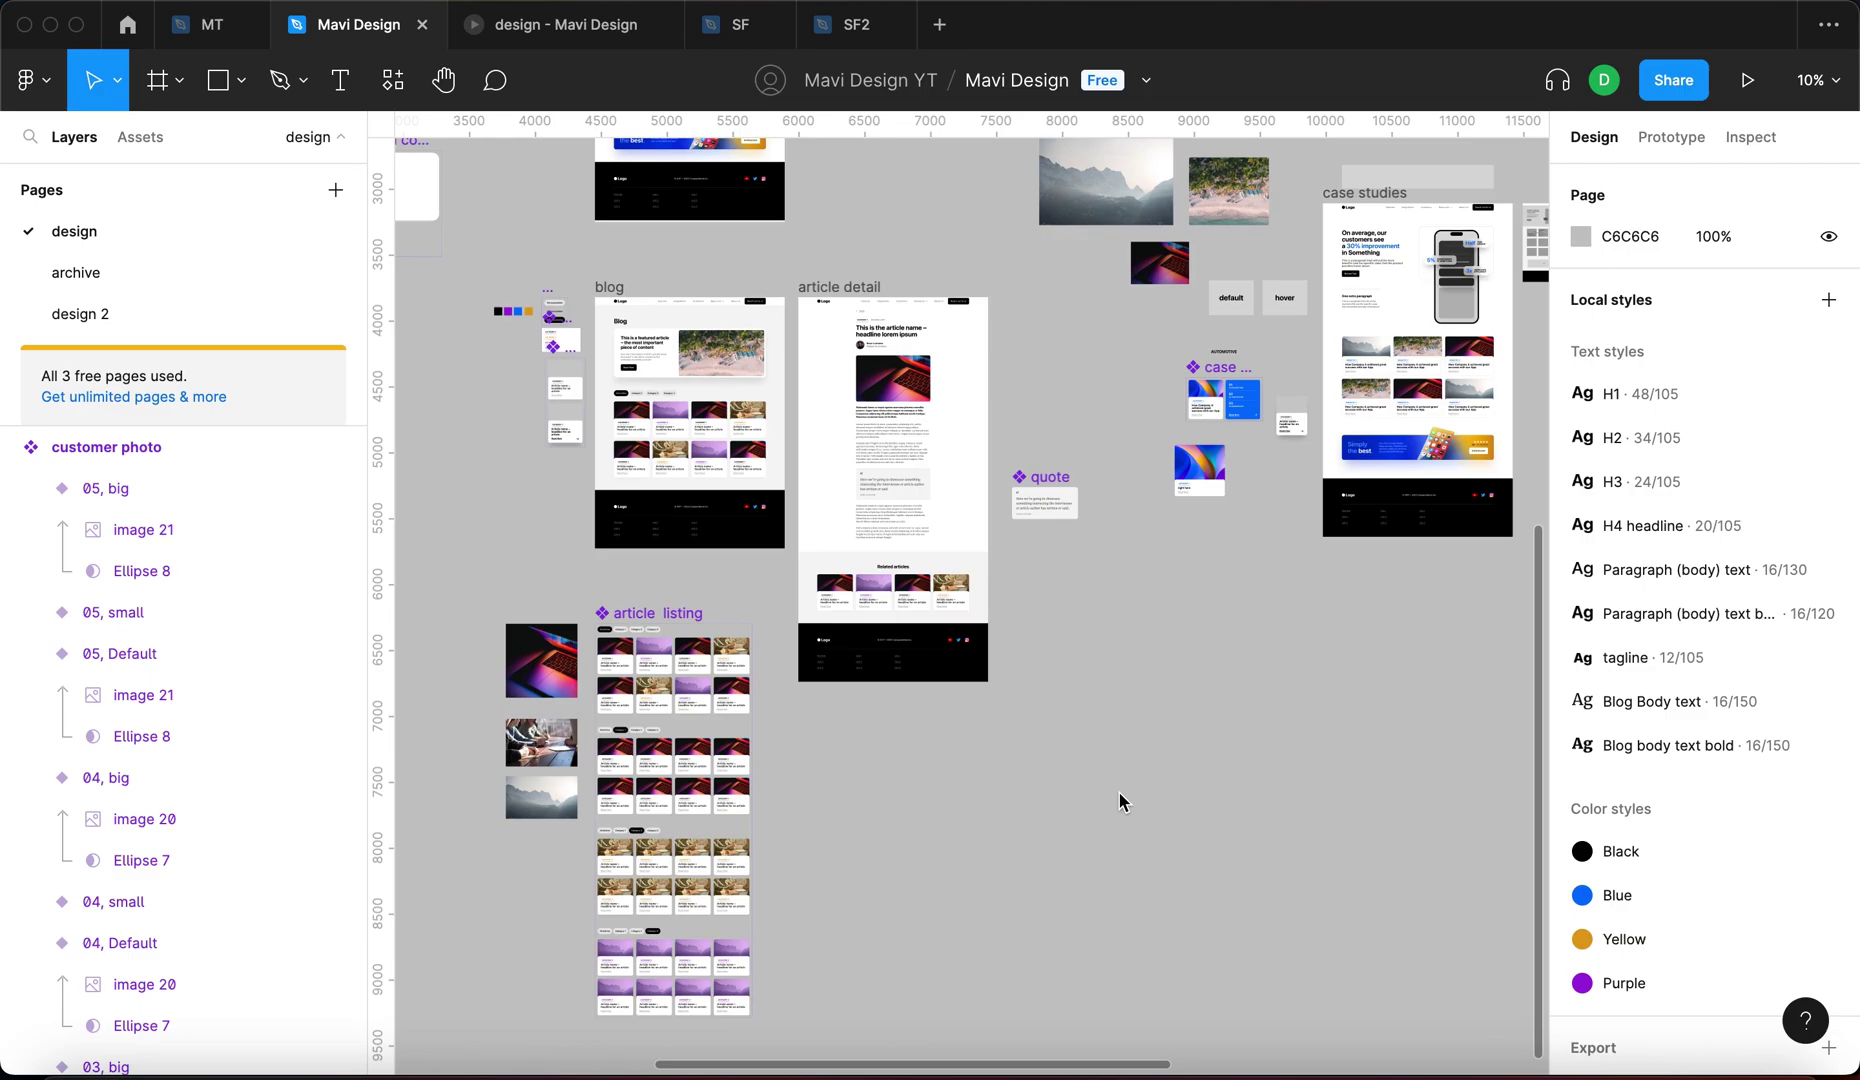
pyautogui.hscroll(8, 1119, 792)
pyautogui.scroll(8, 1119, 792)
pyautogui.hscroll(-10, 1119, 792)
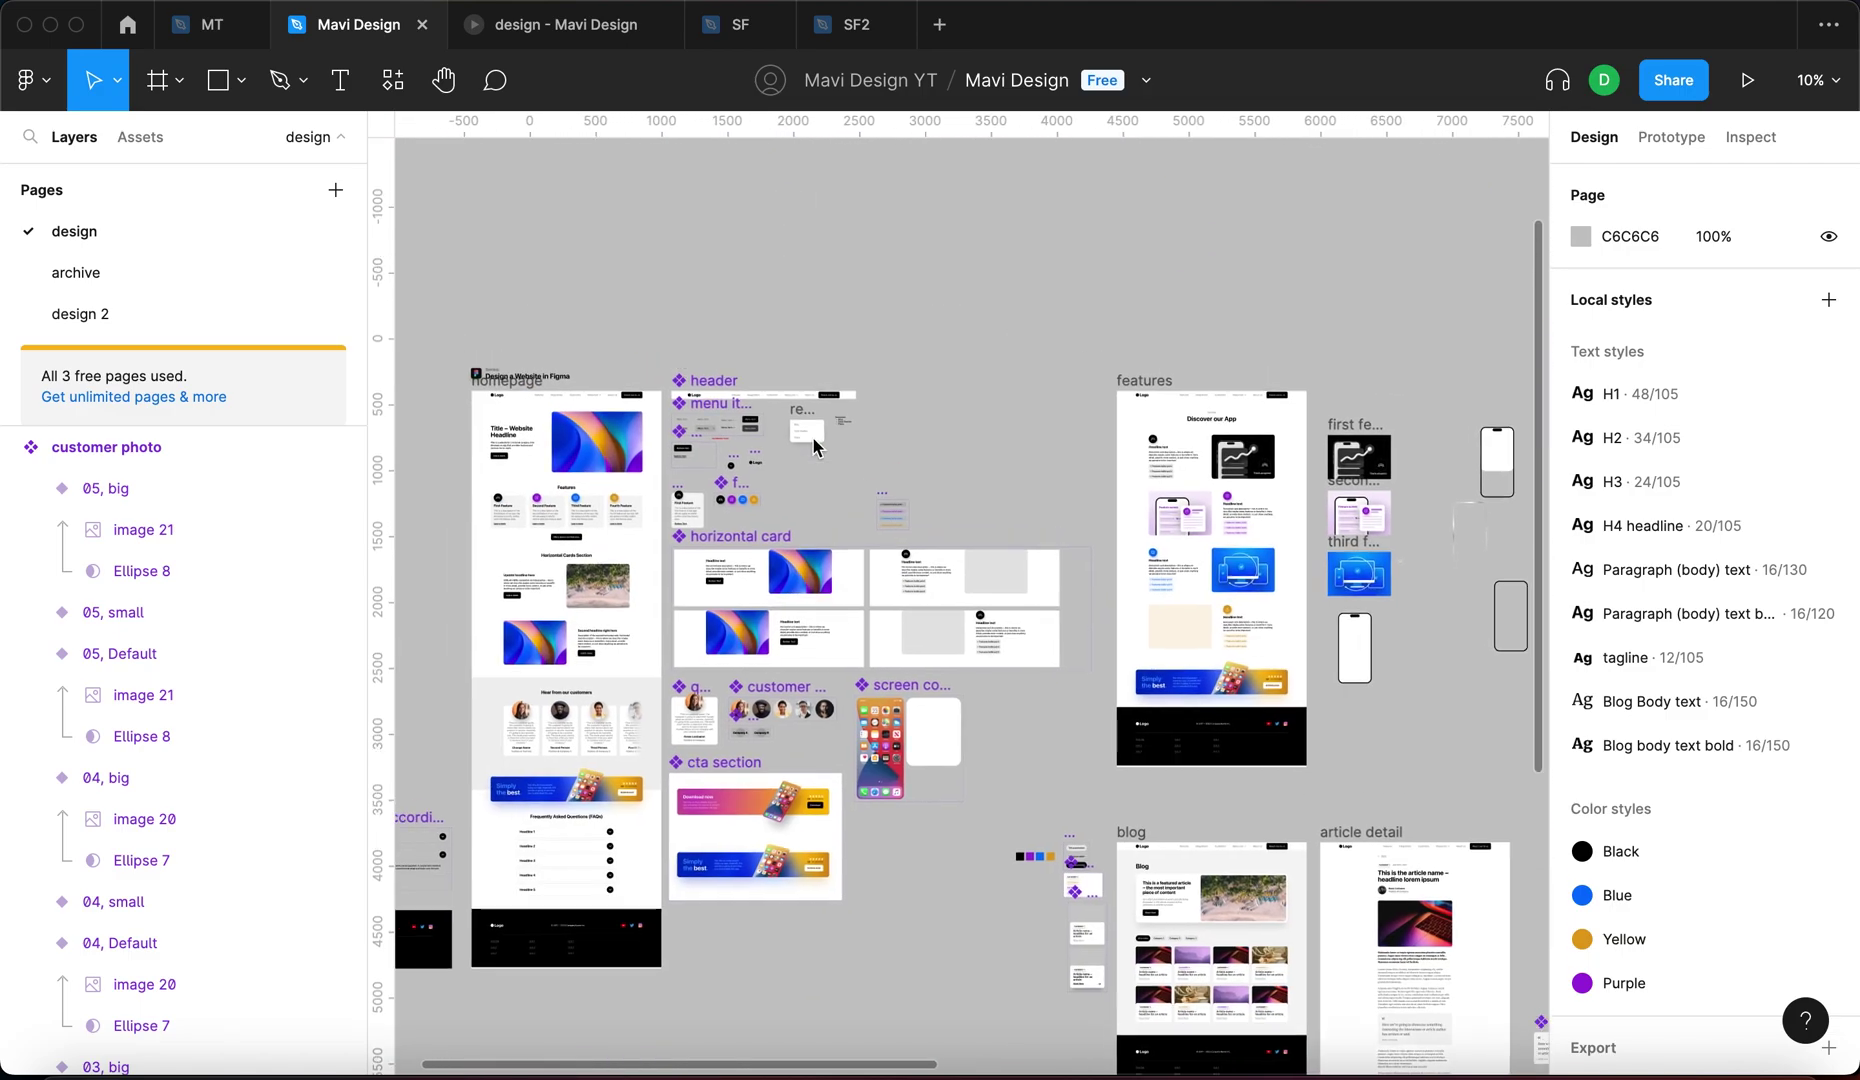
pyautogui.scroll(-6, 1046, 814)
pyautogui.hscroll(6, 1046, 814)
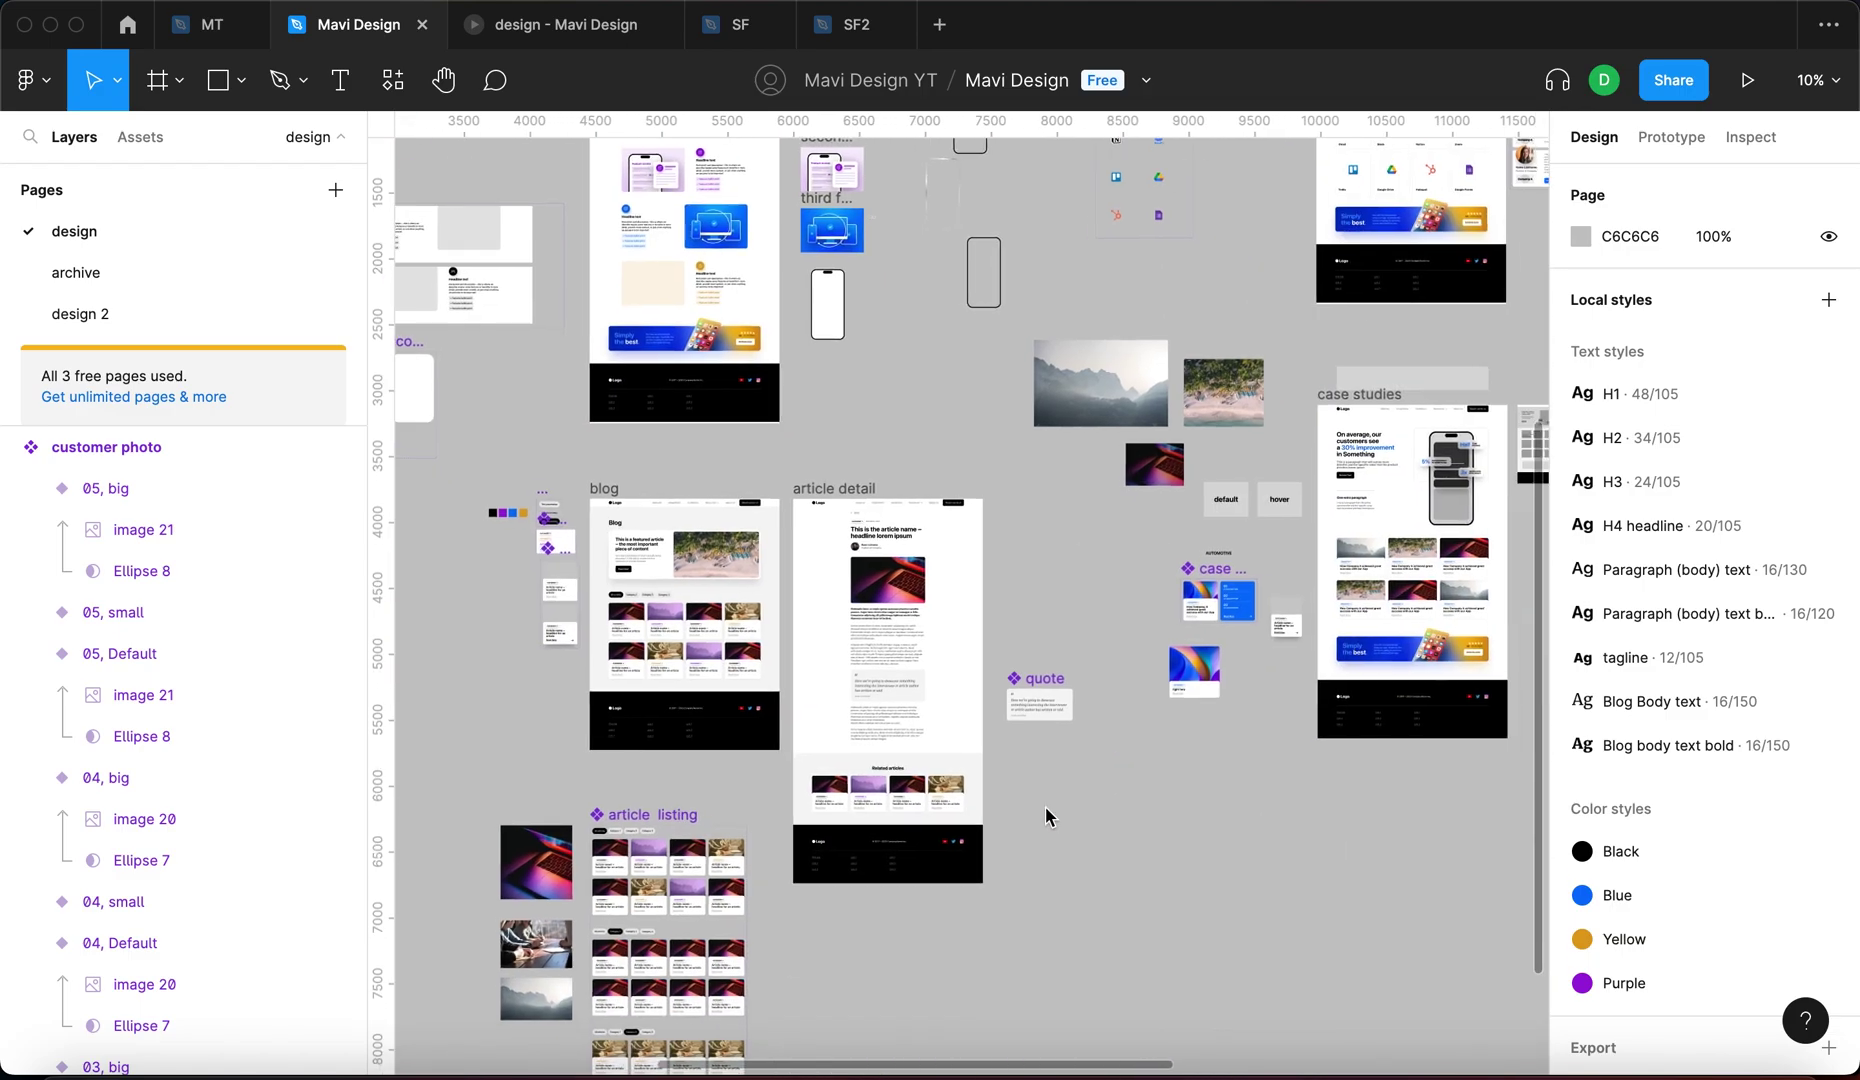
# Inspect the case studies, integrations and customers pages, and return to the homepage area.
pyautogui.scroll(5, 1008, 517)
pyautogui.scroll(-3, 980, 552)
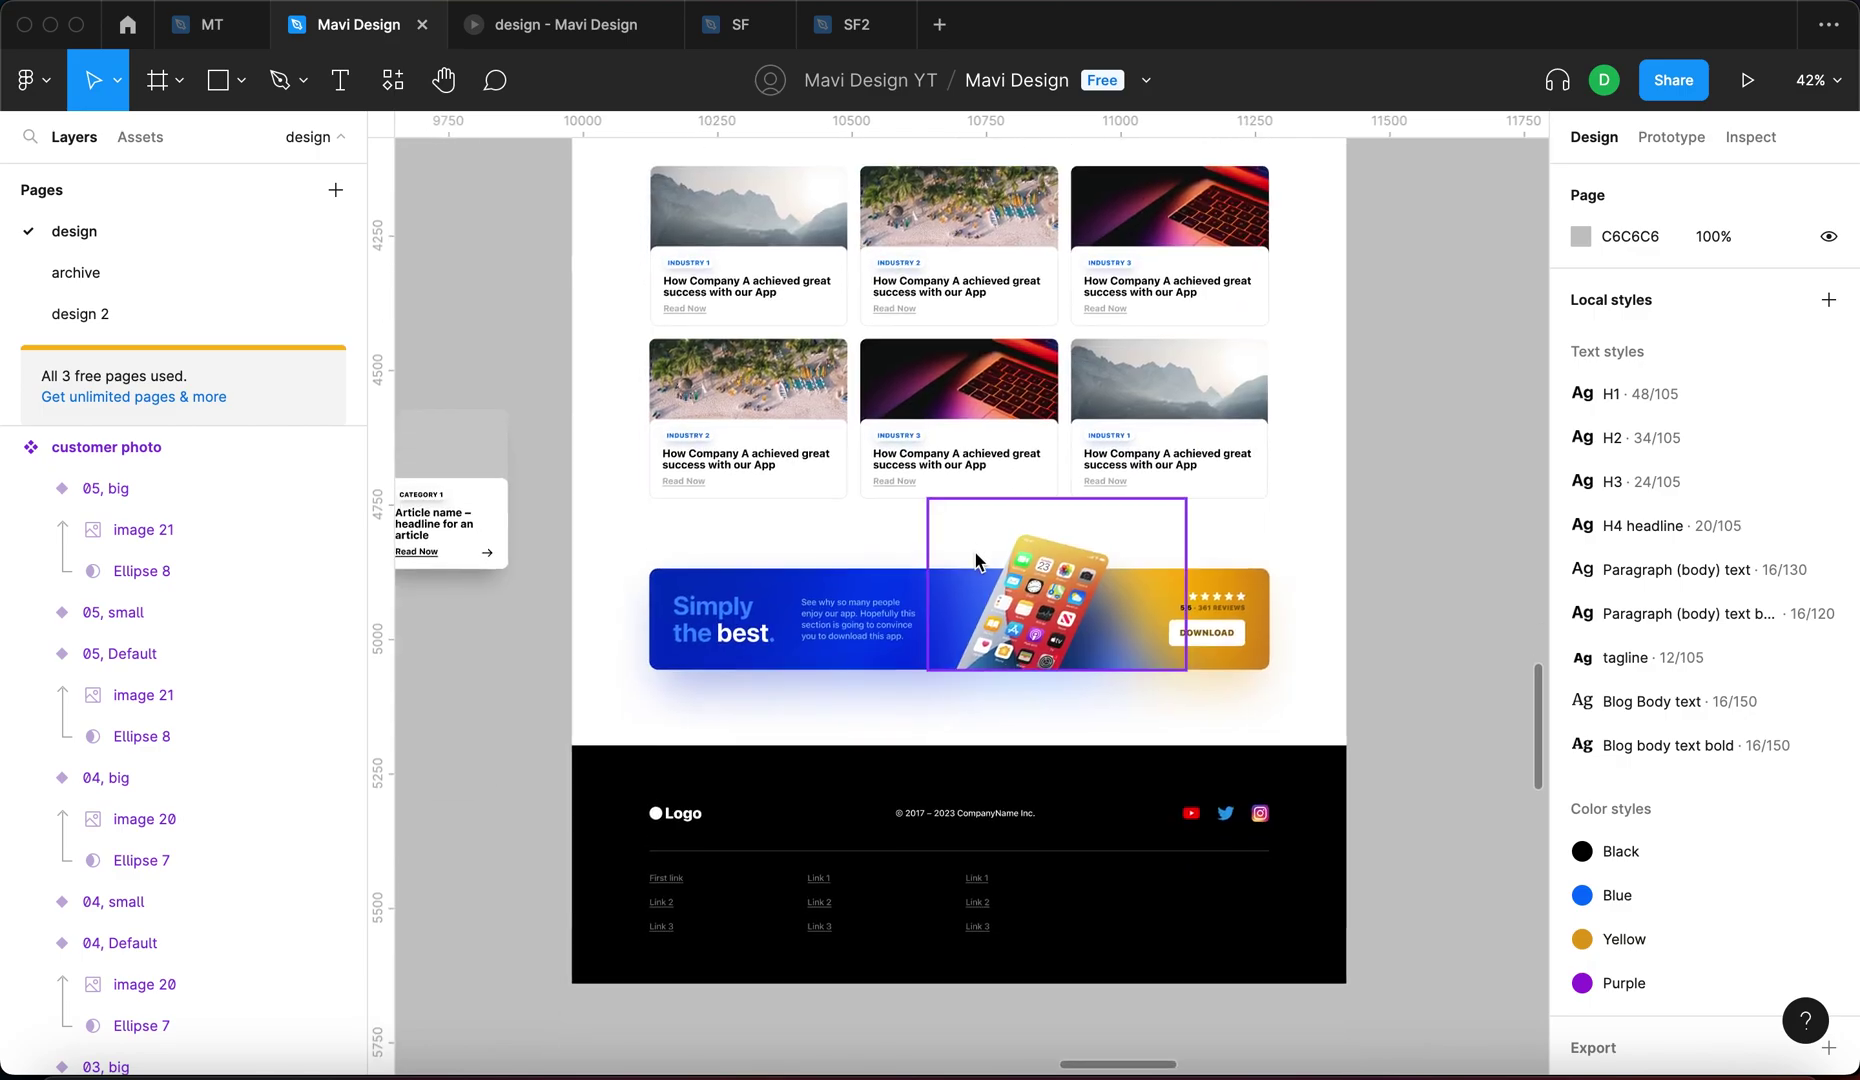
pyautogui.scroll(2, 976, 573)
pyautogui.scroll(-6, 976, 573)
pyautogui.scroll(7, 1206, 509)
pyautogui.hscroll(3, 1206, 509)
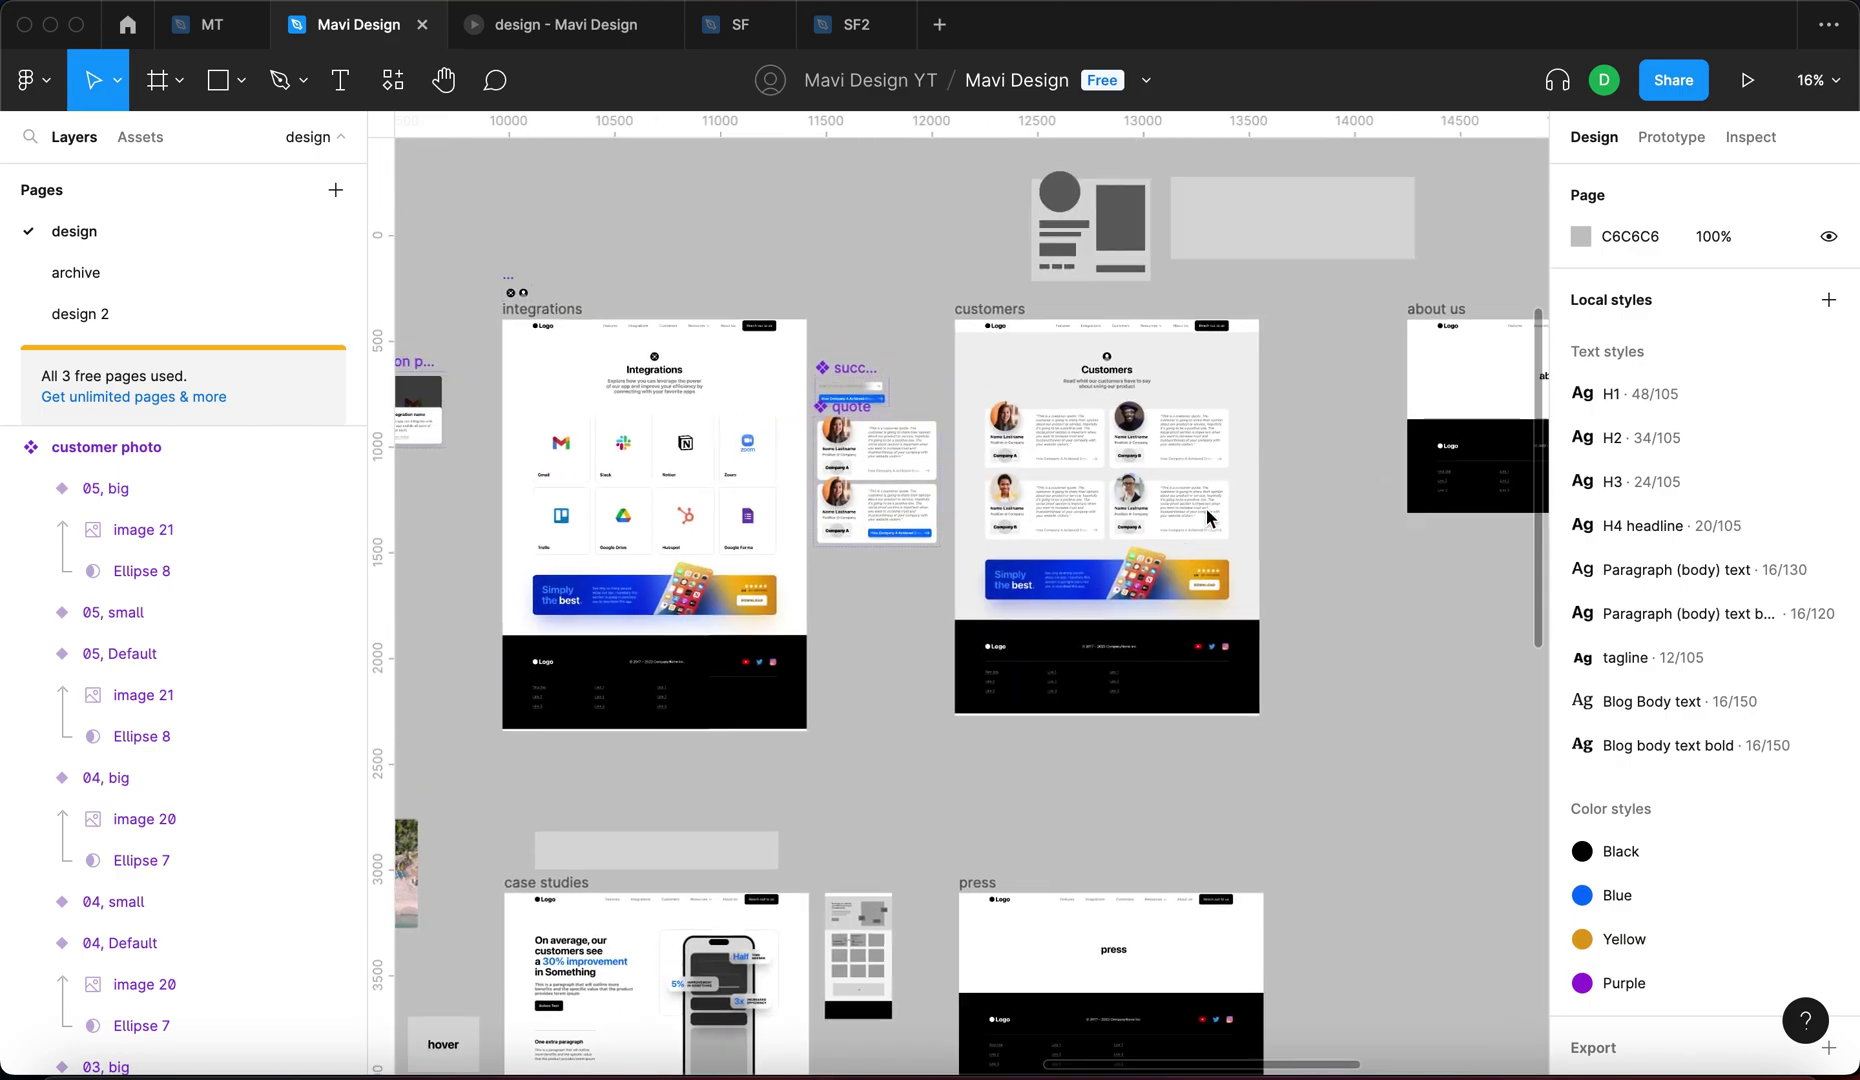
pyautogui.hscroll(3, 1229, 535)
pyautogui.hscroll(-15, 1241, 774)
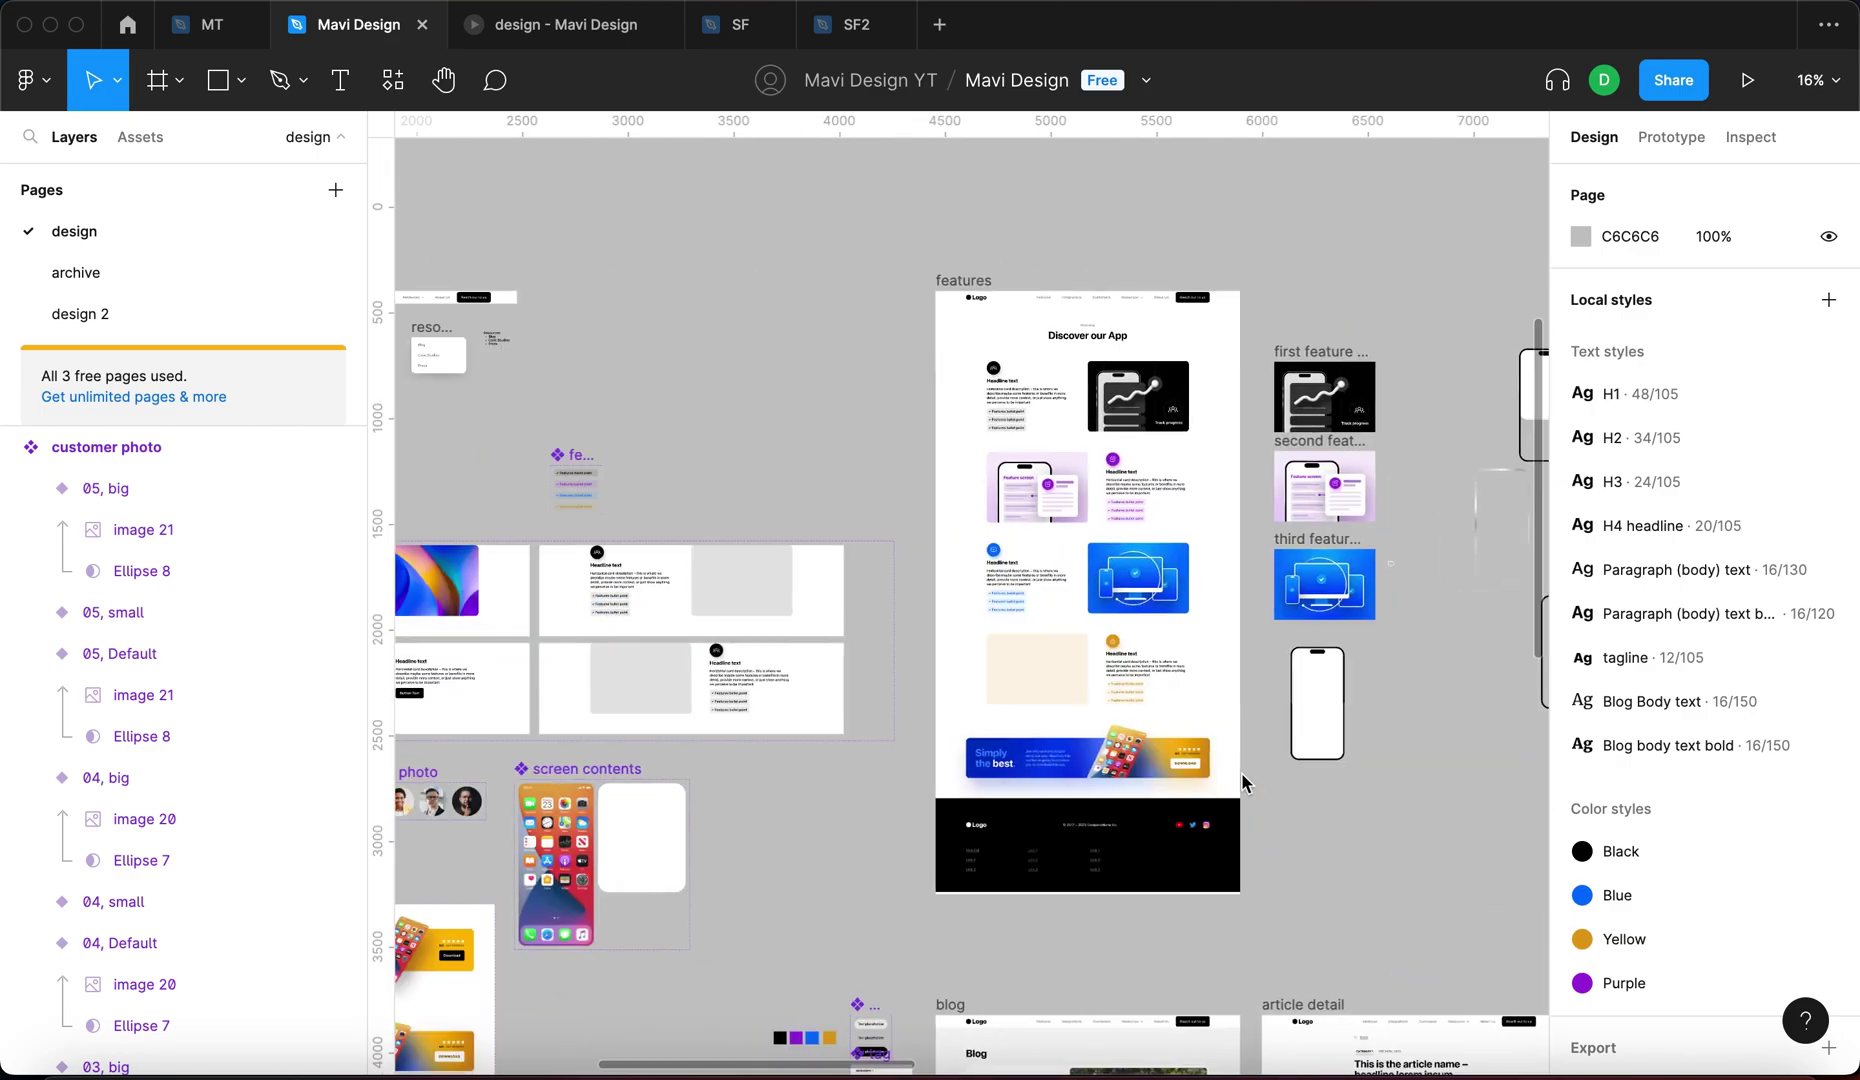
pyautogui.scroll(-3, 1241, 774)
pyautogui.hscroll(-4, 1241, 774)
pyautogui.scroll(-4, 957, 915)
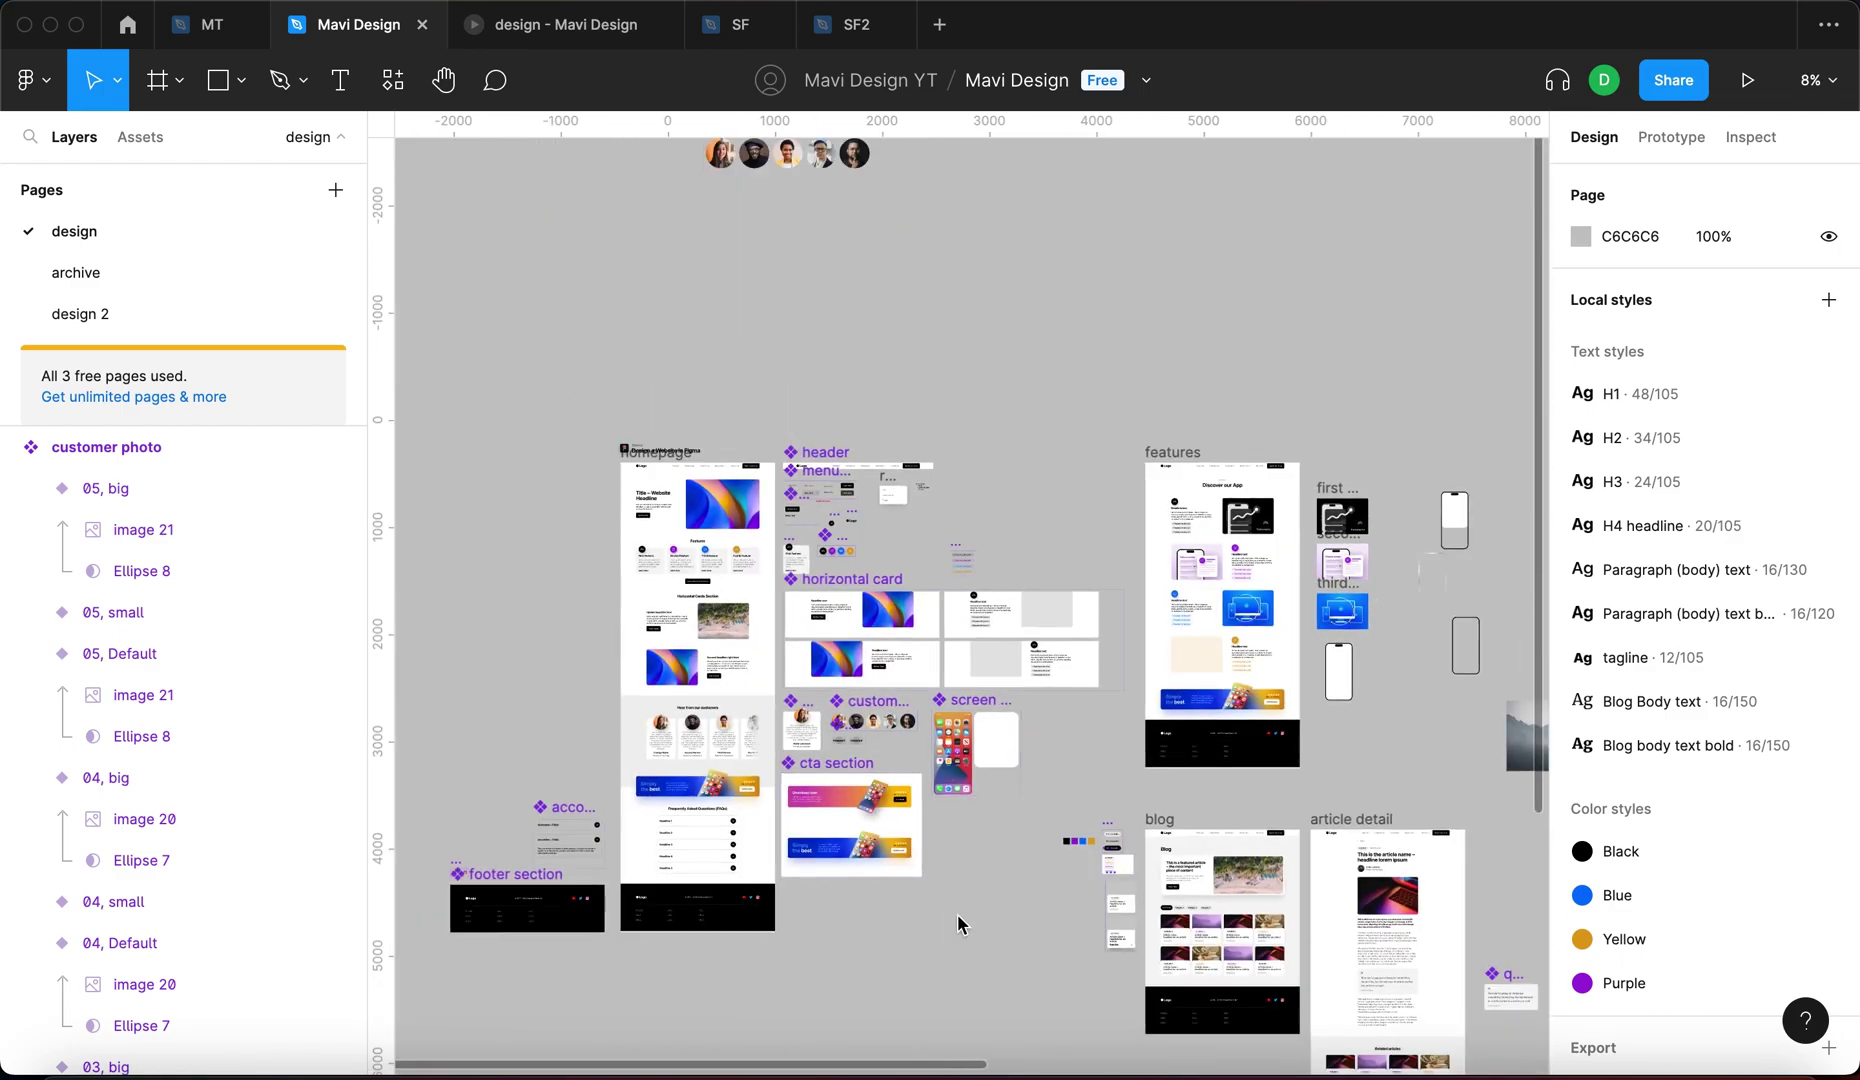
# Move the customer photo component set down and to the left so it sits above the homepage.
pyautogui.scroll(2, 739, 304)
pyautogui.moveTo(775, 172); pyautogui.dragTo(686, 222)
pyautogui.click(755, 472)
pyautogui.scroll(5, 710, 255)
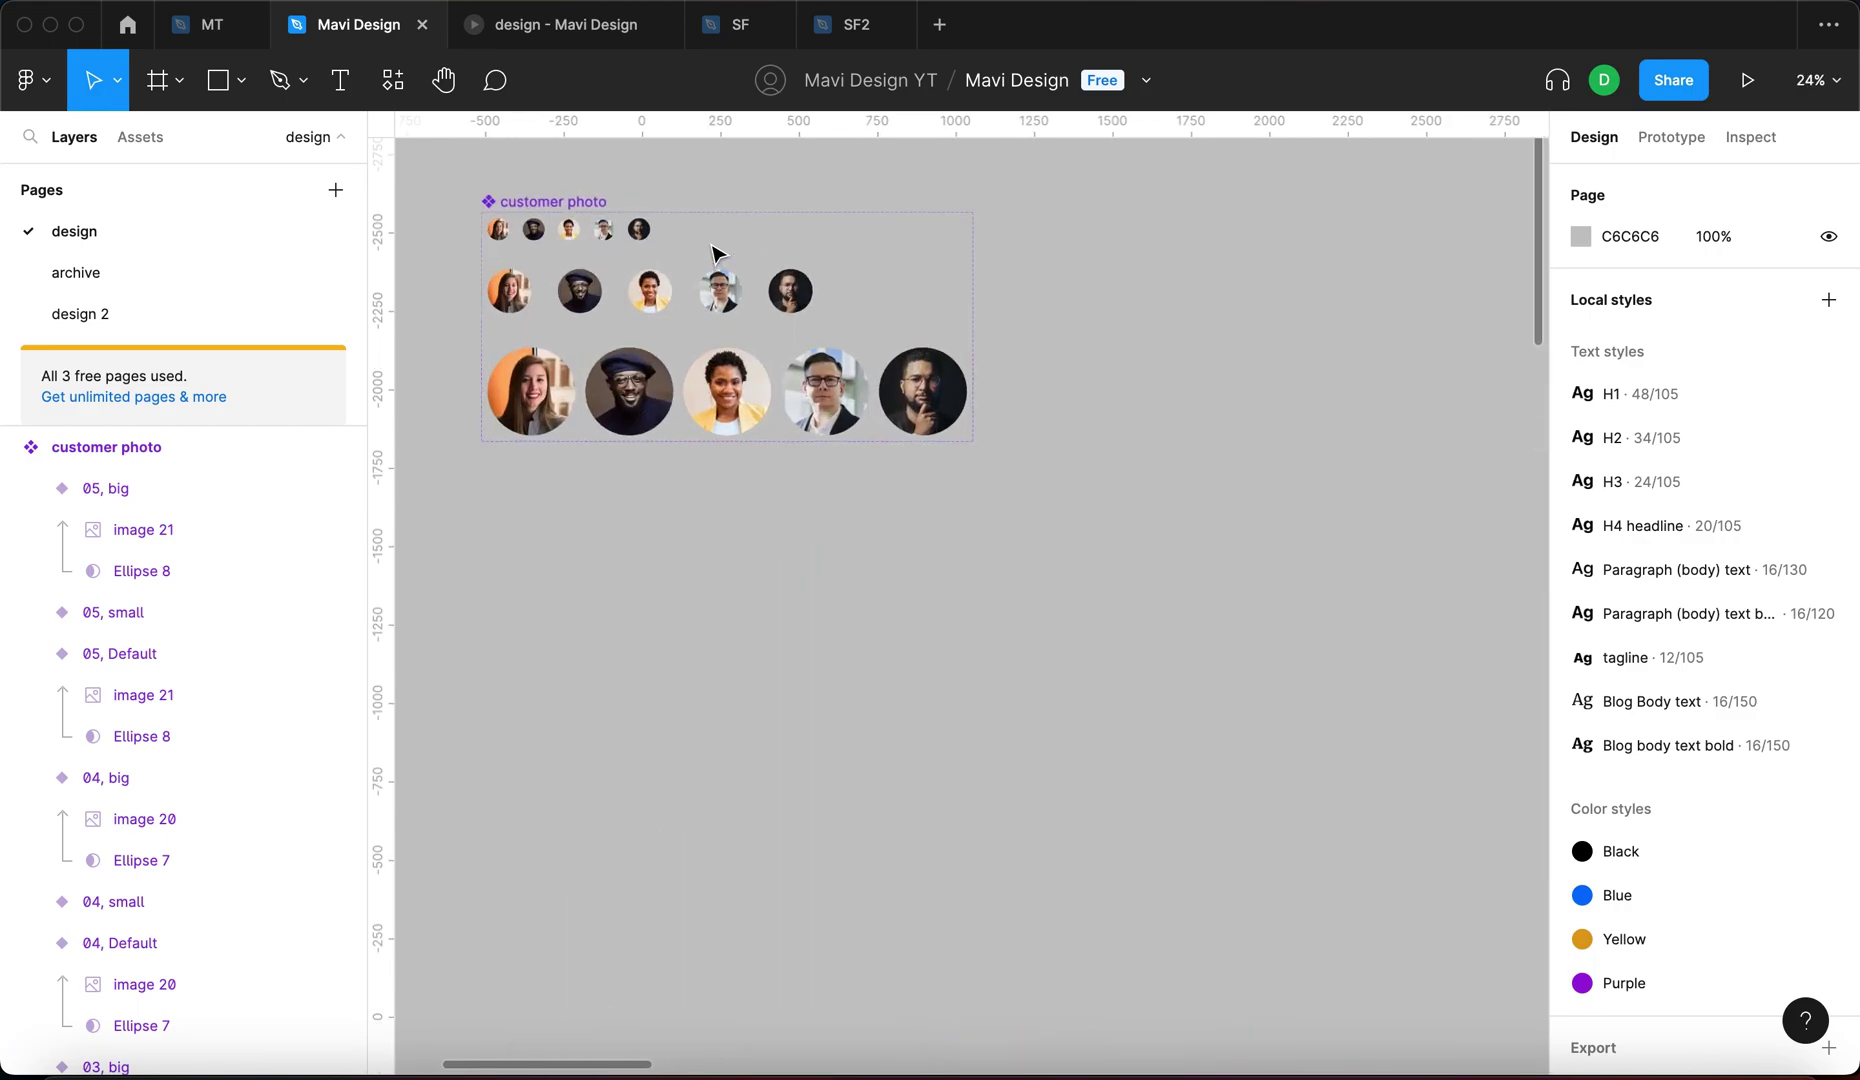